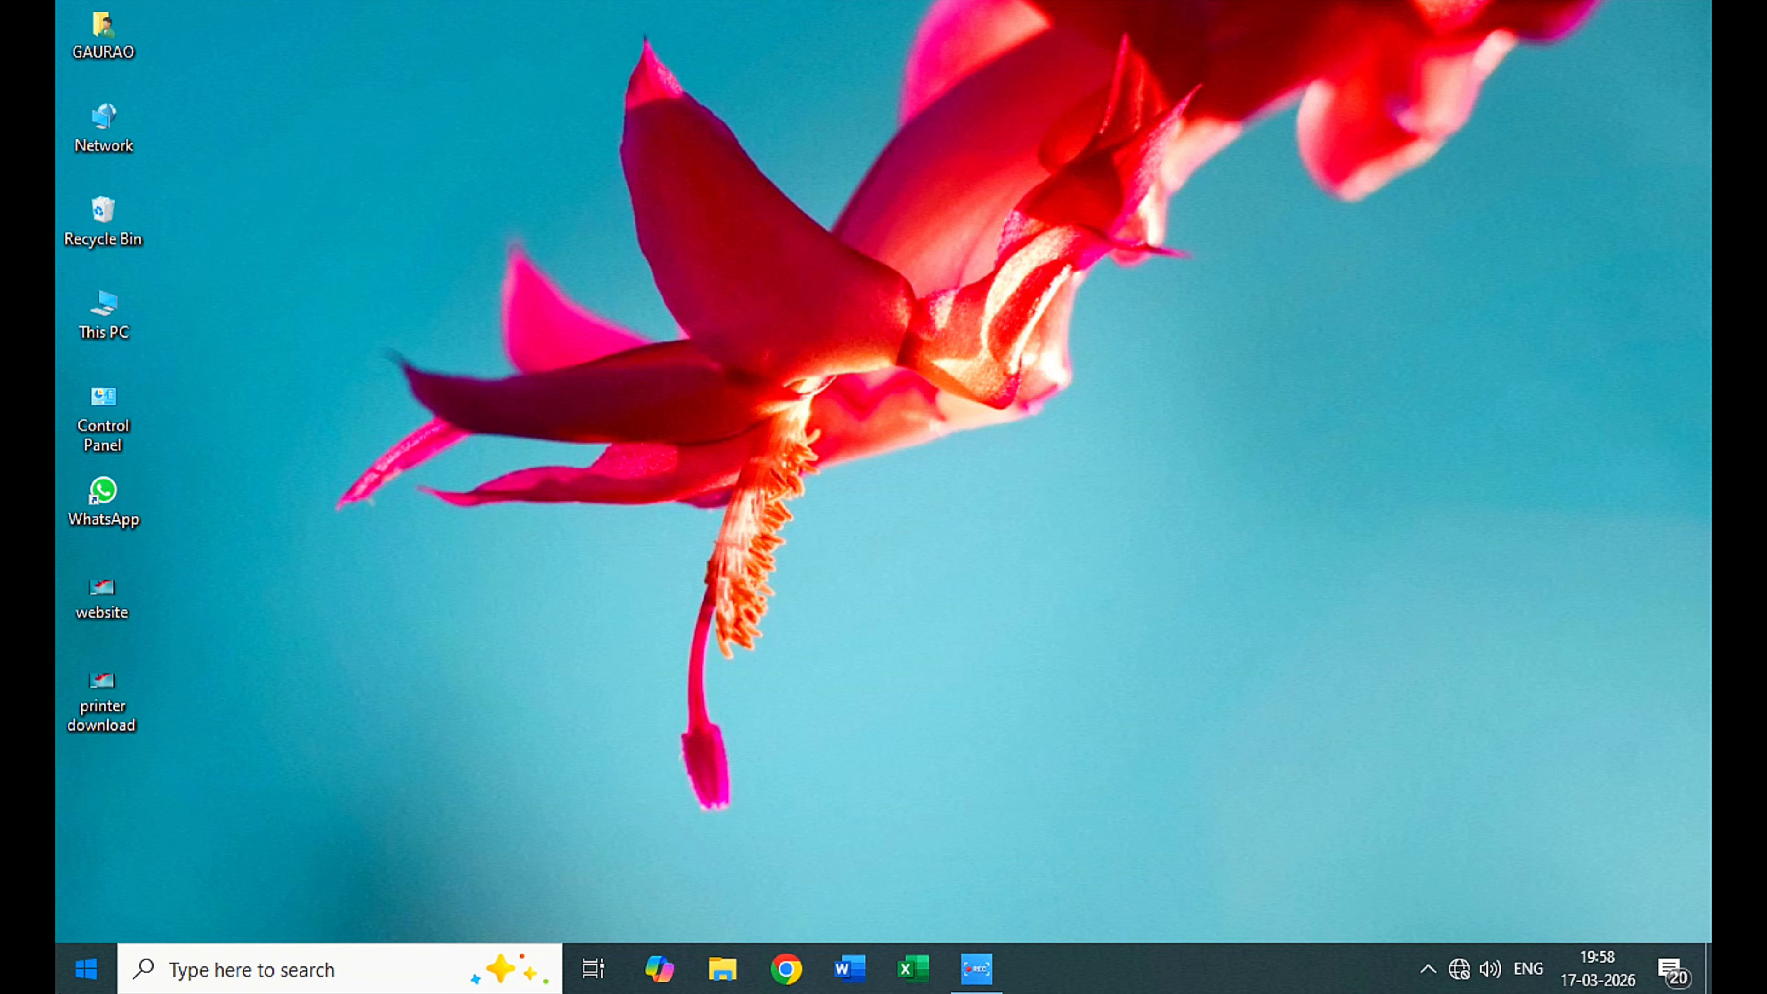
Step: Find Word among the installed apps, launch it and create a blank document
{"action": "key", "text": "super"}
{"action": "scroll", "coordinate": [236, 459], "scroll_direction": "down", "scroll_amount": 5}
{"action": "scroll", "coordinate": [264, 480], "scroll_direction": "down", "scroll_amount": 6}
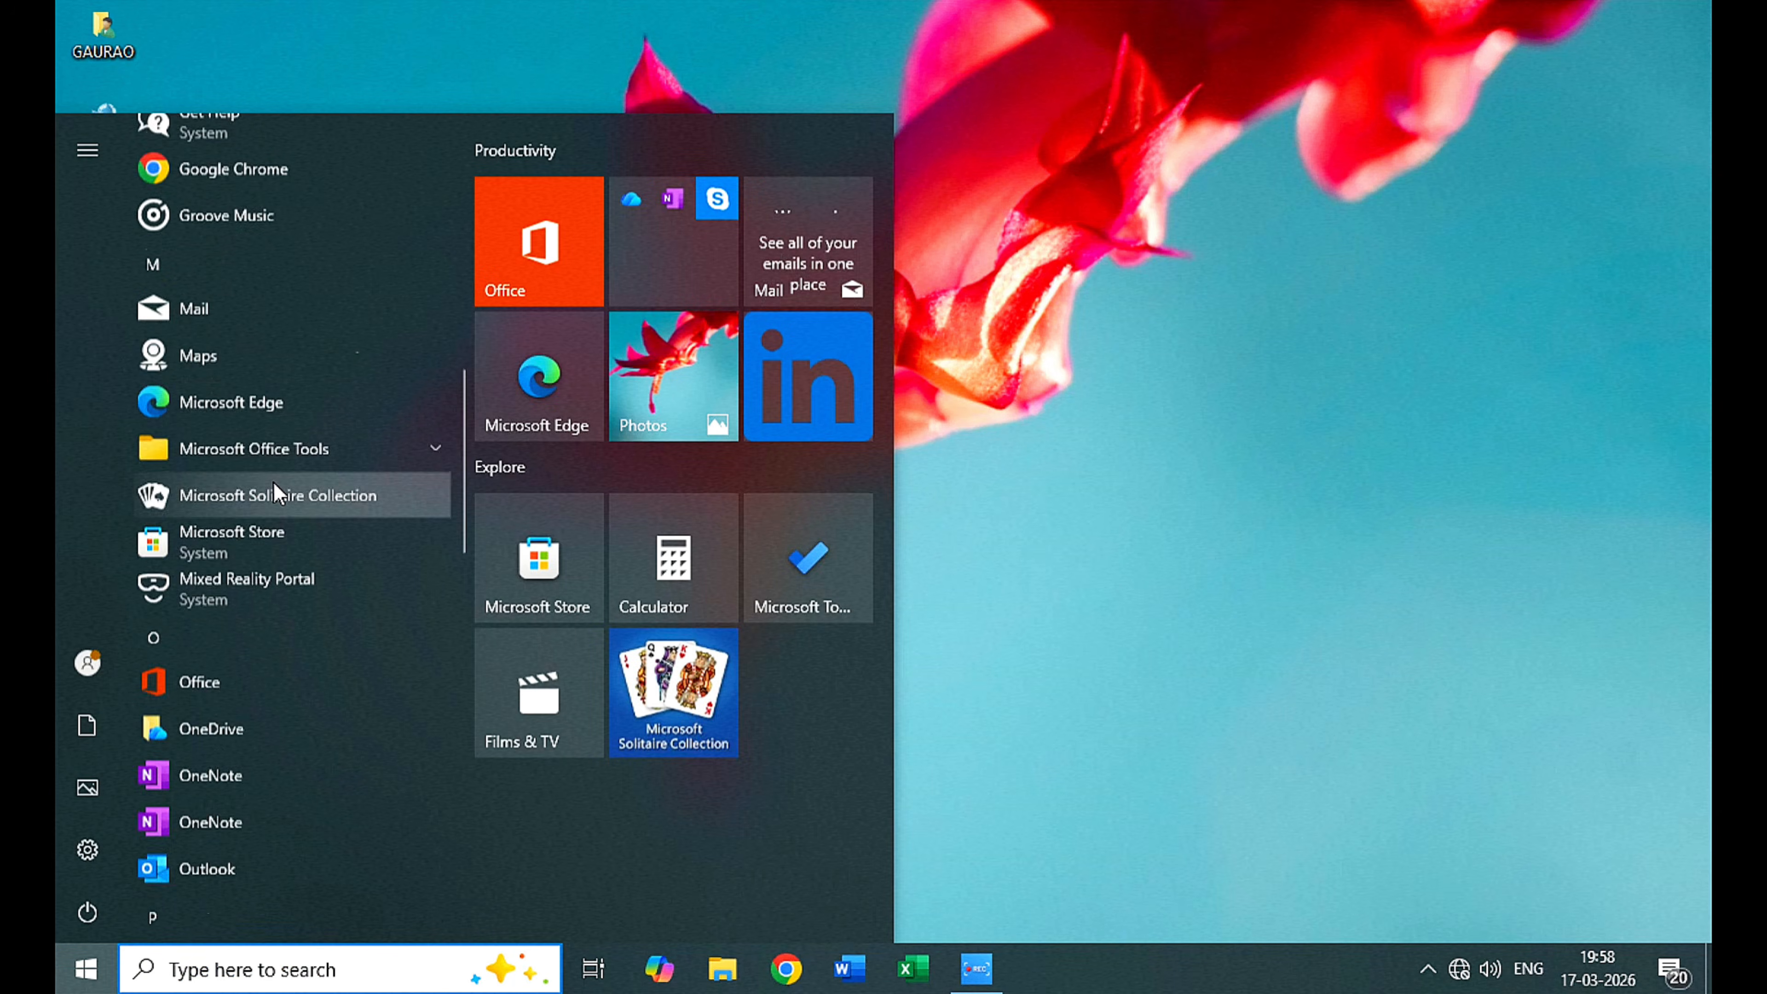
{"action": "scroll", "coordinate": [278, 543], "scroll_direction": "down", "scroll_amount": 5}
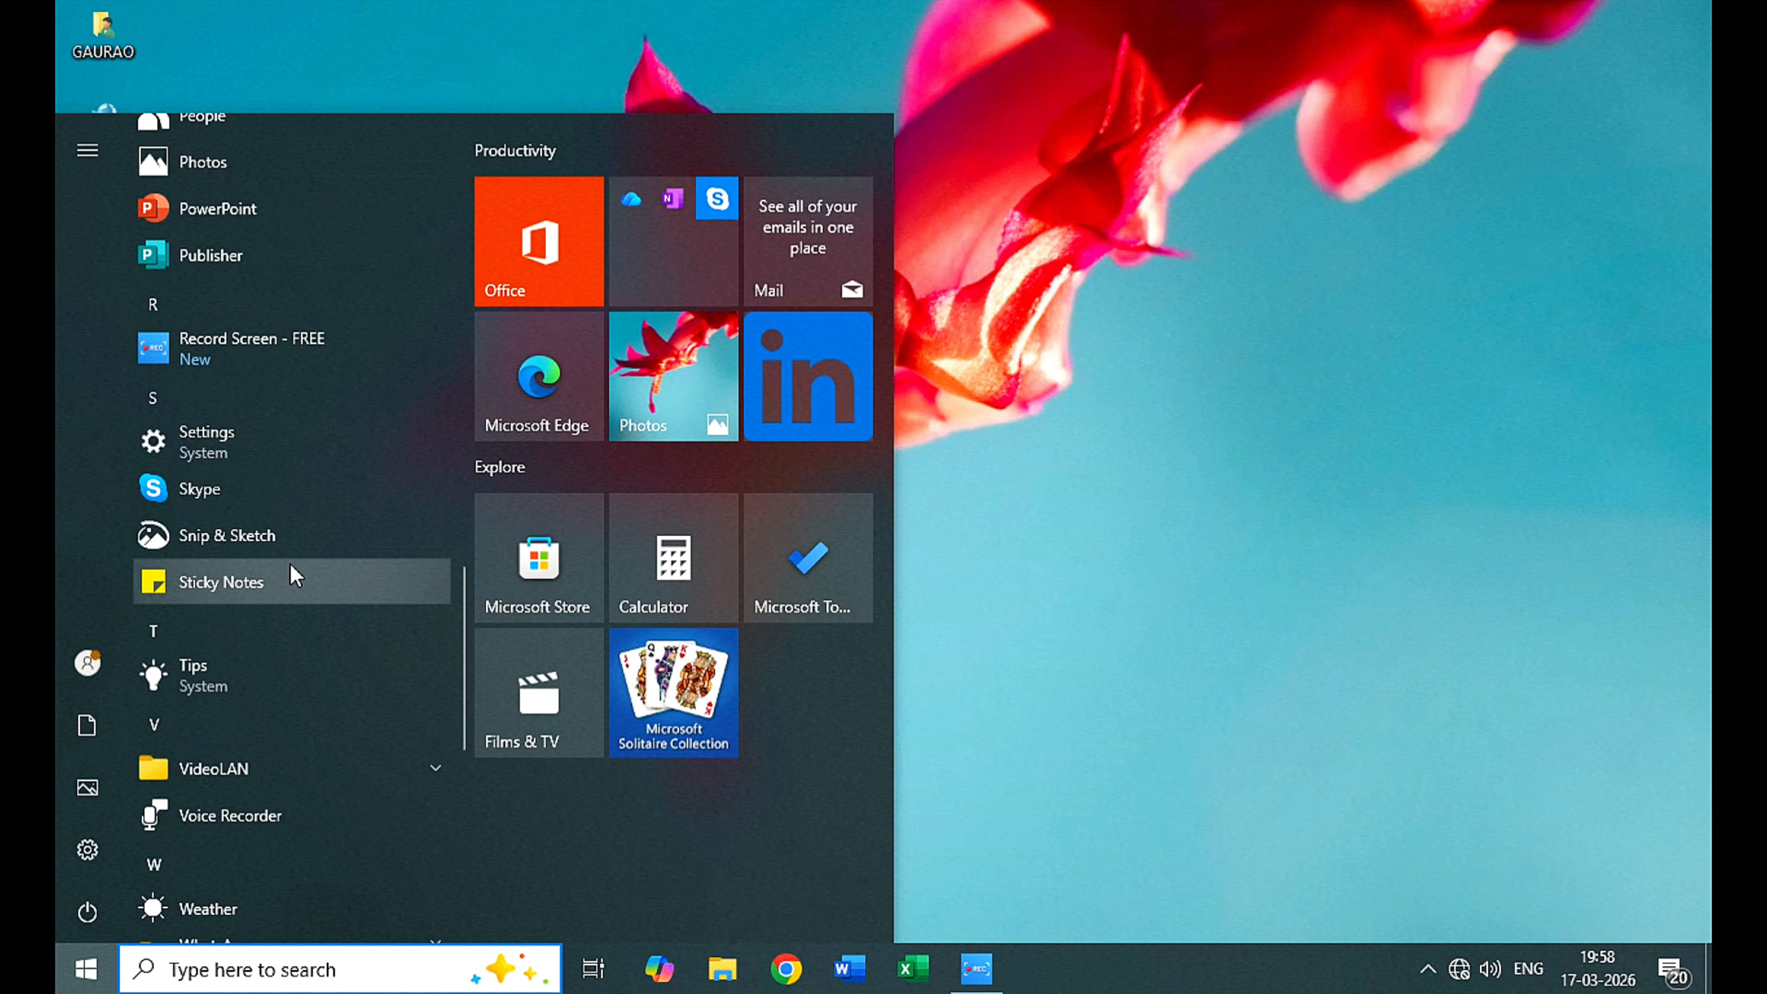
{"action": "scroll", "coordinate": [256, 442], "scroll_direction": "up", "scroll_amount": 3}
{"action": "scroll", "coordinate": [264, 487], "scroll_direction": "down", "scroll_amount": 4}
{"action": "scroll", "coordinate": [279, 519], "scroll_direction": "down", "scroll_amount": 5}
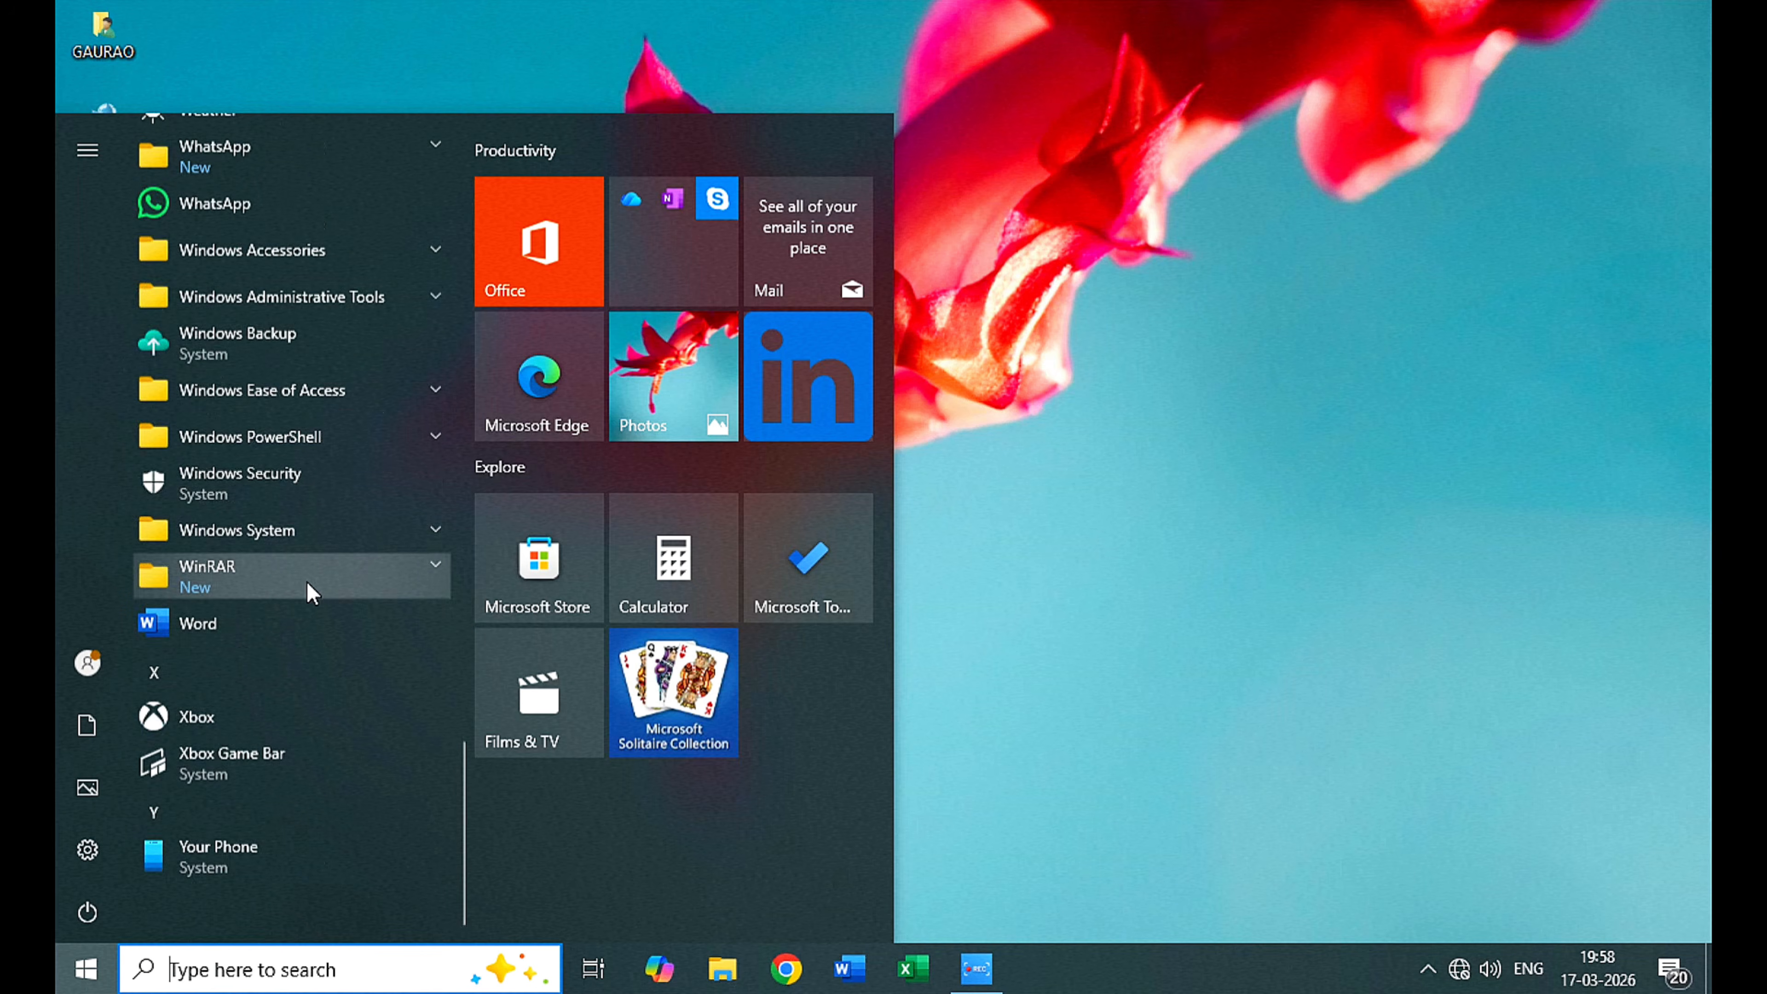
{"action": "left_click", "coordinate": [205, 615]}
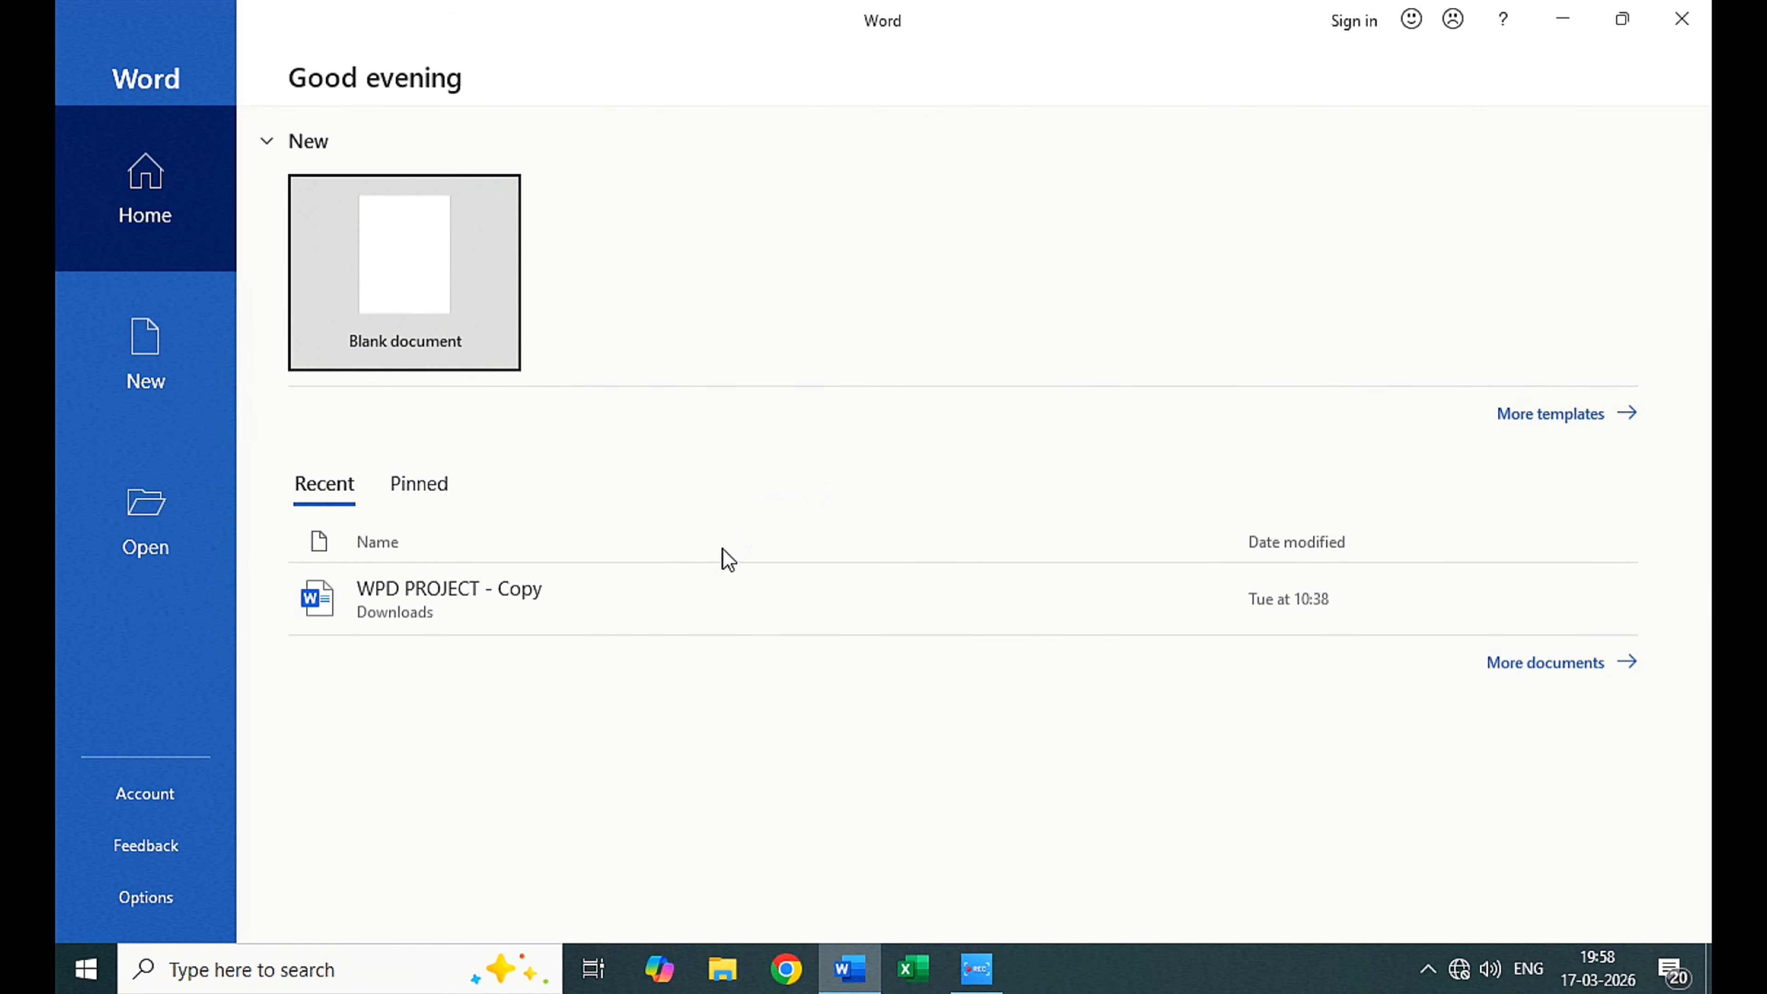
{"action": "left_click", "coordinate": [388, 229]}
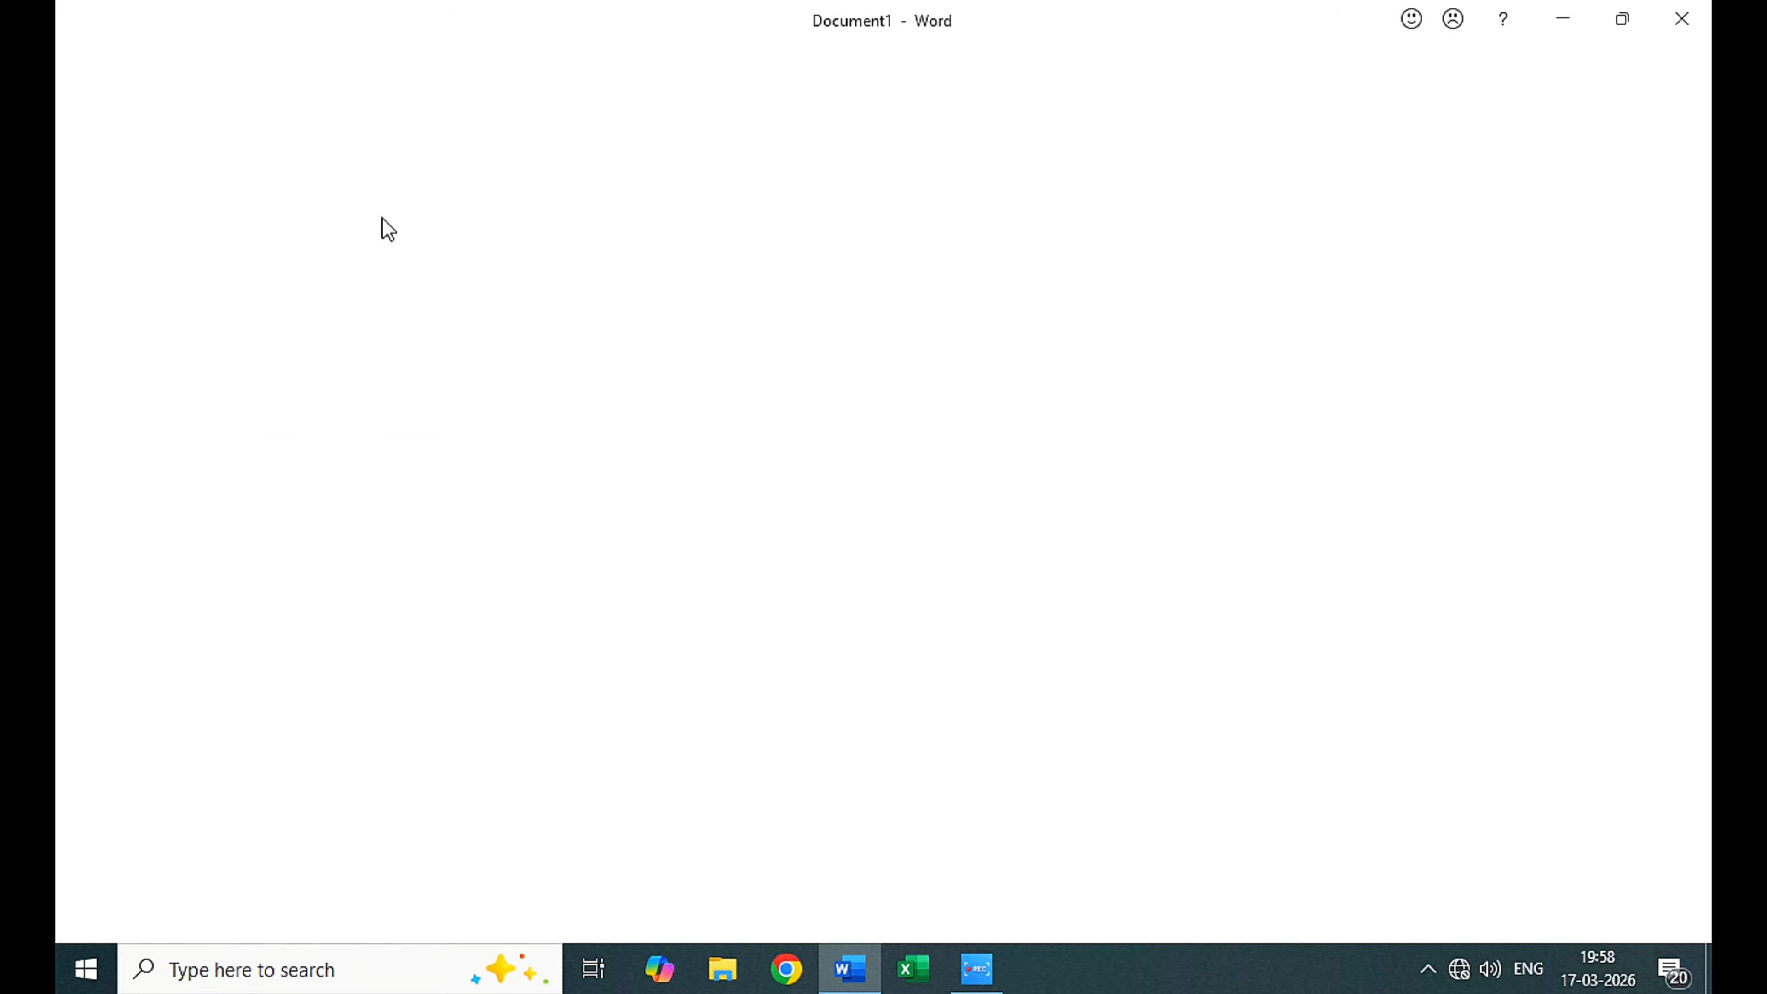
{"action": "right_click", "coordinate": [69, 38]}
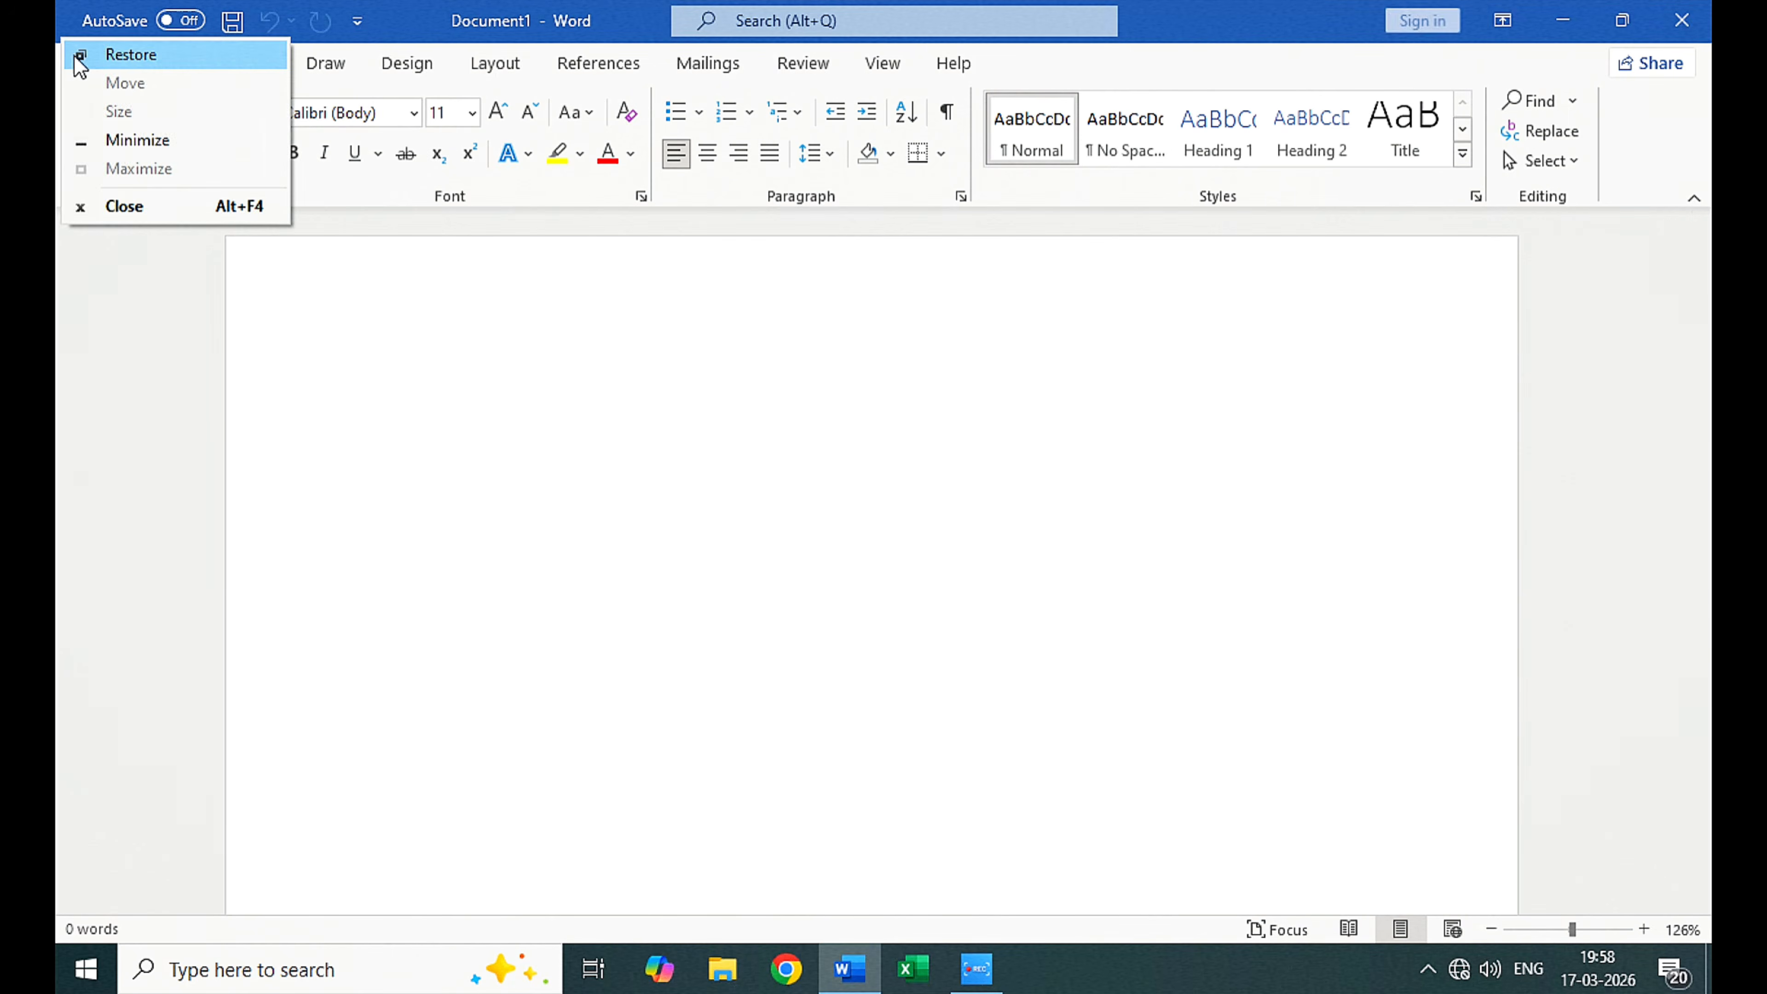
{"action": "left_click", "coordinate": [82, 49]}
{"action": "left_click", "coordinate": [1308, 122]}
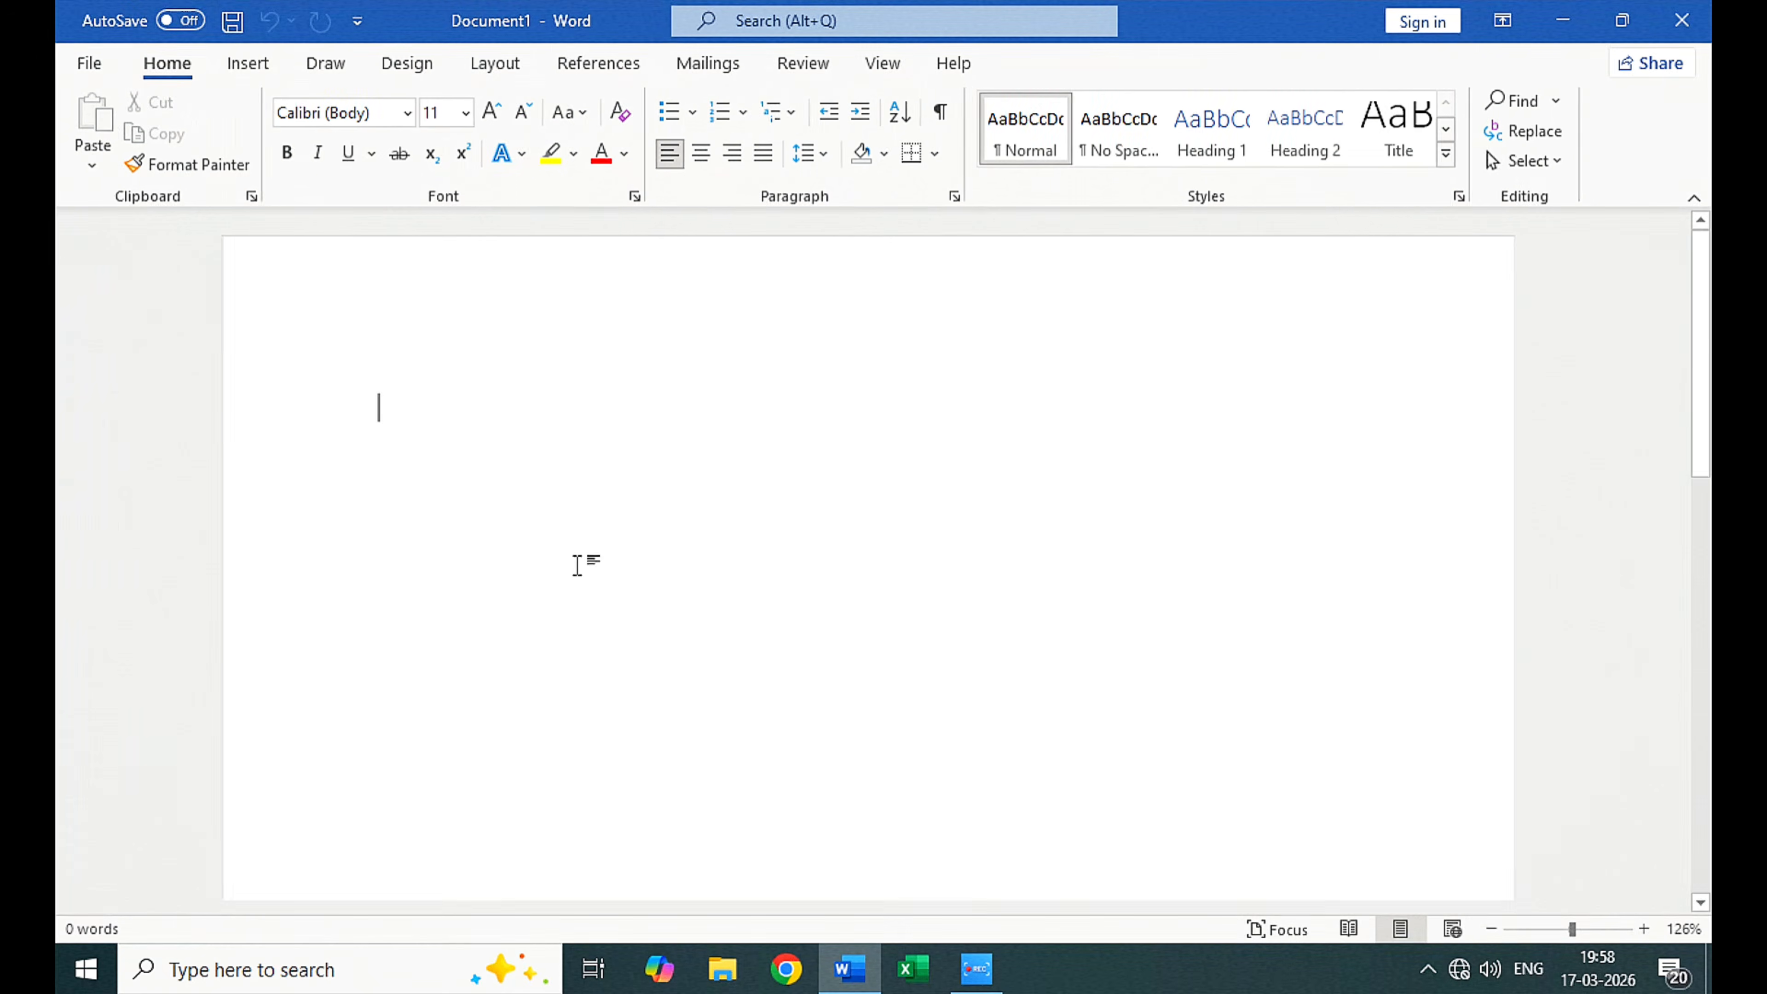
Step: Examine the Office product and activation information for the account, and return to the blank document
{"action": "left_click", "coordinate": [91, 64]}
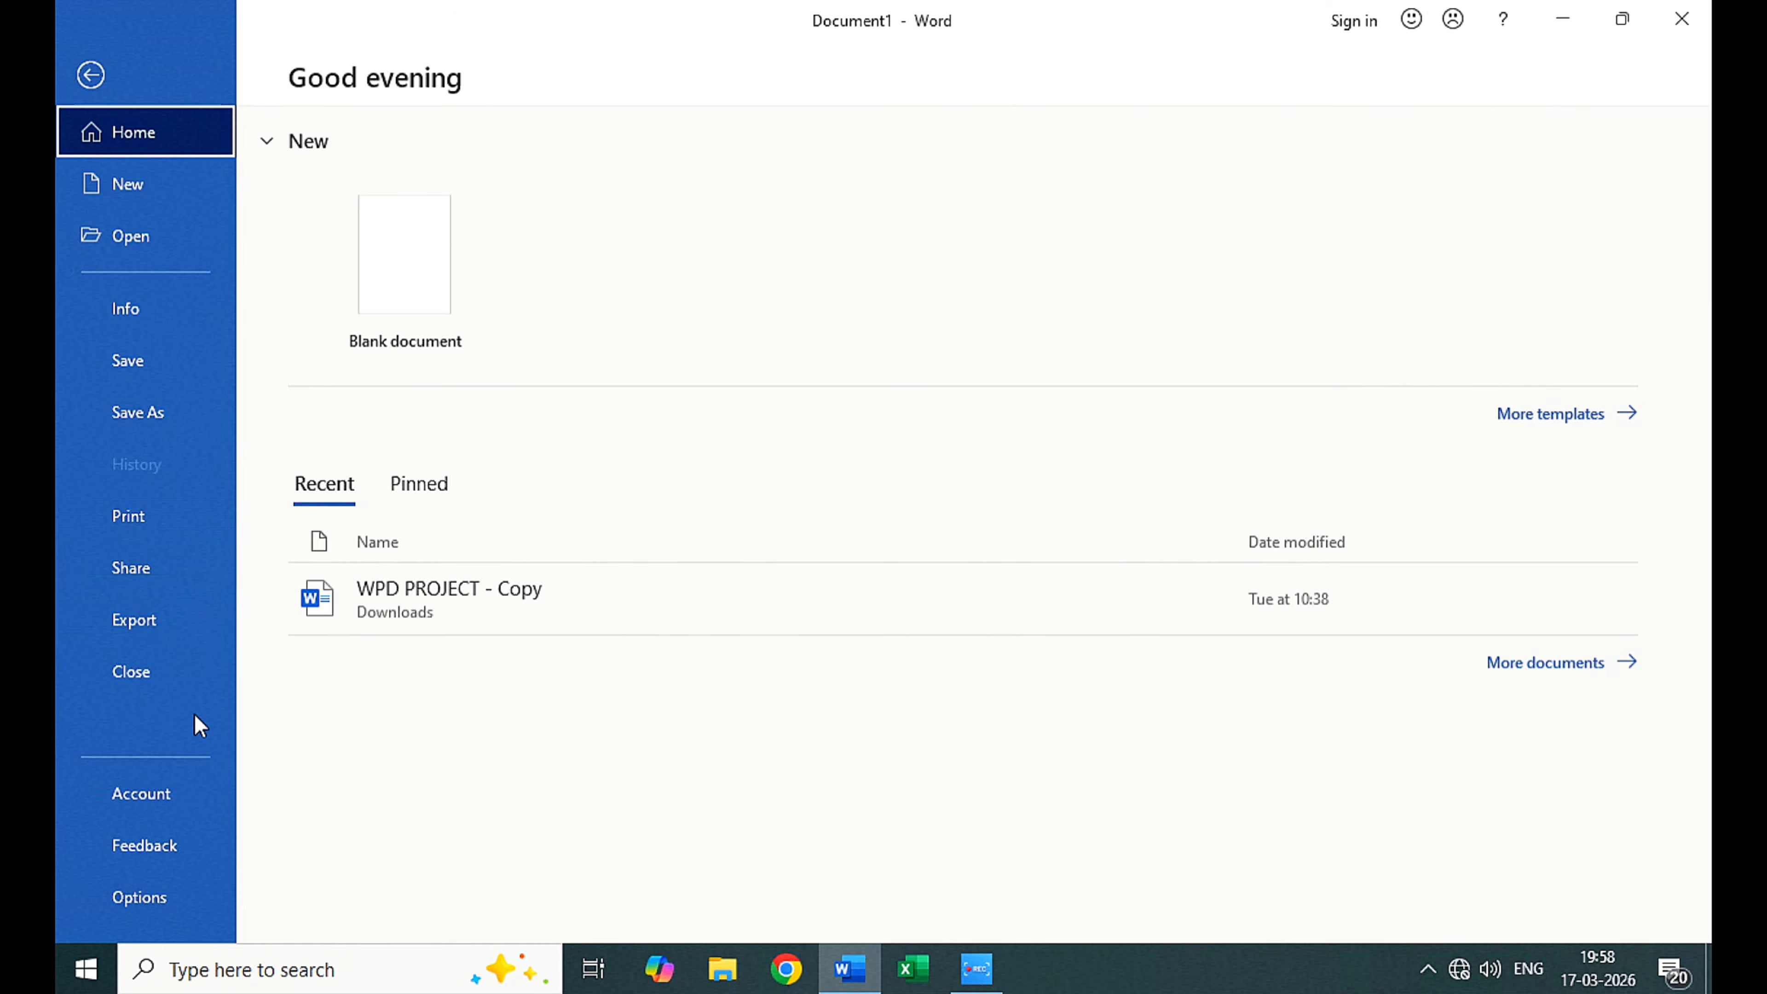
{"action": "left_click", "coordinate": [171, 794]}
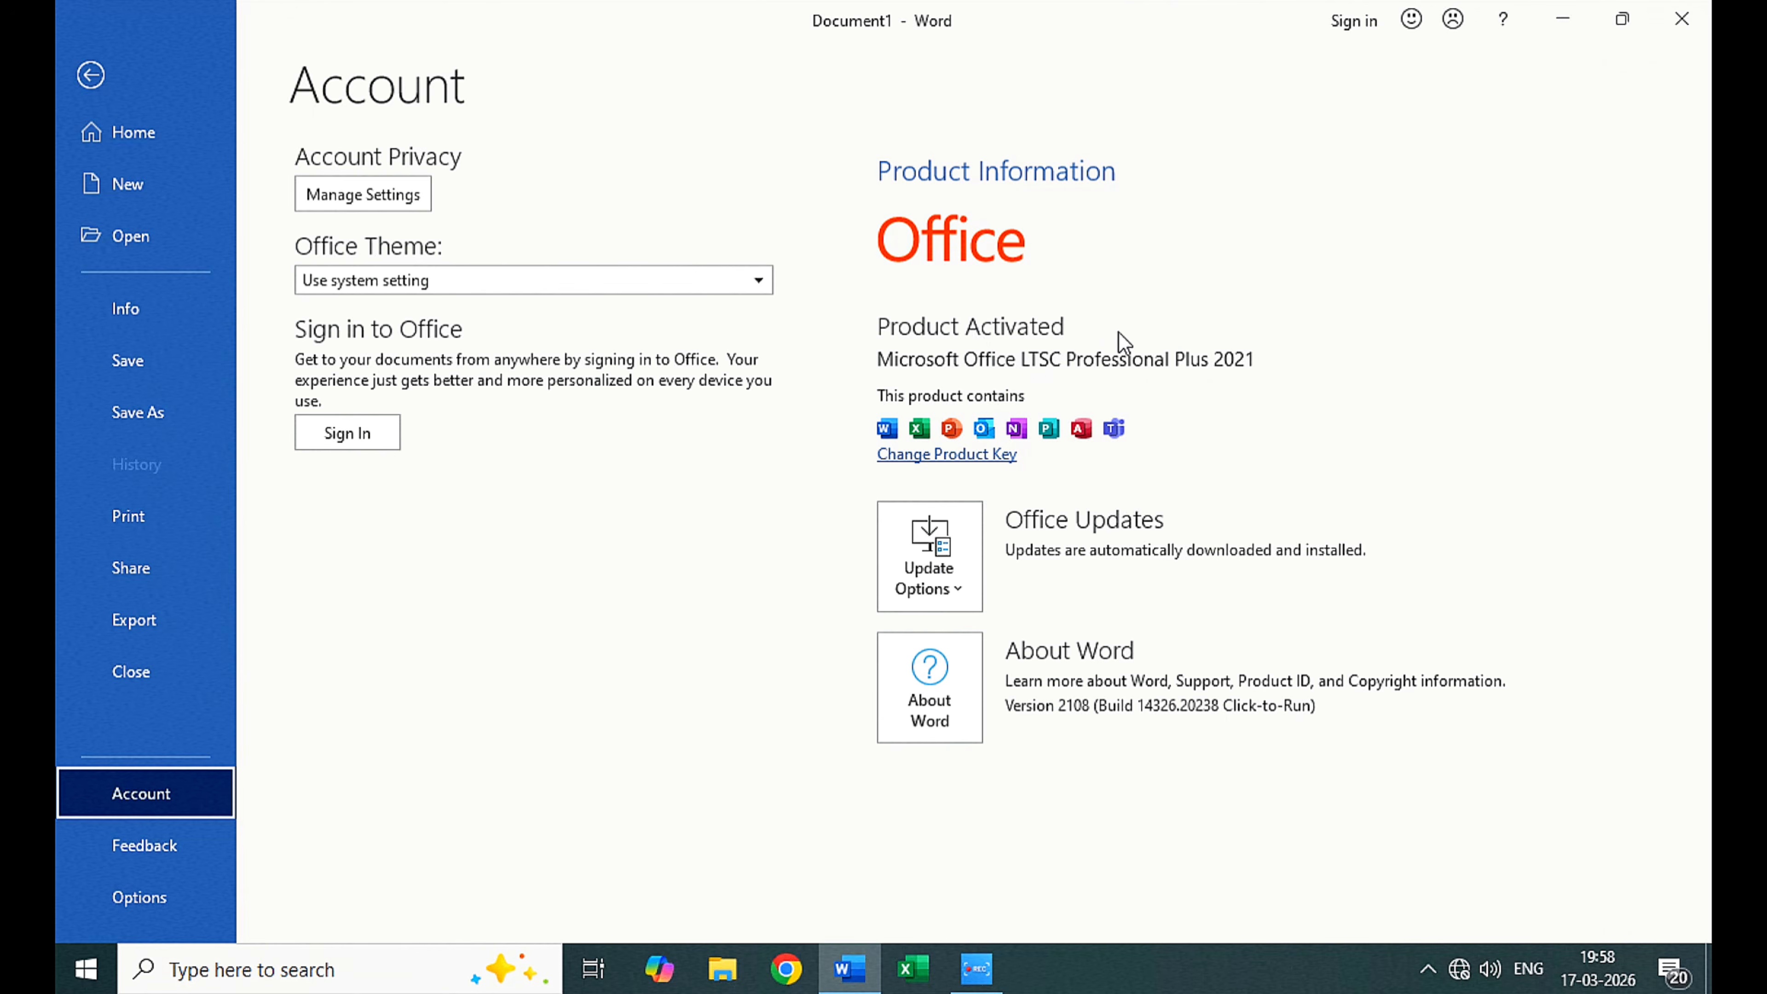
{"action": "left_click", "coordinate": [90, 74]}
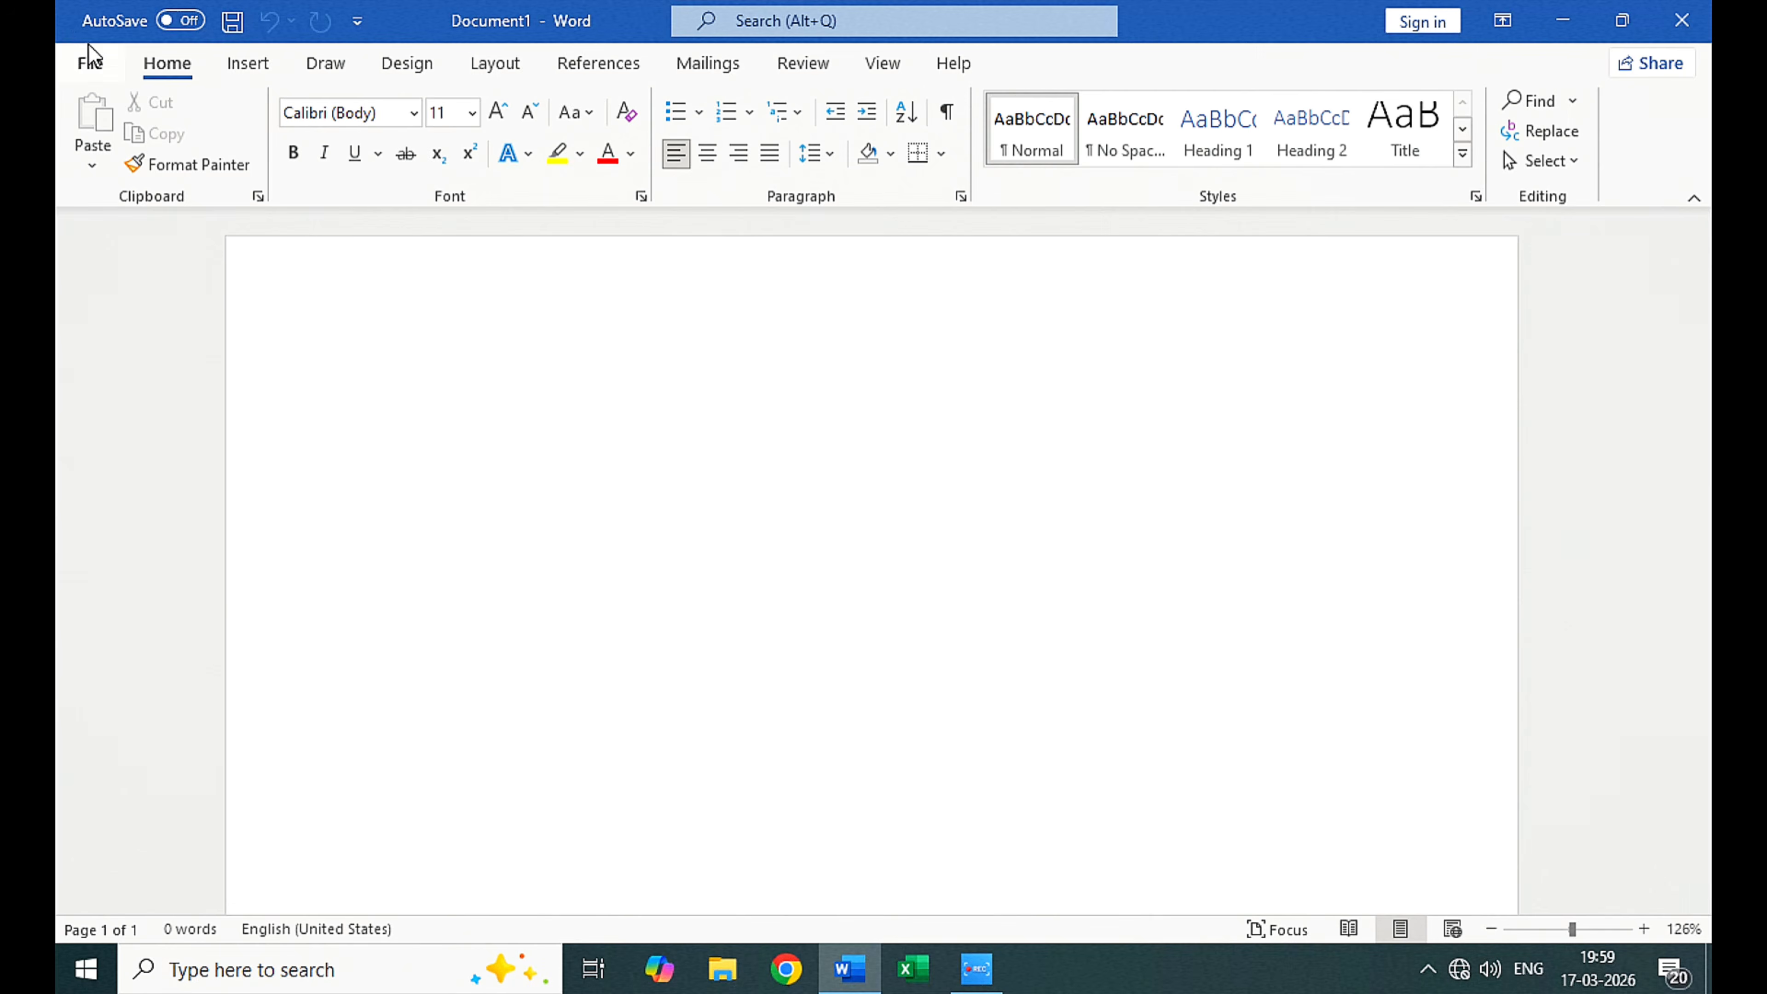
{"action": "left_click", "coordinate": [90, 61]}
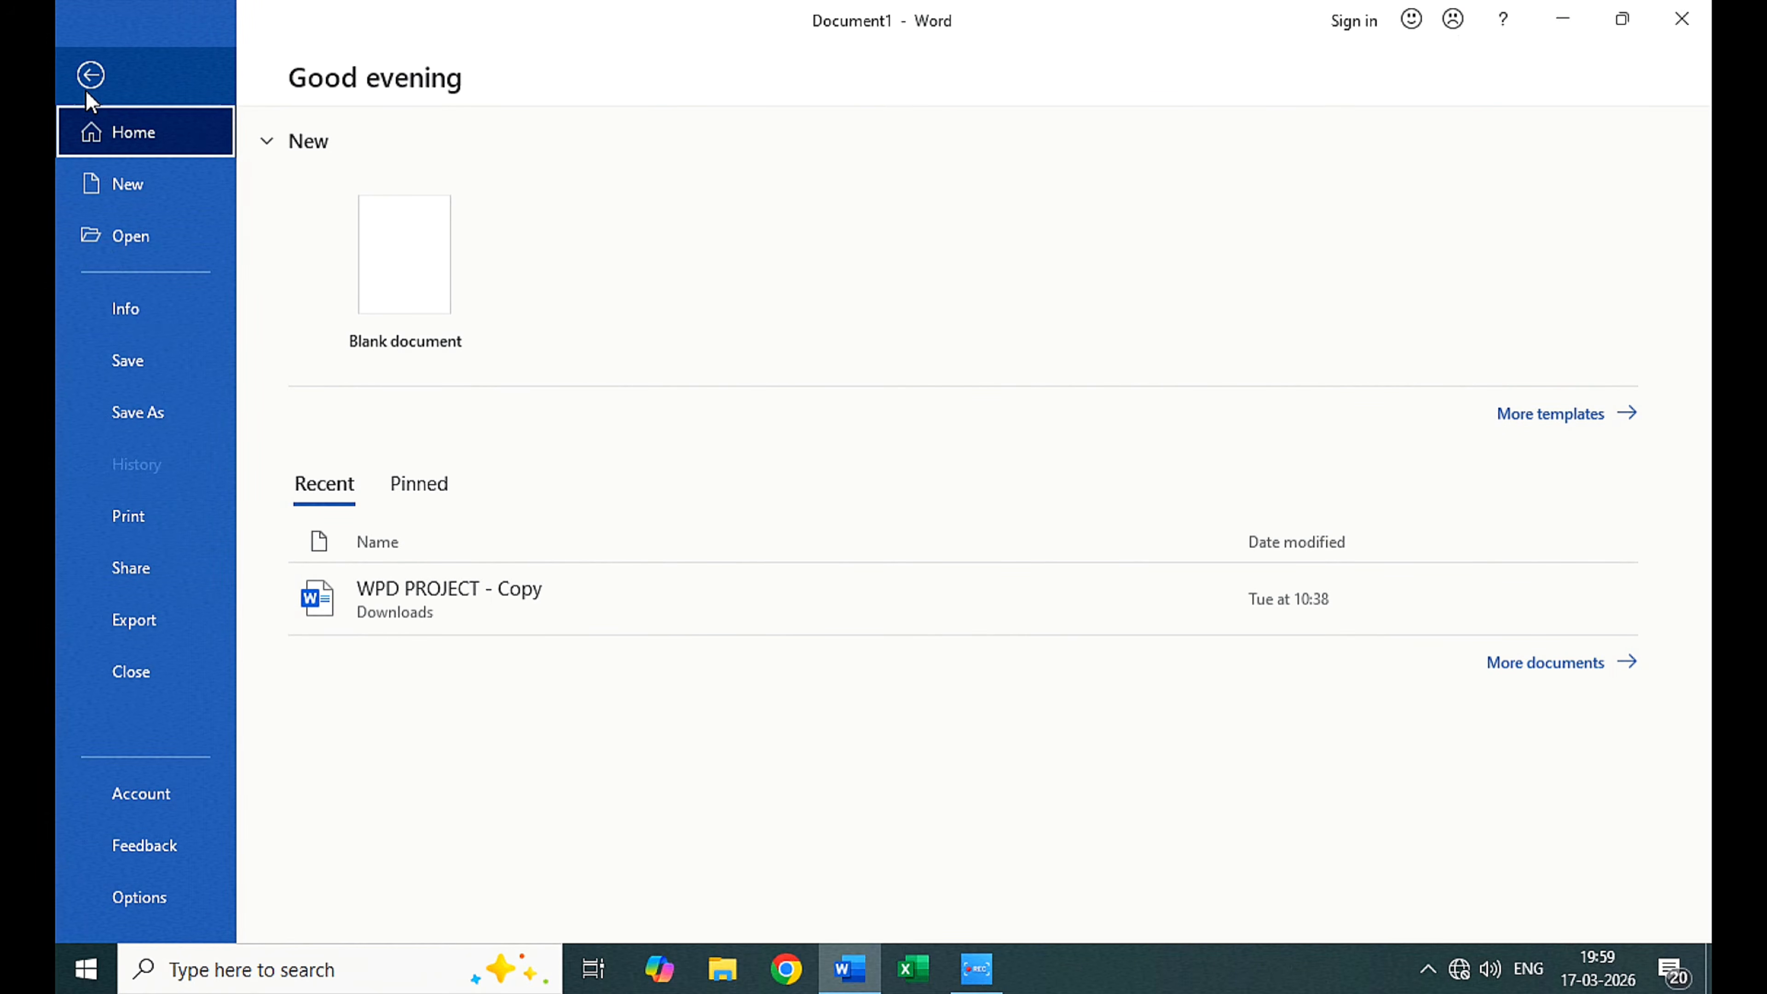
{"action": "left_click", "coordinate": [91, 74]}
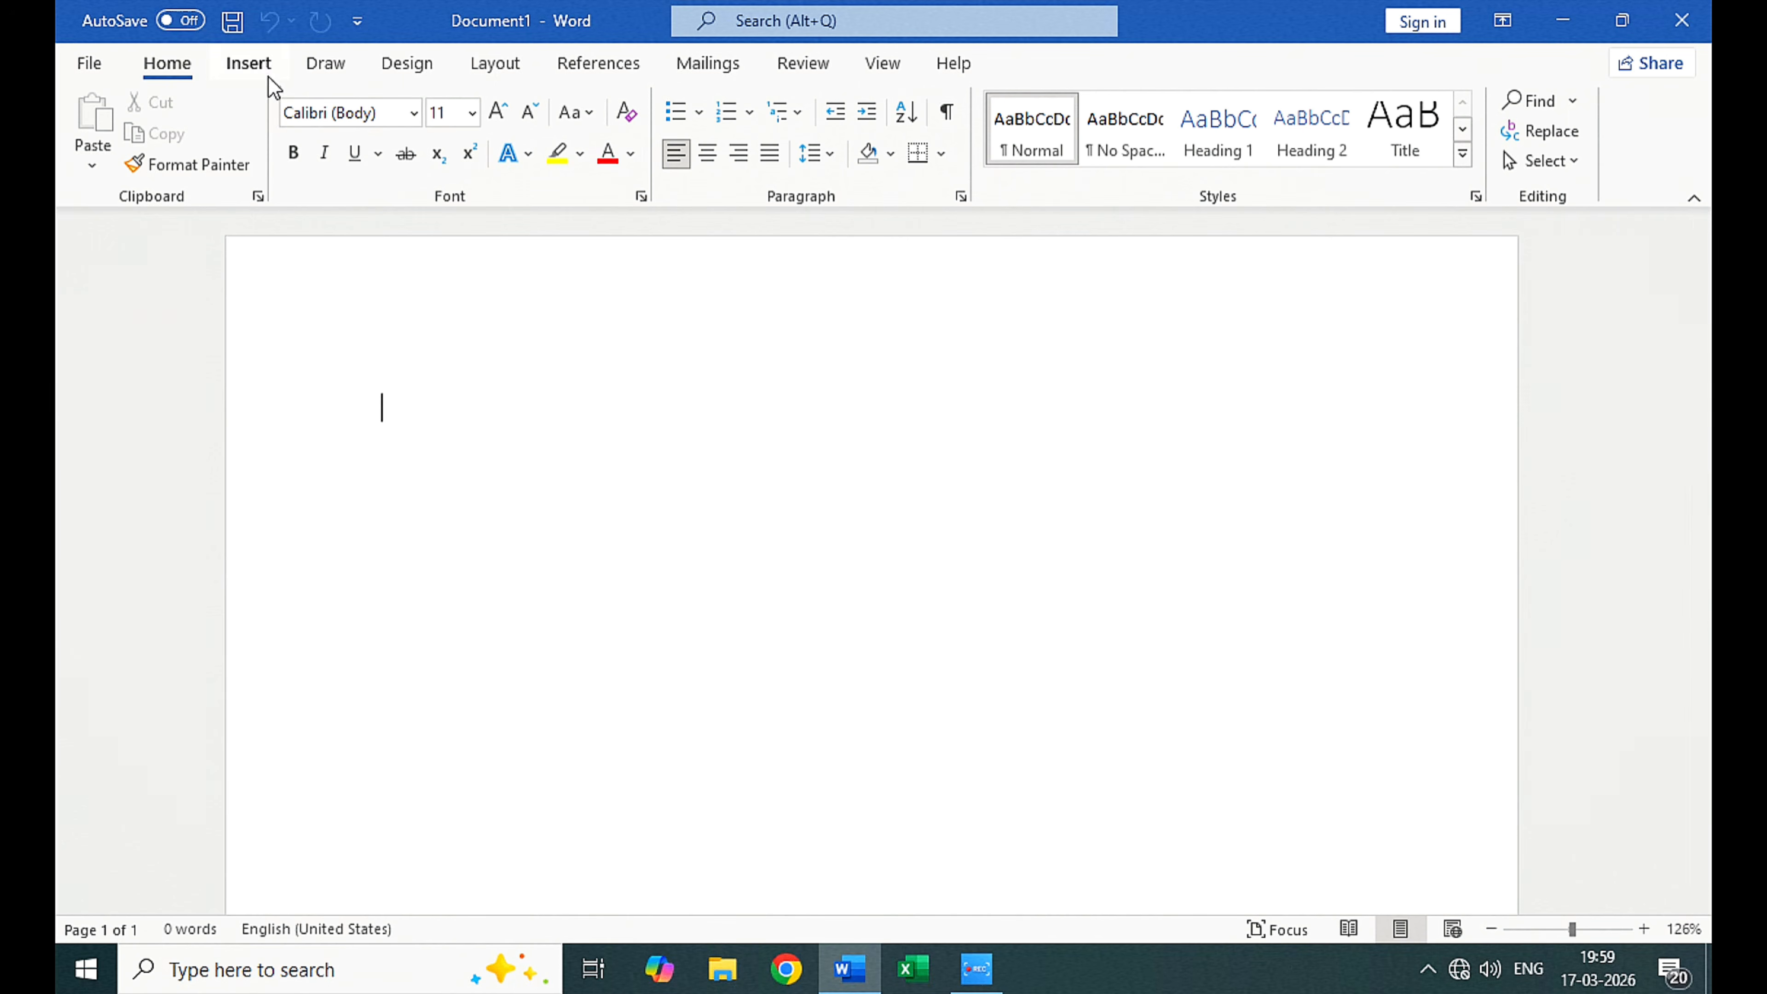
Step: Preview chart types such as Sunburst, Radar, Map and Stock, and close the chart selection without inserting anything
{"action": "left_click", "coordinate": [259, 68]}
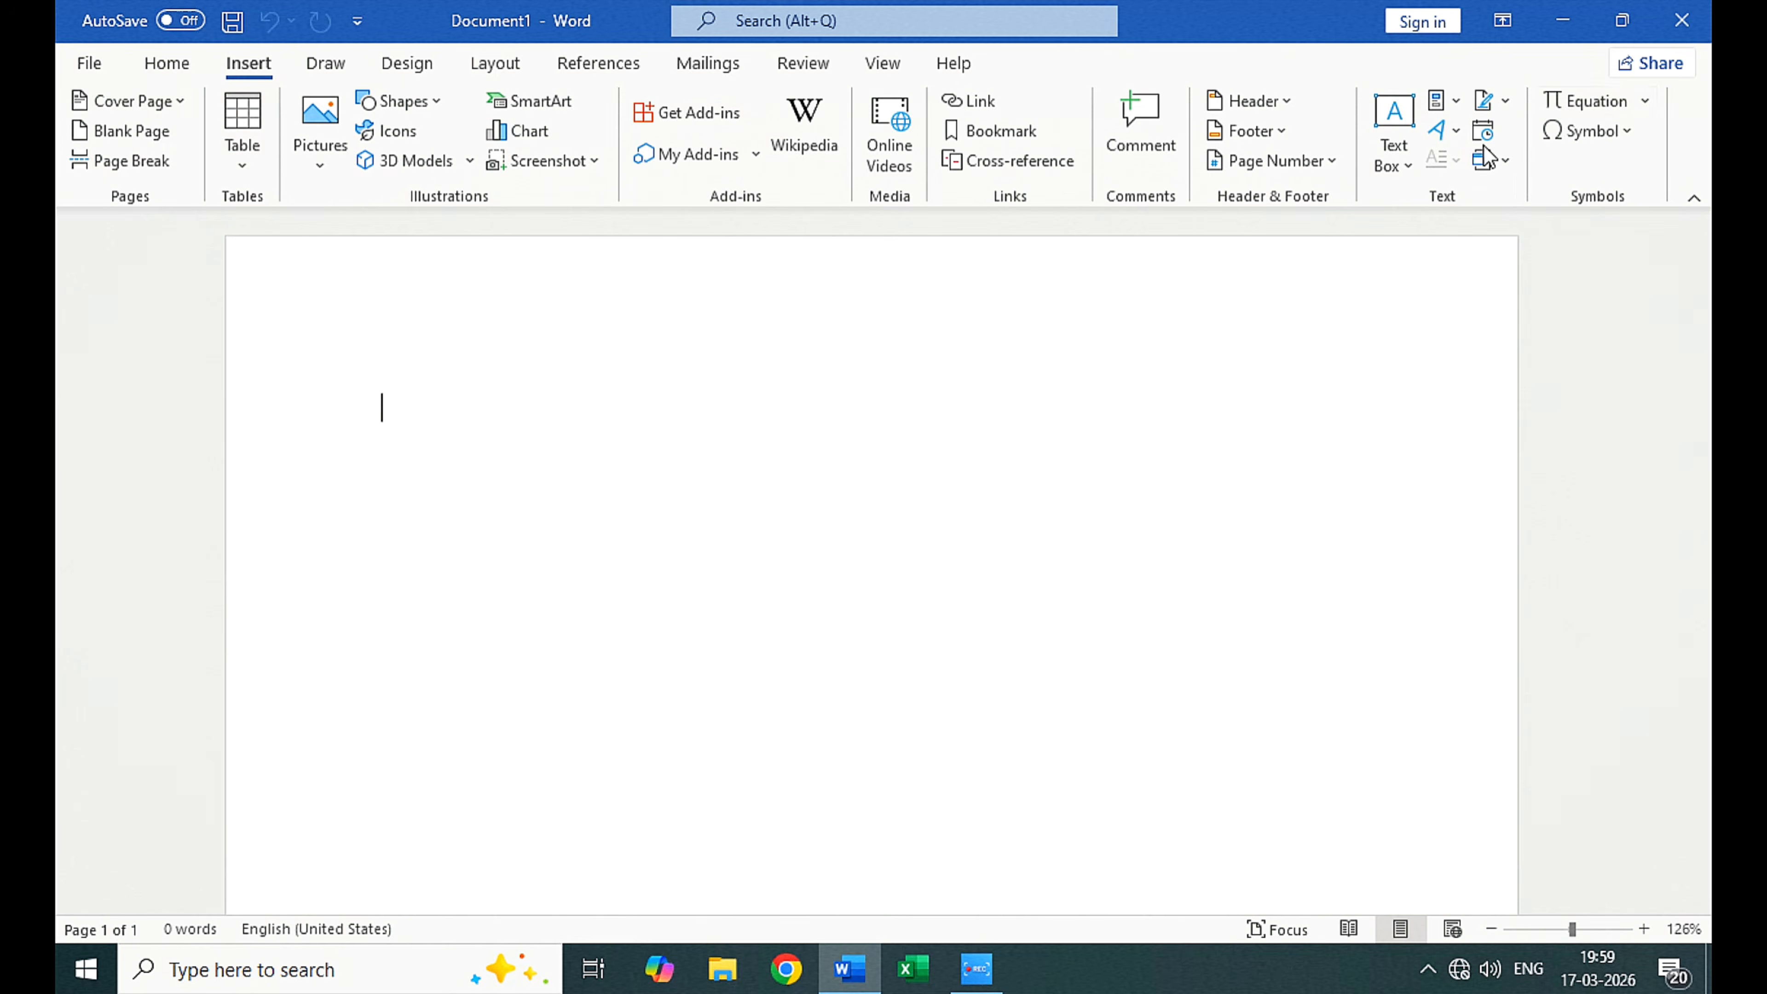
{"action": "left_click", "coordinate": [546, 139]}
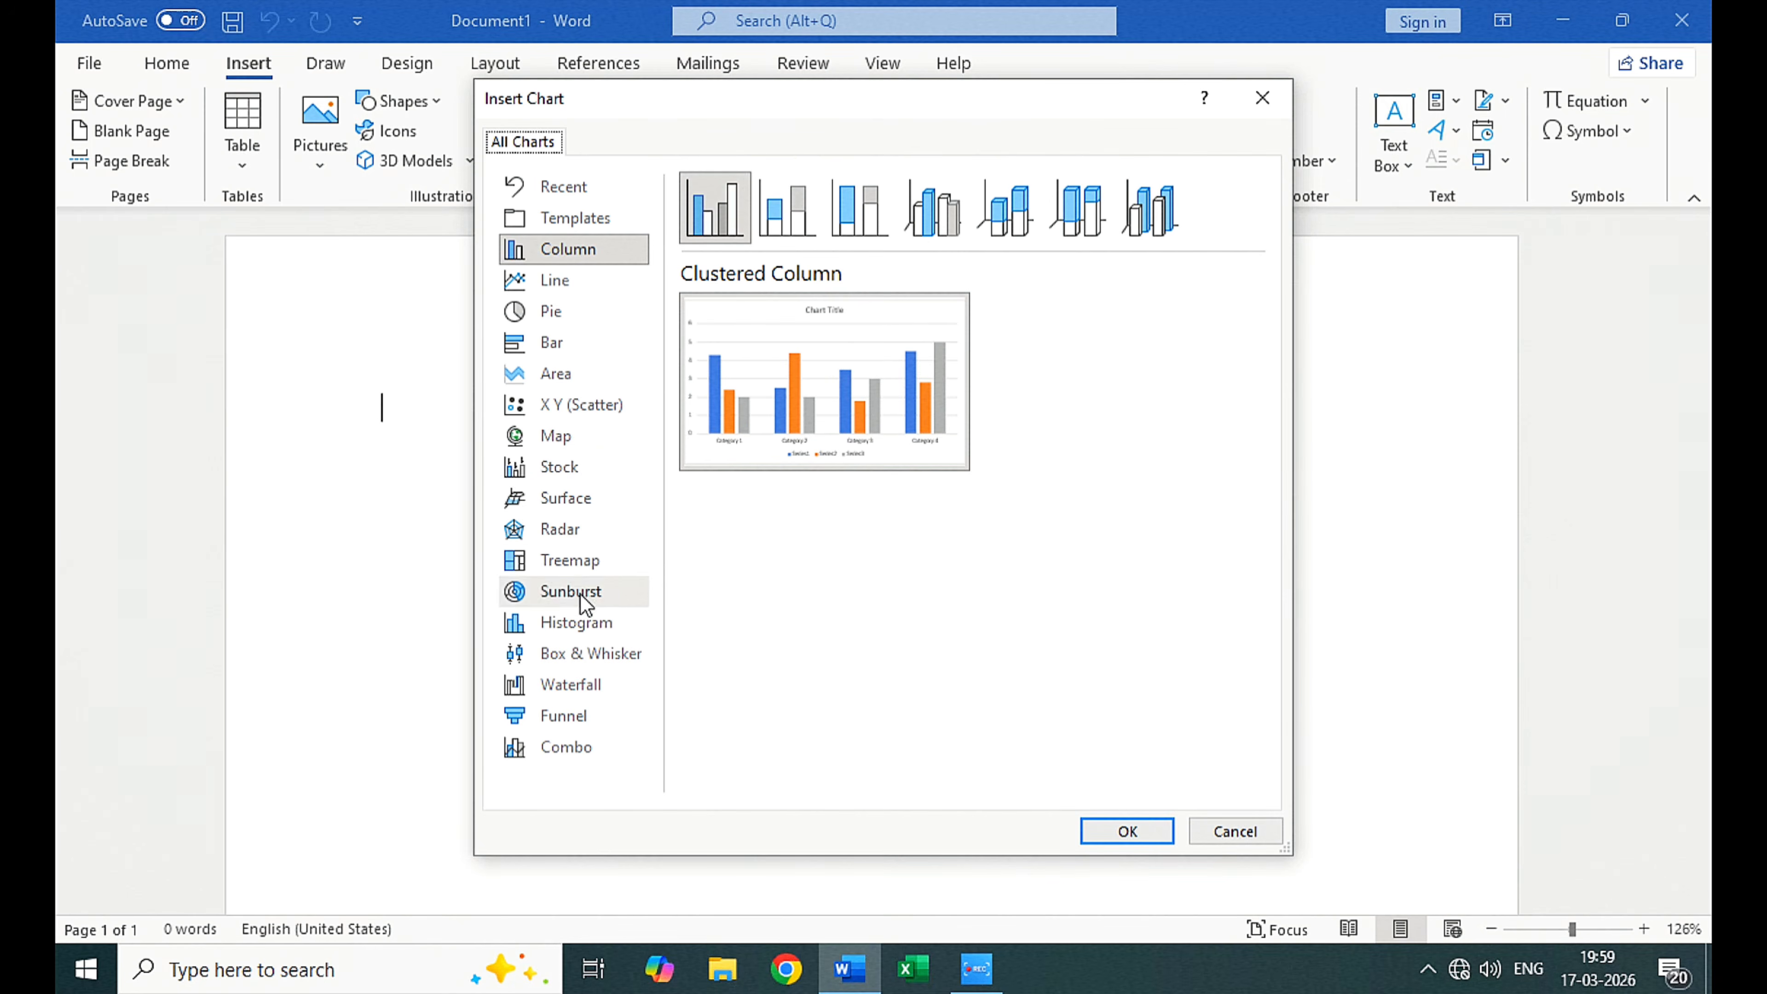
{"action": "left_click", "coordinate": [582, 646]}
{"action": "left_click", "coordinate": [588, 592]}
{"action": "left_click", "coordinate": [579, 526]}
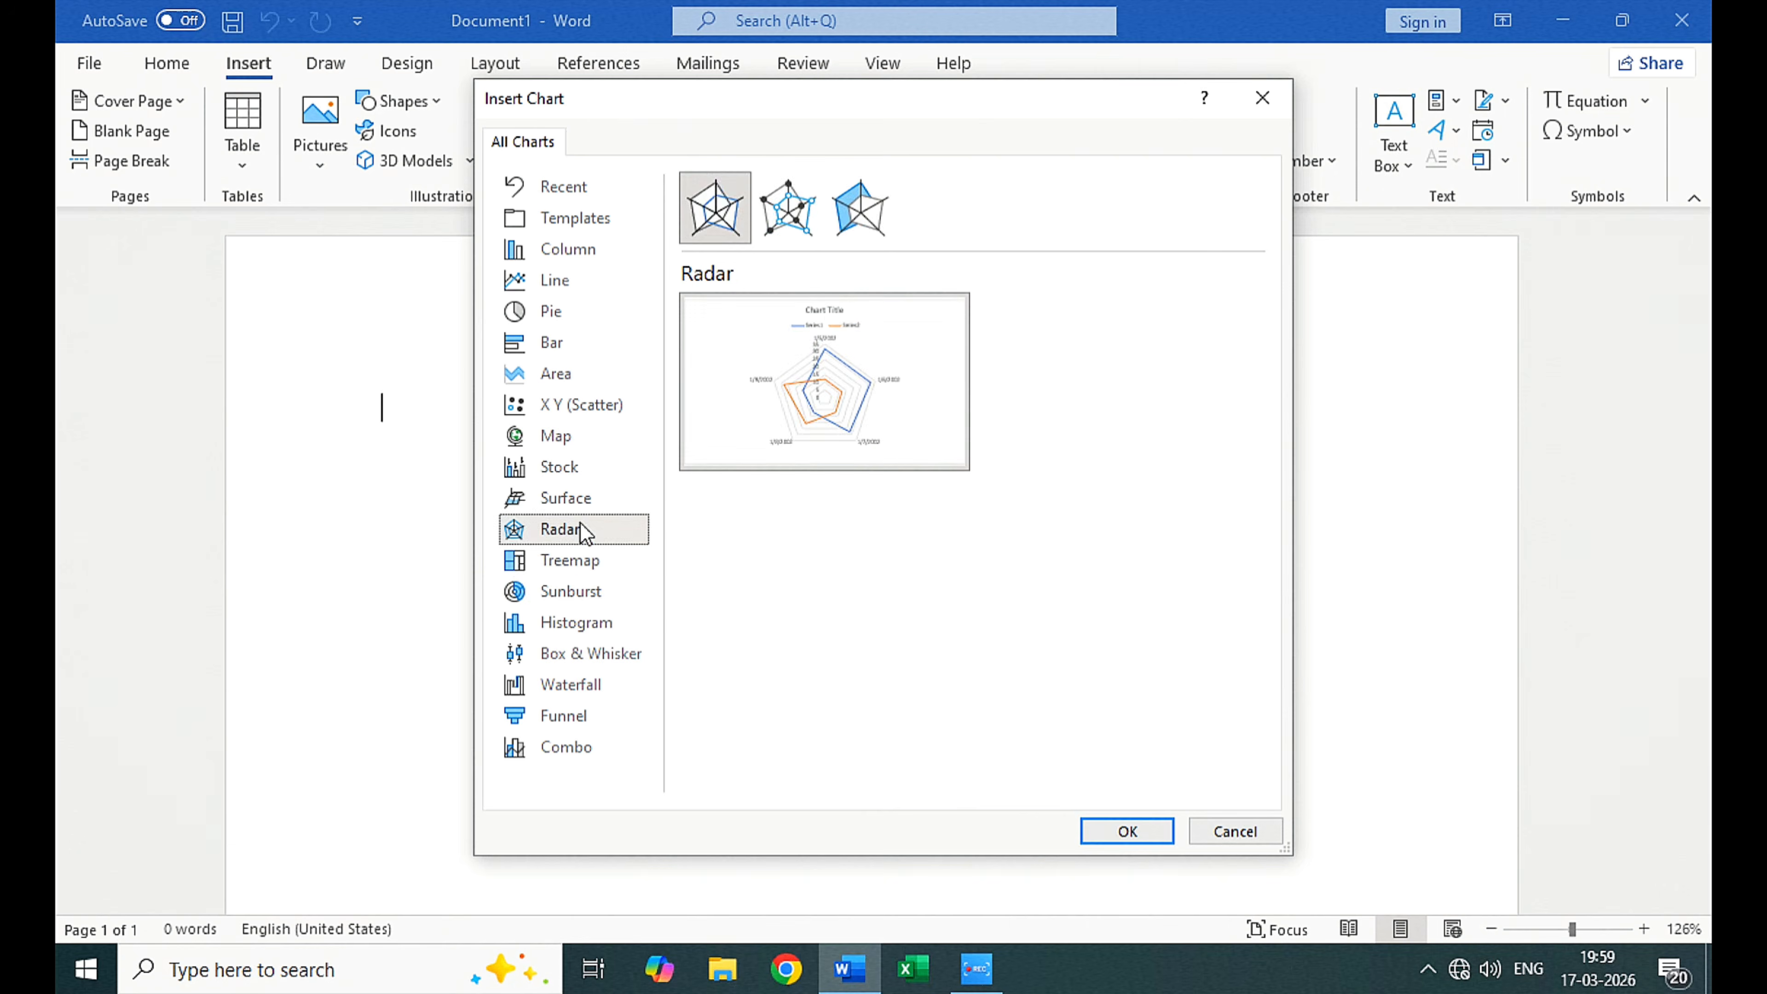
{"action": "left_click", "coordinate": [591, 595]}
{"action": "mouse_move", "coordinate": [835, 376]}
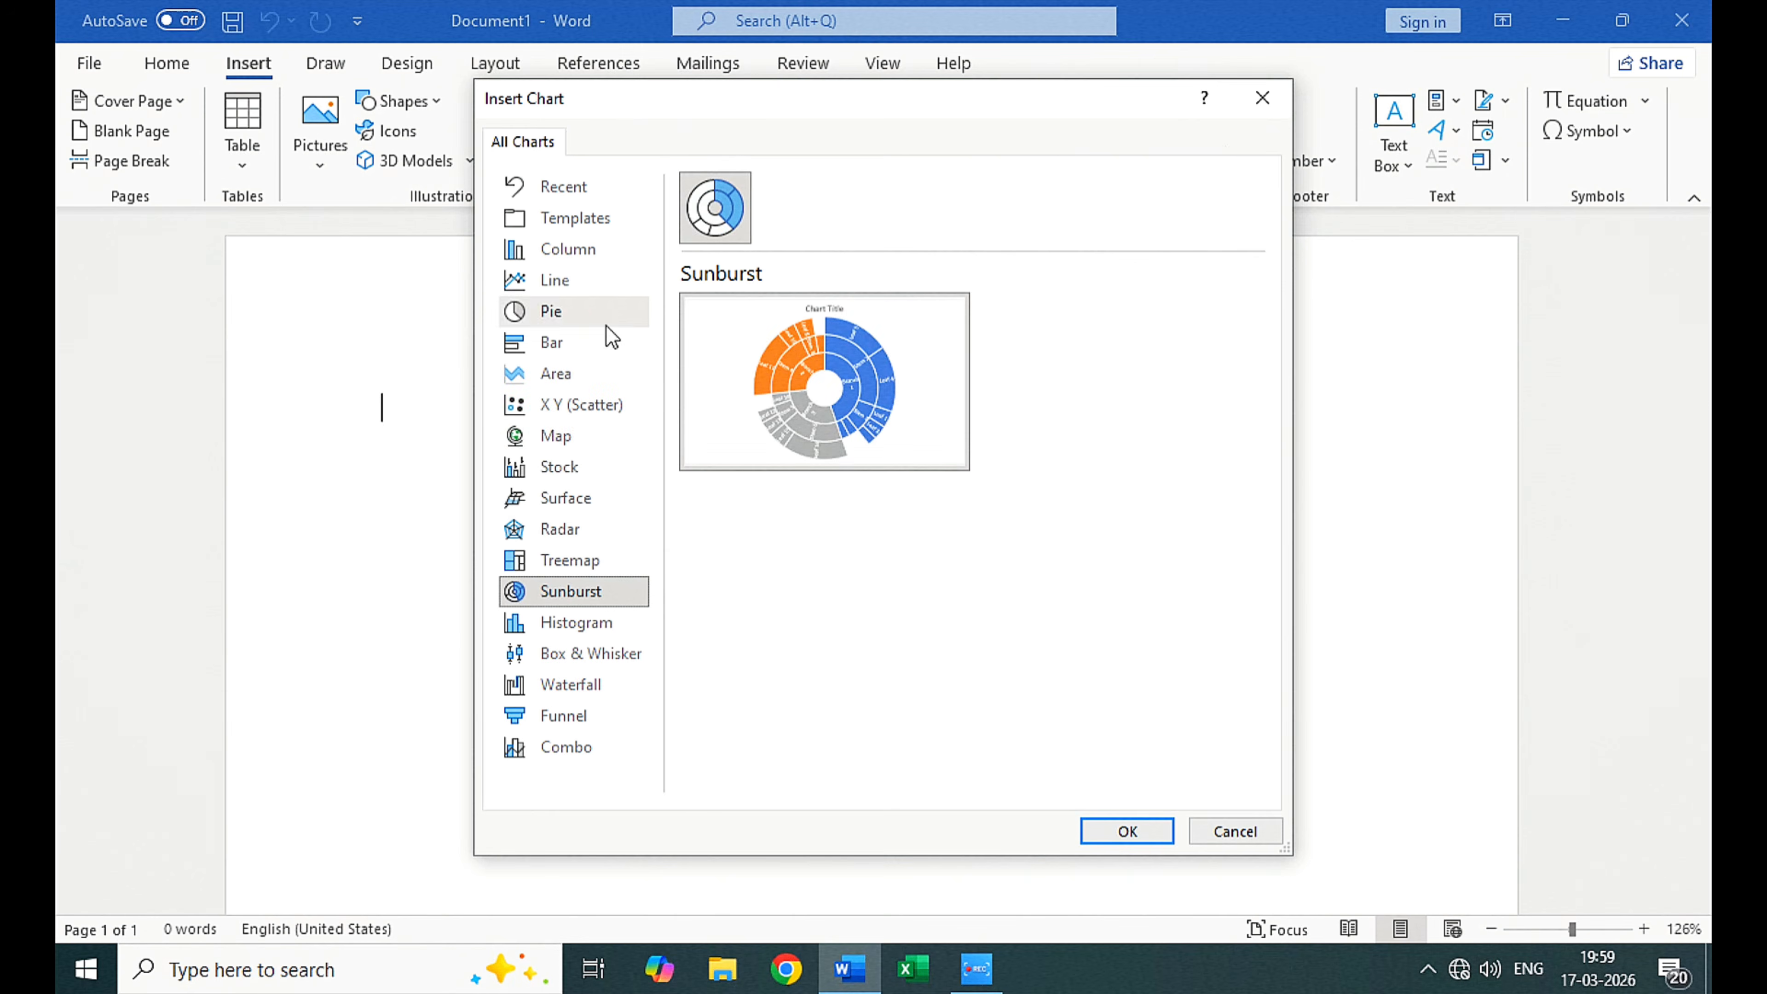
{"action": "left_click", "coordinate": [600, 408]}
{"action": "left_click", "coordinate": [591, 444]}
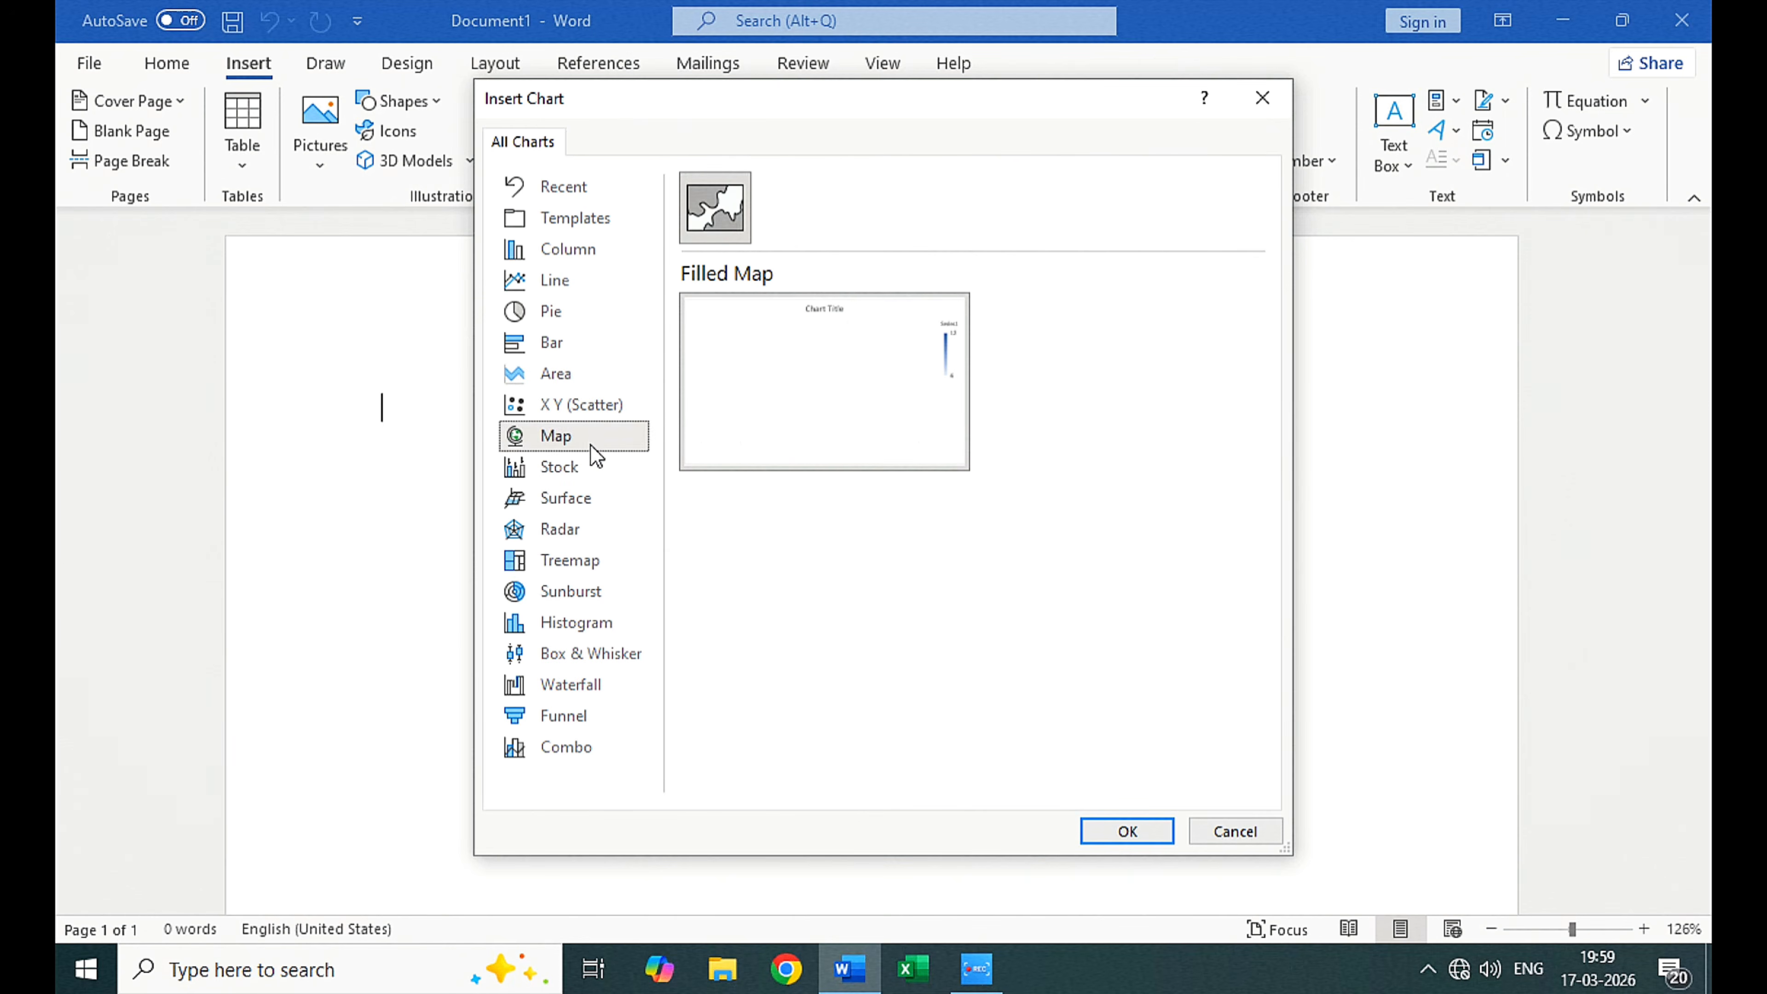
{"action": "left_click", "coordinate": [581, 470]}
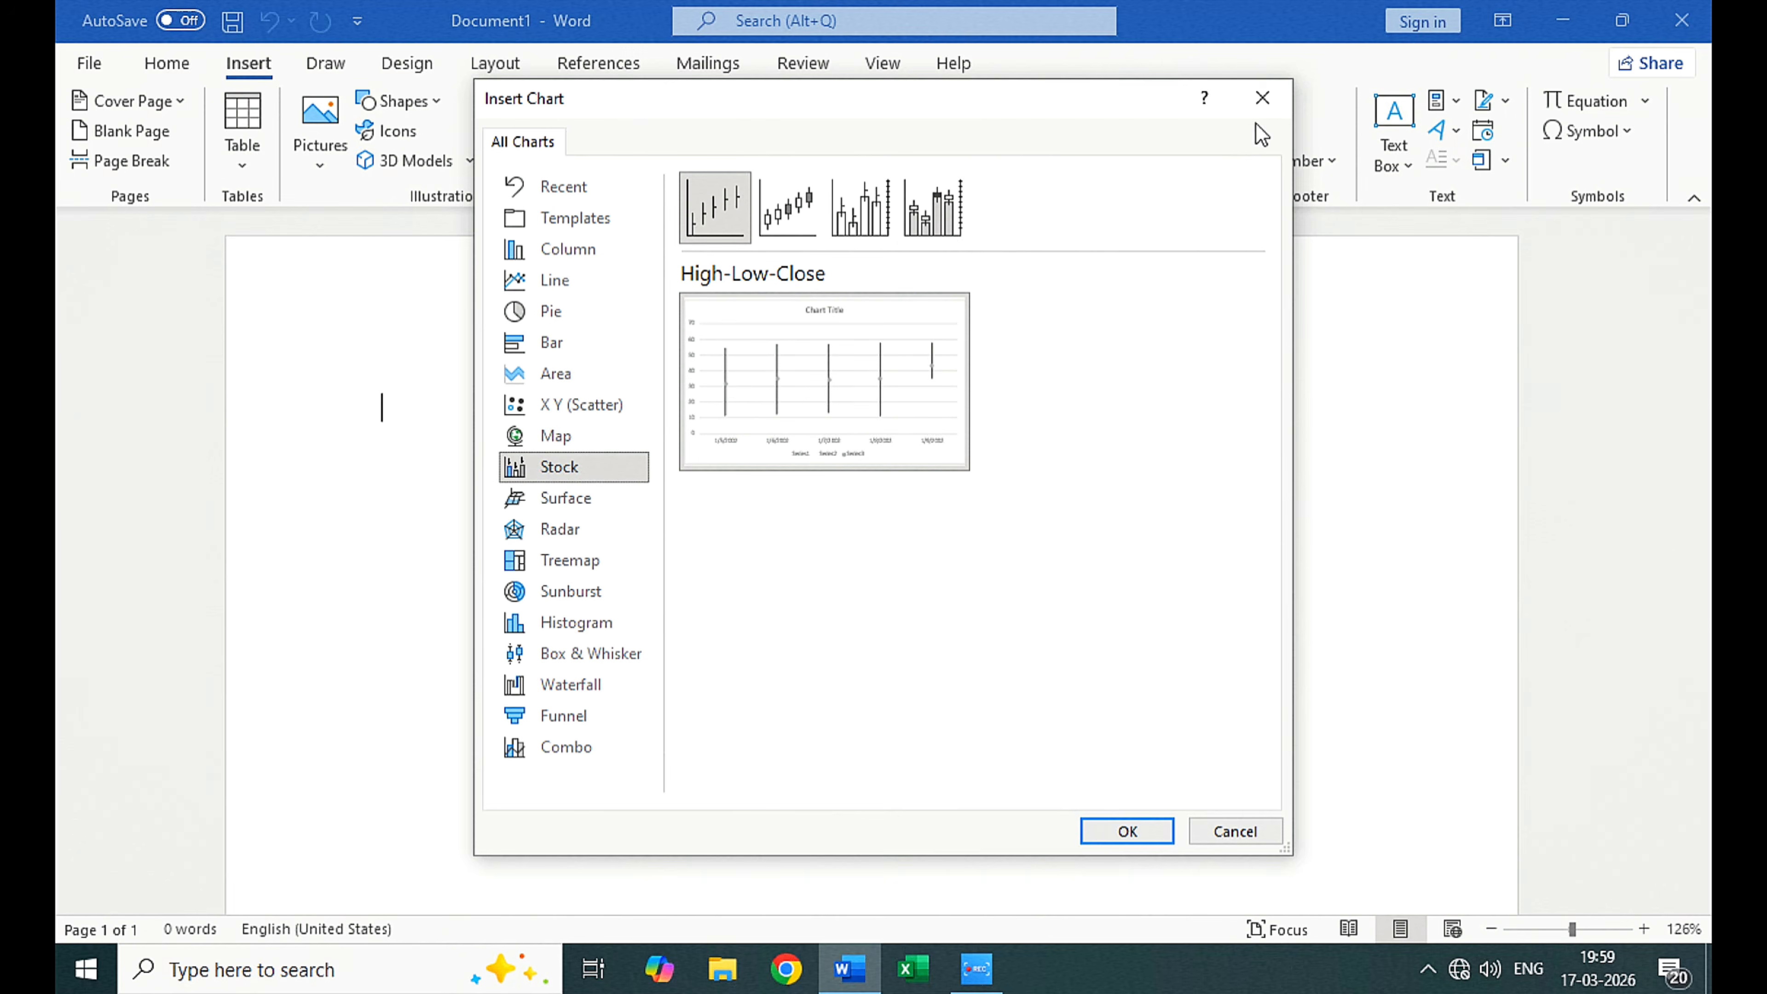
{"action": "left_click", "coordinate": [1261, 98]}
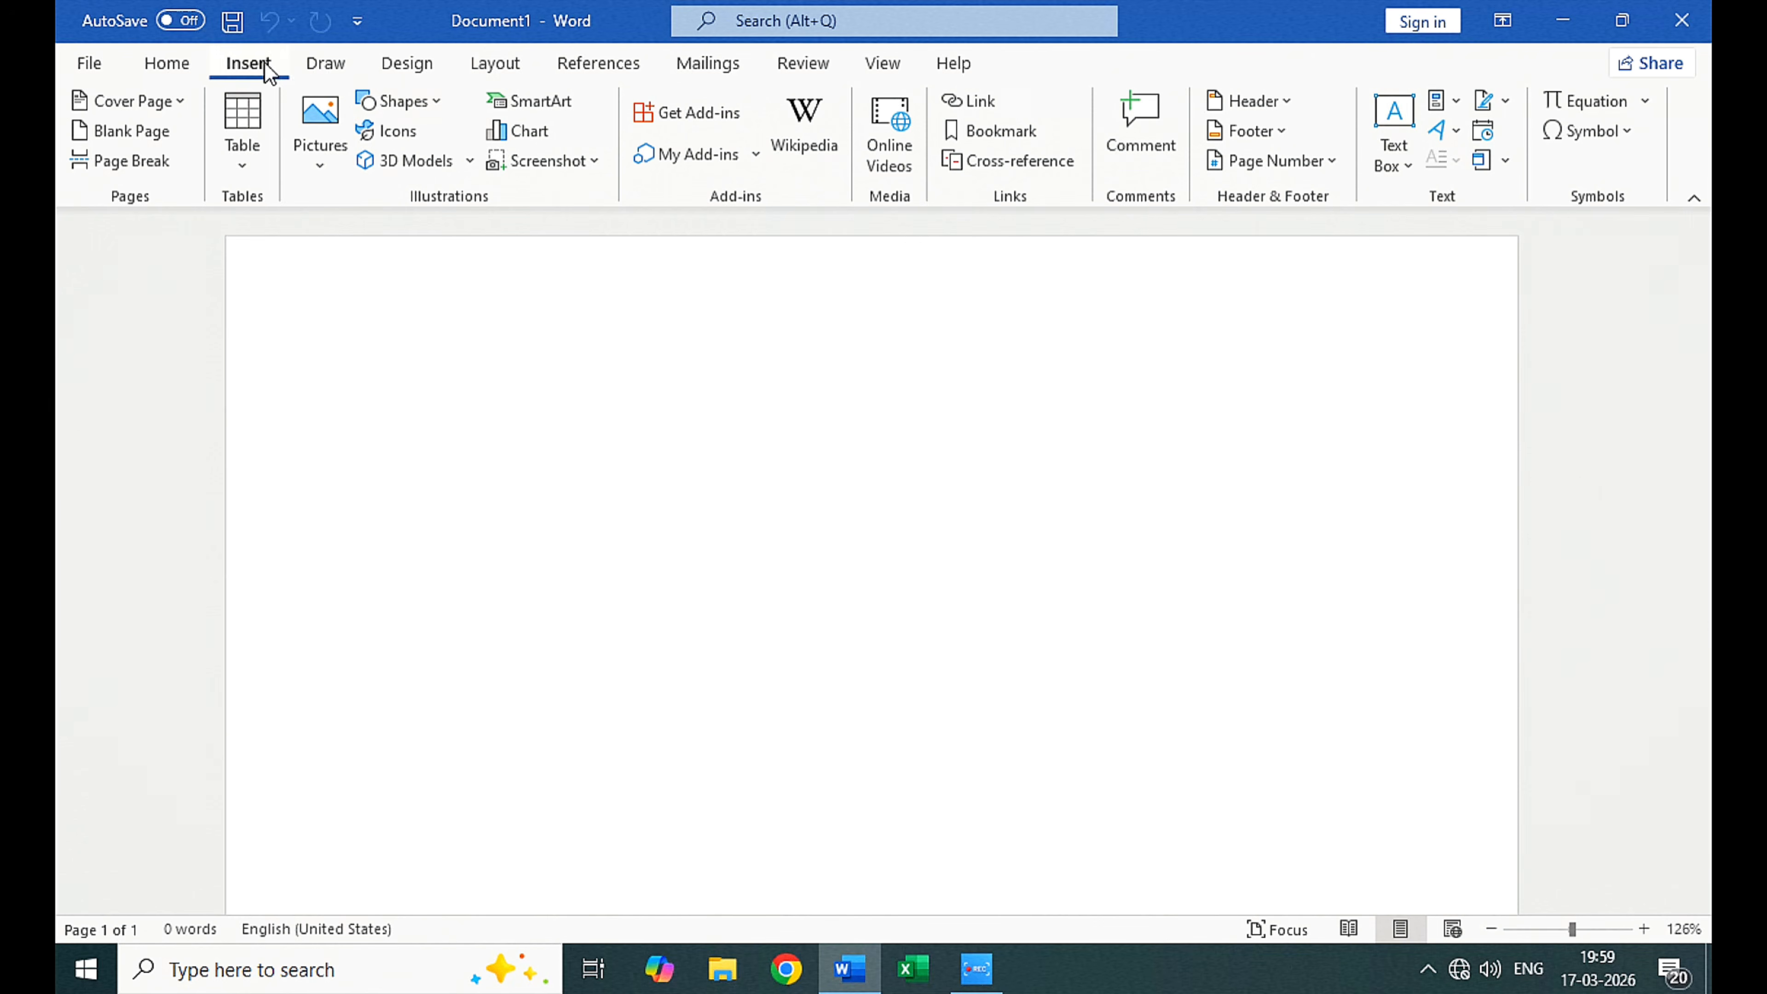
Step: Review the available document design, page layout and drawing commands
{"action": "left_click", "coordinate": [411, 63]}
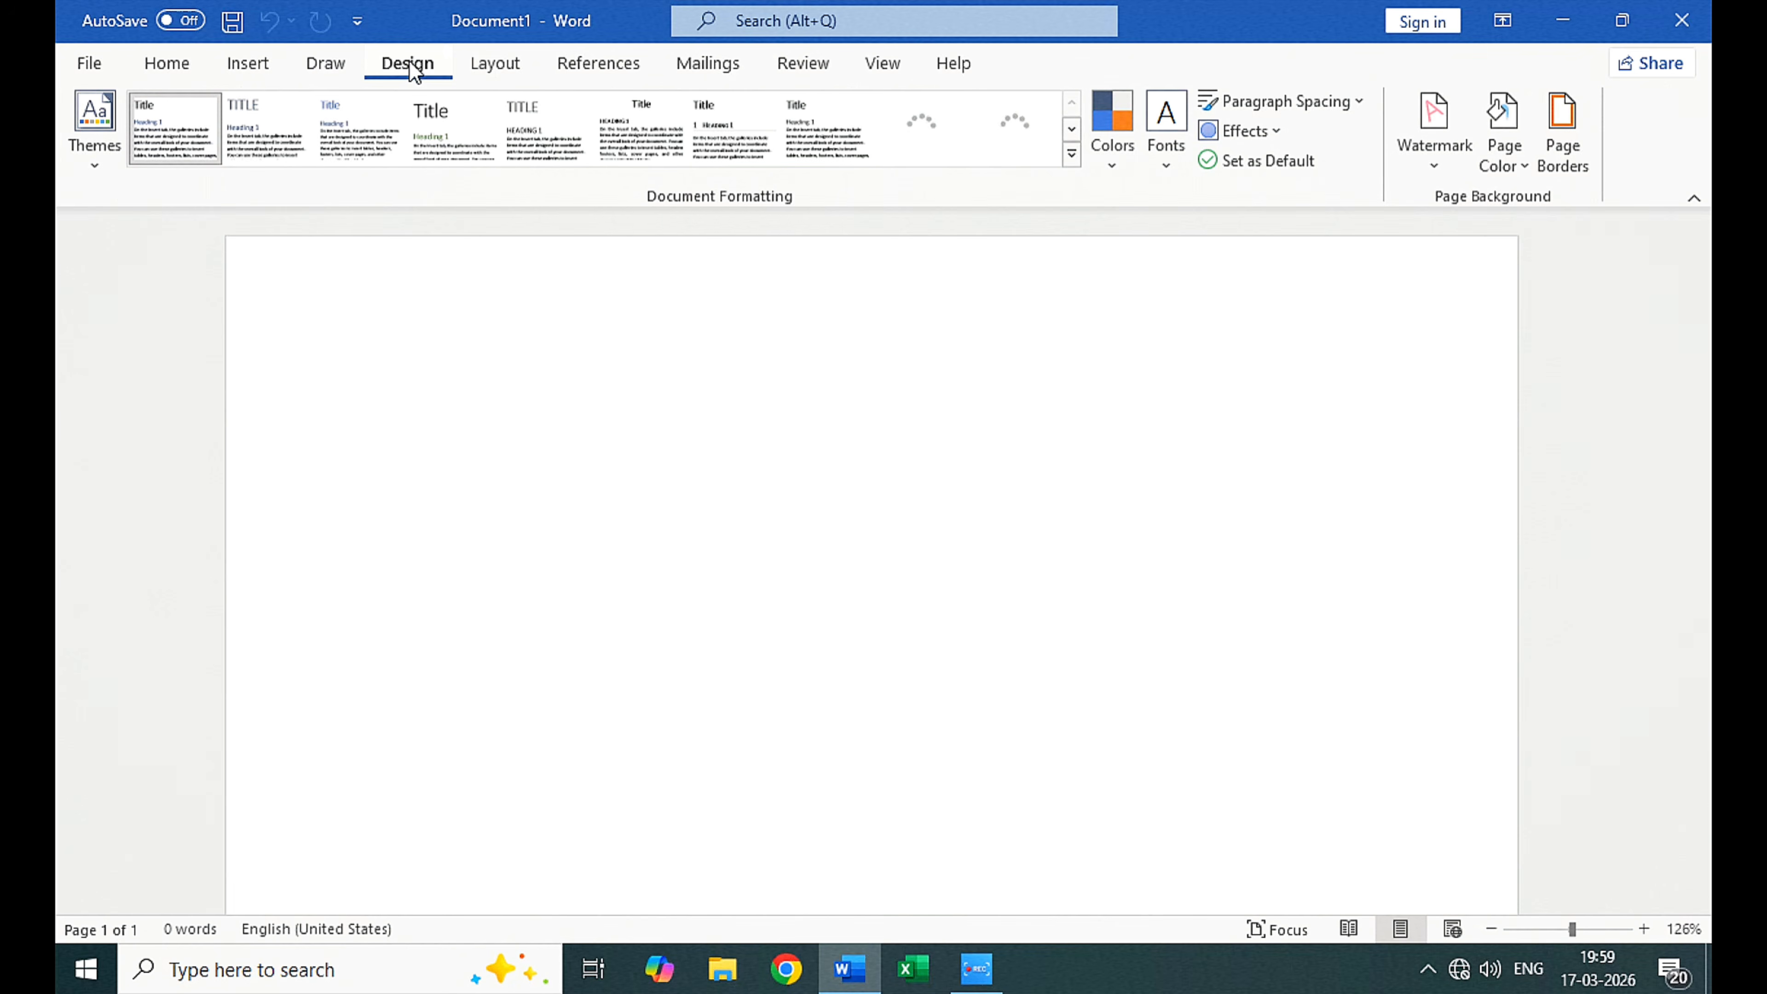
{"action": "left_click", "coordinate": [493, 65]}
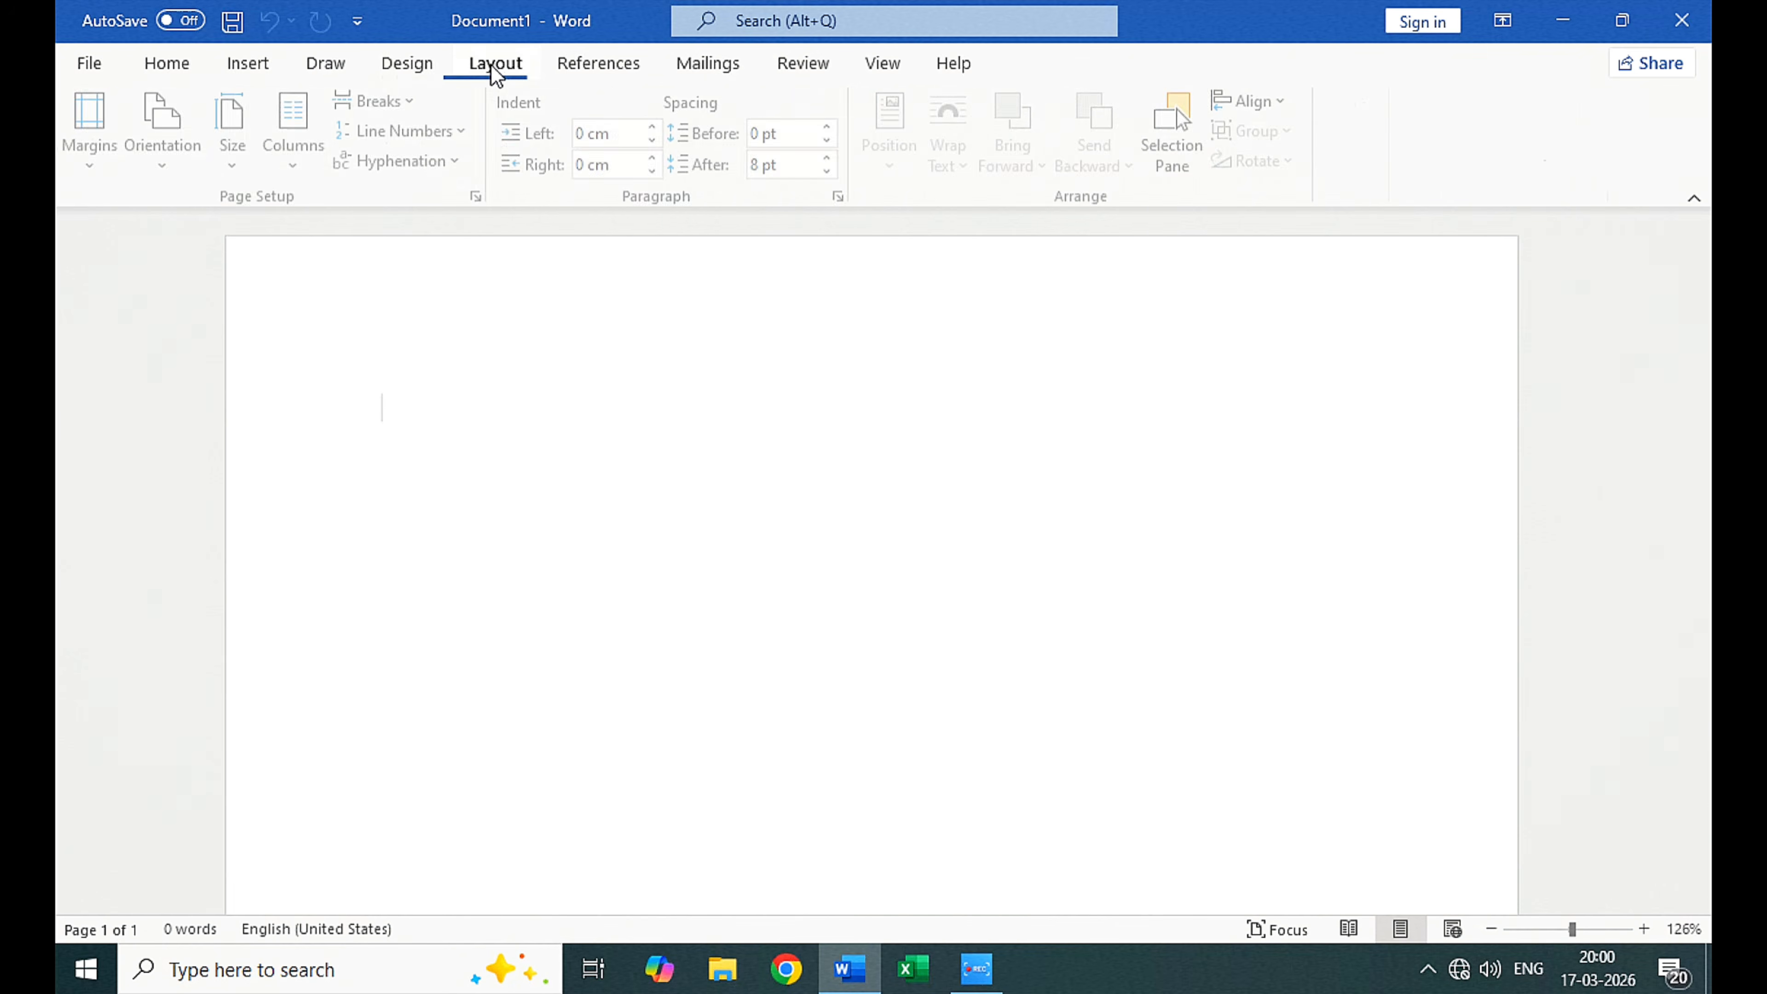
{"action": "left_click", "coordinate": [327, 69]}
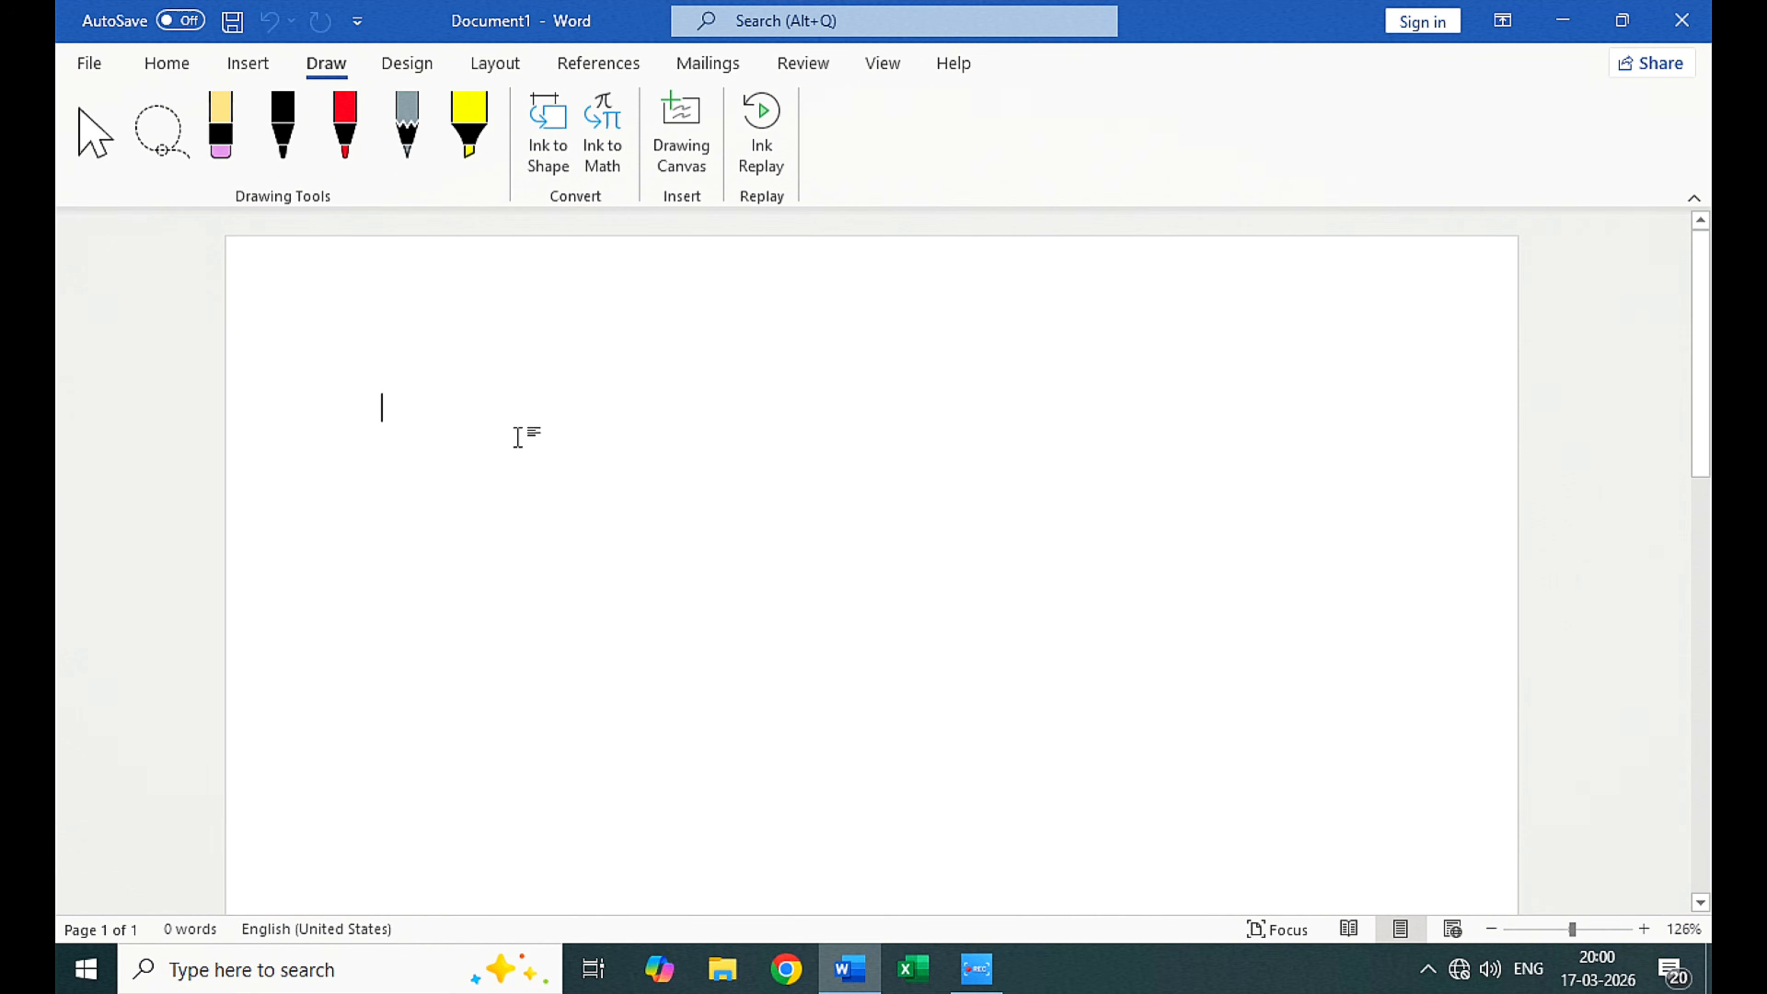
{"action": "double_click", "coordinate": [517, 436]}
{"action": "scroll", "coordinate": [450, 424], "scroll_direction": "up", "scroll_amount": 1}
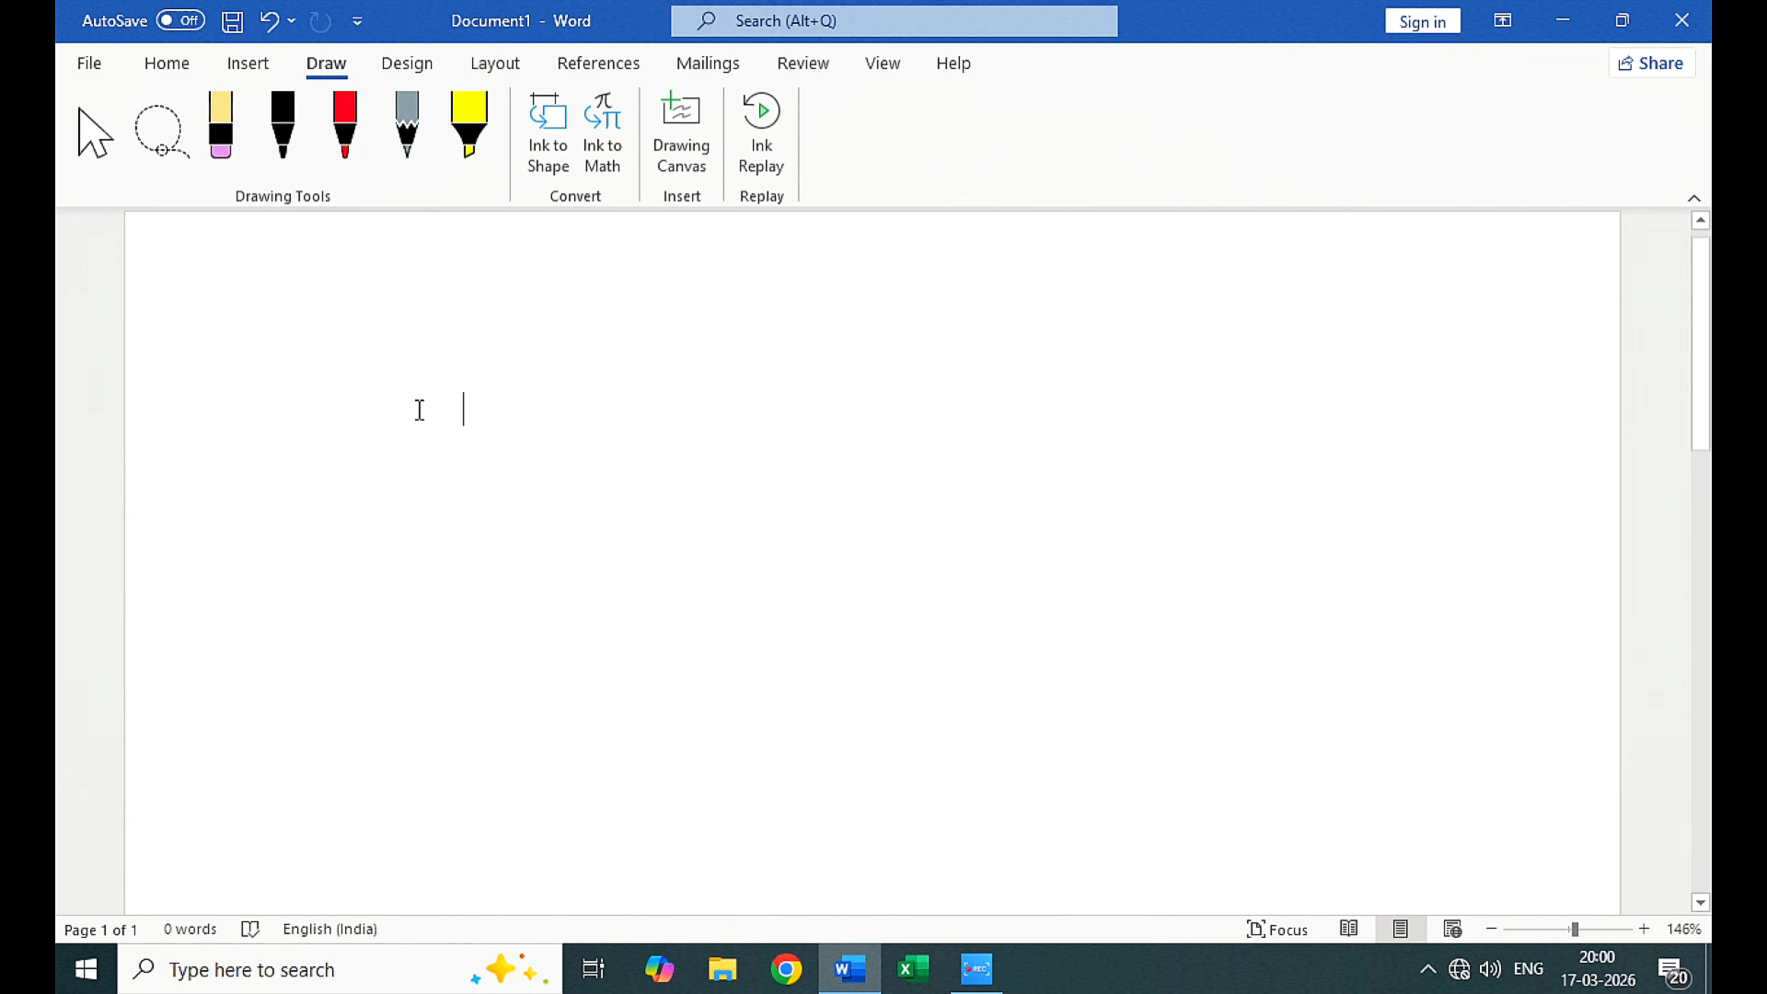
{"action": "key", "text": "ctrl+z"}
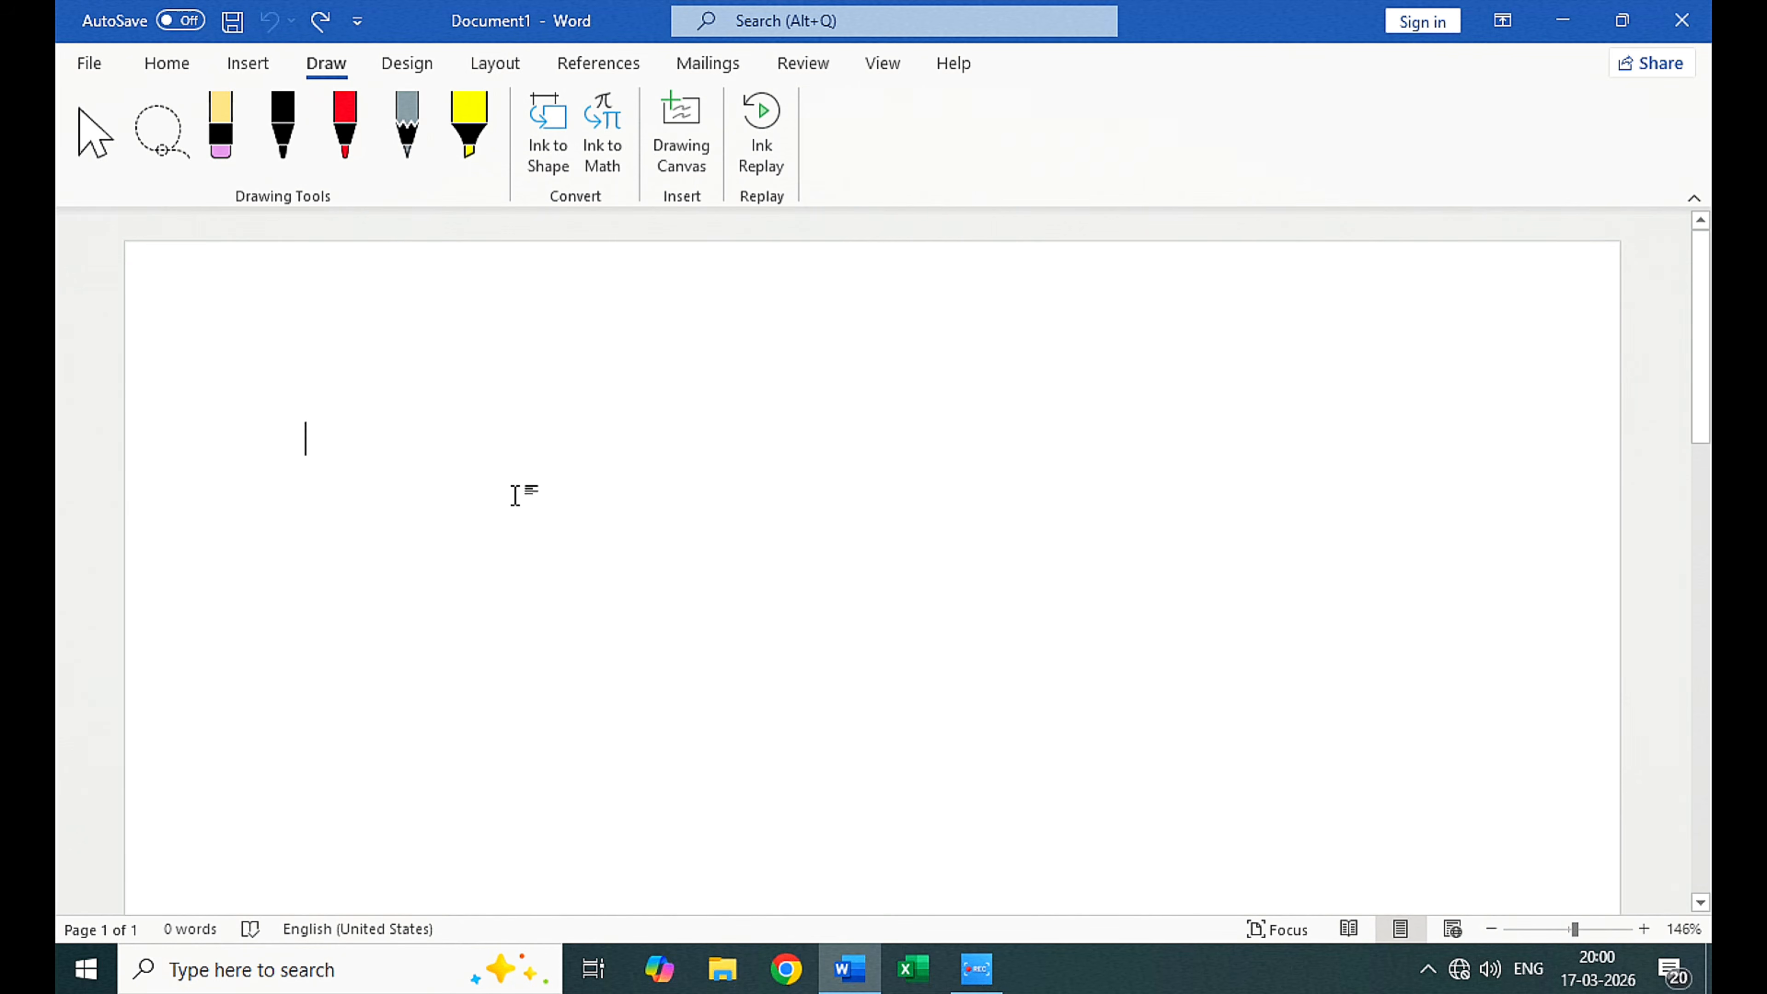
Step: Show the desktop, search for Paint and open it
{"action": "key", "text": "super+d"}
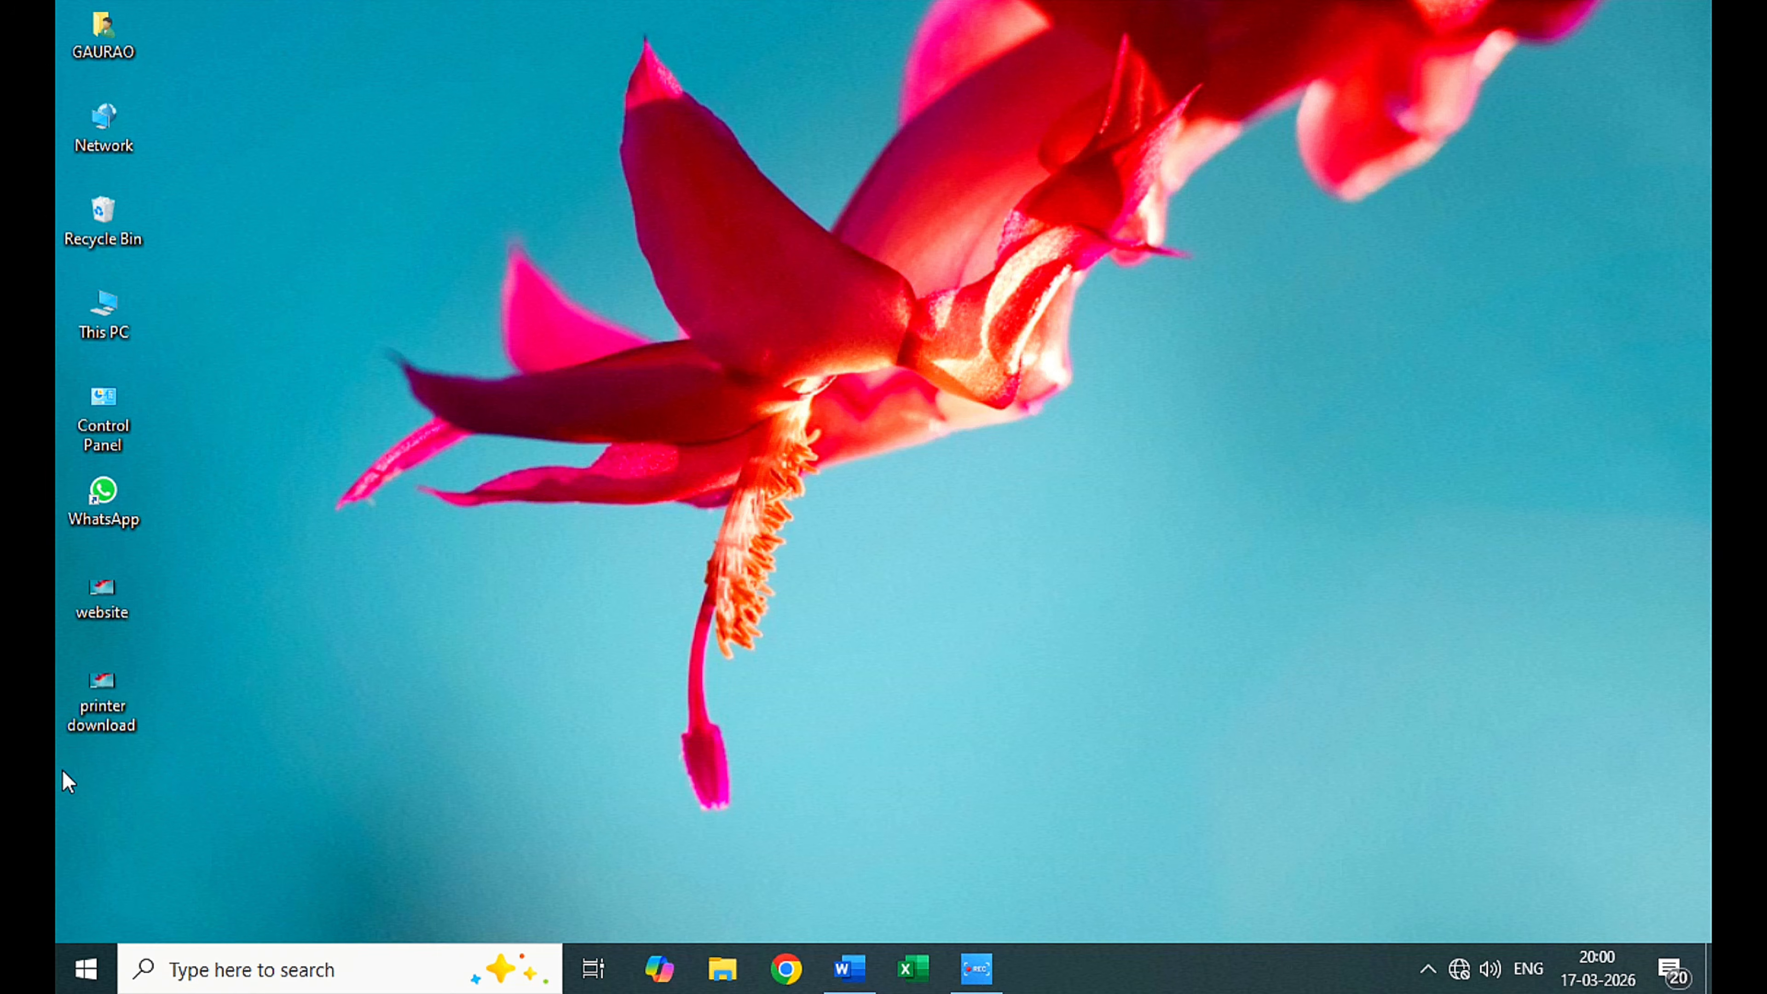
{"action": "left_click", "coordinate": [86, 968]}
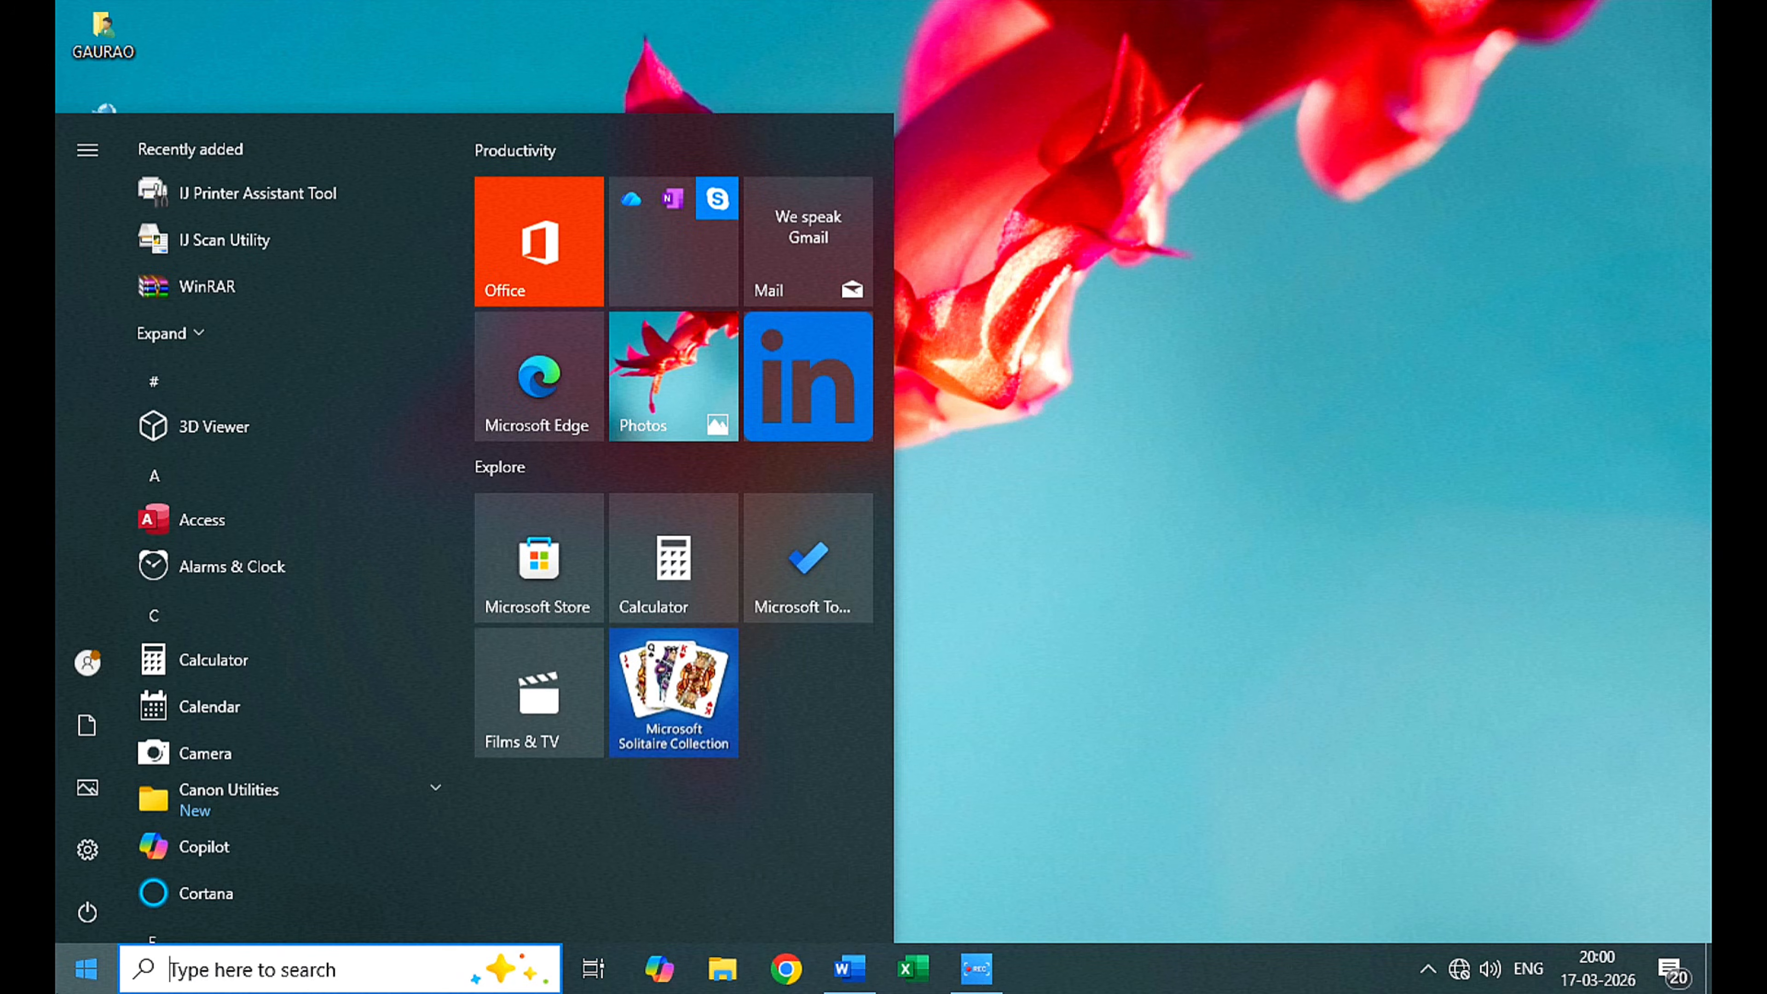
{"action": "type", "text": "po"}
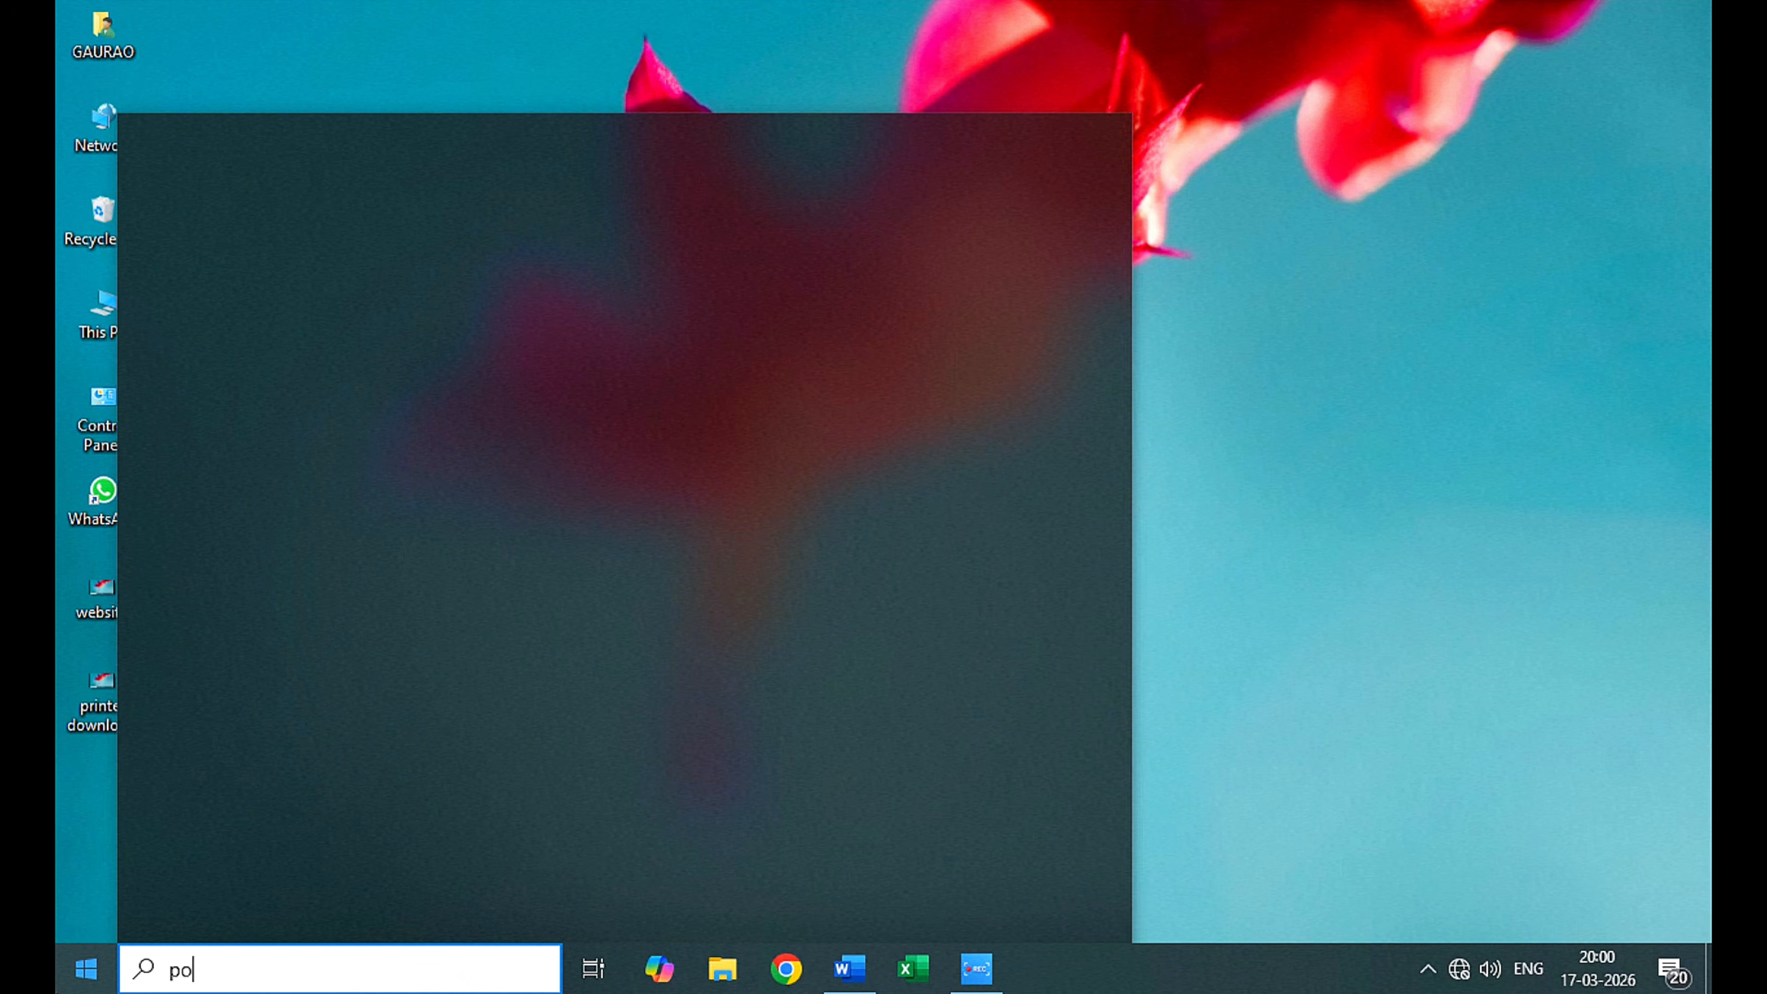
{"action": "key", "text": "BackSpace"}
{"action": "key", "text": "BackSpace"}
{"action": "type", "text": "pai"}
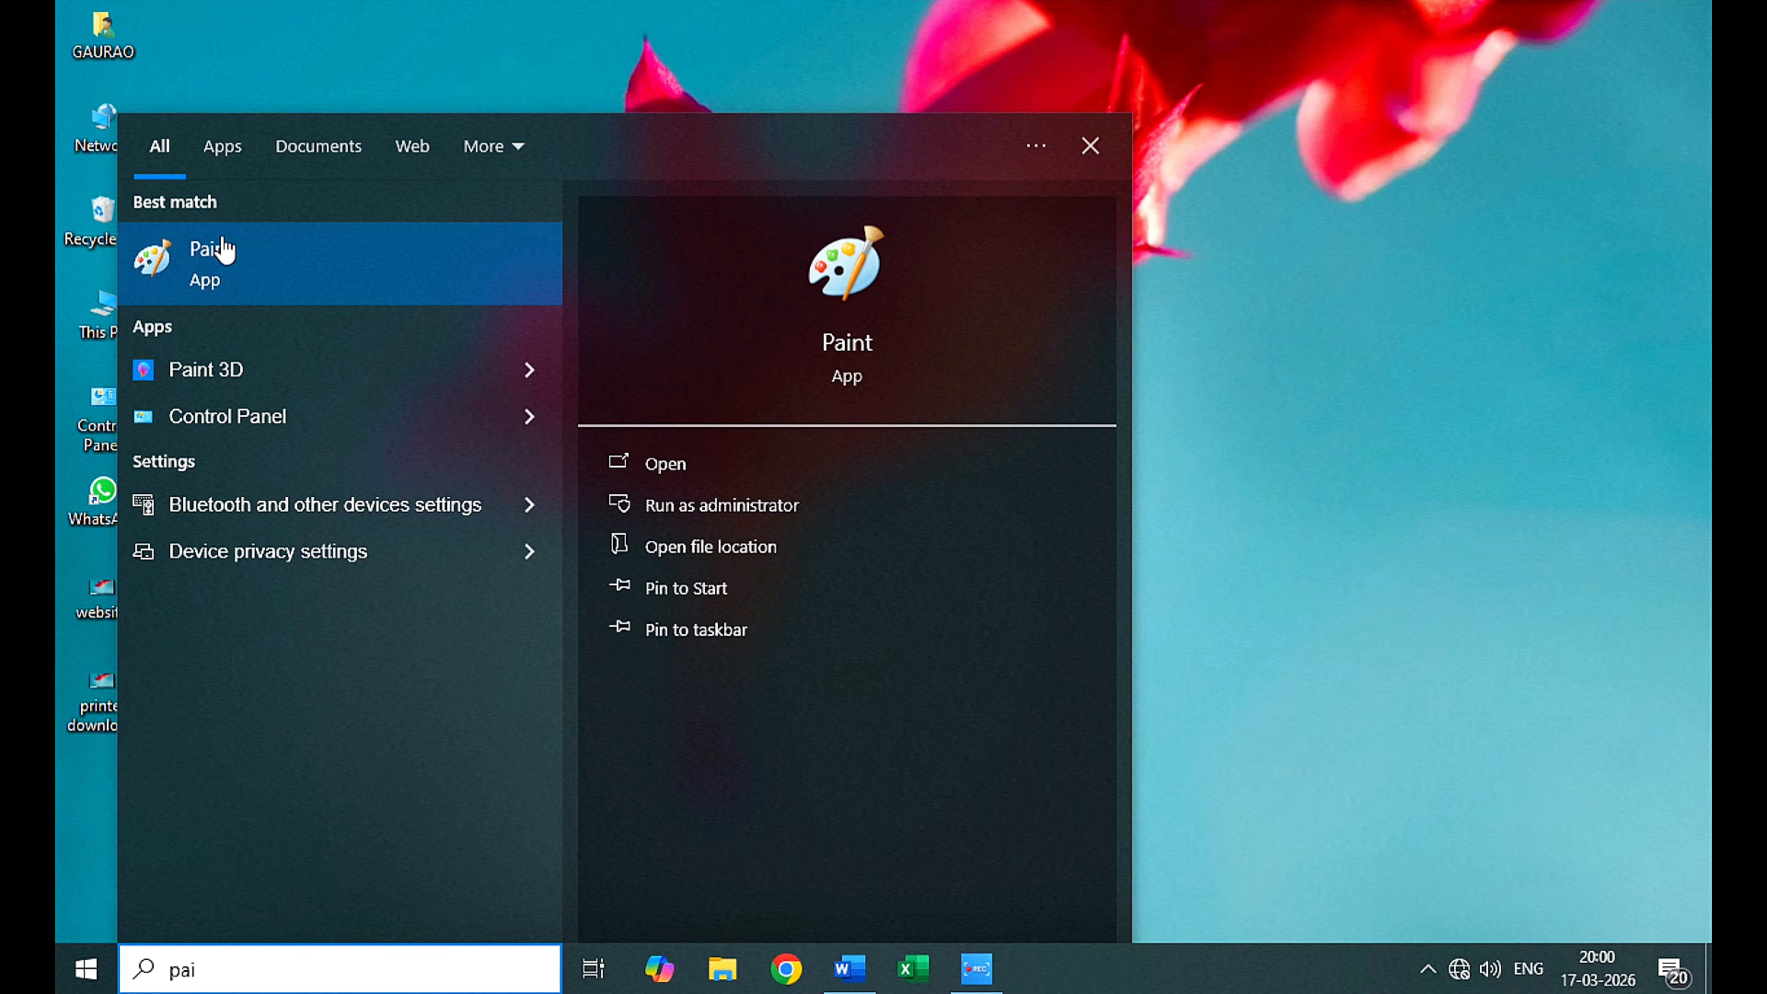
{"action": "left_click", "coordinate": [217, 267]}
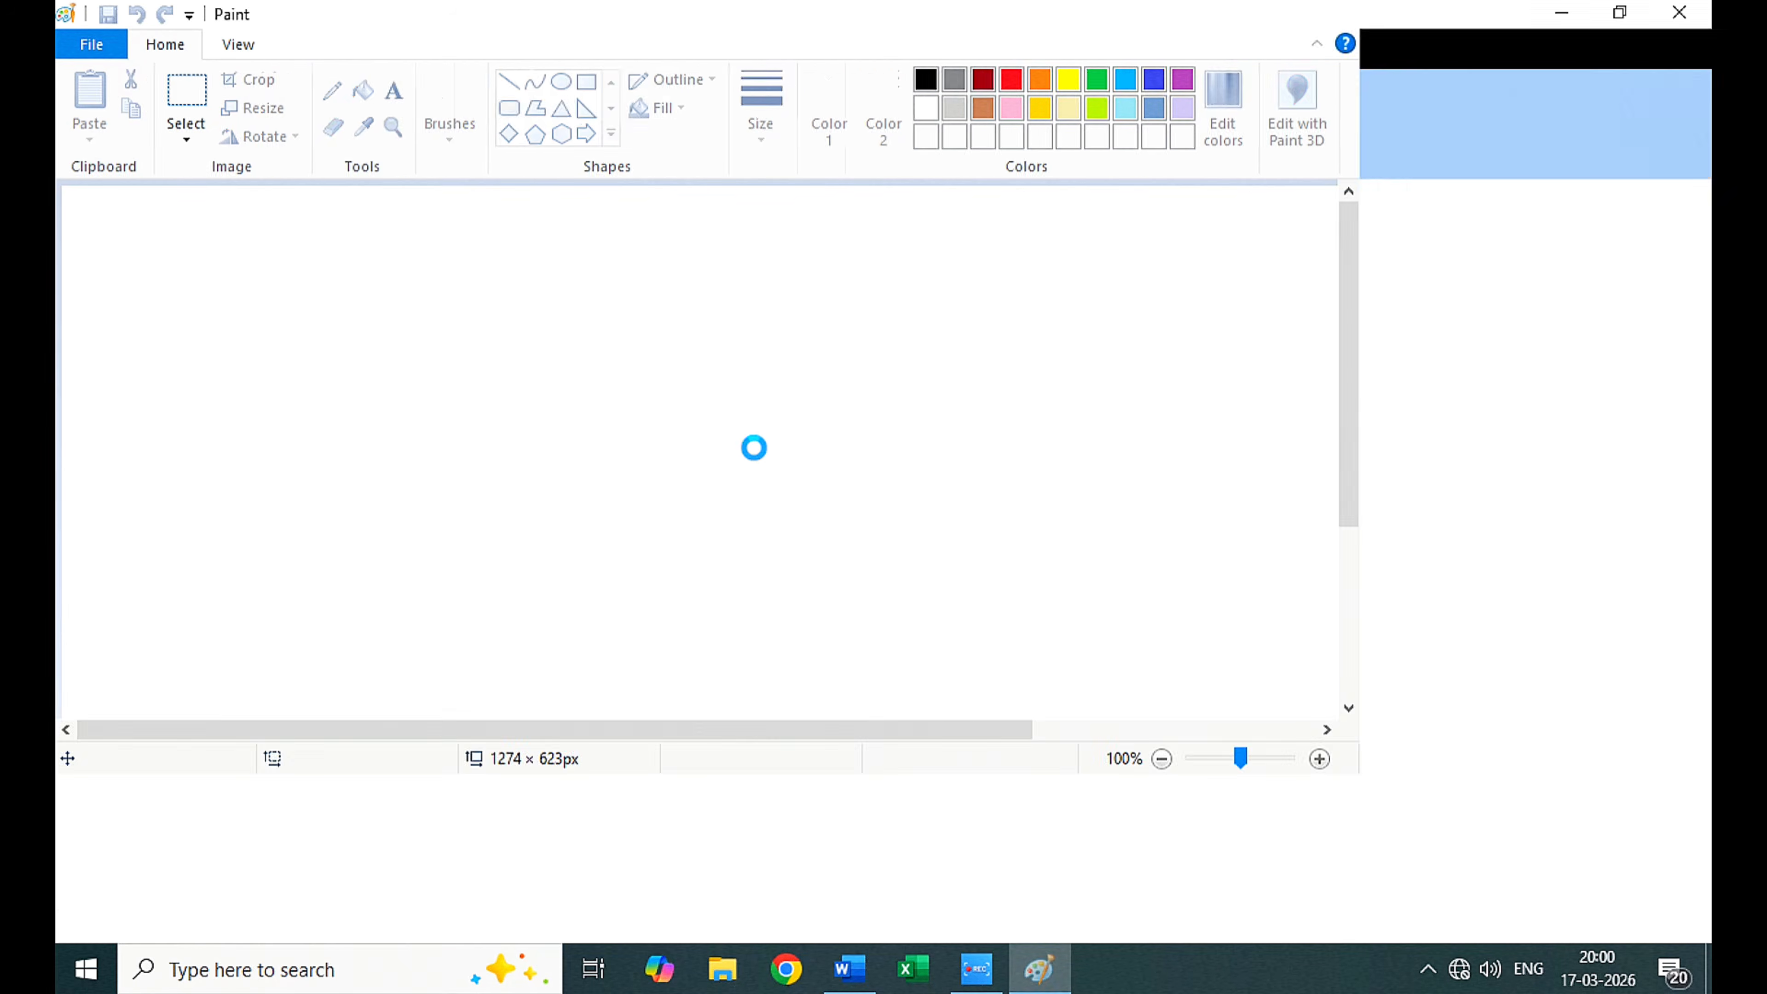
Step: Draw a black freehand scribble on the Paint canvas, close Paint without saving and refresh the desktop
{"action": "mouse_move", "coordinate": [515, 303]}
{"action": "left_mouse_down"}
{"action": "mouse_move", "coordinate": [465, 383]}
{"action": "mouse_move", "coordinate": [570, 471]}
{"action": "mouse_move", "coordinate": [597, 625]}
{"action": "left_mouse_up"}
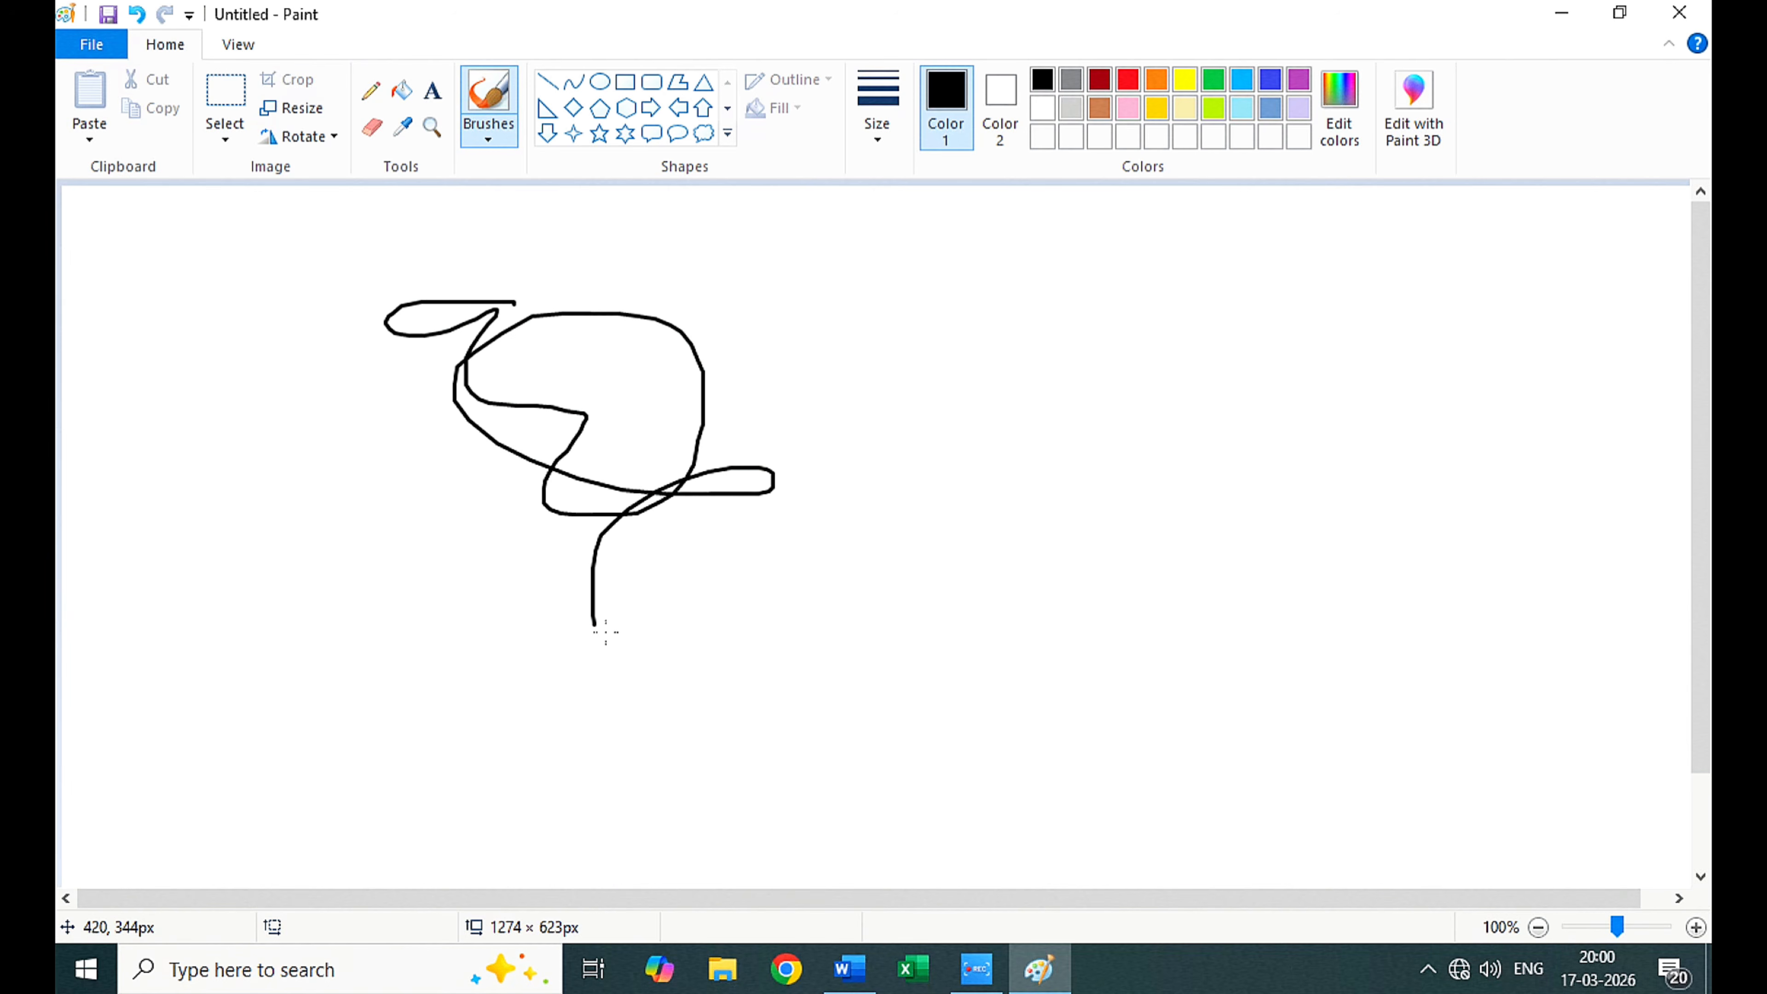
{"action": "left_click", "coordinate": [1679, 13]}
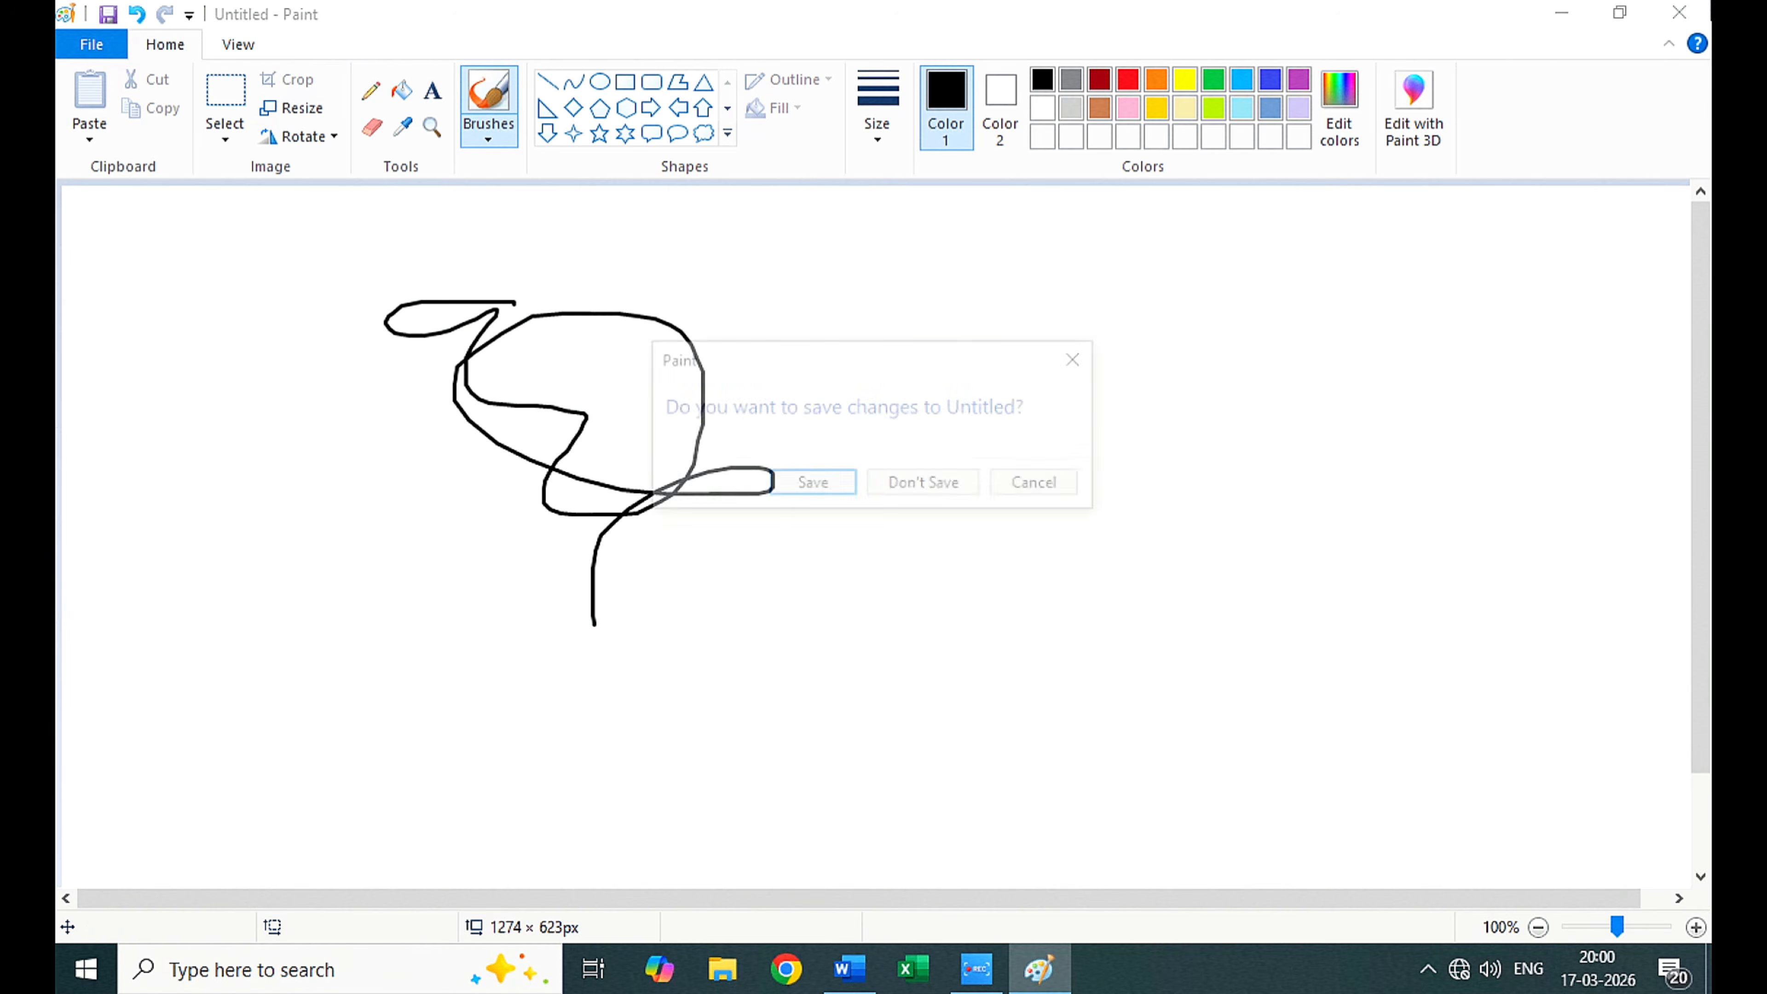
{"action": "left_click", "coordinate": [926, 485]}
{"action": "right_click", "coordinate": [733, 346]}
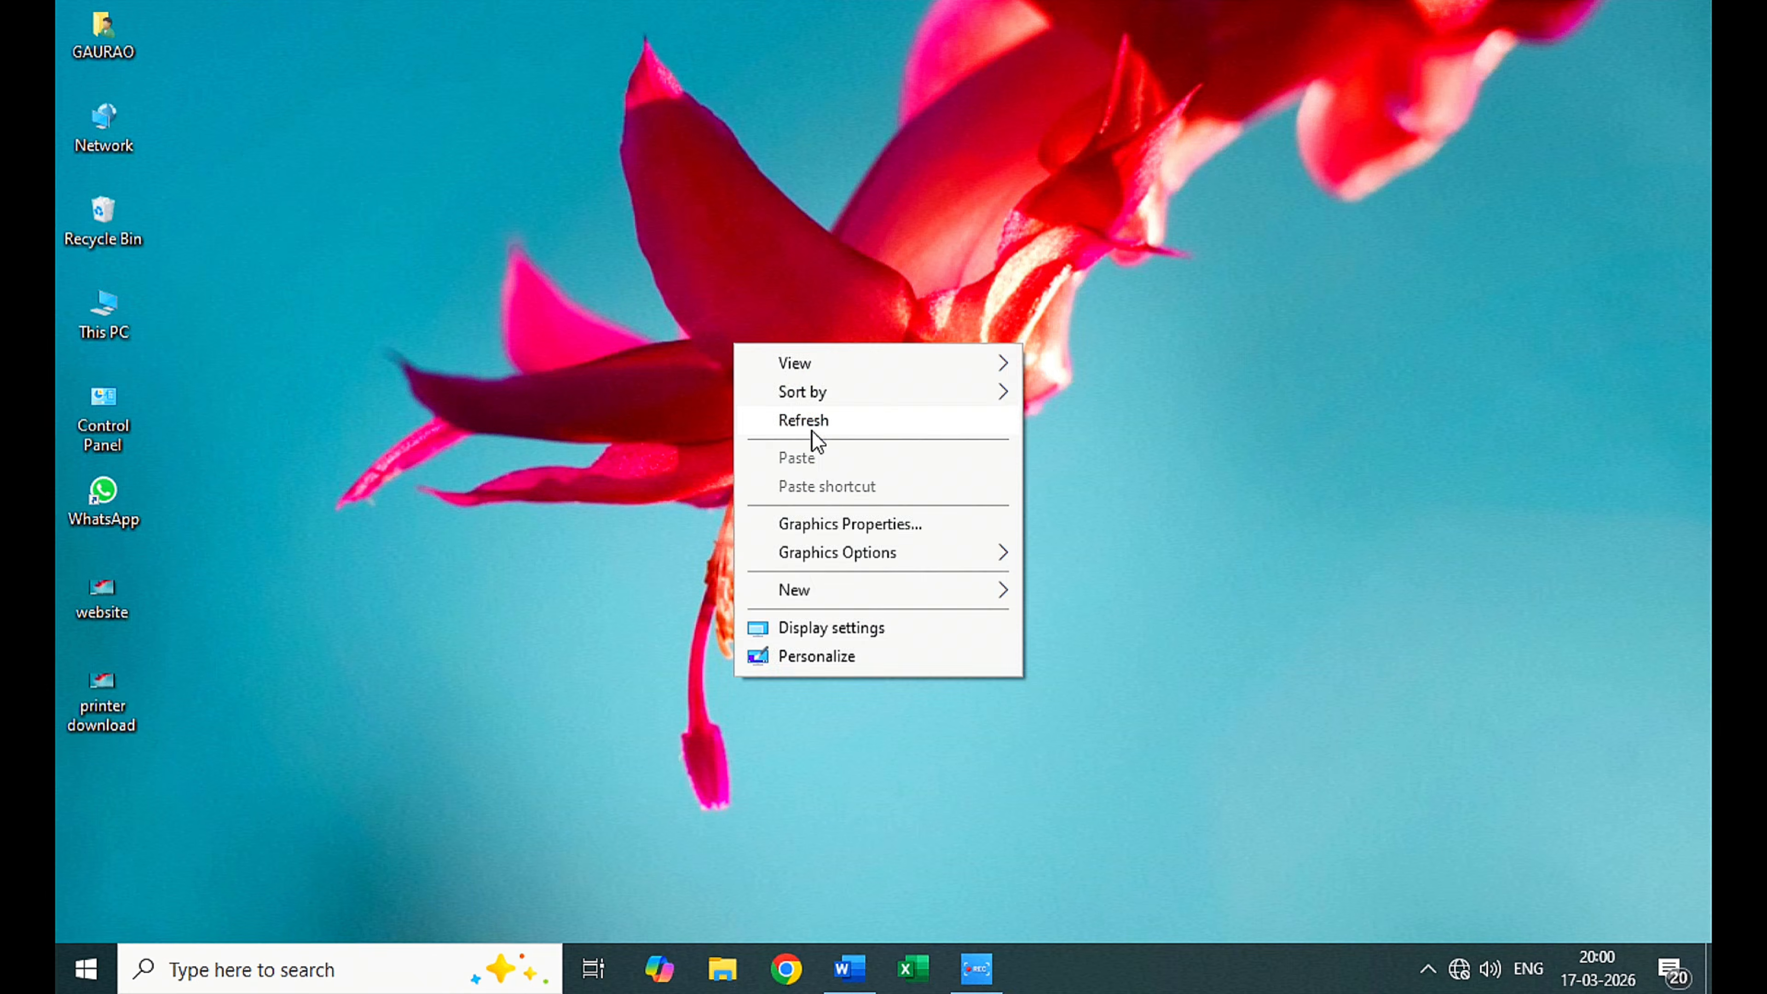
{"action": "left_click", "coordinate": [811, 428]}
Step: Switch to Word and draw a winding freehand line with the black pen changed to pink at the greatest thickness
{"action": "left_click", "coordinate": [850, 969]}
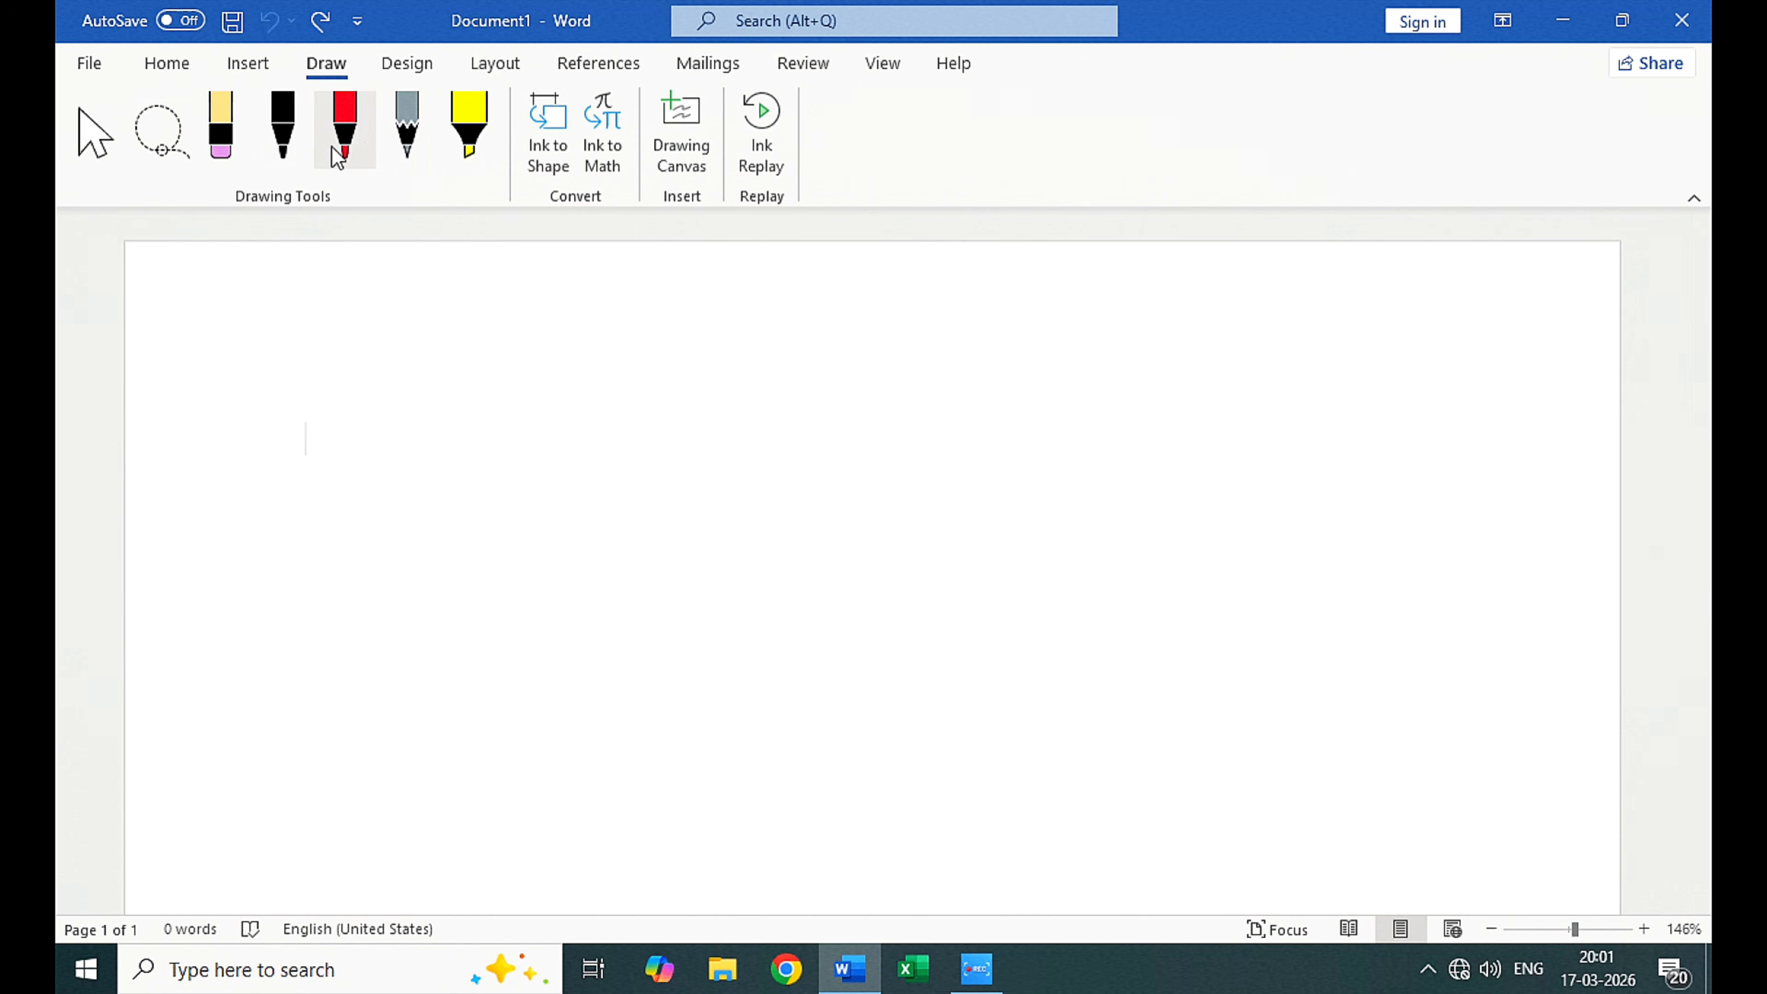
{"action": "left_click", "coordinate": [298, 135]}
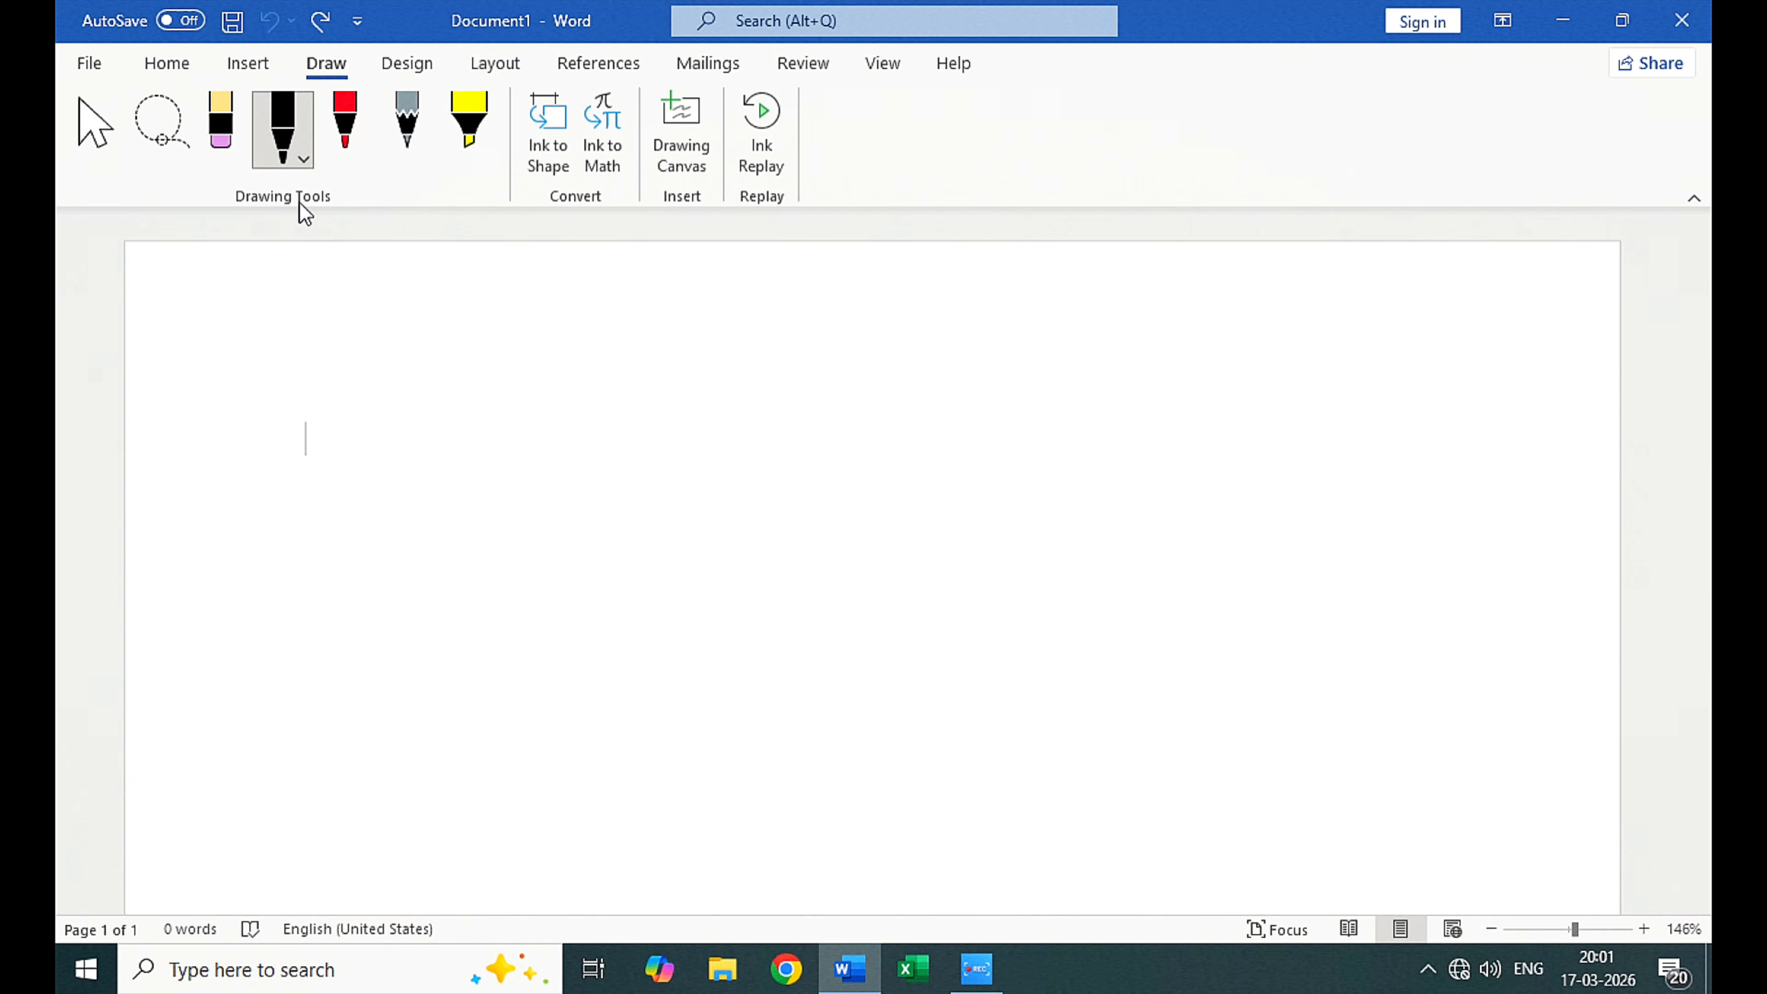
{"action": "left_click", "coordinate": [287, 129]}
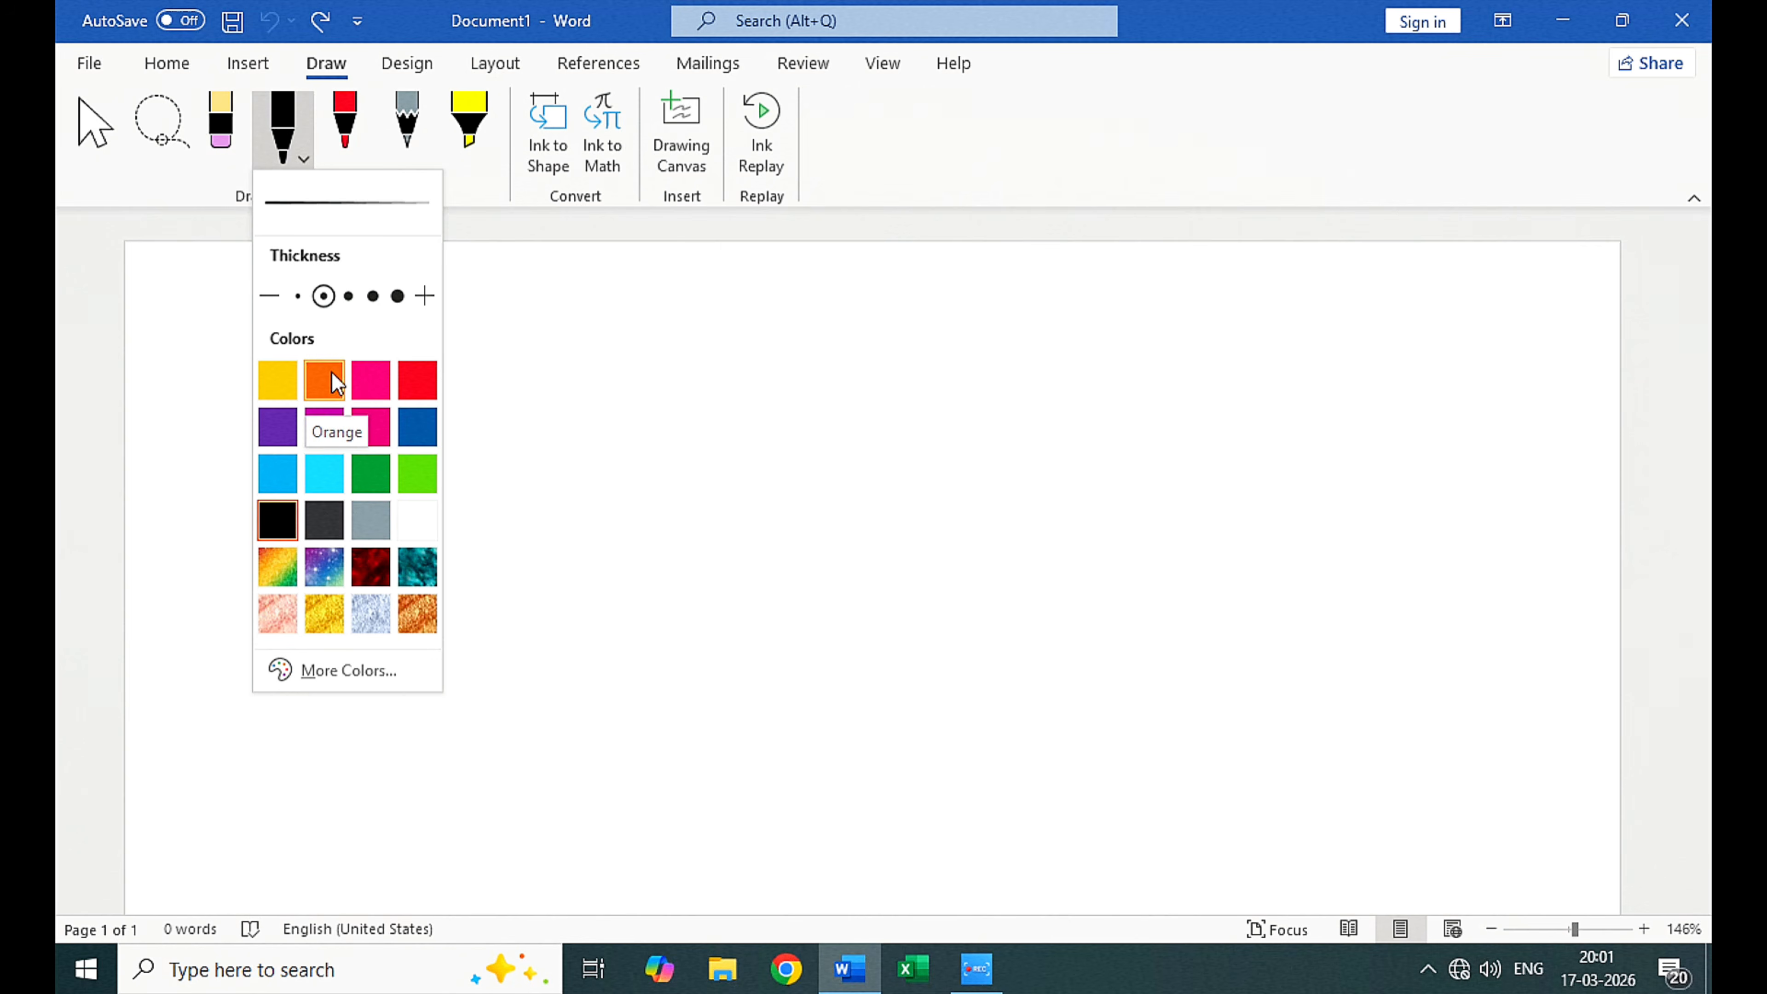
{"action": "left_click", "coordinate": [379, 382]}
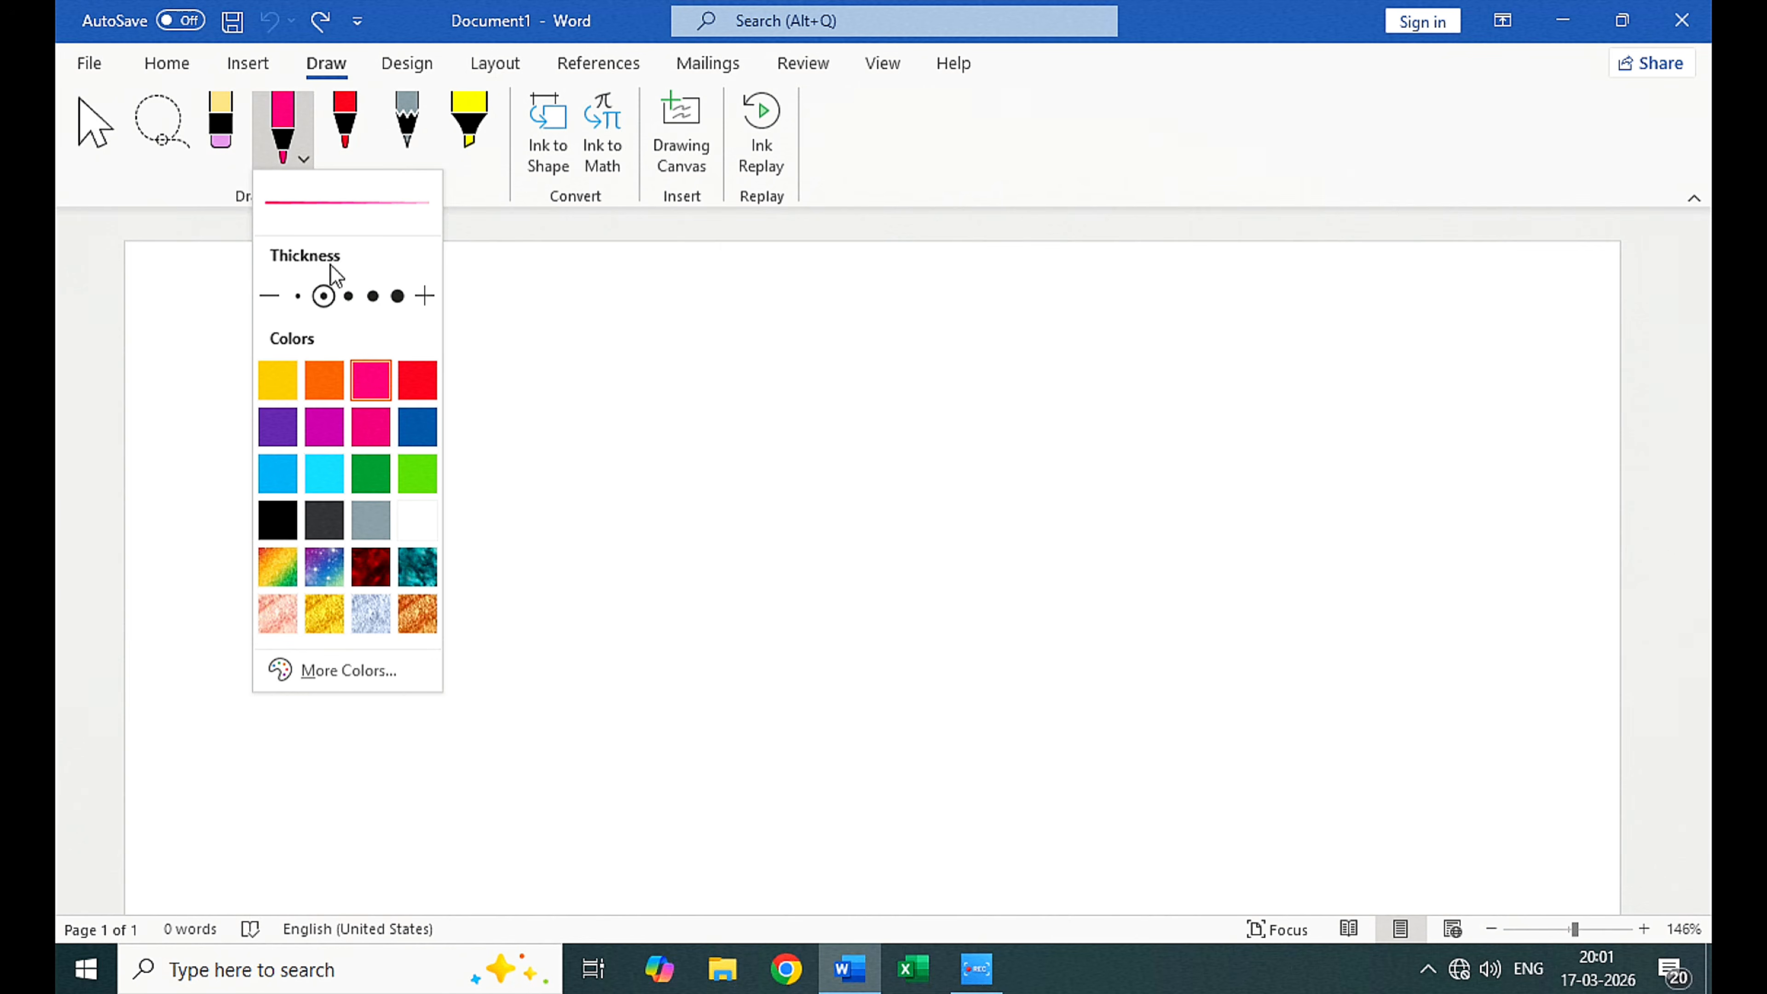
{"action": "left_click", "coordinate": [373, 296]}
{"action": "left_click", "coordinate": [395, 296]}
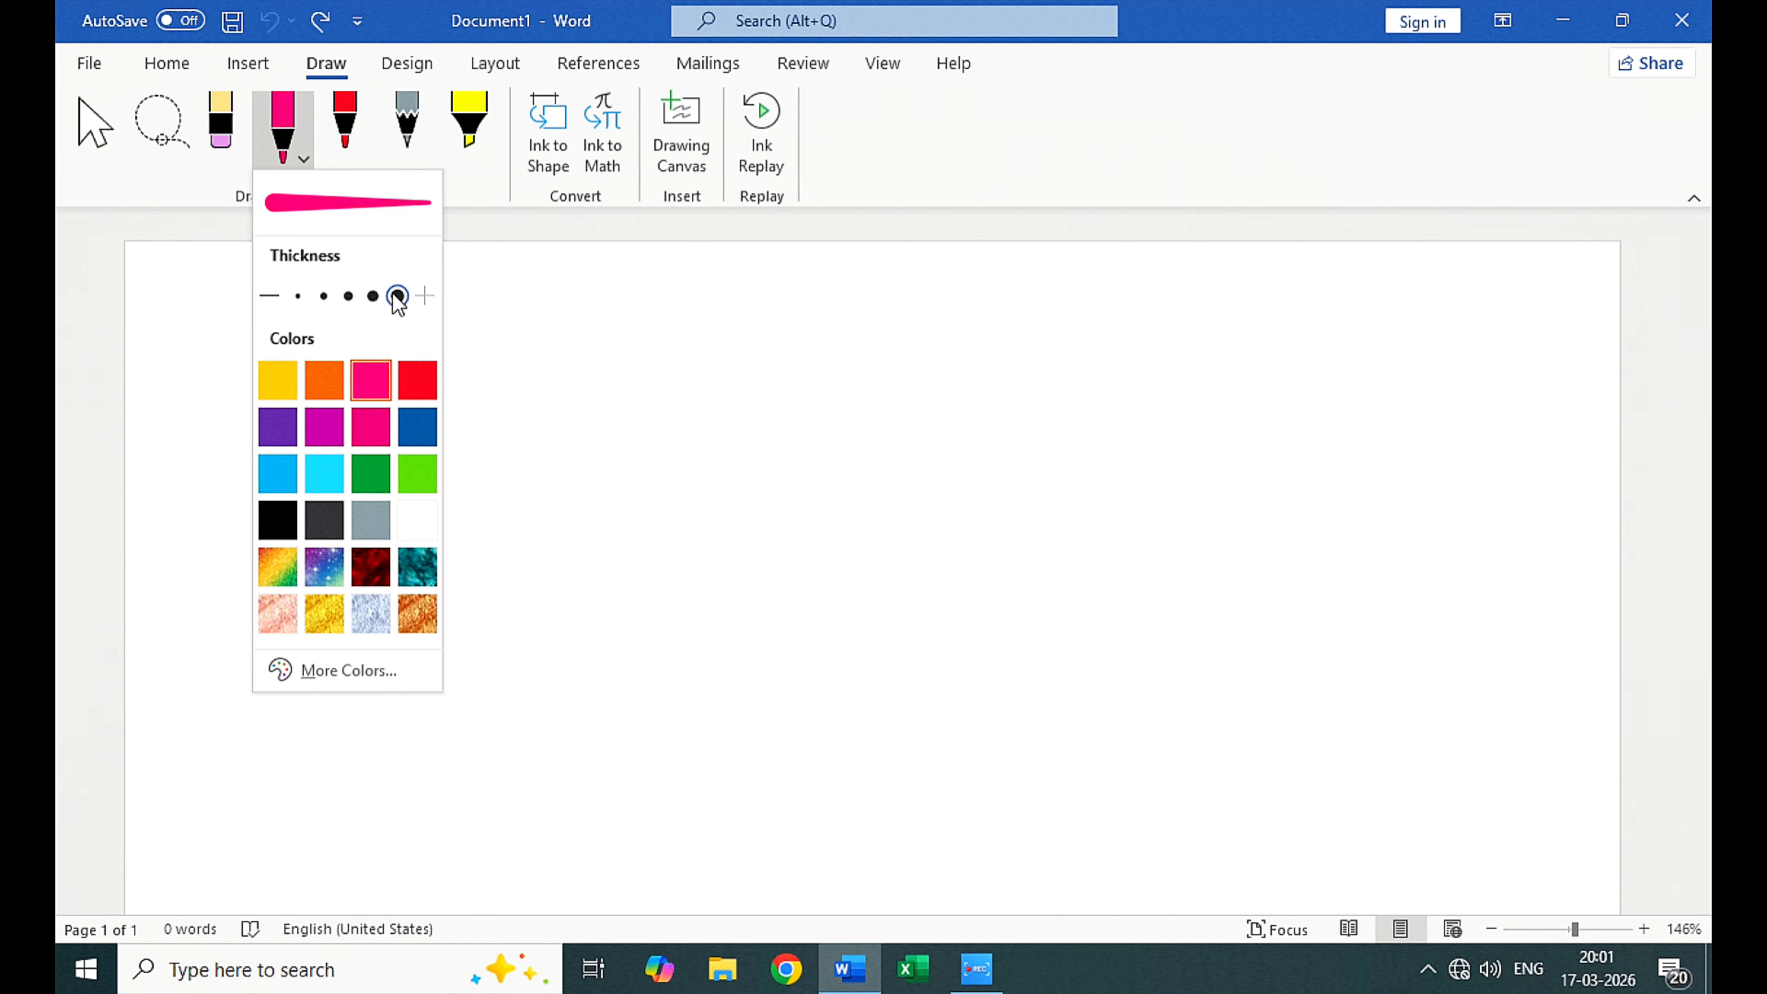
{"action": "left_click", "coordinate": [626, 489]}
{"action": "mouse_move", "coordinate": [644, 456]}
{"action": "left_mouse_down"}
{"action": "mouse_move", "coordinate": [552, 541]}
{"action": "mouse_move", "coordinate": [796, 546]}
{"action": "mouse_move", "coordinate": [697, 530]}
{"action": "mouse_move", "coordinate": [864, 507]}
{"action": "mouse_move", "coordinate": [1183, 584]}
{"action": "mouse_move", "coordinate": [954, 657]}
{"action": "mouse_move", "coordinate": [351, 751]}
{"action": "mouse_move", "coordinate": [369, 500]}
{"action": "left_mouse_up"}
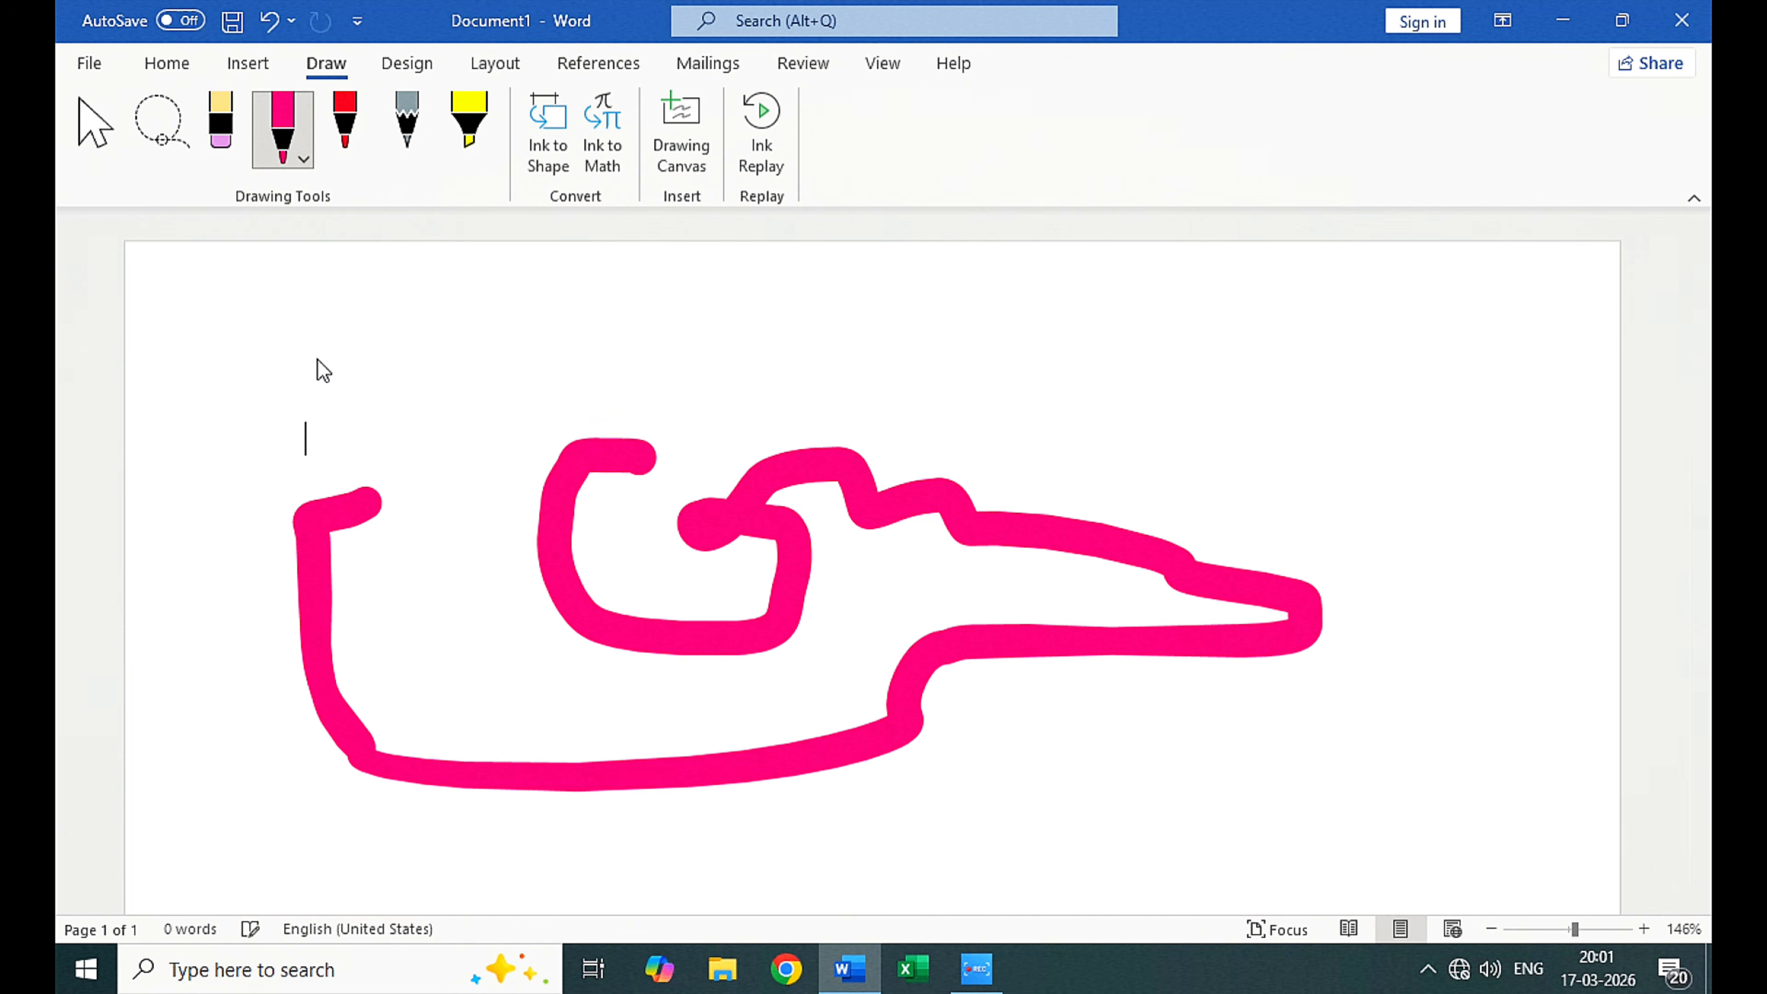
Step: Draw a short wavy pink line above the thick line, using the pen's middle thickness
{"action": "left_click", "coordinate": [285, 161]}
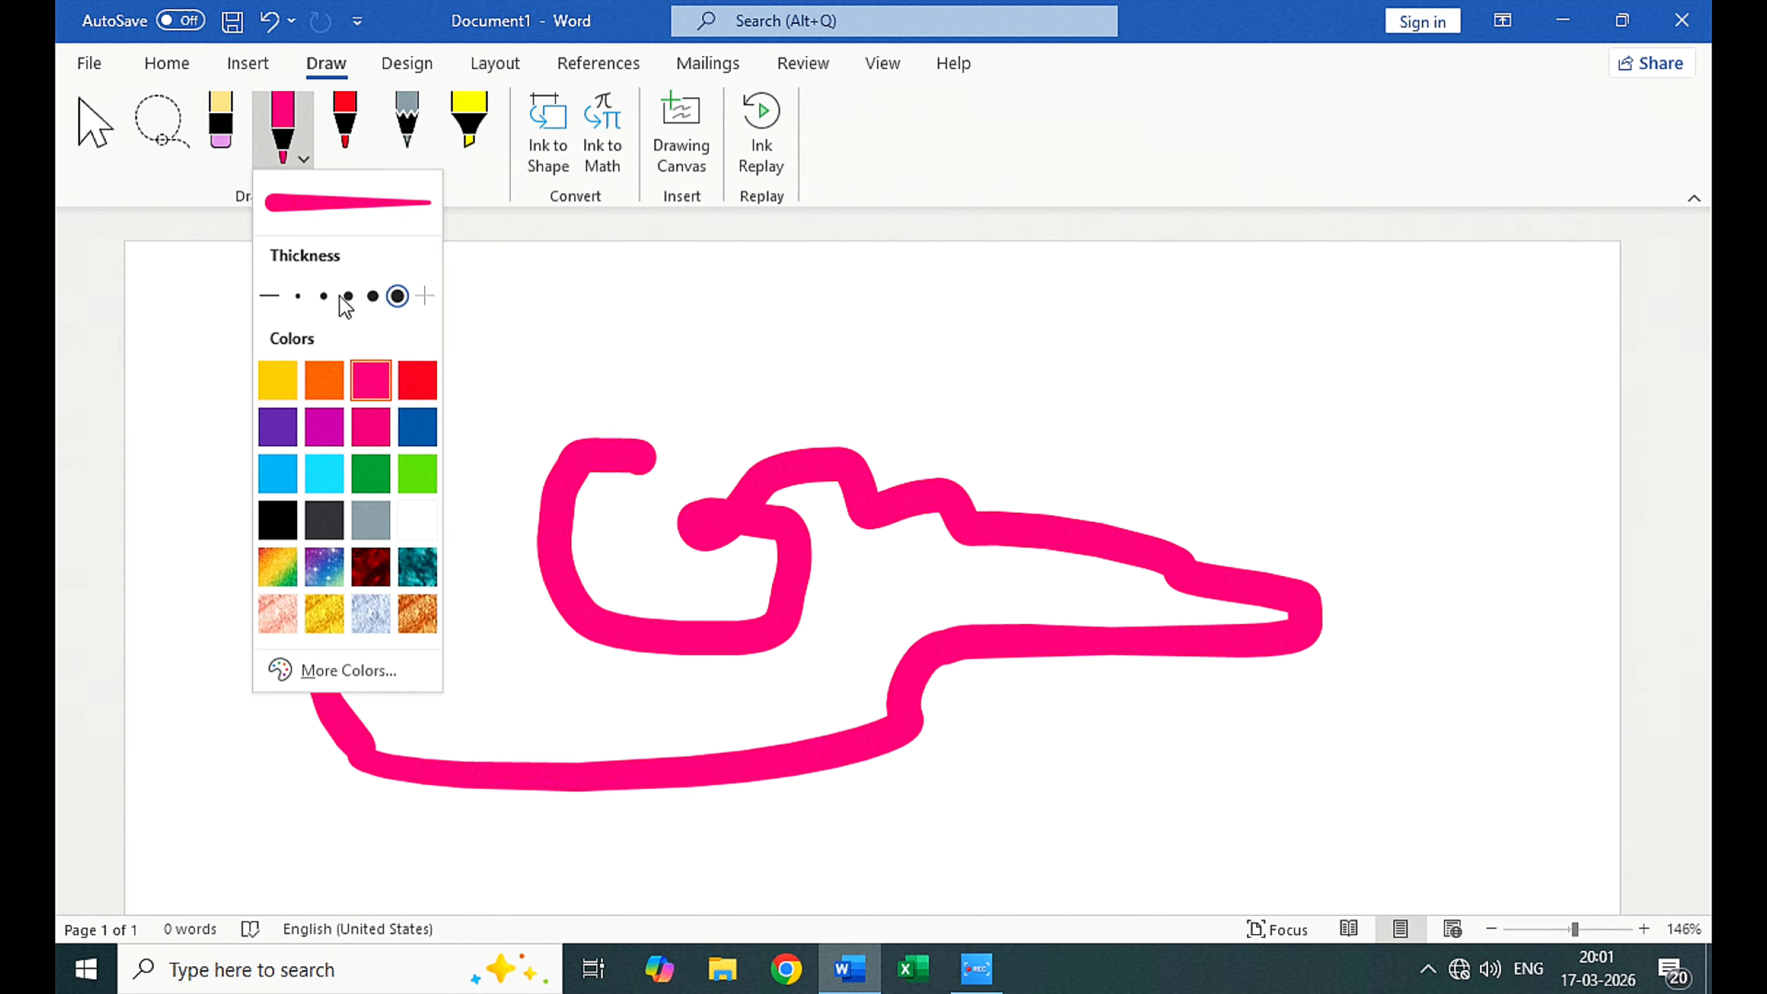
{"action": "left_click", "coordinate": [341, 296]}
{"action": "mouse_move", "coordinate": [587, 304]}
{"action": "left_mouse_down"}
{"action": "mouse_move", "coordinate": [556, 343]}
{"action": "mouse_move", "coordinate": [866, 350]}
{"action": "left_mouse_up"}
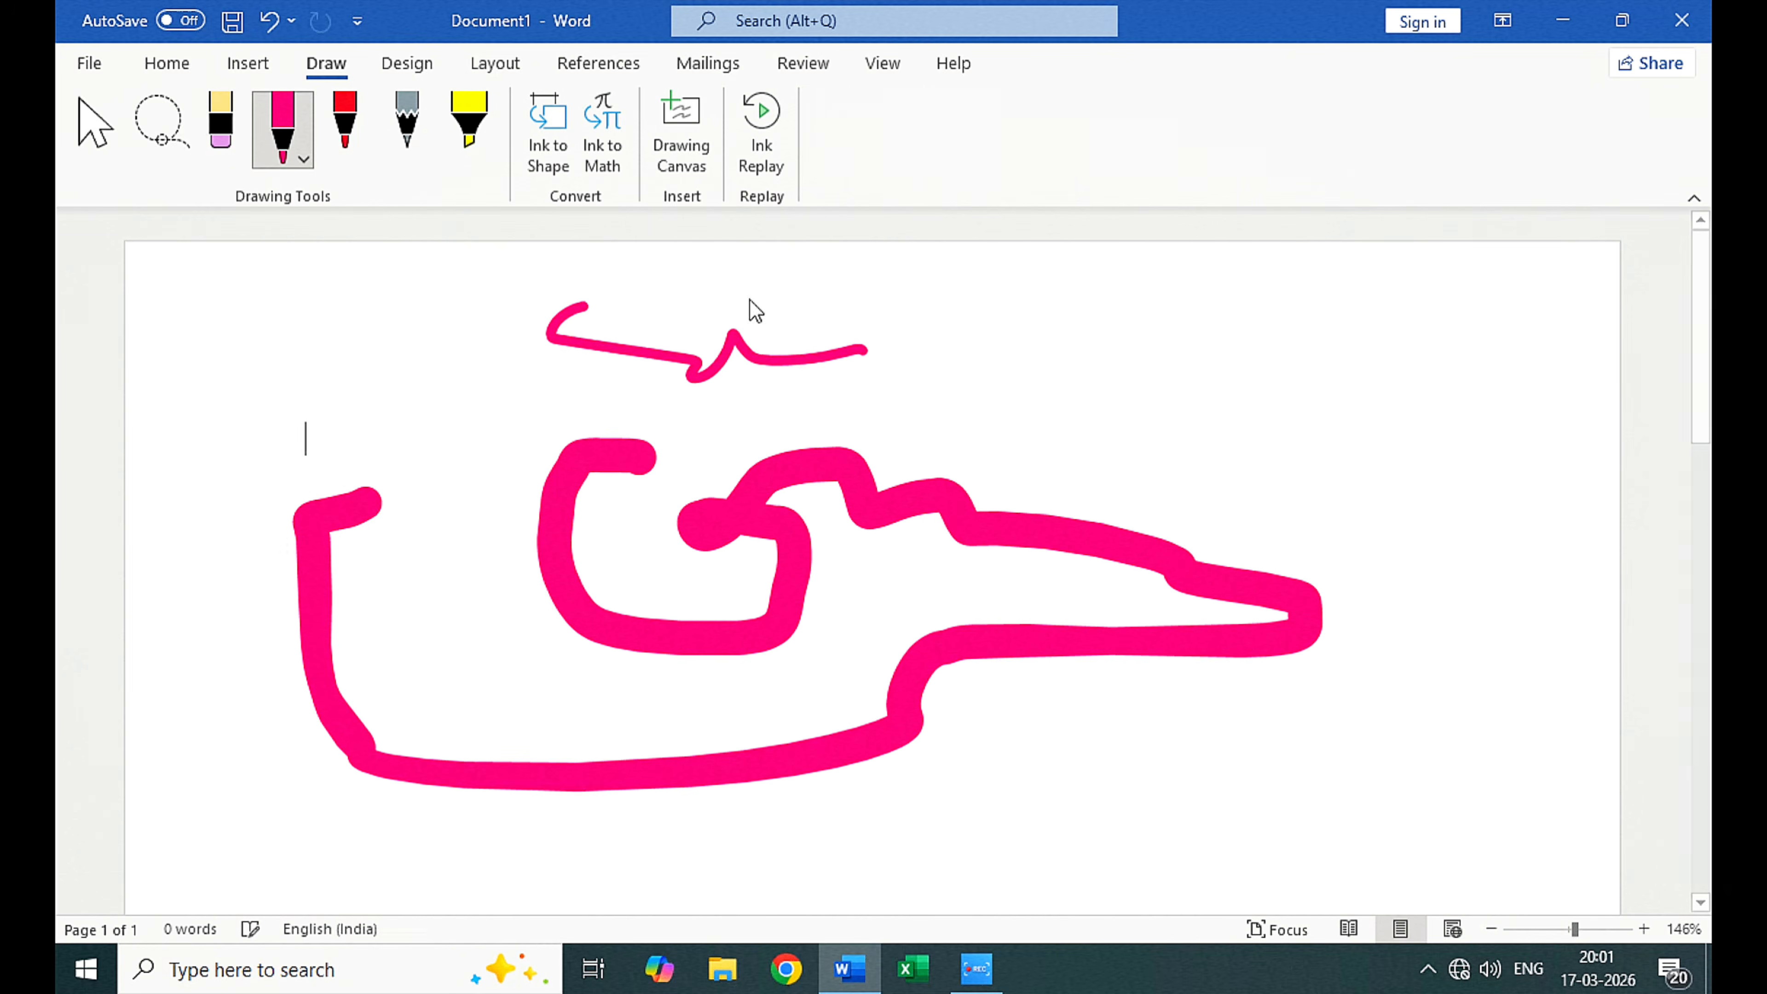
Step: Draw freehand strokes in the blue-purple galaxy ink effect, one at middle thickness and a dense scribble at the greatest thickness
{"action": "left_click", "coordinate": [302, 162]}
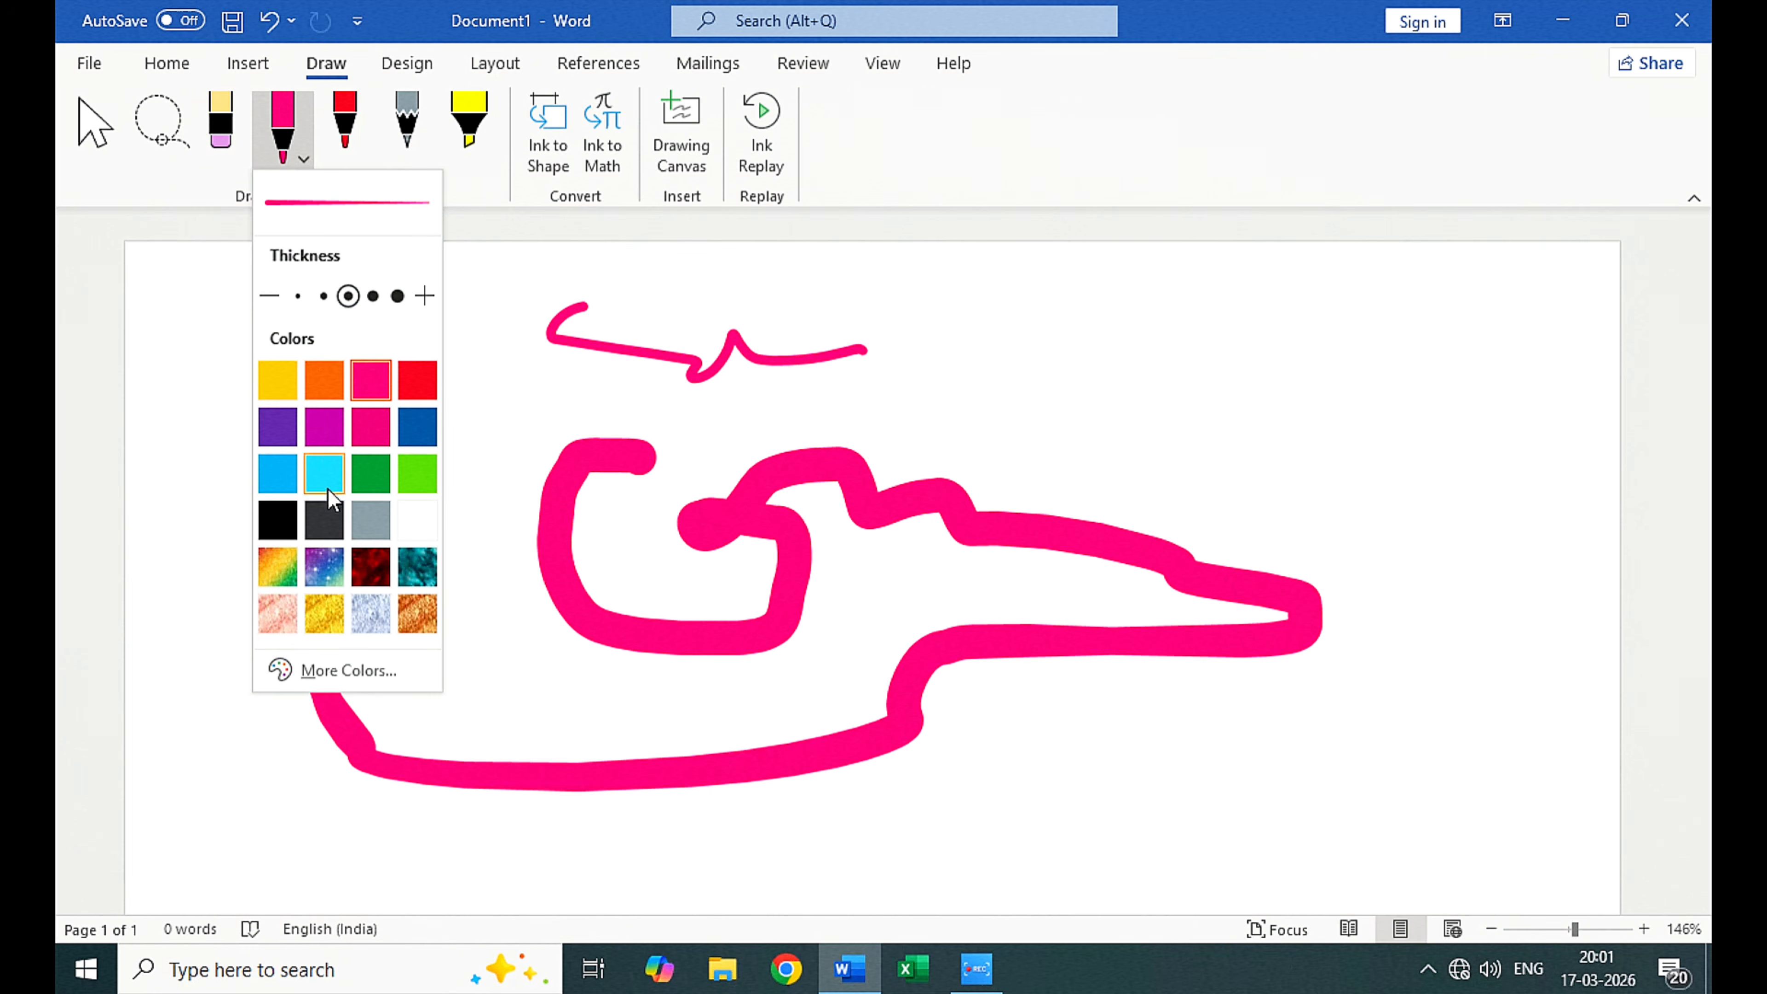
{"action": "left_click", "coordinate": [325, 567]}
{"action": "mouse_move", "coordinate": [943, 340]}
{"action": "left_mouse_down"}
{"action": "mouse_move", "coordinate": [947, 383]}
{"action": "mouse_move", "coordinate": [1247, 493]}
{"action": "mouse_move", "coordinate": [1399, 595]}
{"action": "mouse_move", "coordinate": [998, 482]}
{"action": "mouse_move", "coordinate": [979, 793]}
{"action": "left_mouse_up"}
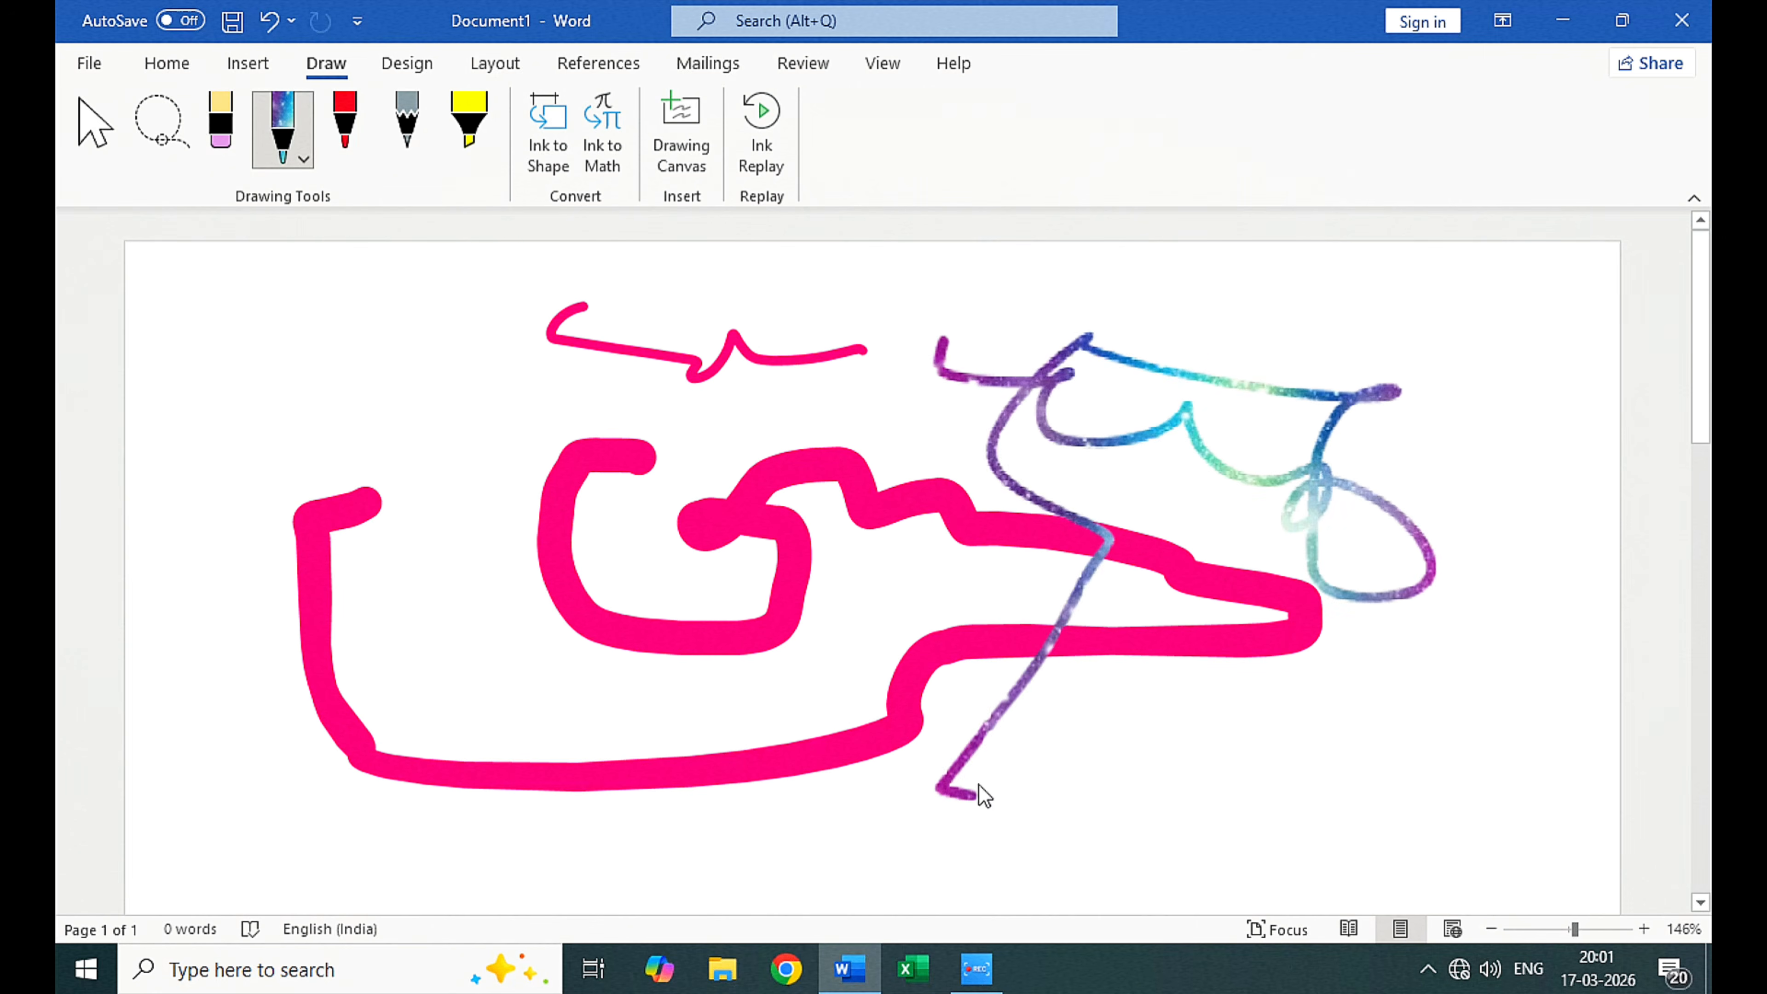
{"action": "left_click", "coordinate": [303, 159]}
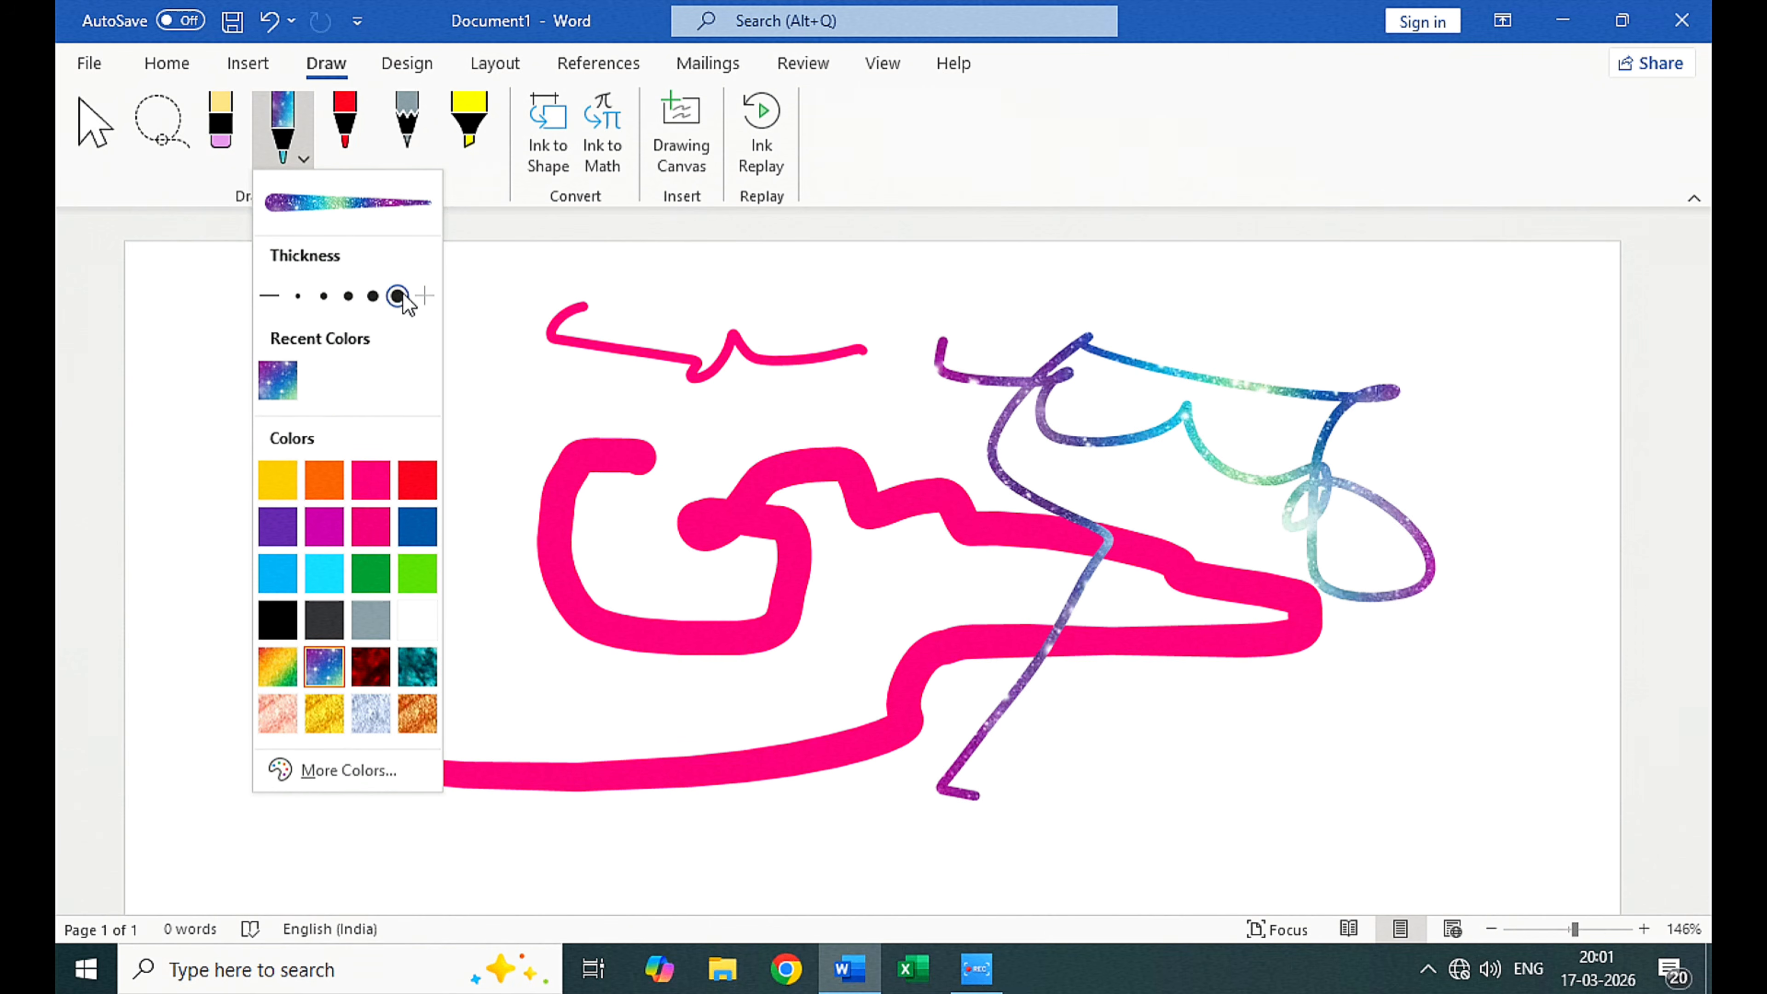
{"action": "left_click", "coordinate": [574, 376]}
{"action": "mouse_move", "coordinate": [203, 418]}
{"action": "left_mouse_down"}
{"action": "mouse_move", "coordinate": [423, 364]}
{"action": "mouse_move", "coordinate": [254, 383]}
{"action": "mouse_move", "coordinate": [182, 414]}
{"action": "mouse_move", "coordinate": [473, 411]}
{"action": "mouse_move", "coordinate": [196, 479]}
{"action": "mouse_move", "coordinate": [778, 667]}
{"action": "mouse_move", "coordinate": [292, 473]}
{"action": "mouse_move", "coordinate": [534, 559]}
{"action": "mouse_move", "coordinate": [657, 540]}
{"action": "left_mouse_up"}
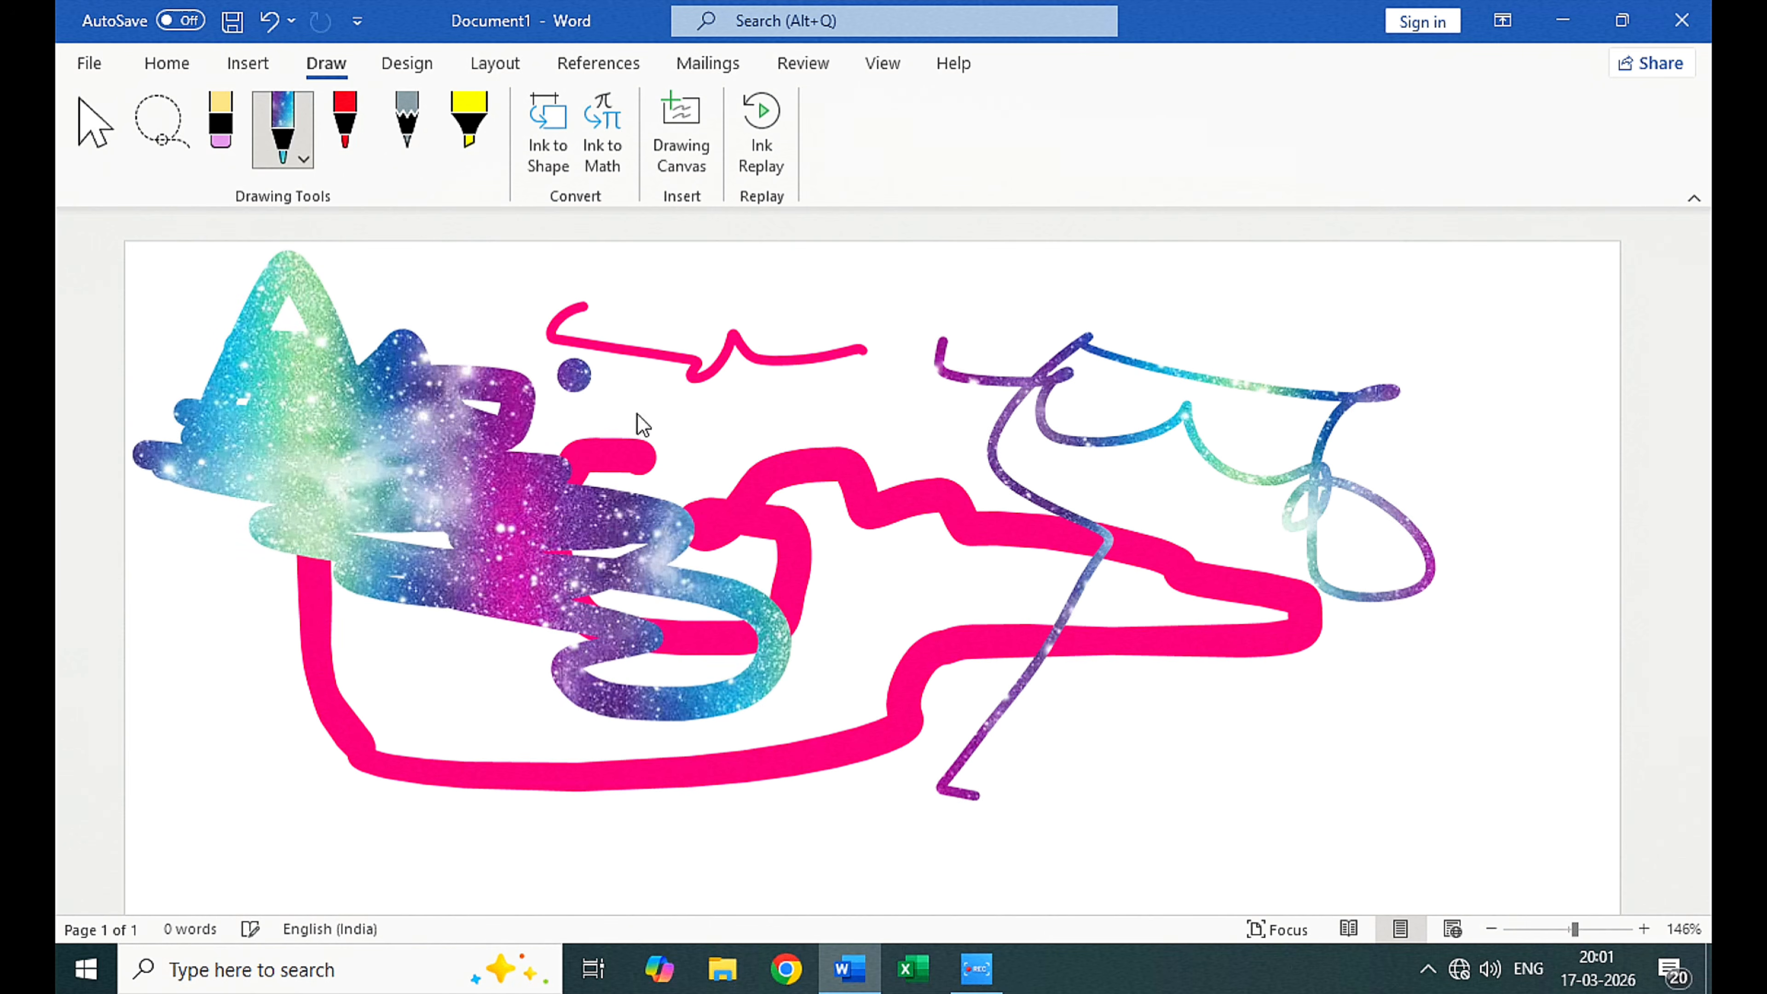
Step: Set the pen to the custom color #000000 and draw a thick black zigzag across the thin galaxy stroke
{"action": "left_click", "coordinate": [282, 162]}
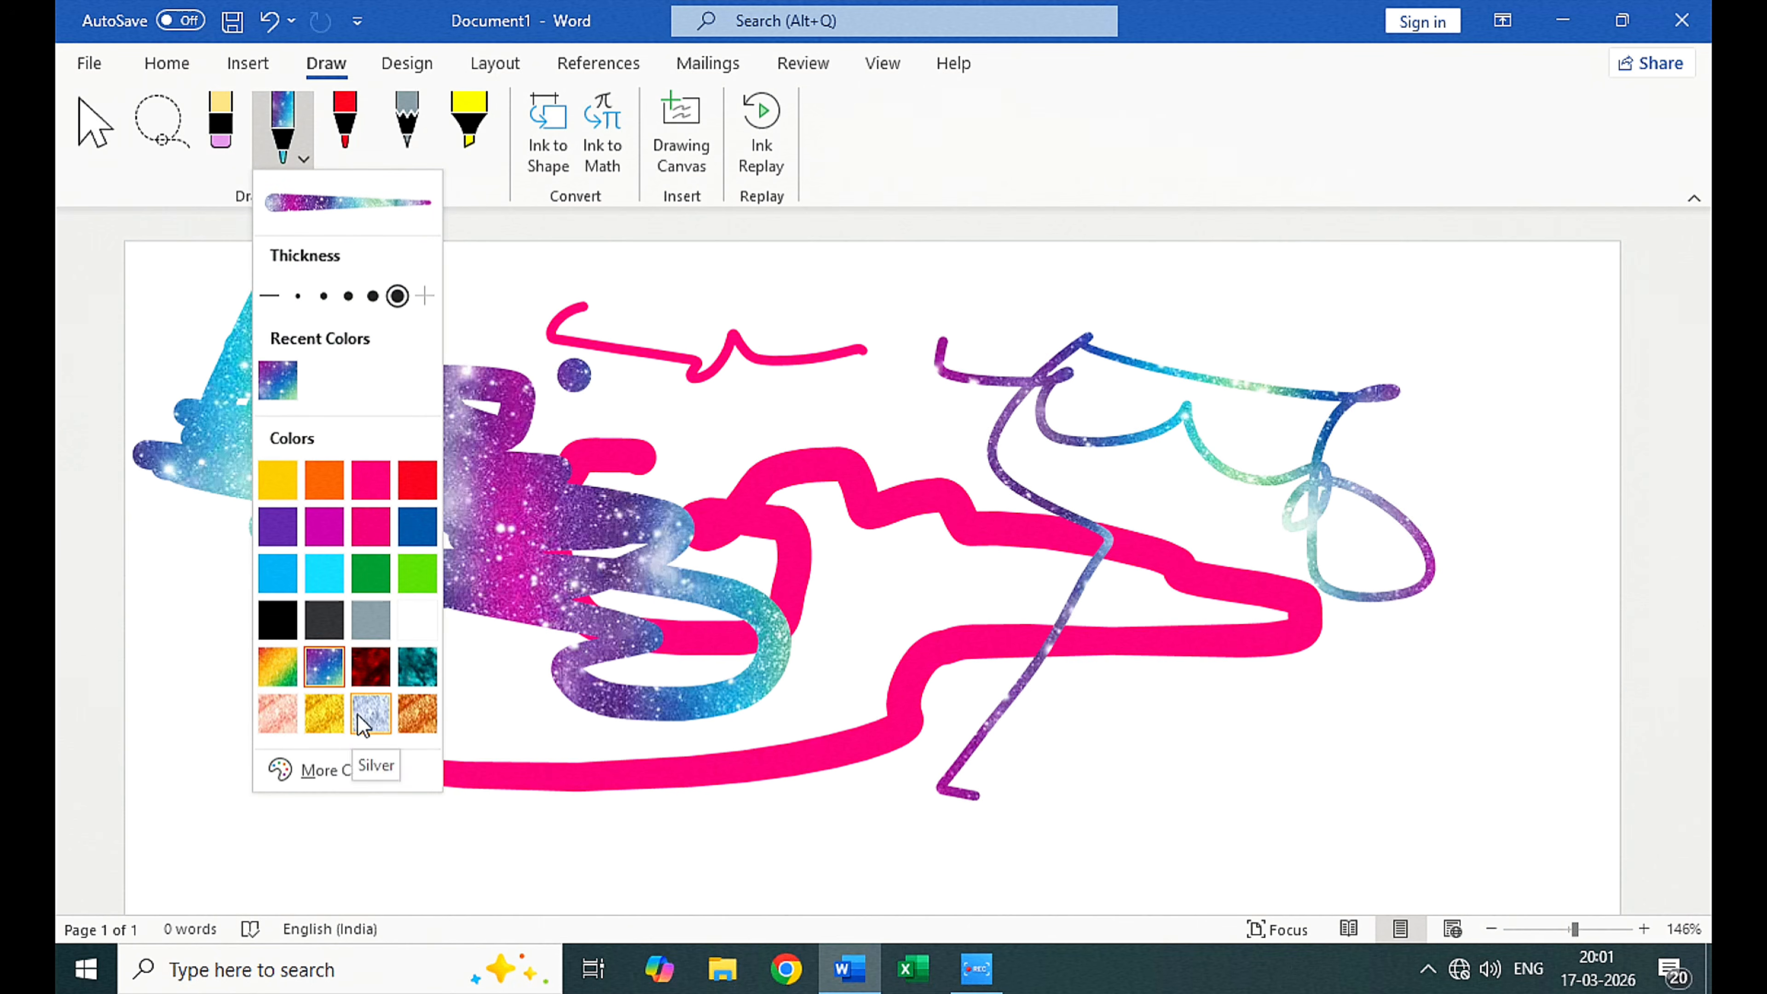
{"action": "left_click", "coordinate": [327, 771]}
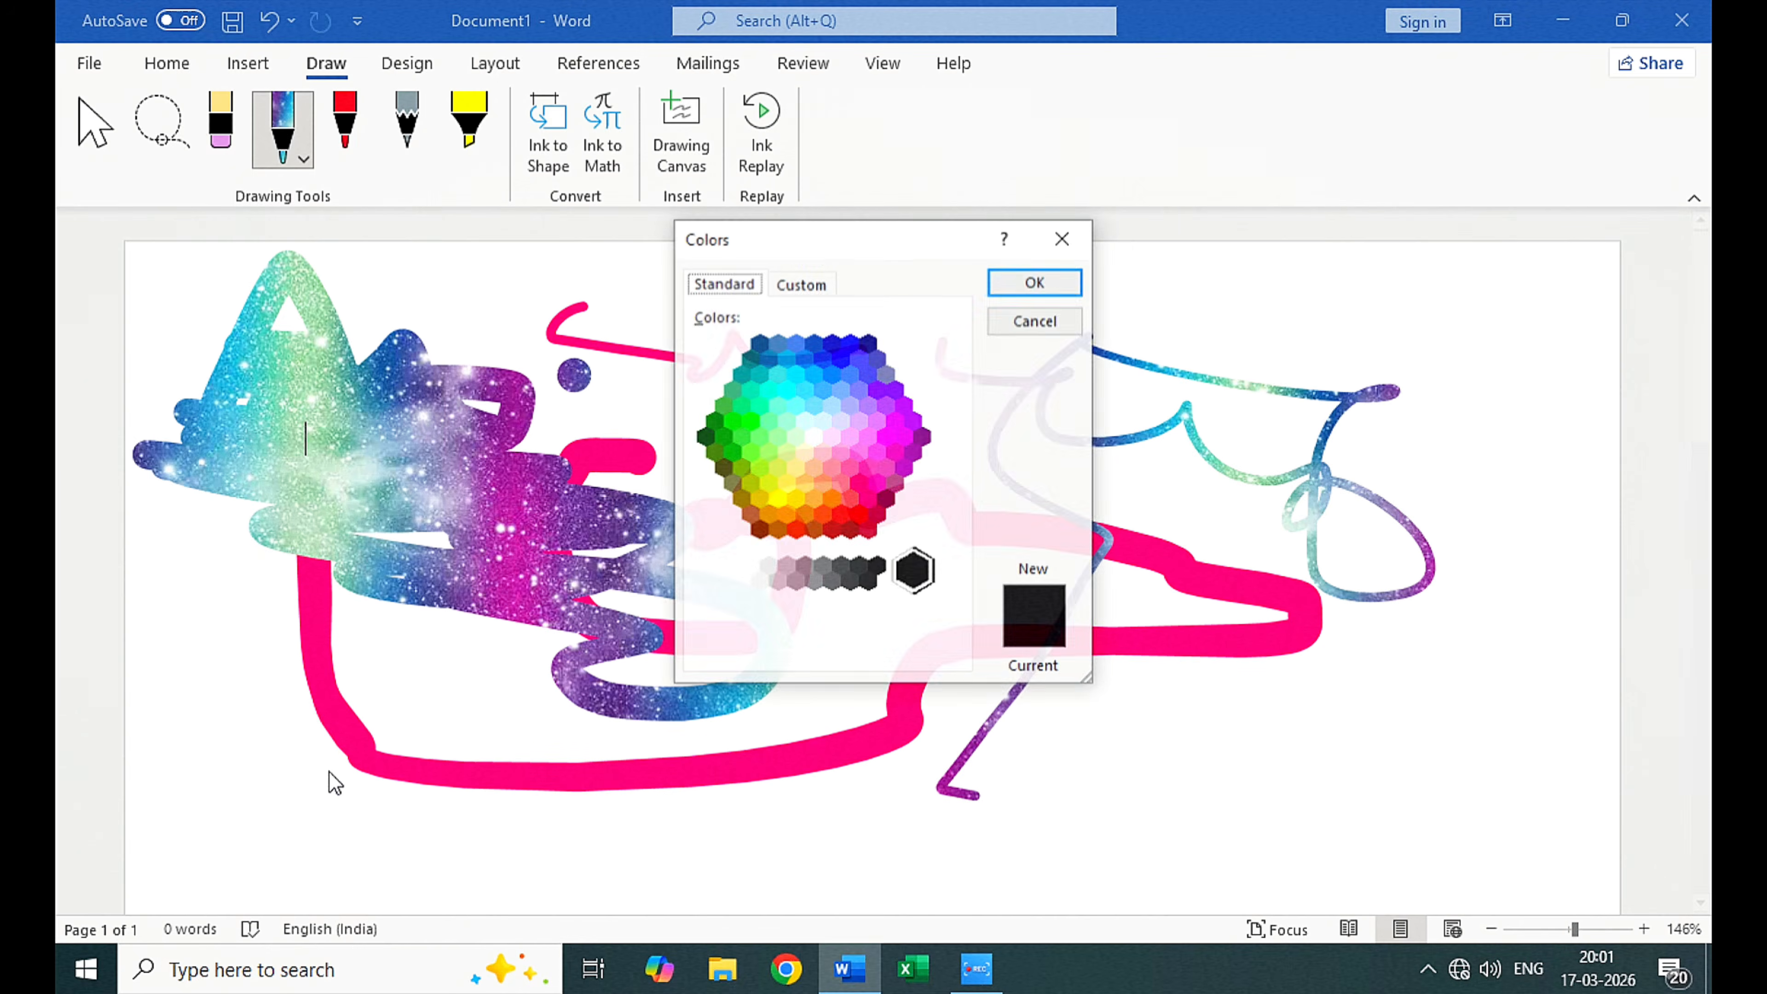
{"action": "left_click", "coordinate": [802, 285]}
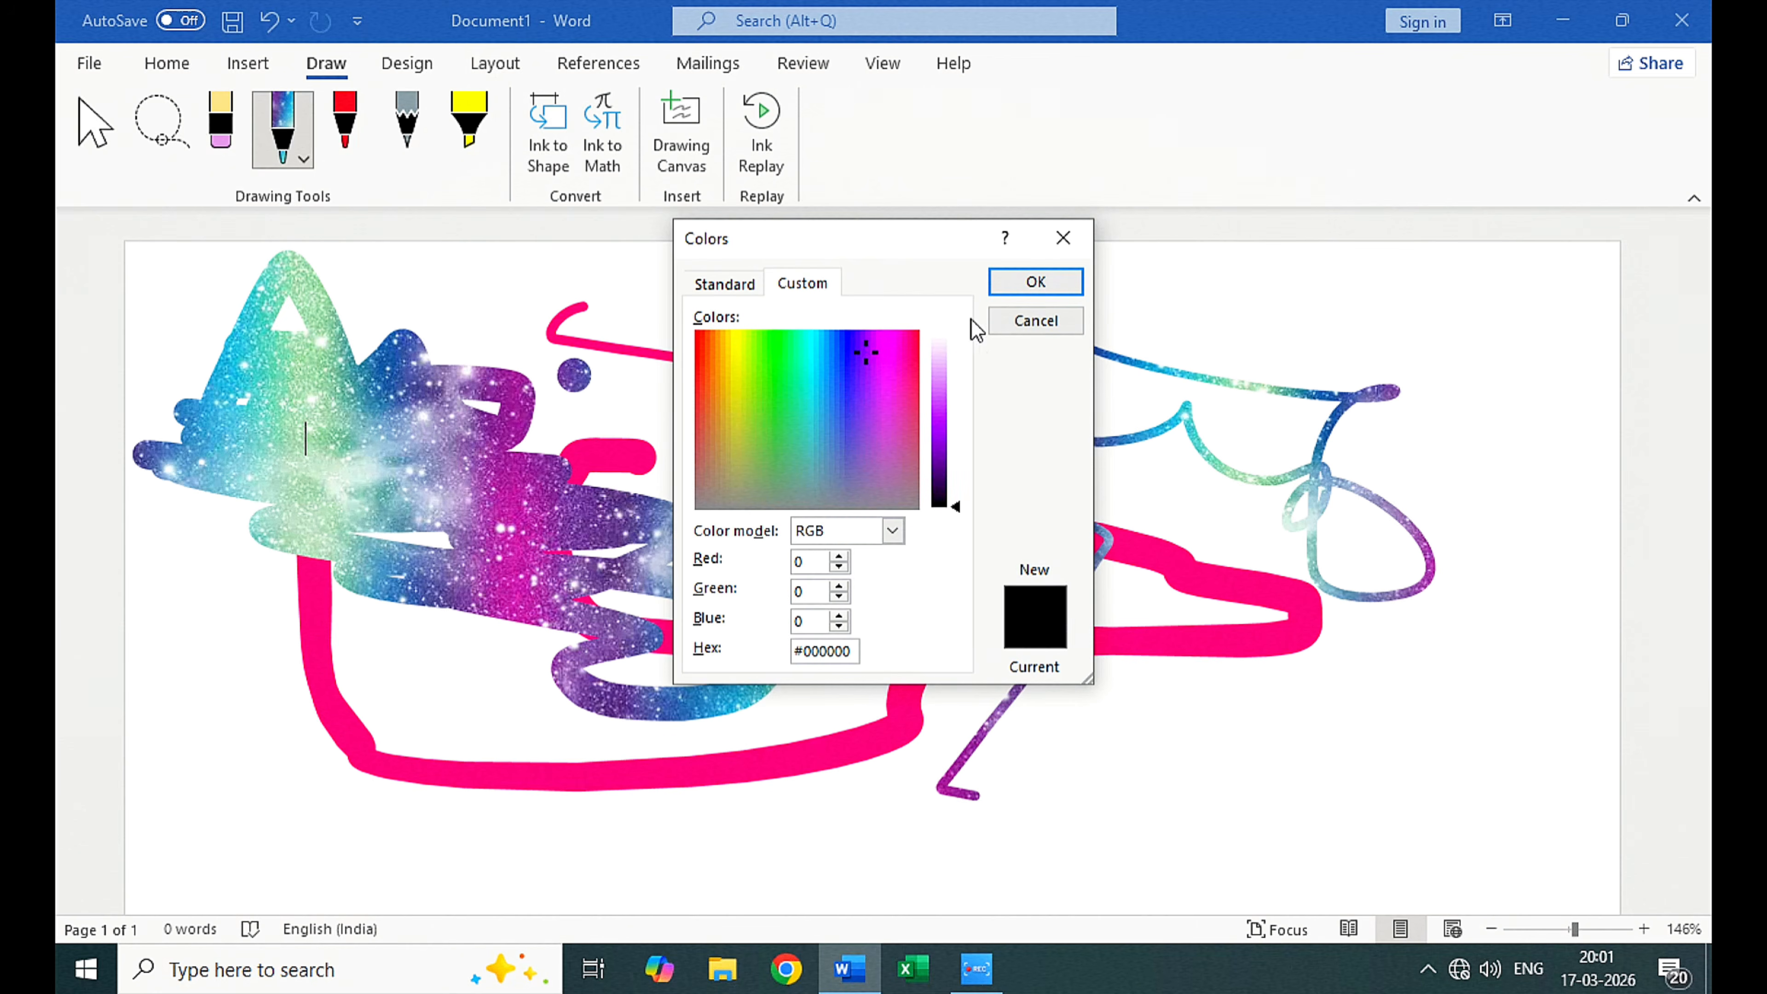
{"action": "left_click", "coordinate": [1035, 282]}
{"action": "mouse_move", "coordinate": [1274, 306]}
{"action": "left_mouse_down"}
{"action": "mouse_move", "coordinate": [1235, 379]}
{"action": "mouse_move", "coordinate": [1260, 554]}
{"action": "left_mouse_up"}
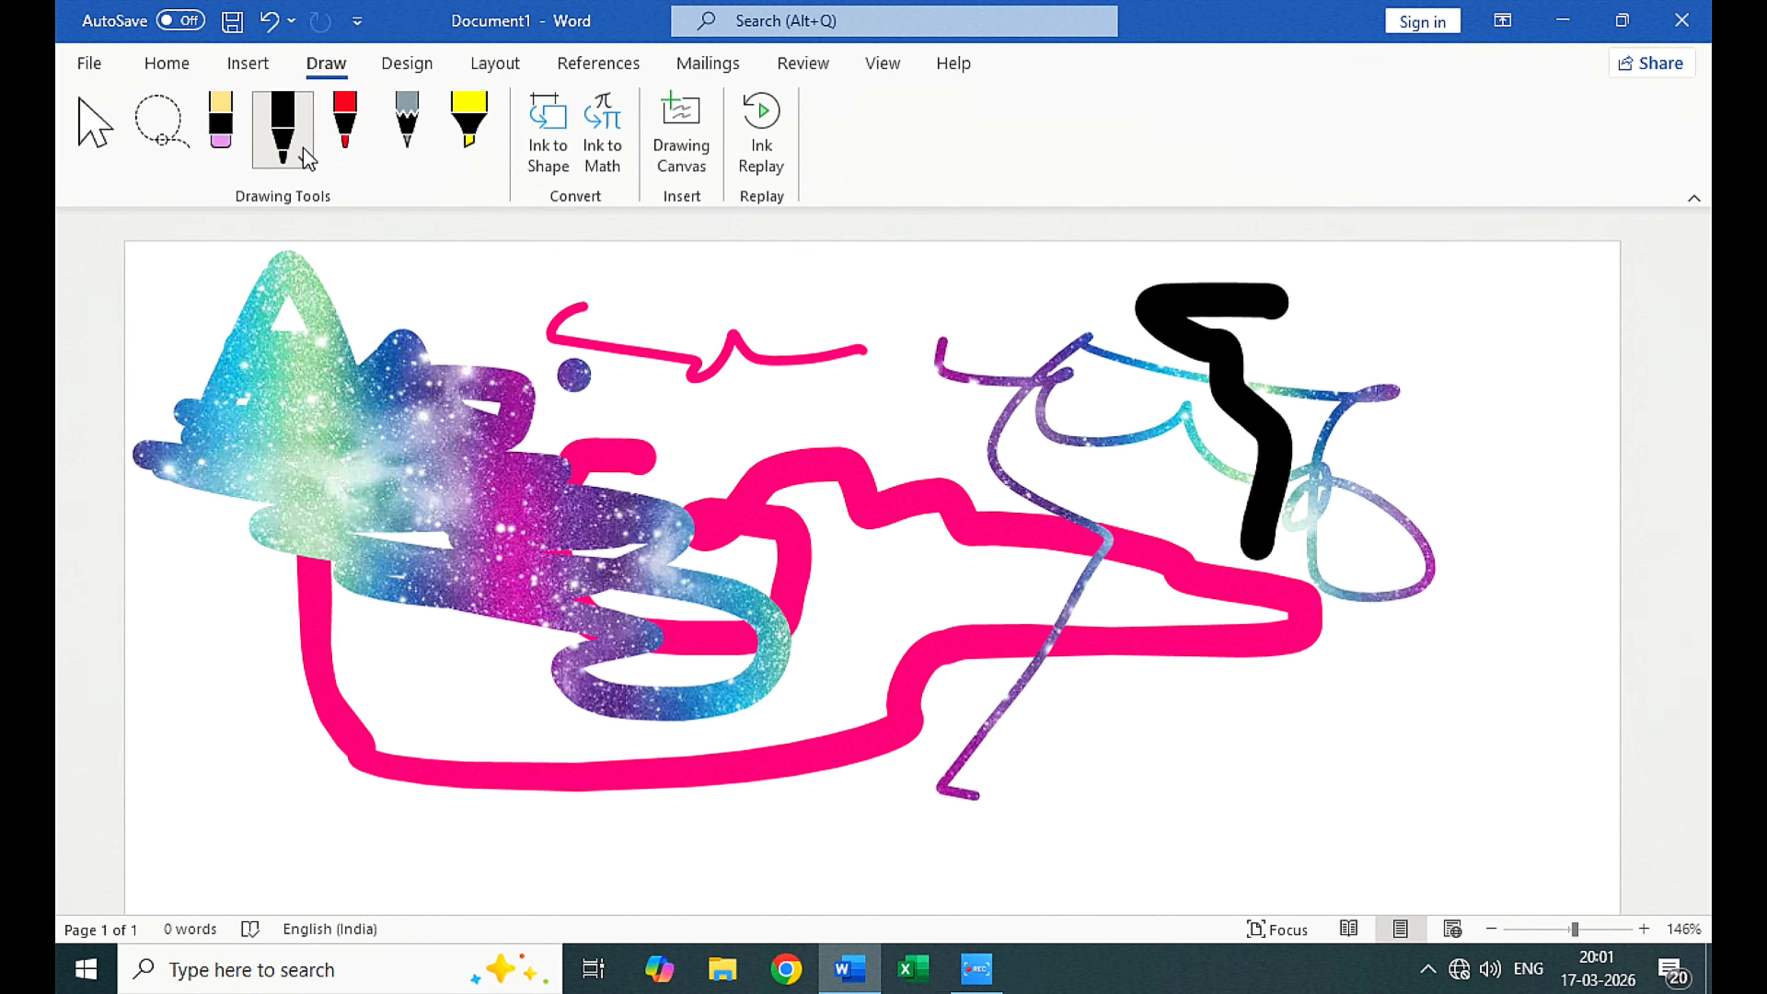
Step: Erase all ink strokes except the thick pink line, and check the eraser's thickness and type options
{"action": "left_click", "coordinate": [226, 143]}
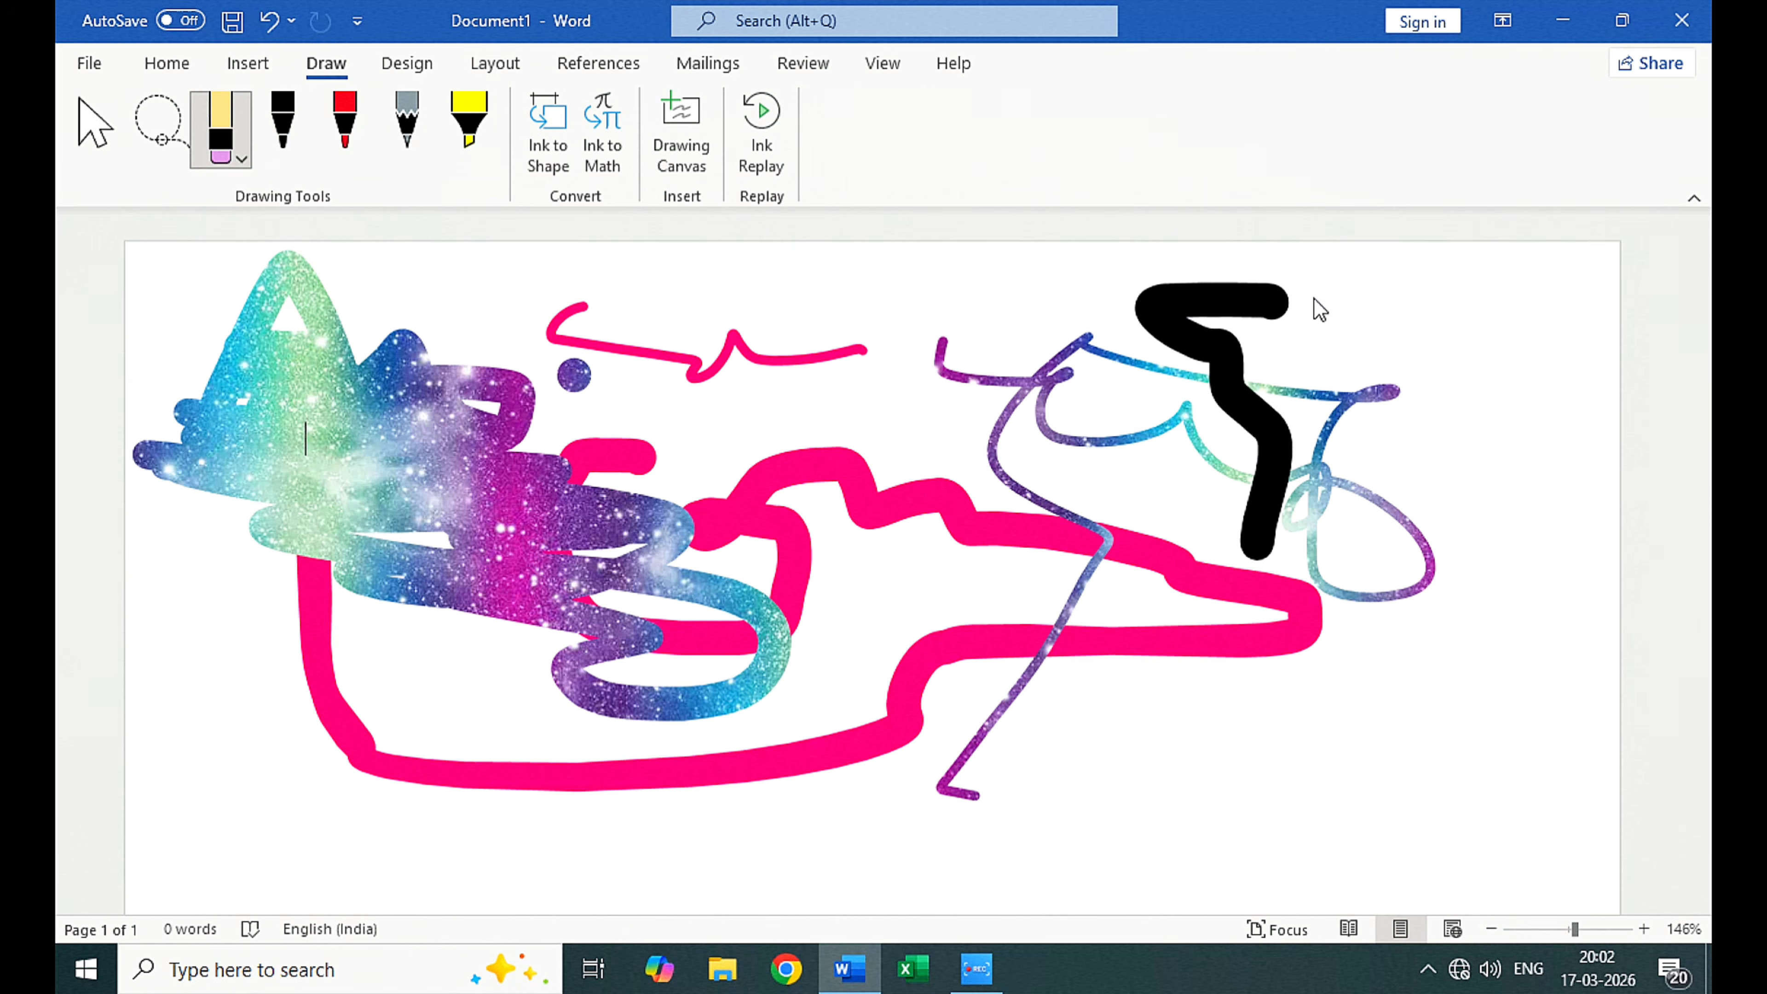
{"action": "left_click_drag", "start_coordinate": [1313, 307], "coordinate": [1183, 387]}
{"action": "left_click", "coordinate": [834, 356]}
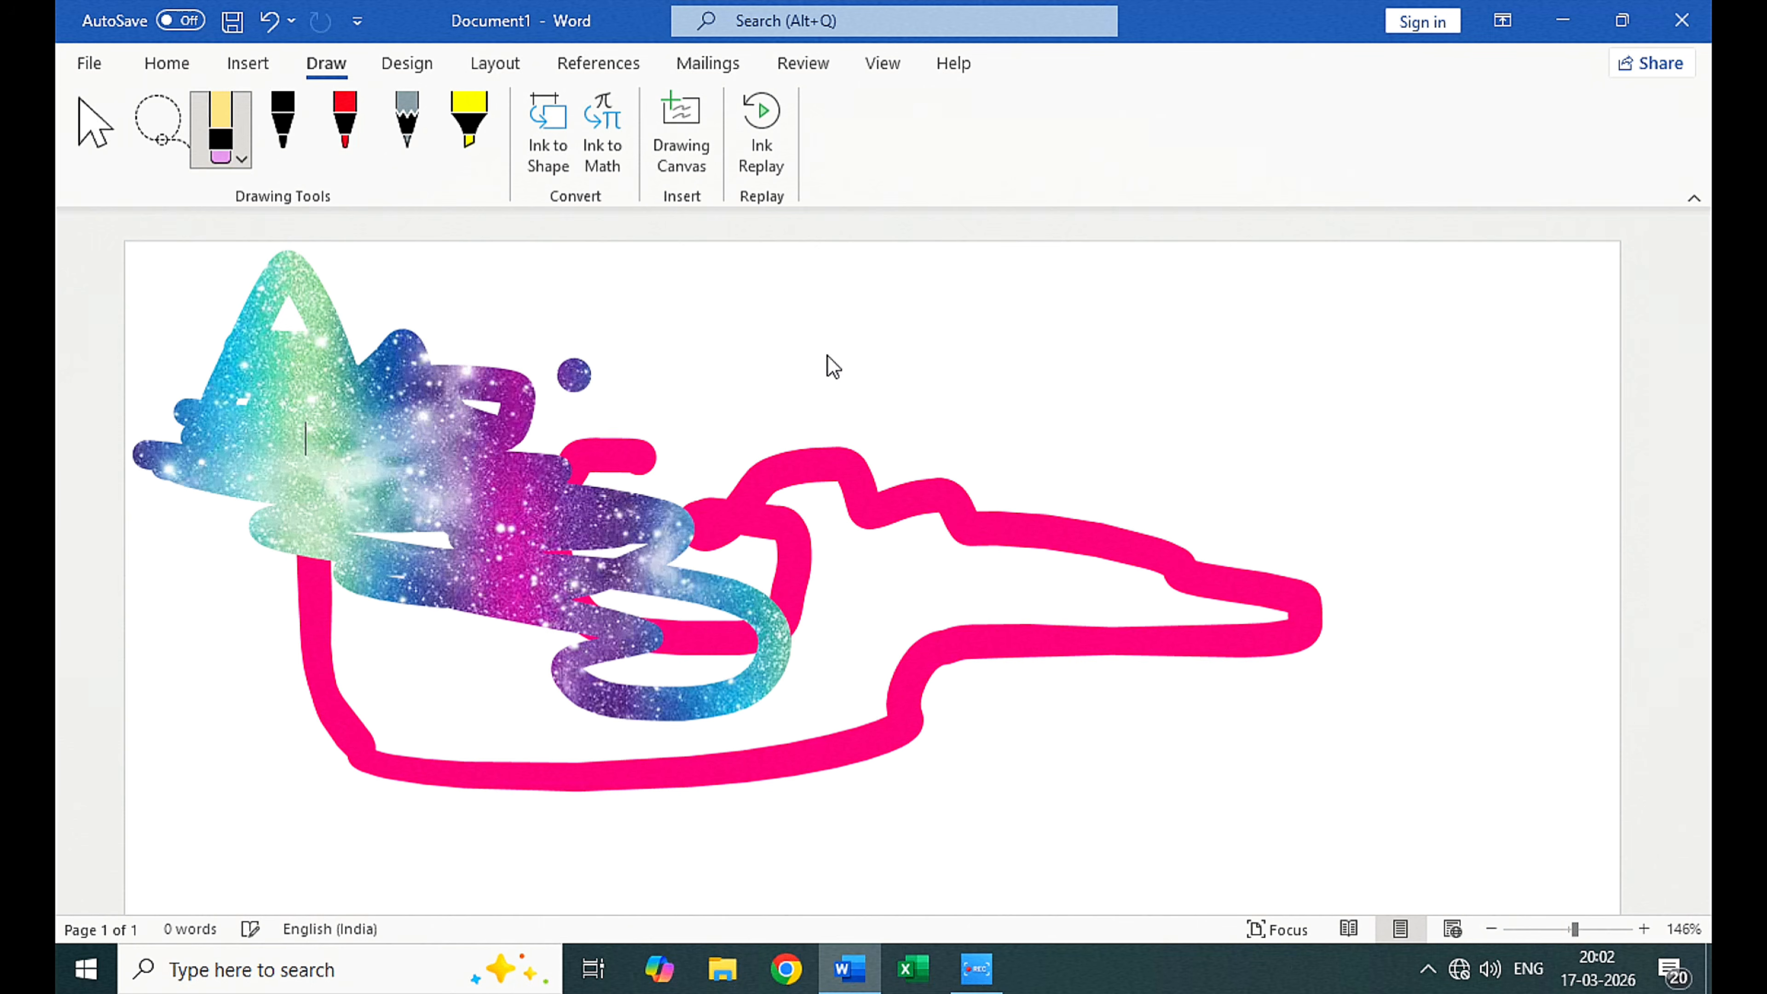
{"action": "left_click", "coordinate": [574, 379]}
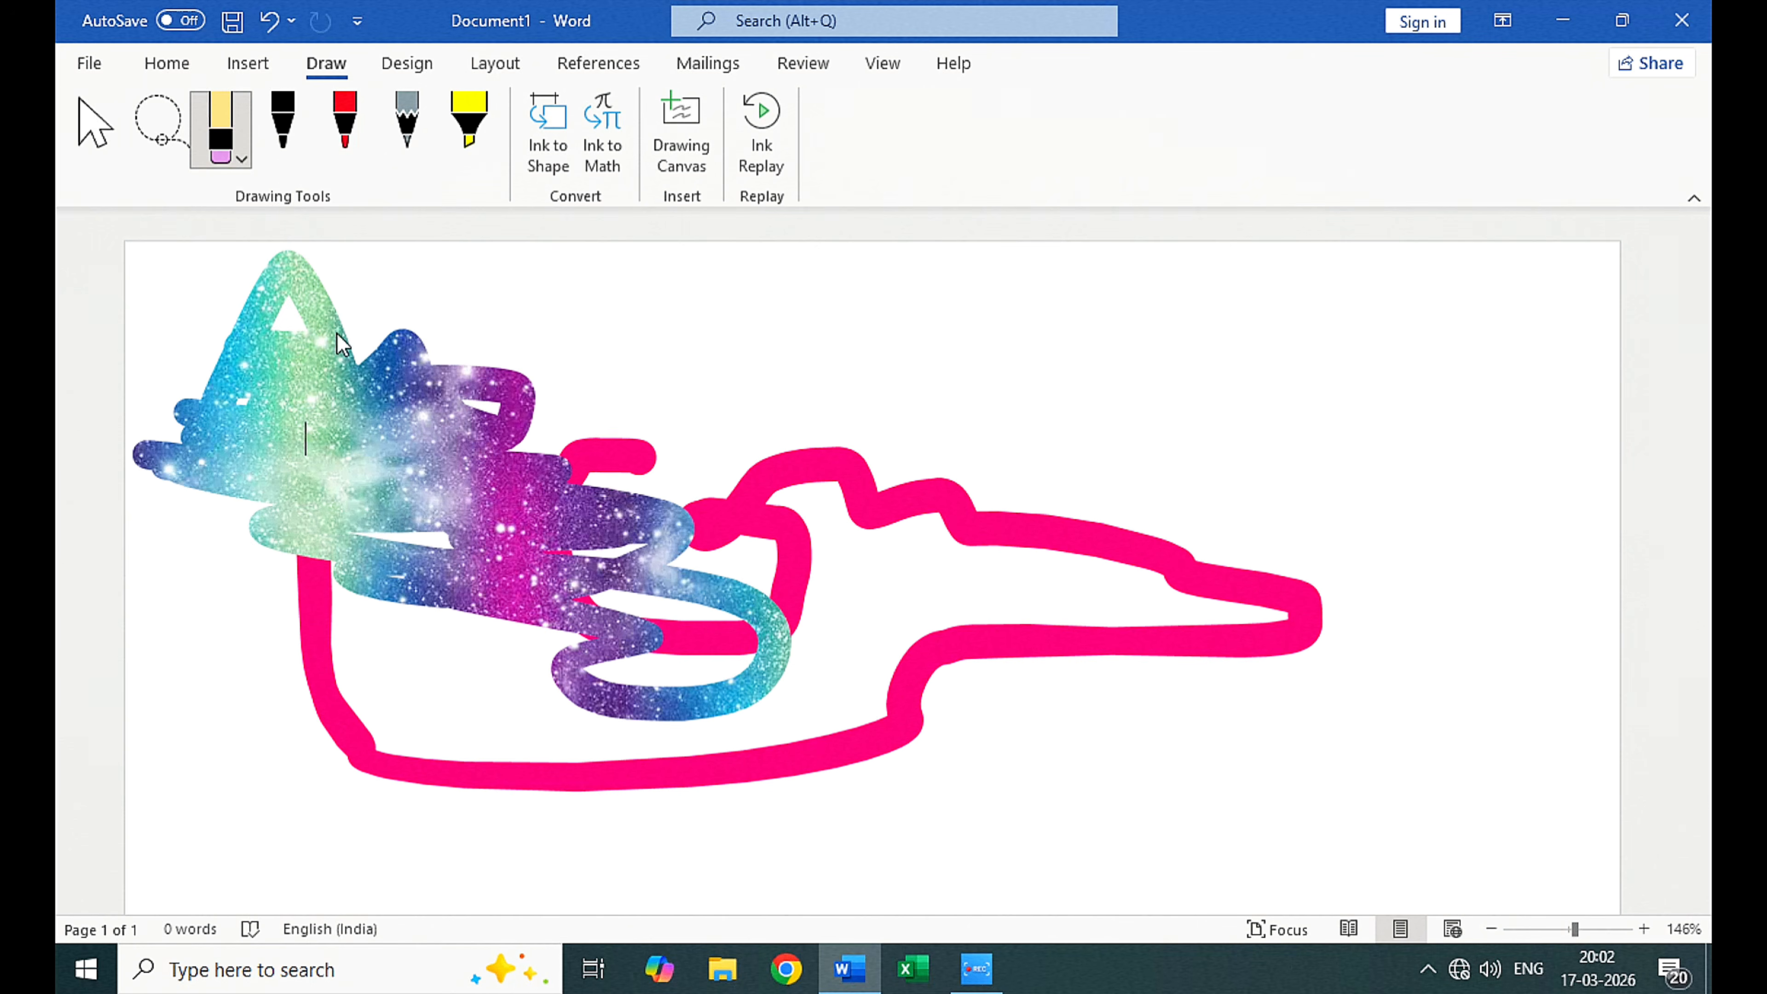
{"action": "key", "text": "ctrl+z"}
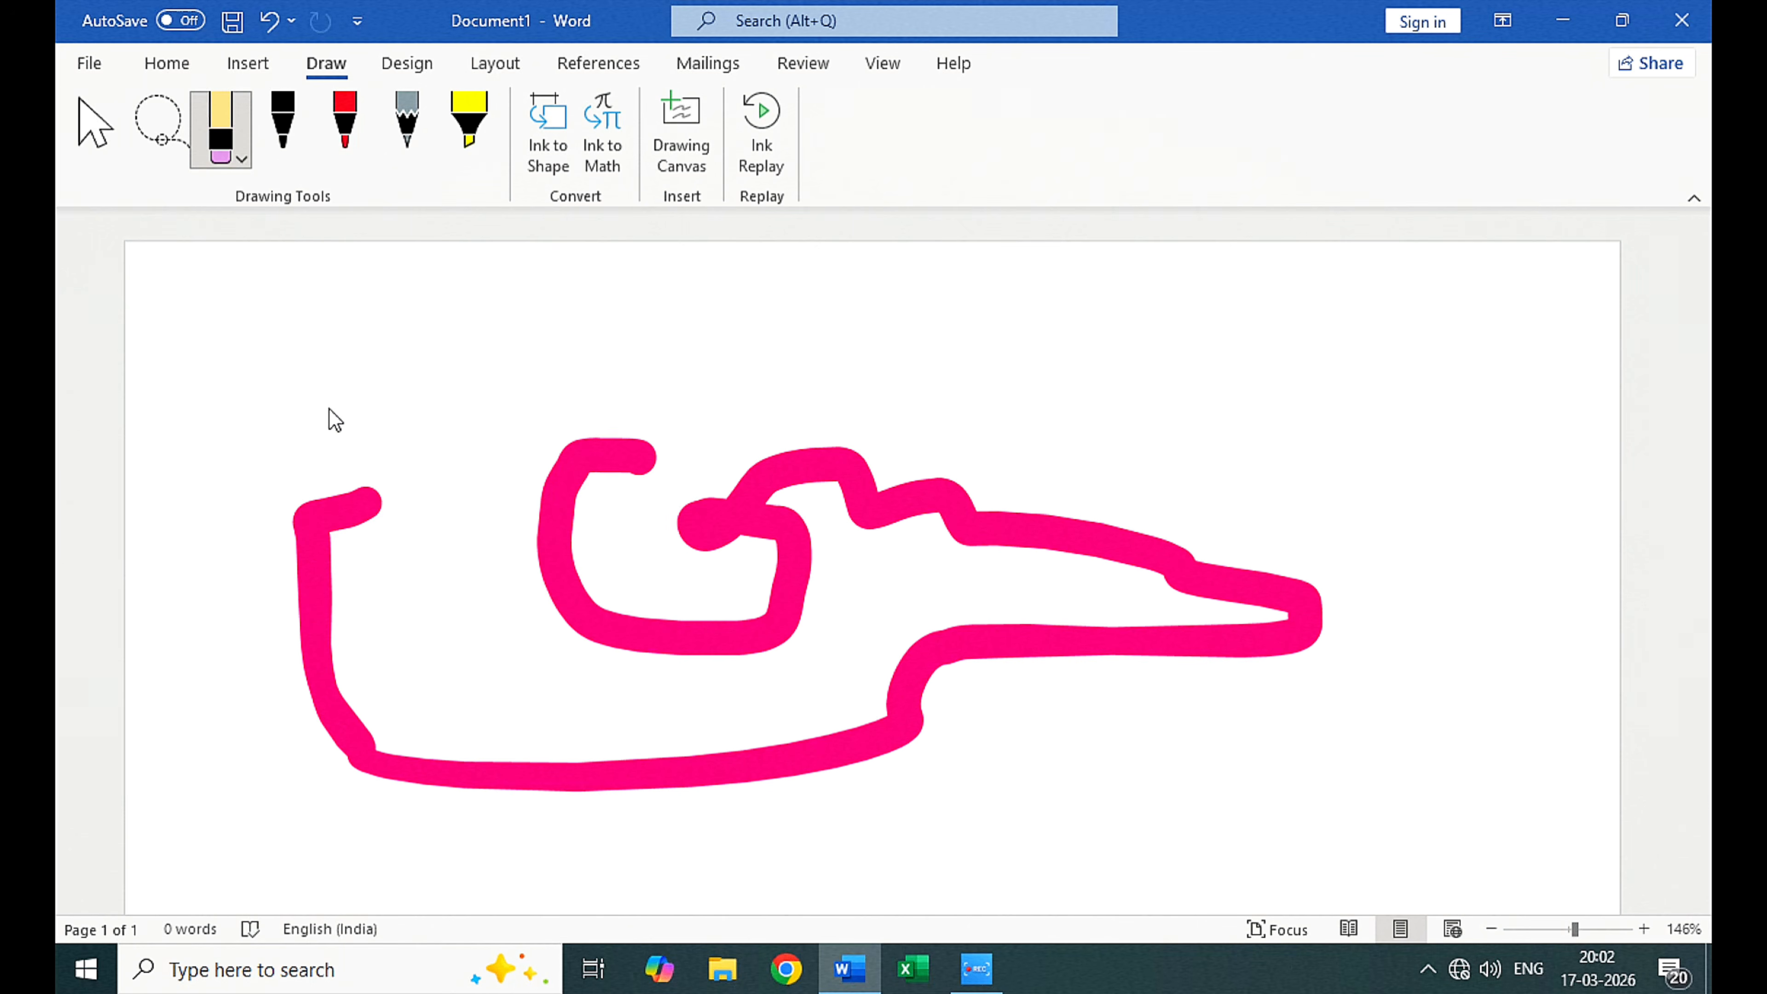
{"action": "left_click", "coordinate": [250, 163]}
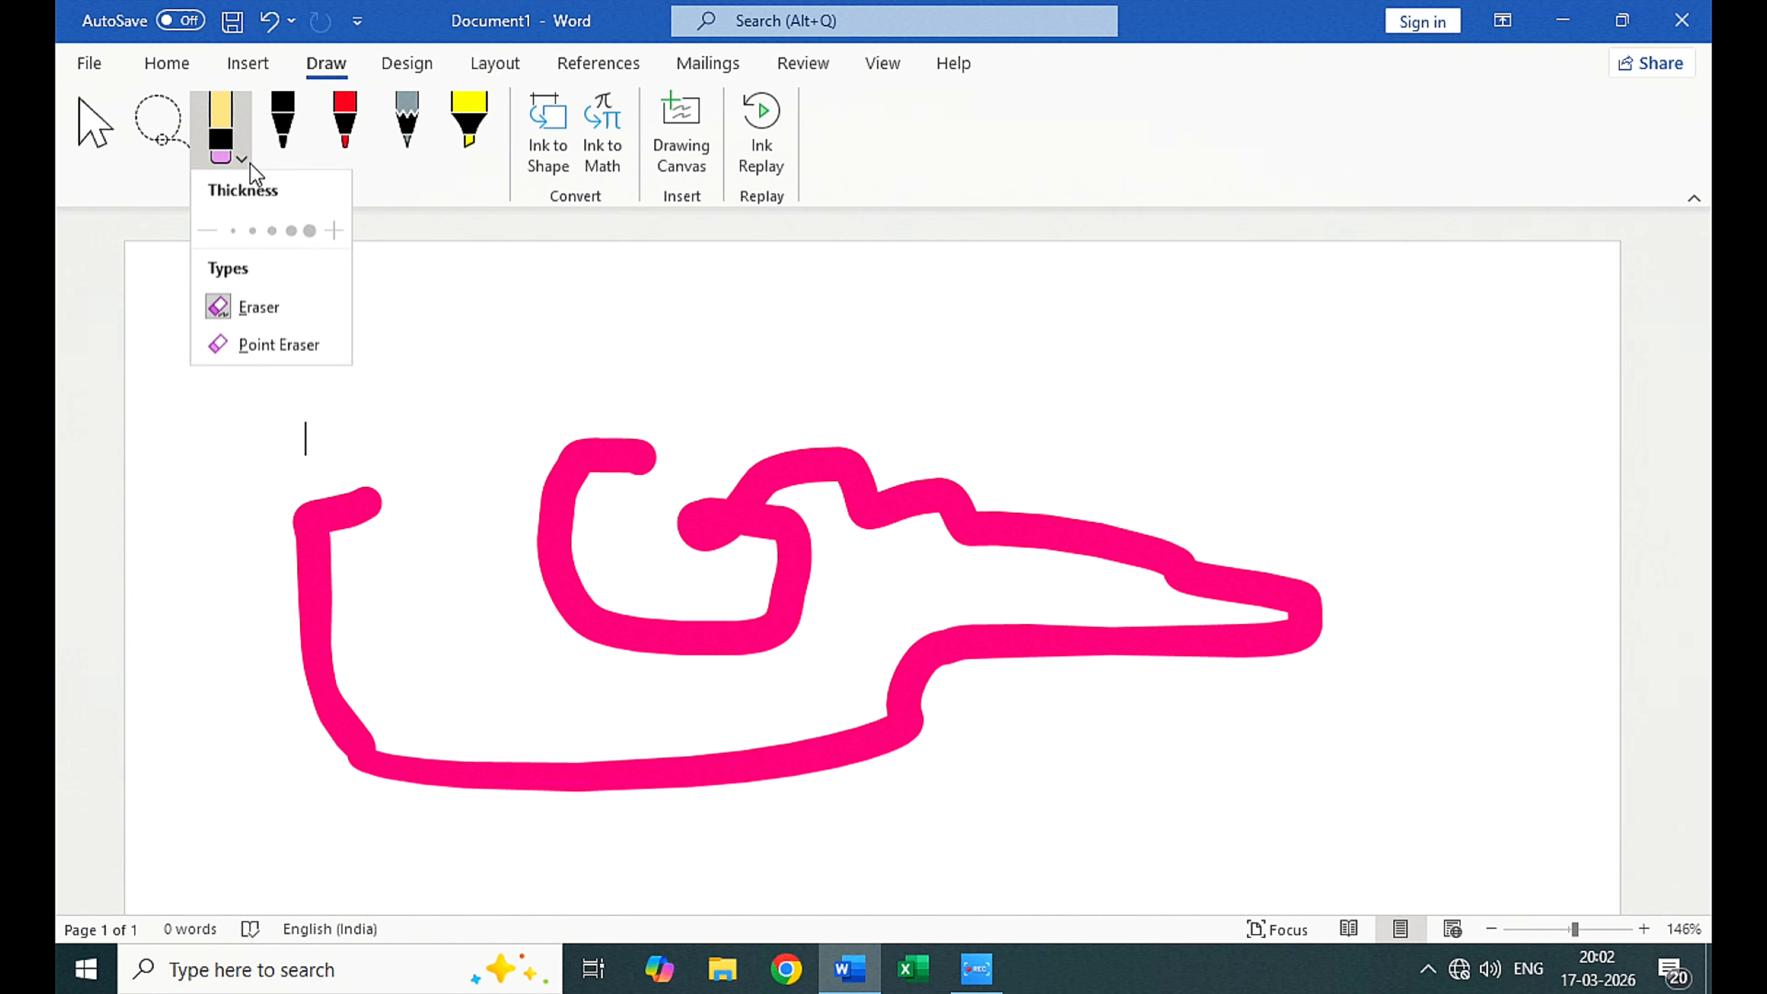
{"action": "left_click", "coordinate": [446, 306]}
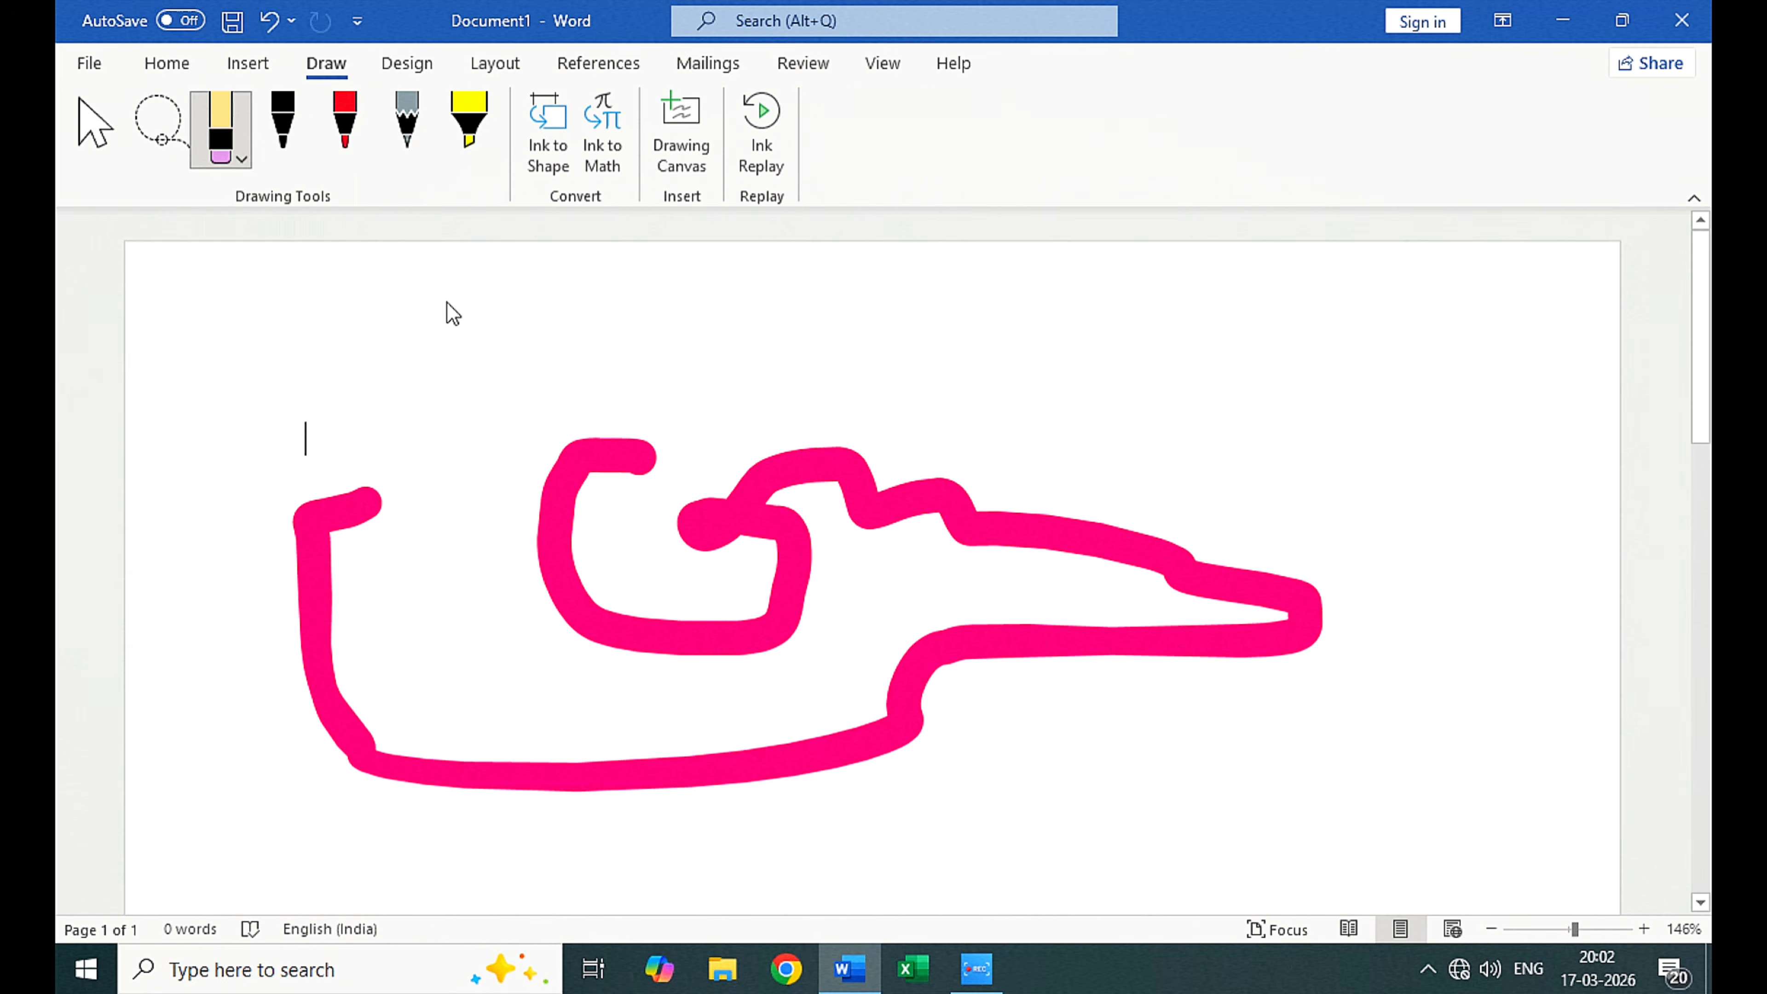
Step: Draw a wavy line with the 0.5 mm red pen and a second line with it changed to the galaxy ink effect
{"action": "left_click", "coordinate": [341, 142]}
{"action": "mouse_move", "coordinate": [434, 315]}
{"action": "left_mouse_down"}
{"action": "mouse_move", "coordinate": [371, 351]}
{"action": "mouse_move", "coordinate": [487, 308]}
{"action": "mouse_move", "coordinate": [876, 319]}
{"action": "mouse_move", "coordinate": [1116, 382]}
{"action": "left_mouse_up"}
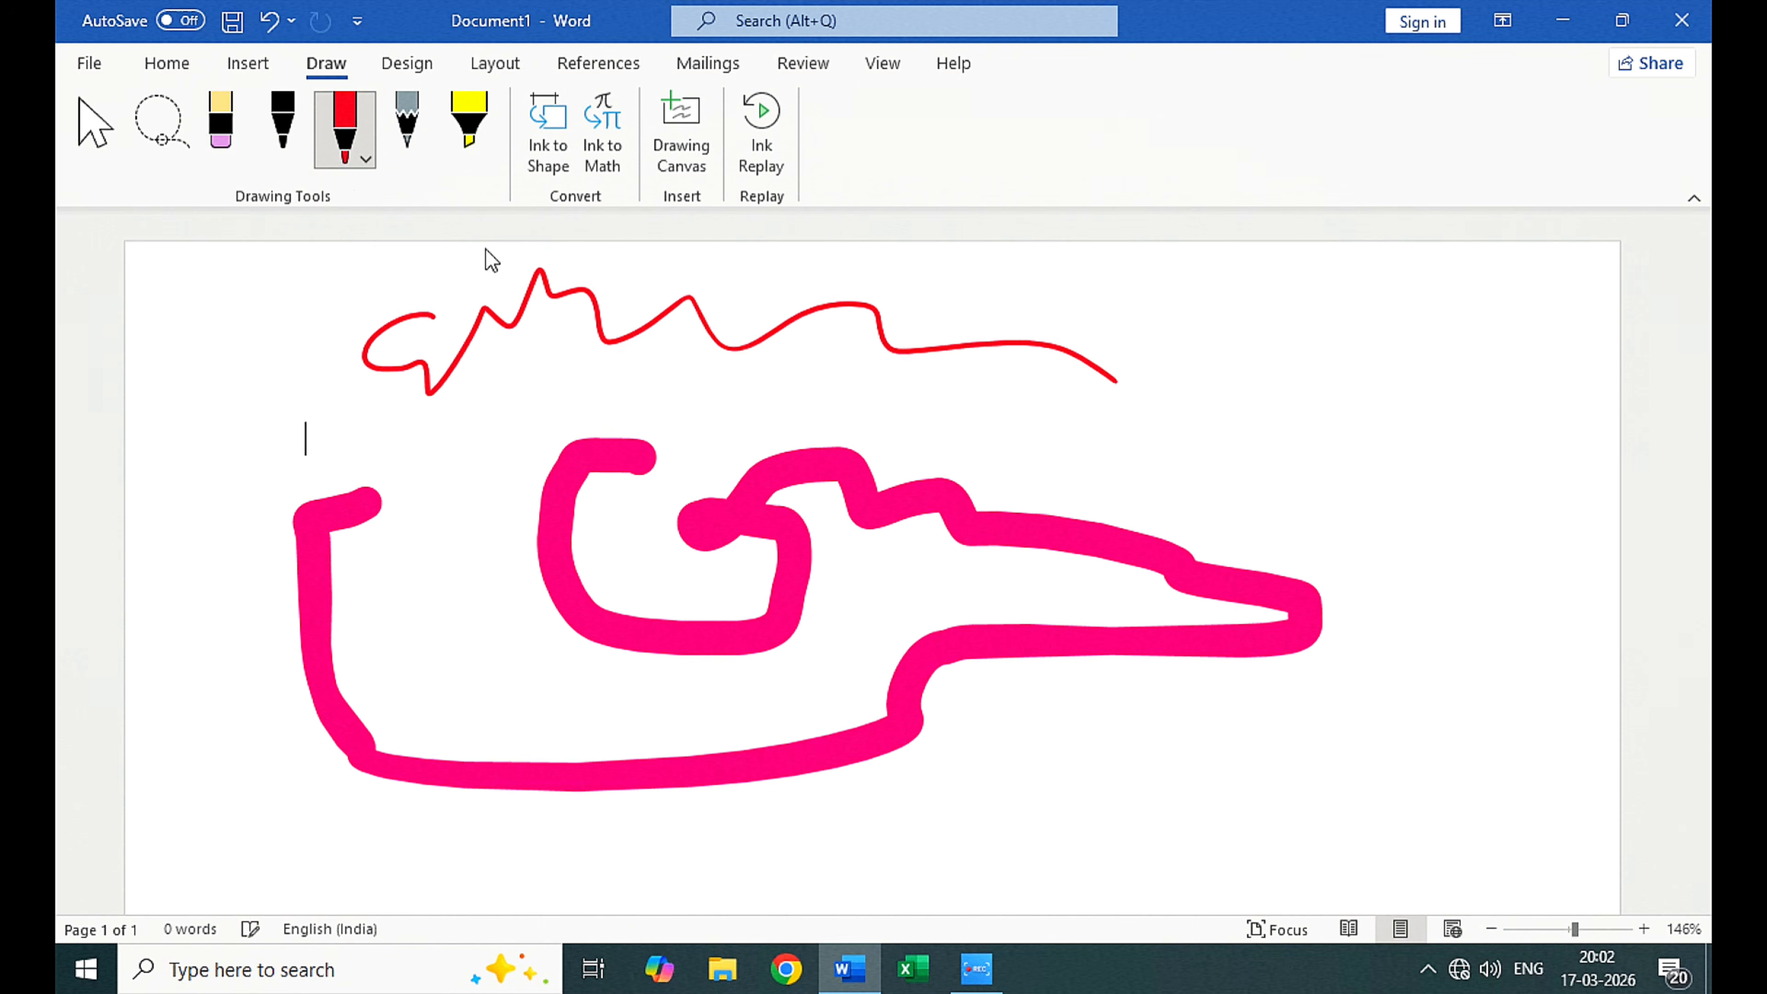
{"action": "left_click", "coordinate": [362, 157]}
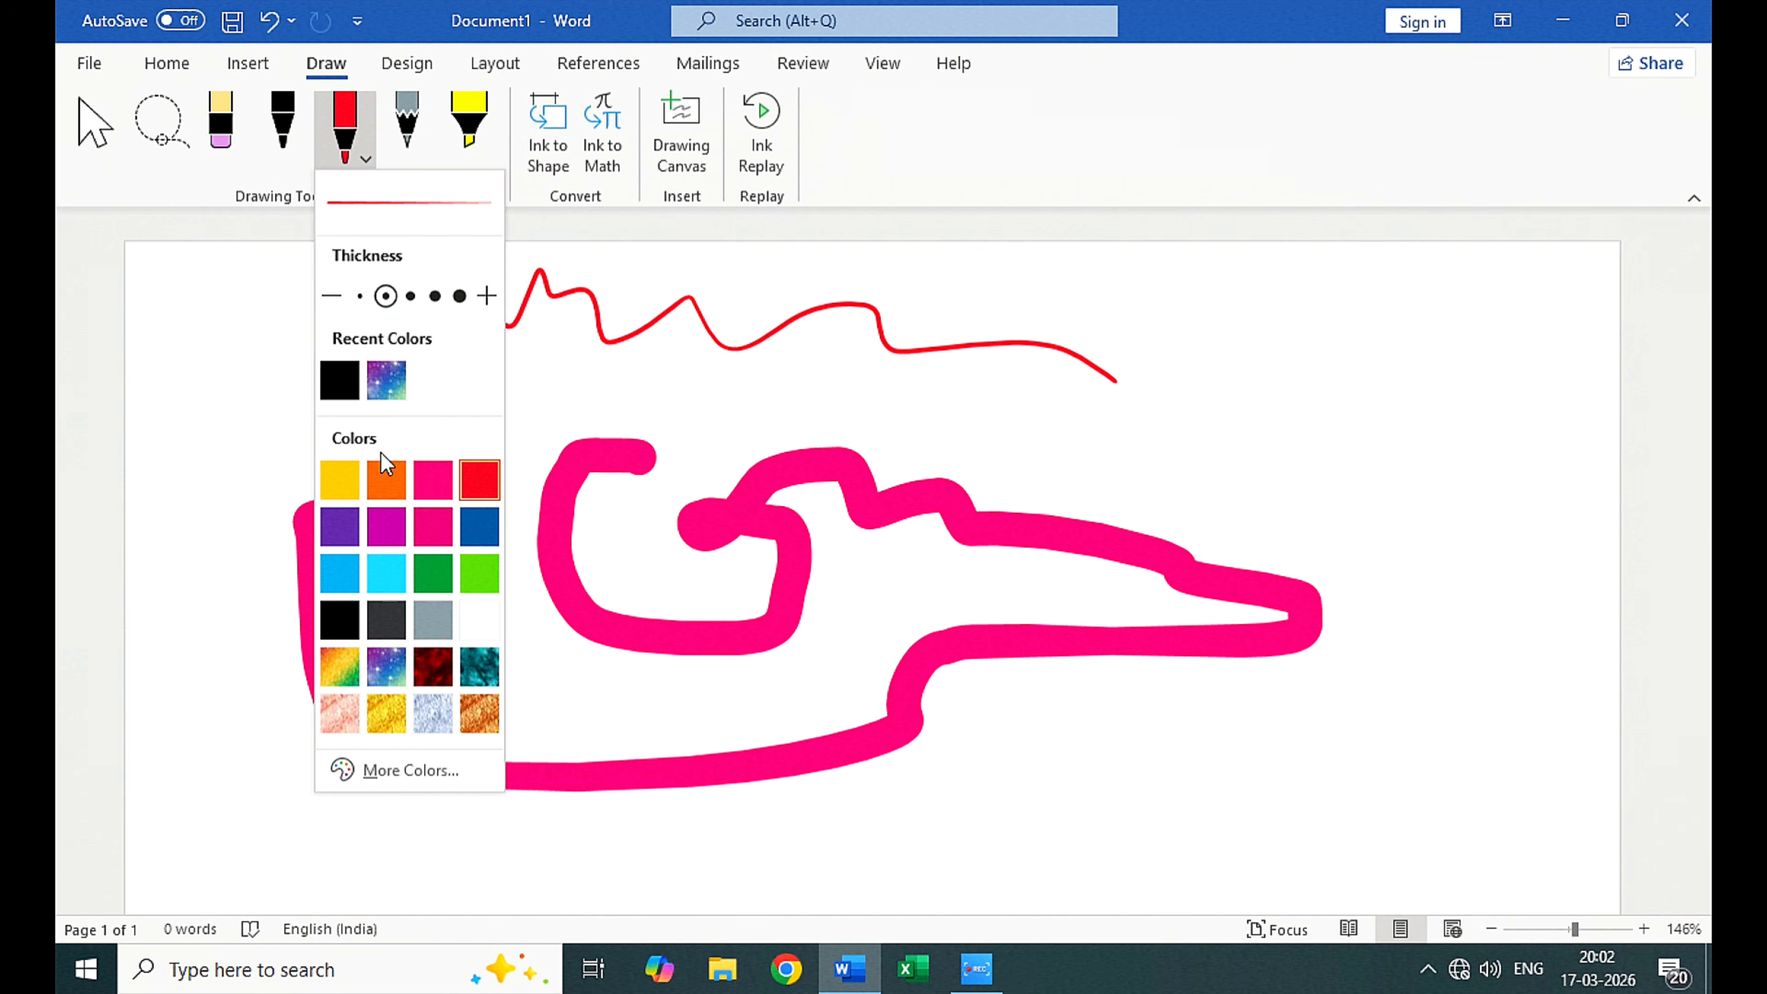
{"action": "left_click", "coordinate": [386, 381]}
{"action": "mouse_move", "coordinate": [779, 348]}
{"action": "left_mouse_down"}
{"action": "mouse_move", "coordinate": [1443, 501]}
{"action": "mouse_move", "coordinate": [807, 552]}
{"action": "left_mouse_up"}
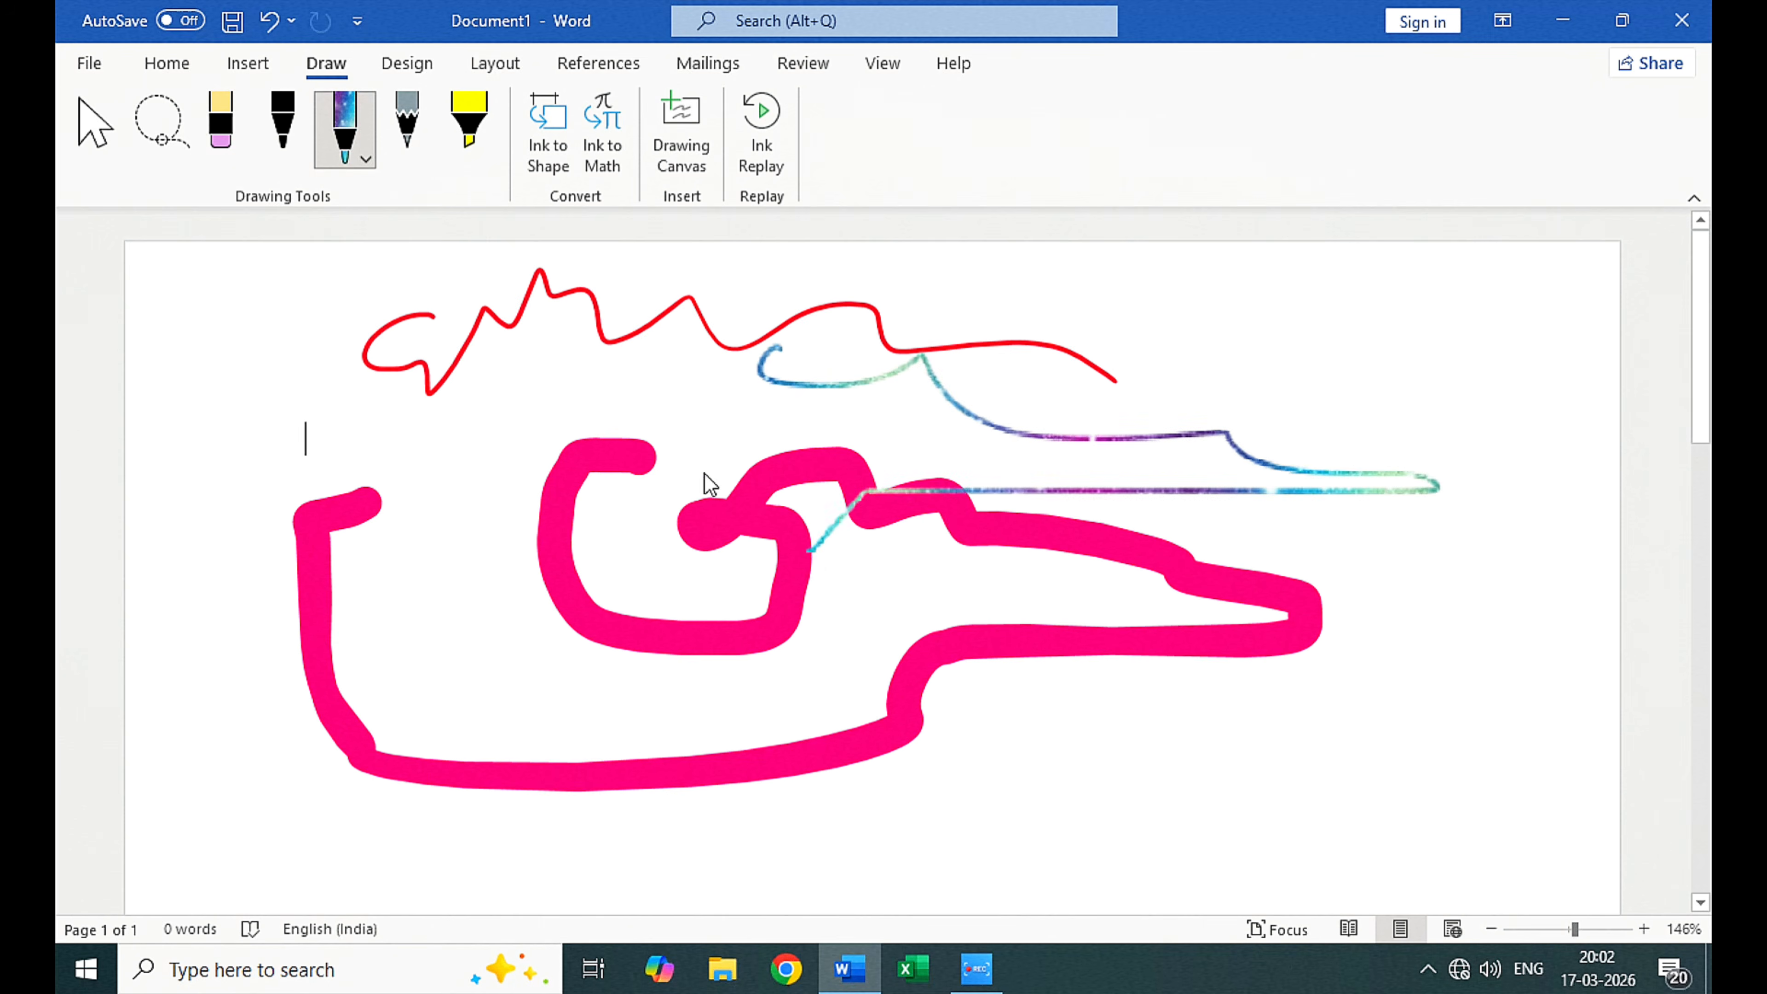
Step: Draw a looping gray scribble over the thick pink line with the pencil at its greatest thickness
{"action": "left_click", "coordinate": [419, 124]}
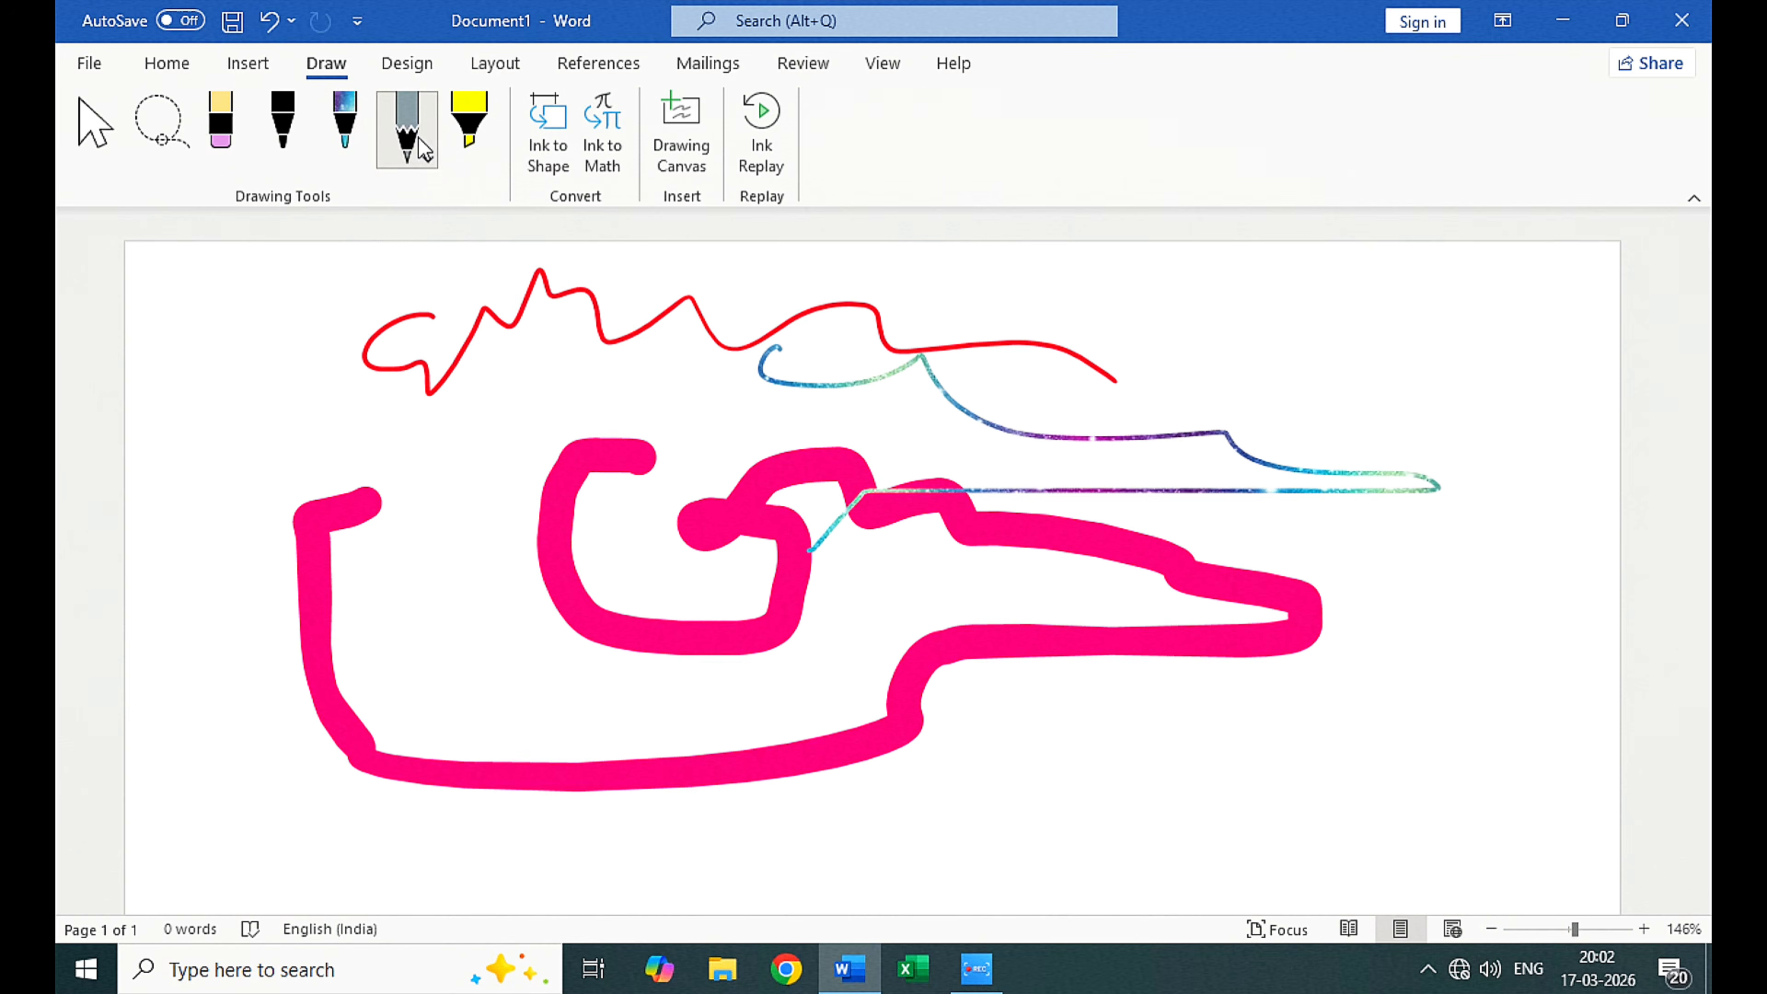
{"action": "left_click", "coordinate": [429, 159]}
{"action": "left_click", "coordinate": [521, 296]}
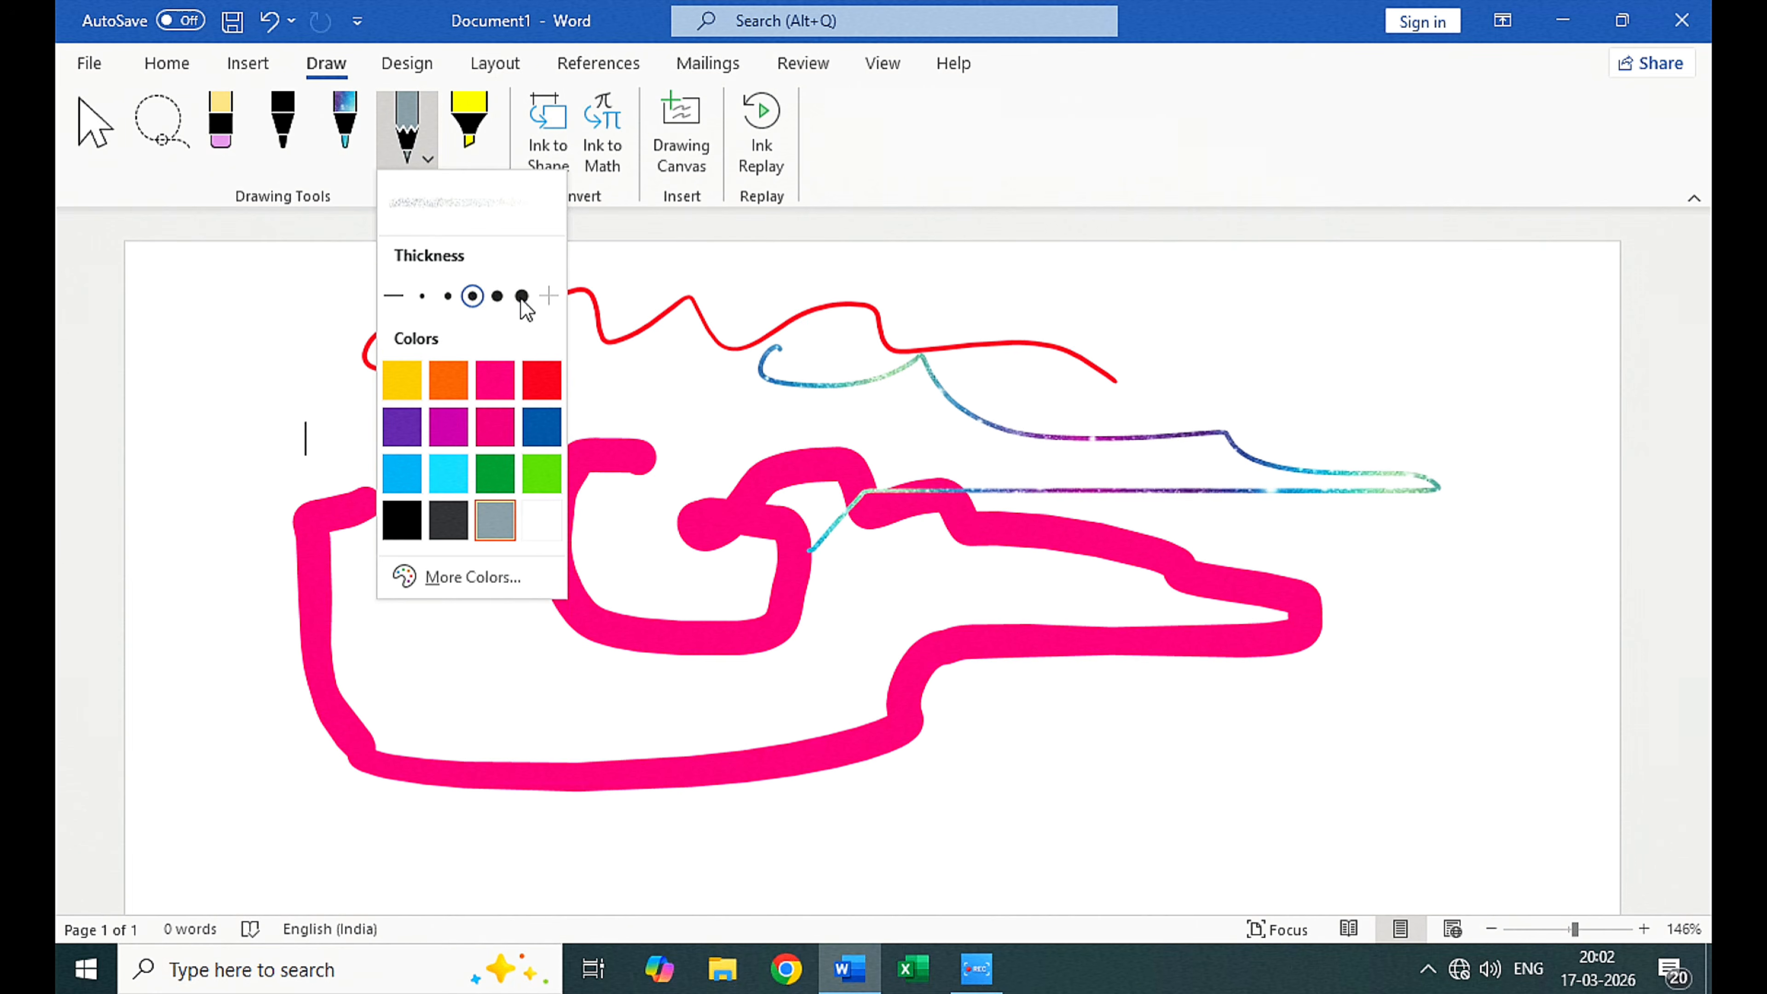
{"action": "left_click", "coordinate": [284, 395]}
{"action": "mouse_move", "coordinate": [267, 319]}
{"action": "left_mouse_down"}
{"action": "mouse_move", "coordinate": [434, 501]}
{"action": "mouse_move", "coordinate": [254, 592]}
{"action": "mouse_move", "coordinate": [560, 678]}
{"action": "mouse_move", "coordinate": [367, 635]}
{"action": "mouse_move", "coordinate": [418, 600]}
{"action": "mouse_move", "coordinate": [786, 673]}
{"action": "mouse_move", "coordinate": [1174, 699]}
{"action": "left_mouse_up"}
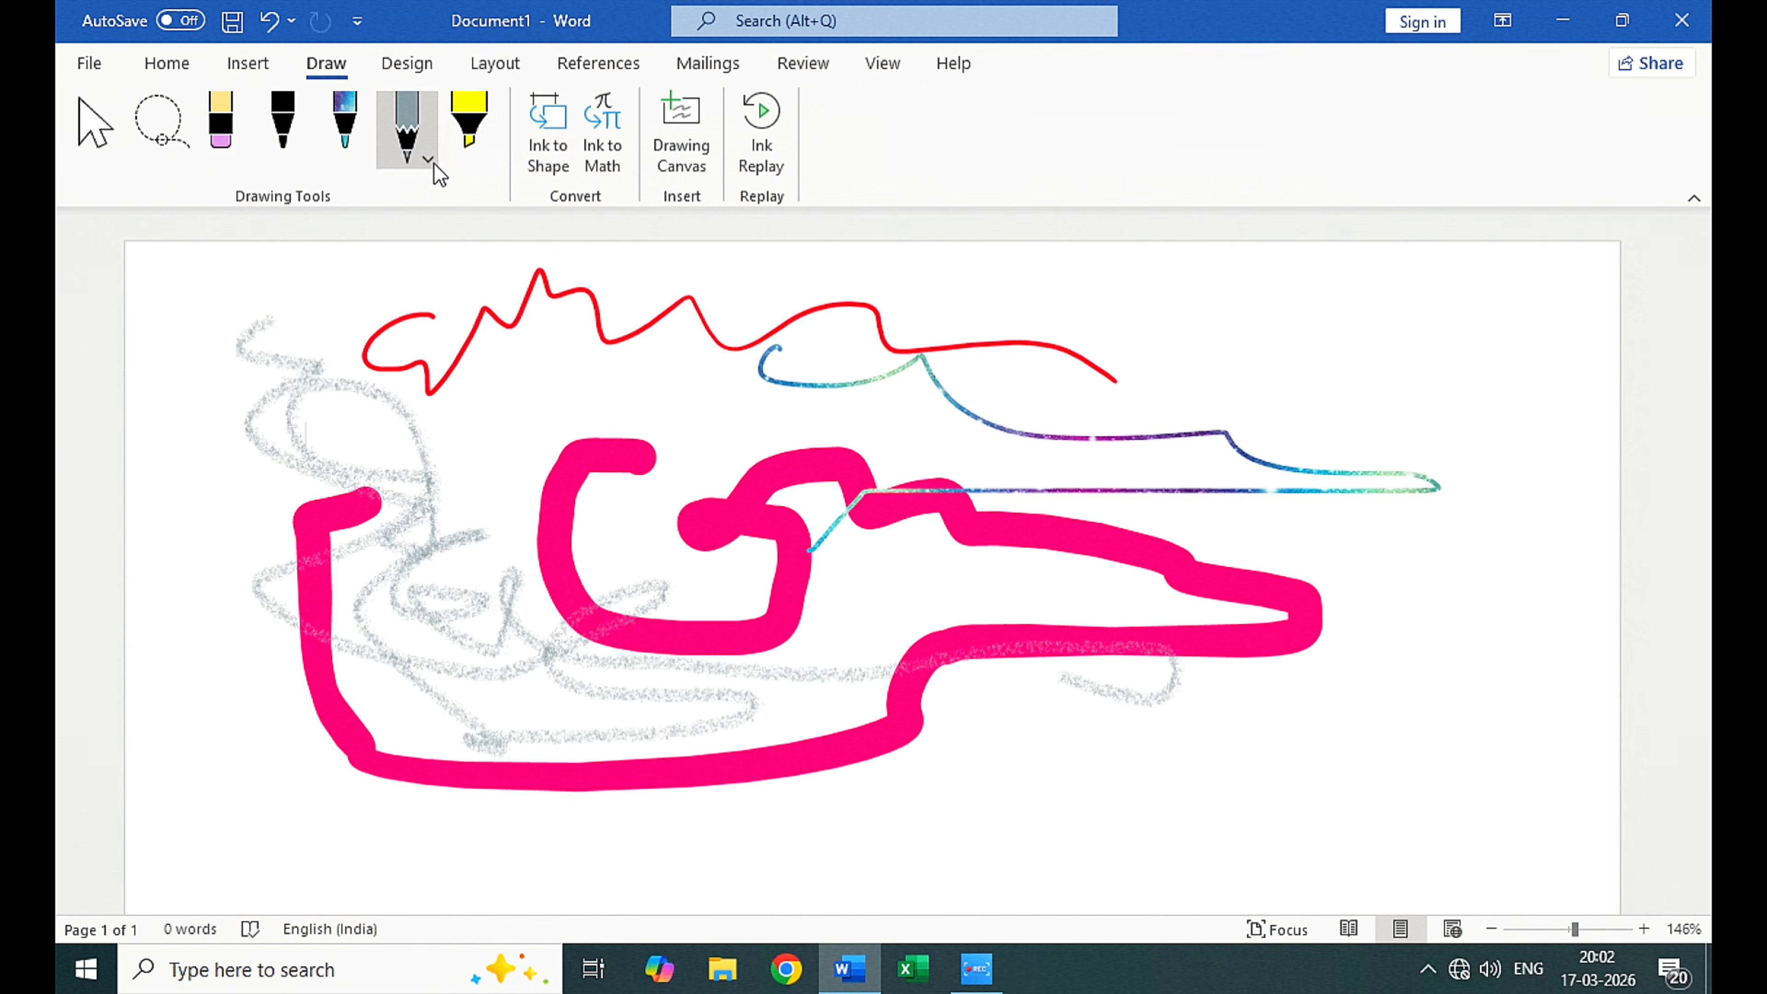
Step: Change the pencil to dark gray and draw looping scribbles around the upper and middle parts of the thick pink line
{"action": "left_click", "coordinate": [430, 161]}
{"action": "left_click", "coordinate": [435, 520]}
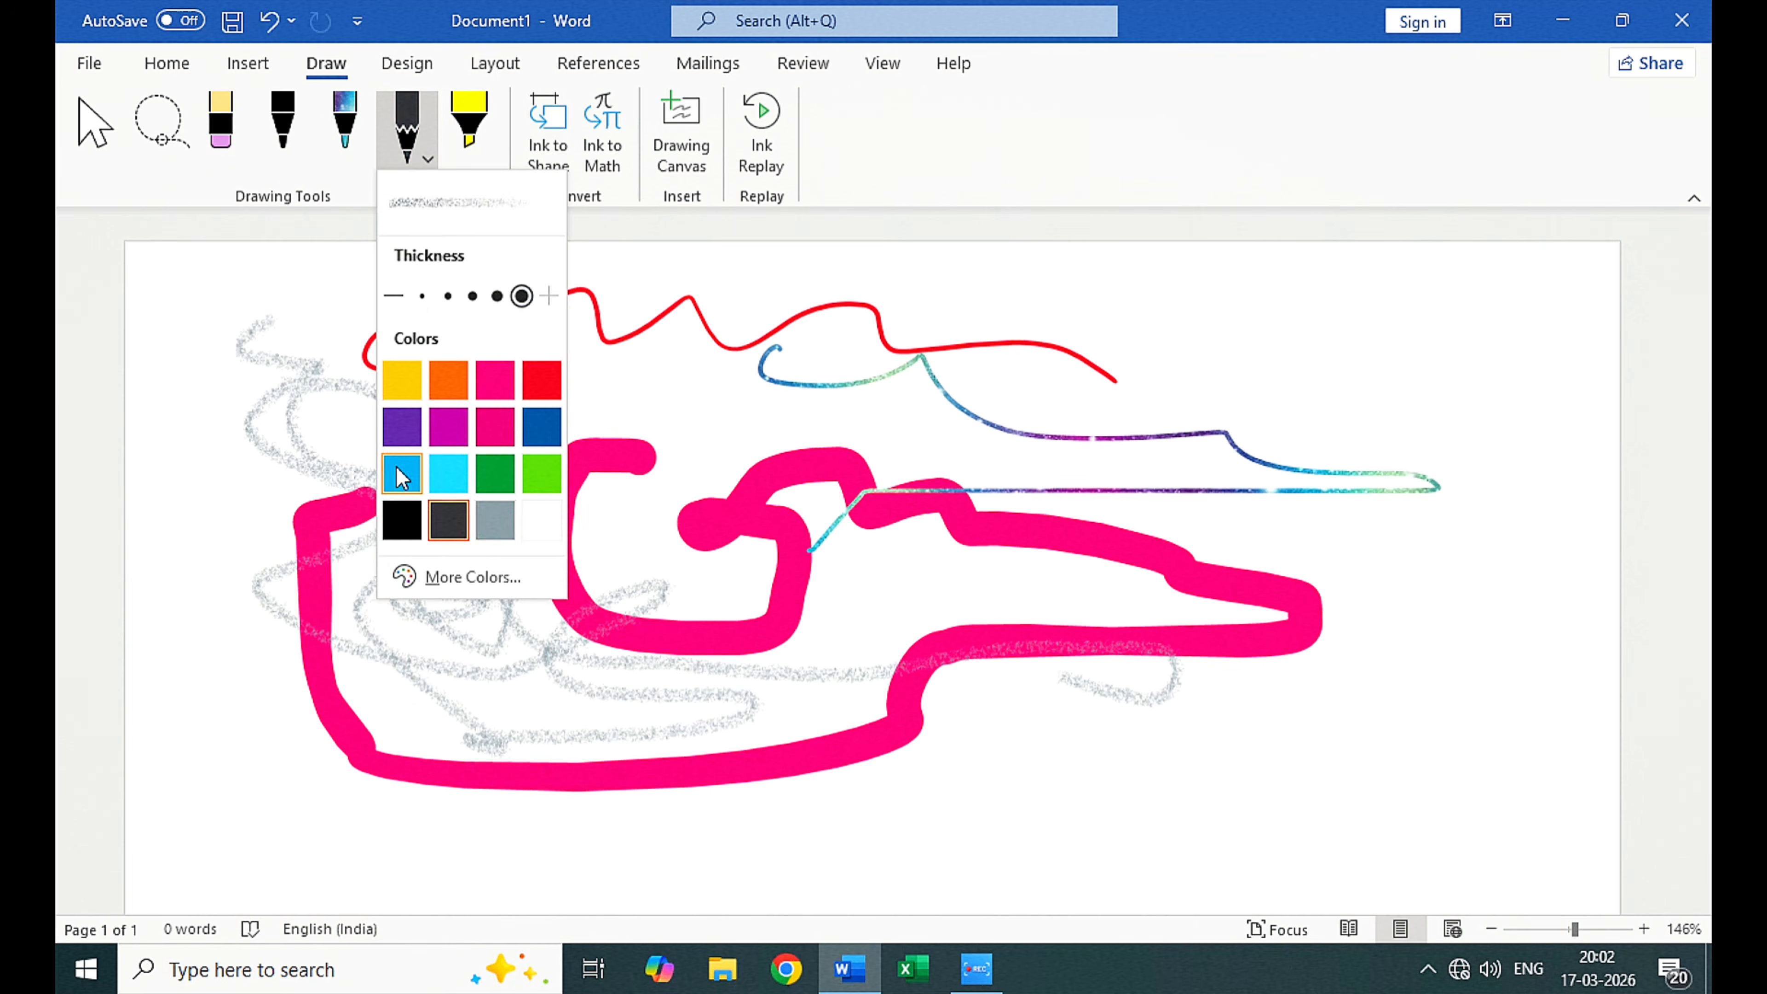
{"action": "left_click", "coordinate": [808, 438]}
{"action": "mouse_move", "coordinate": [863, 381]}
{"action": "left_mouse_down"}
{"action": "mouse_move", "coordinate": [788, 433]}
{"action": "mouse_move", "coordinate": [1092, 746]}
{"action": "mouse_move", "coordinate": [1175, 739]}
{"action": "left_mouse_up"}
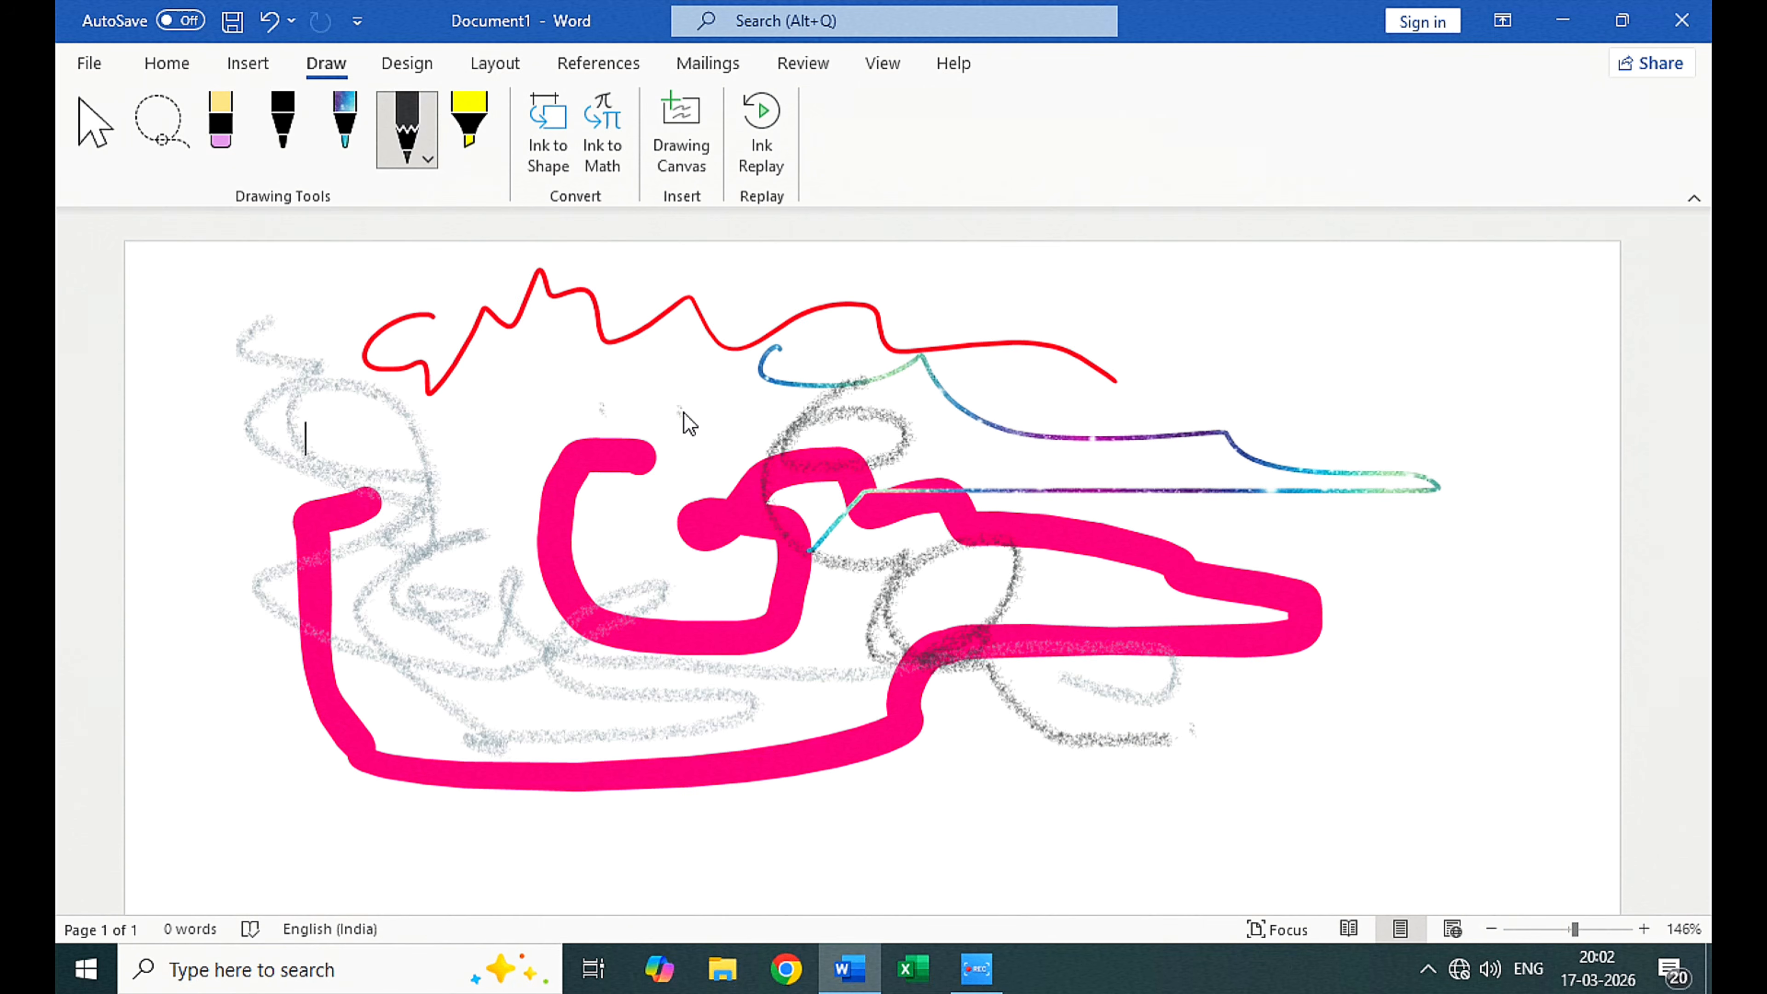
{"action": "mouse_move", "coordinate": [729, 410]}
{"action": "left_mouse_down"}
{"action": "mouse_move", "coordinate": [717, 446]}
{"action": "mouse_move", "coordinate": [656, 458]}
{"action": "left_mouse_up"}
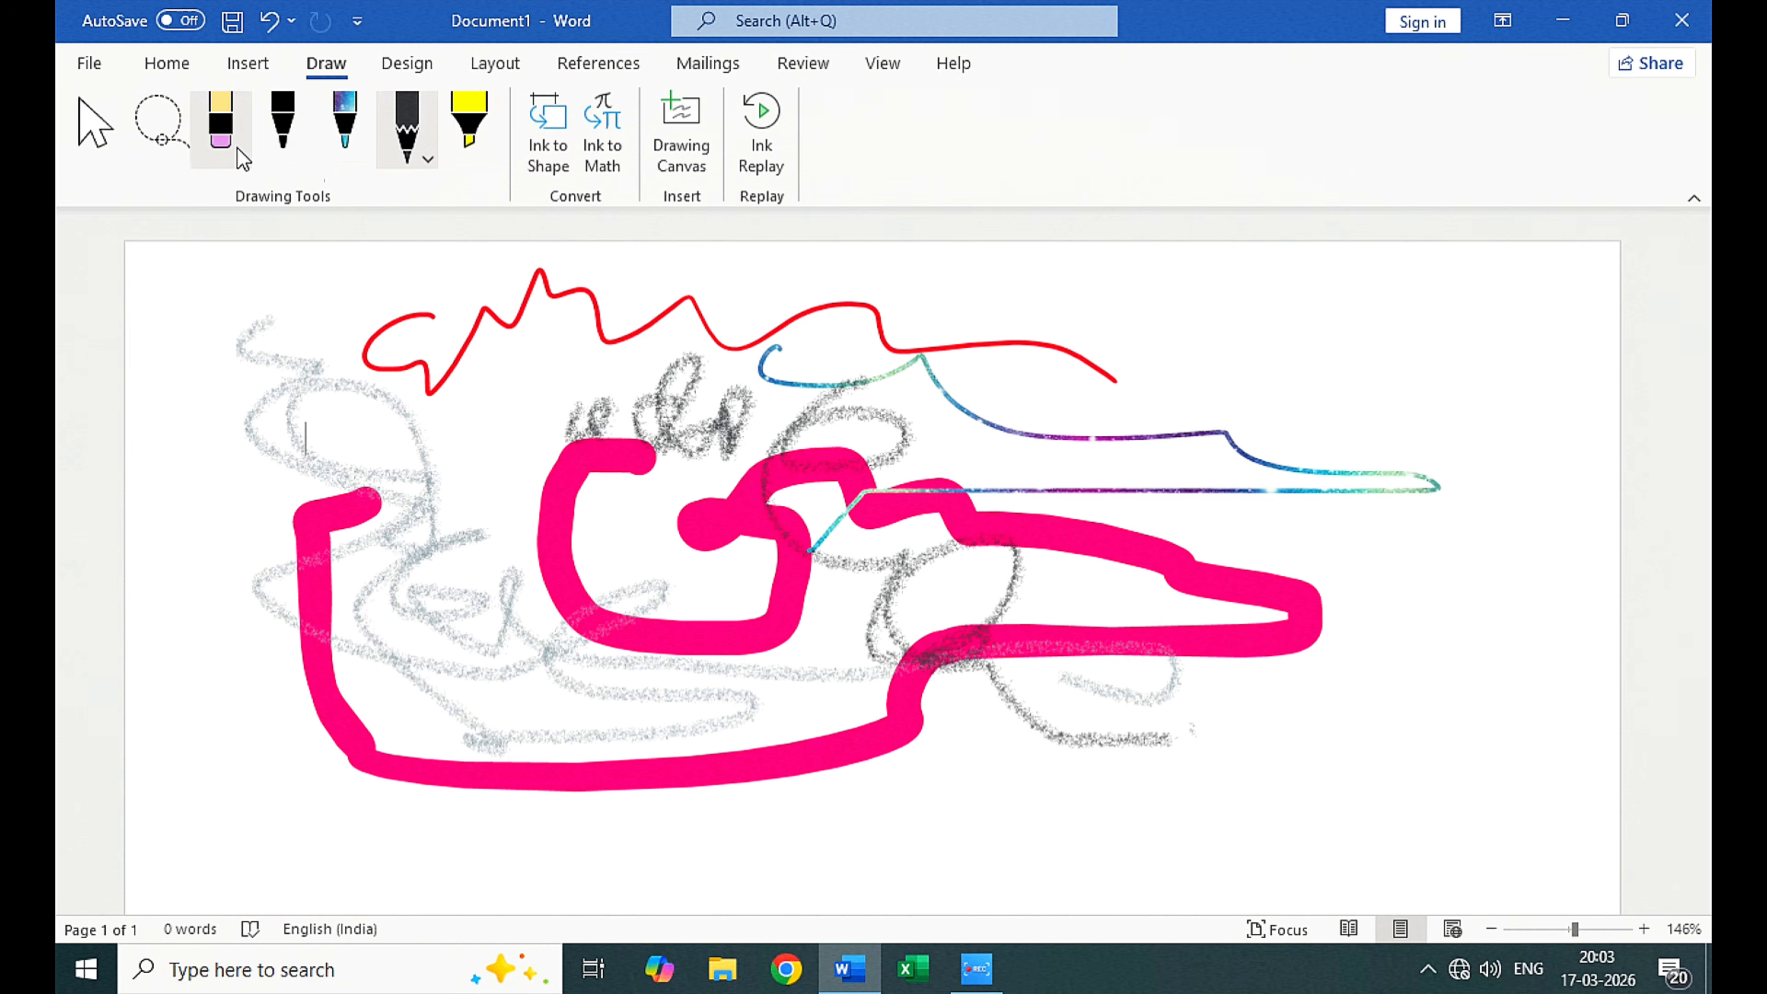
Step: Change the pencil to pink and draw a short winding stroke over the curl of the thick pink line
{"action": "left_click", "coordinate": [426, 157]}
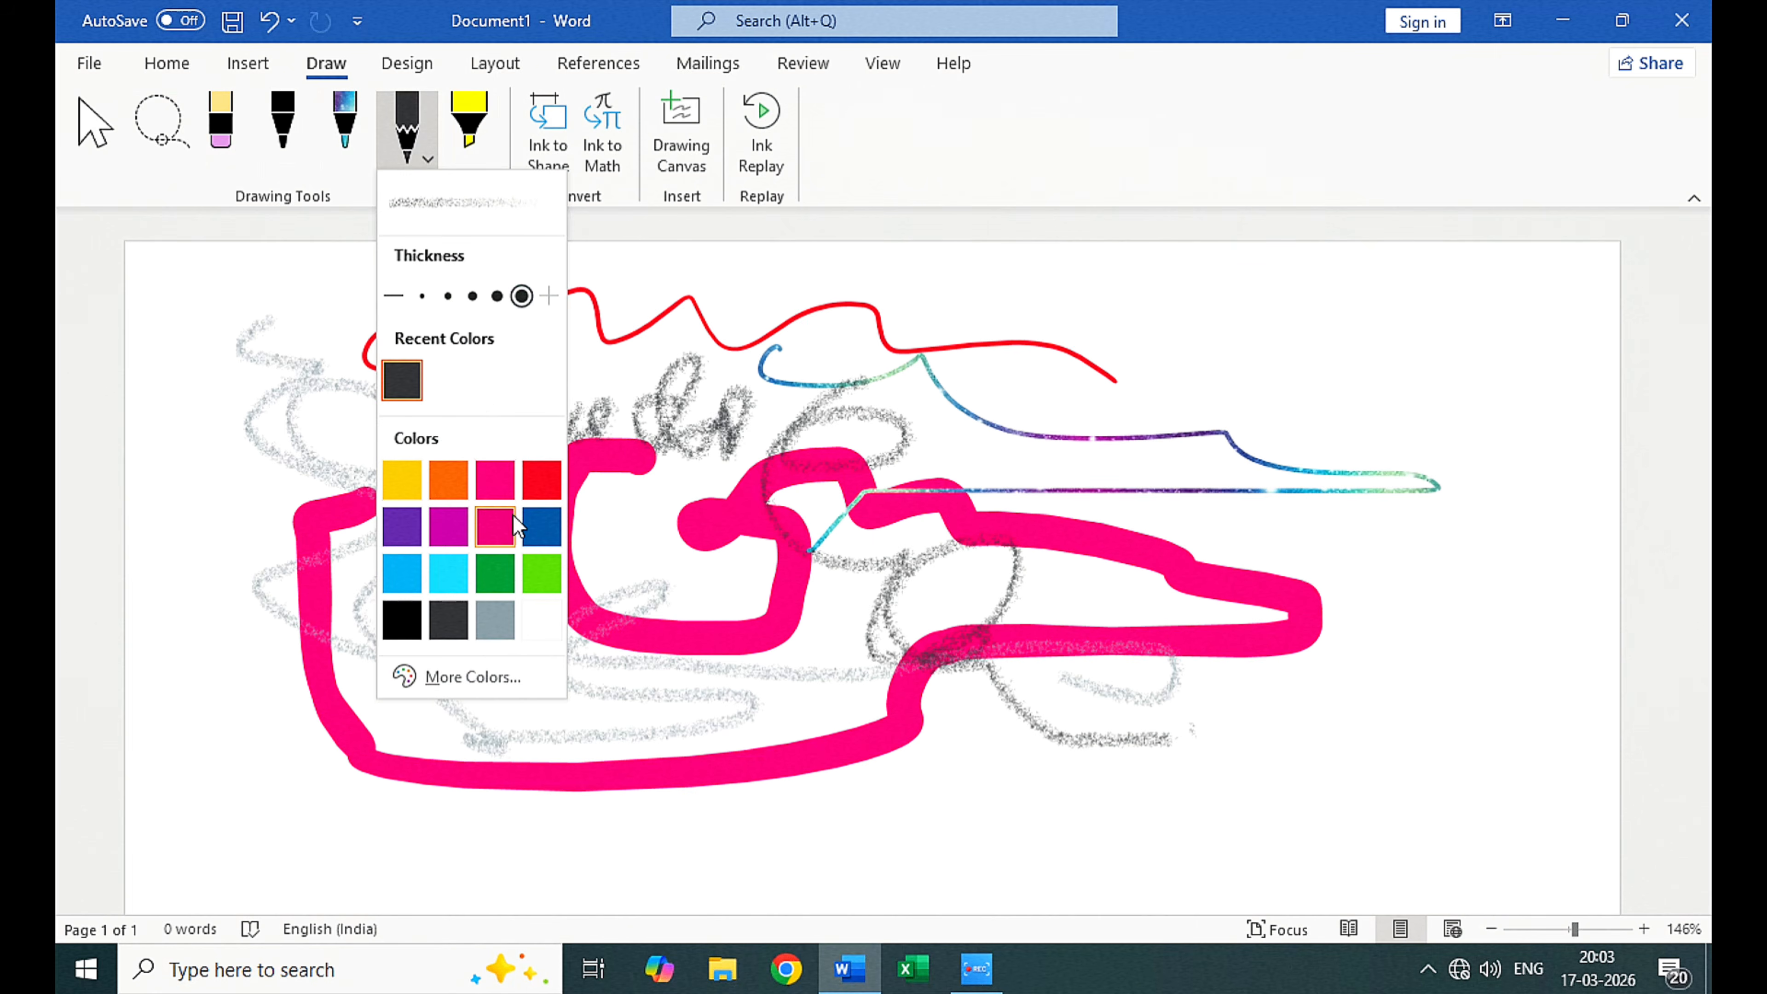
{"action": "left_click", "coordinate": [495, 480]}
{"action": "mouse_move", "coordinate": [580, 341]}
{"action": "left_mouse_down"}
{"action": "mouse_move", "coordinate": [584, 367]}
{"action": "mouse_move", "coordinate": [518, 452]}
{"action": "mouse_move", "coordinate": [670, 579]}
{"action": "left_mouse_up"}
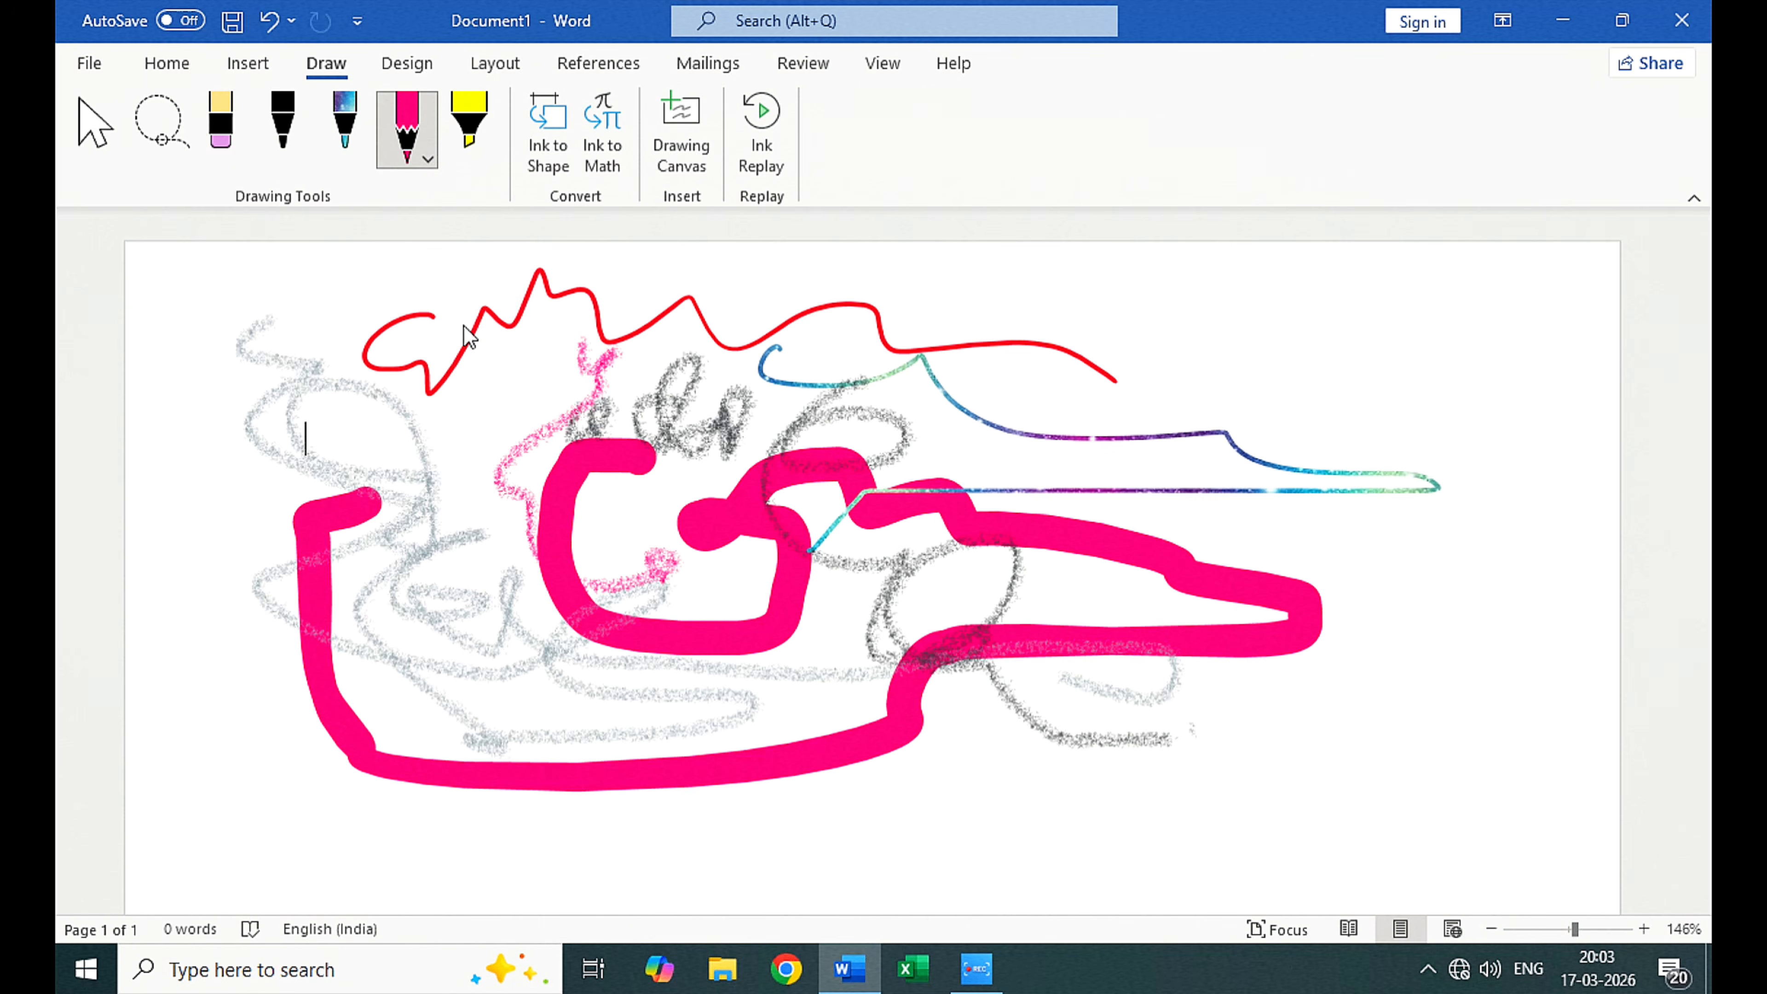
Step: Try the yellow highlighter with yellow text highlighting, and draw a broad yellow band across the upper scribbles
{"action": "left_click", "coordinate": [486, 140]}
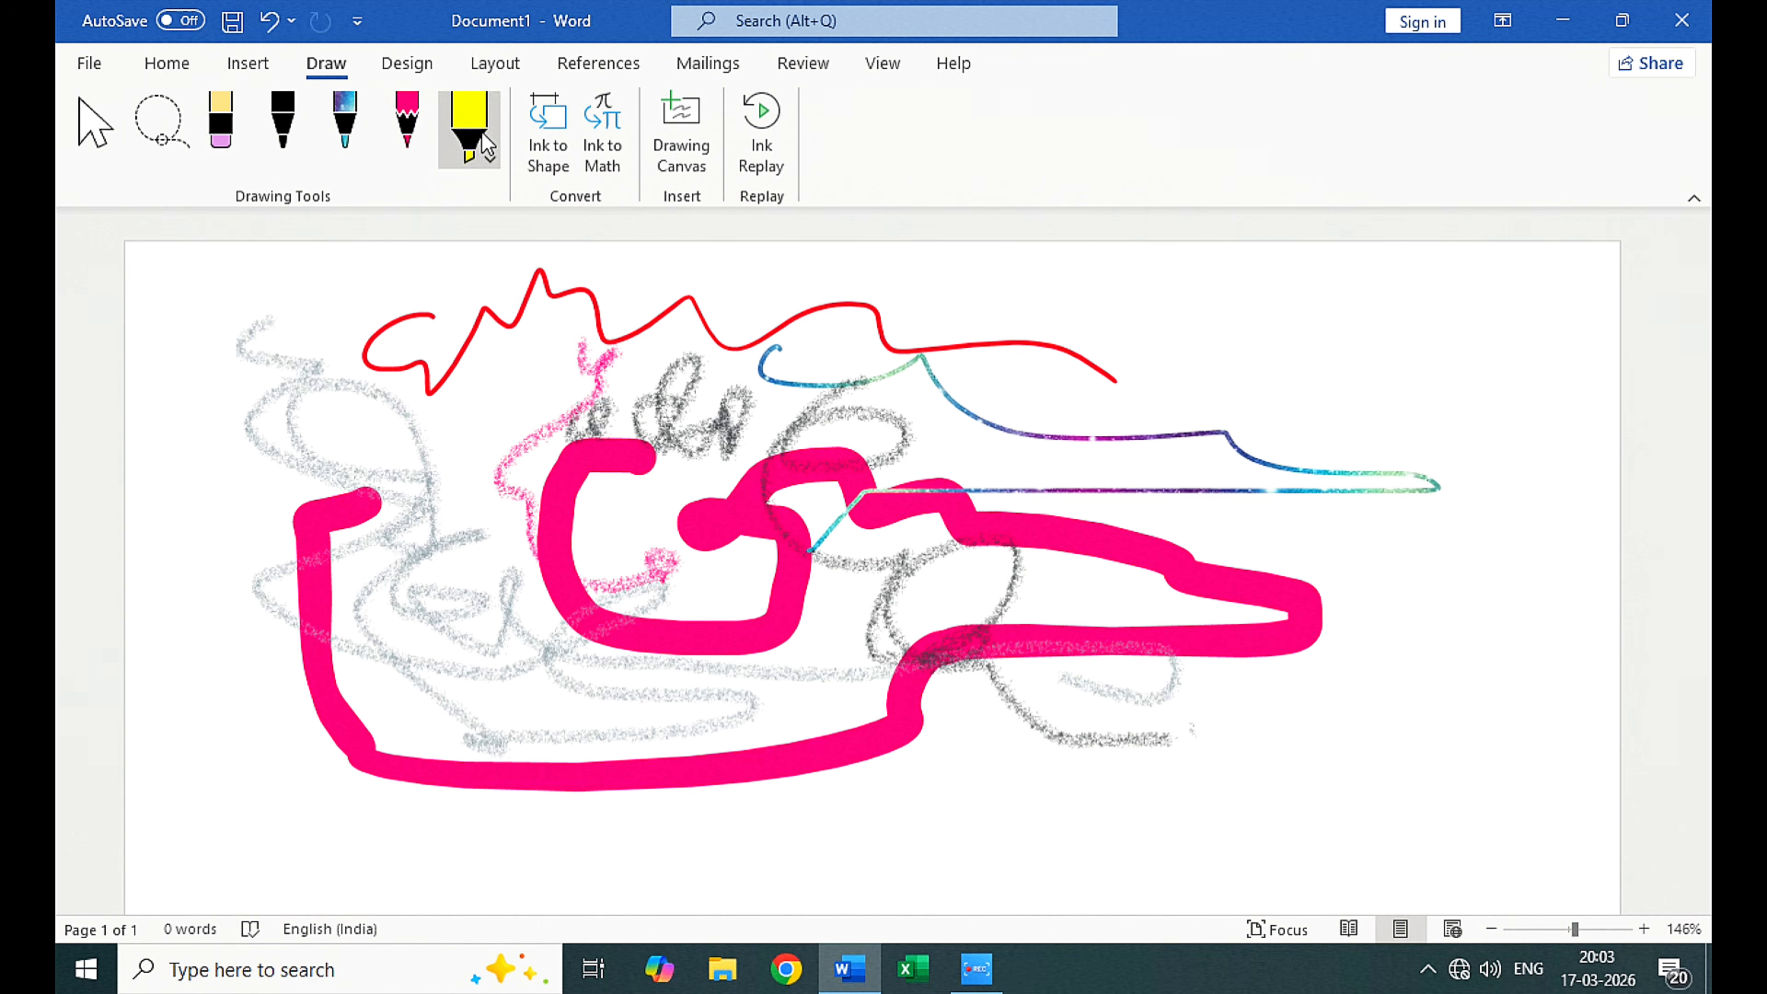
{"action": "left_click", "coordinate": [167, 63]}
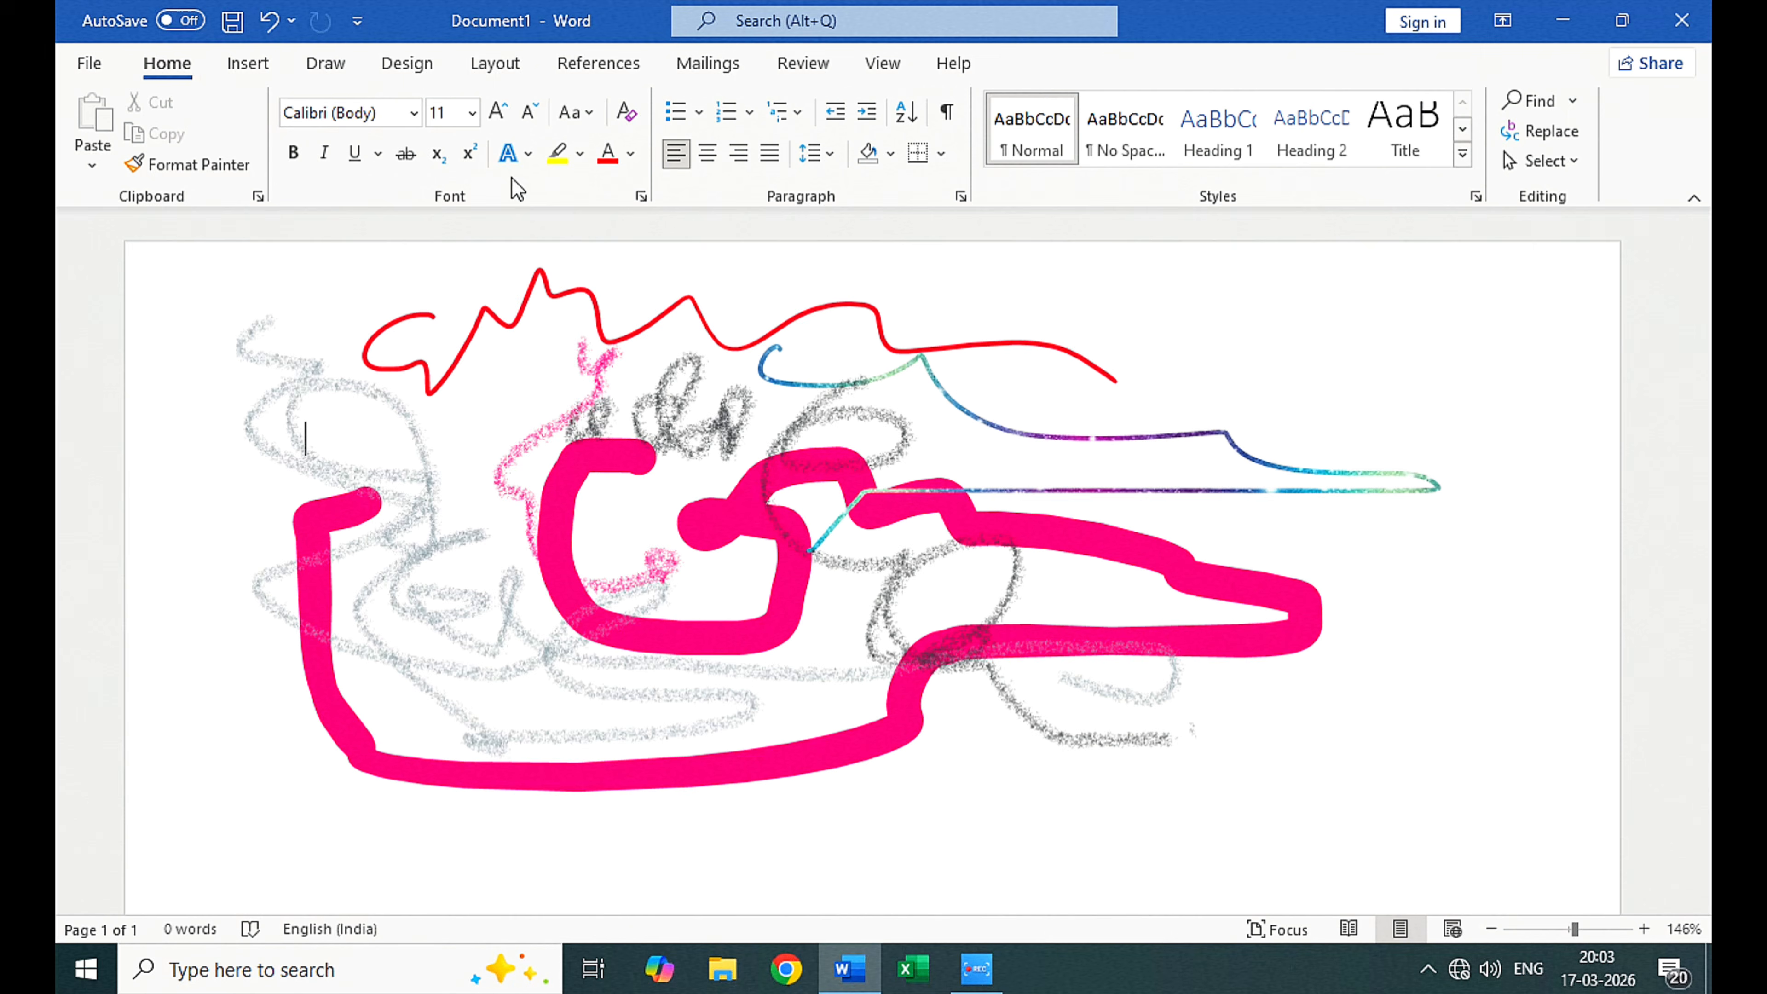
{"action": "left_click", "coordinate": [580, 154]}
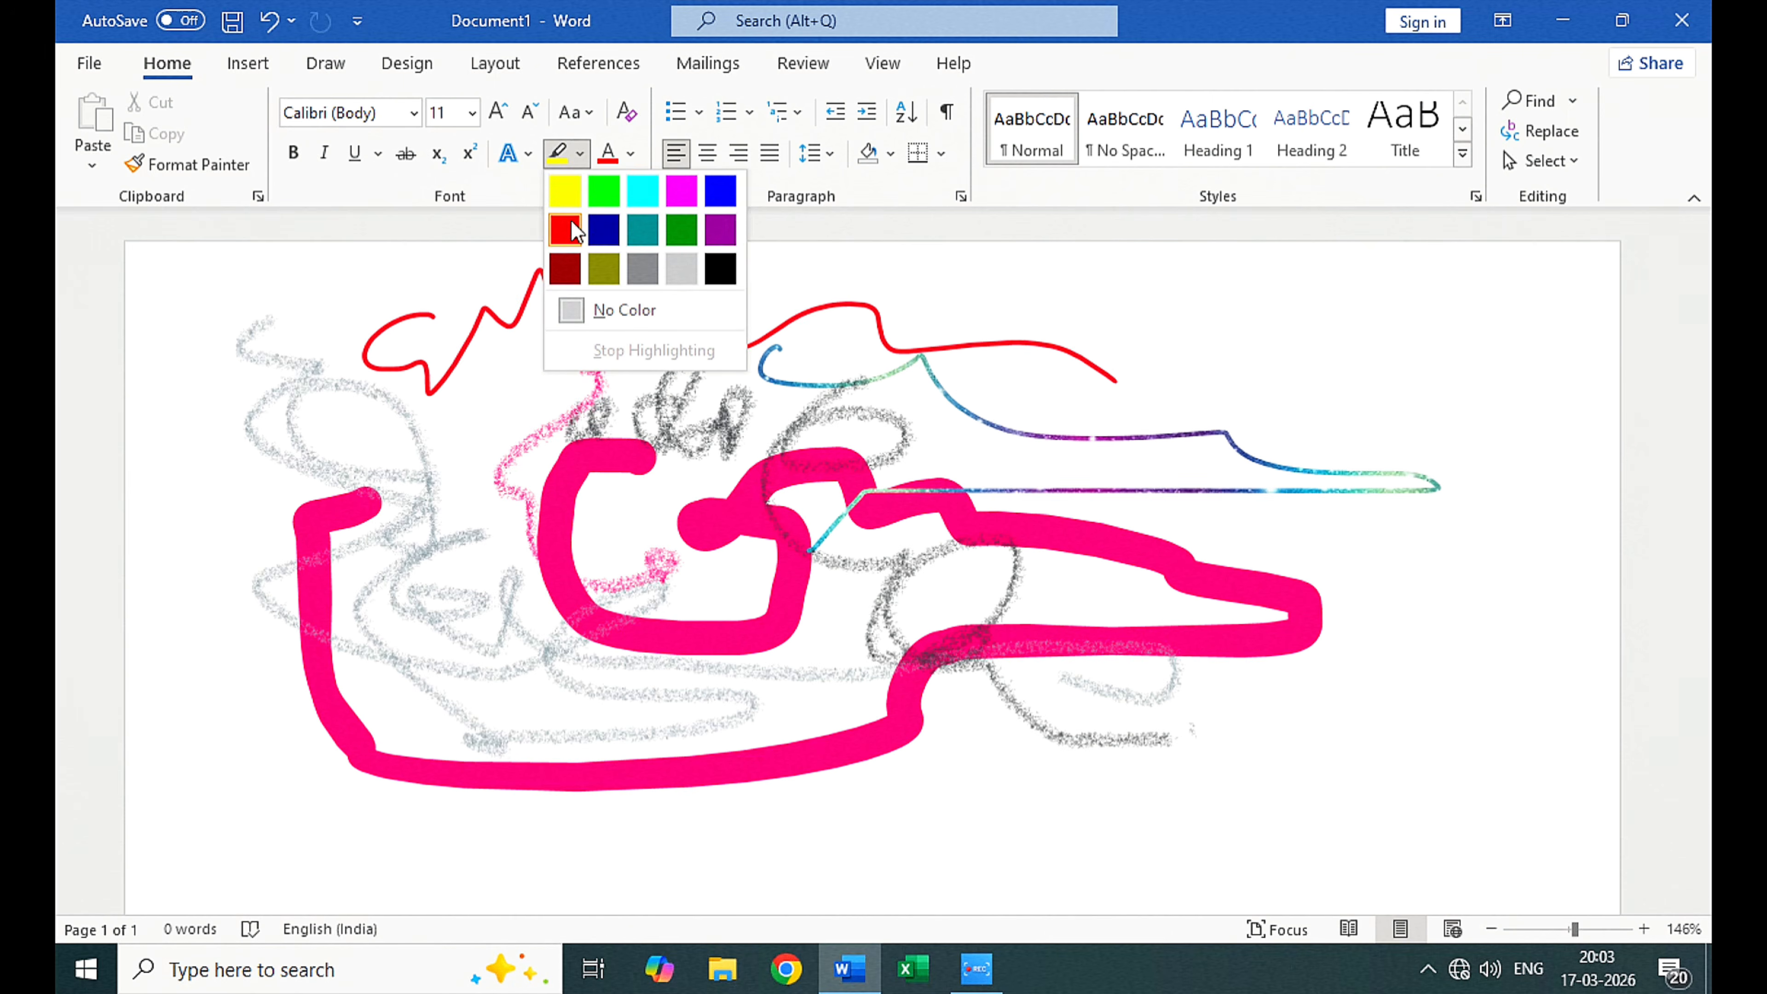
{"action": "left_click", "coordinate": [564, 195]}
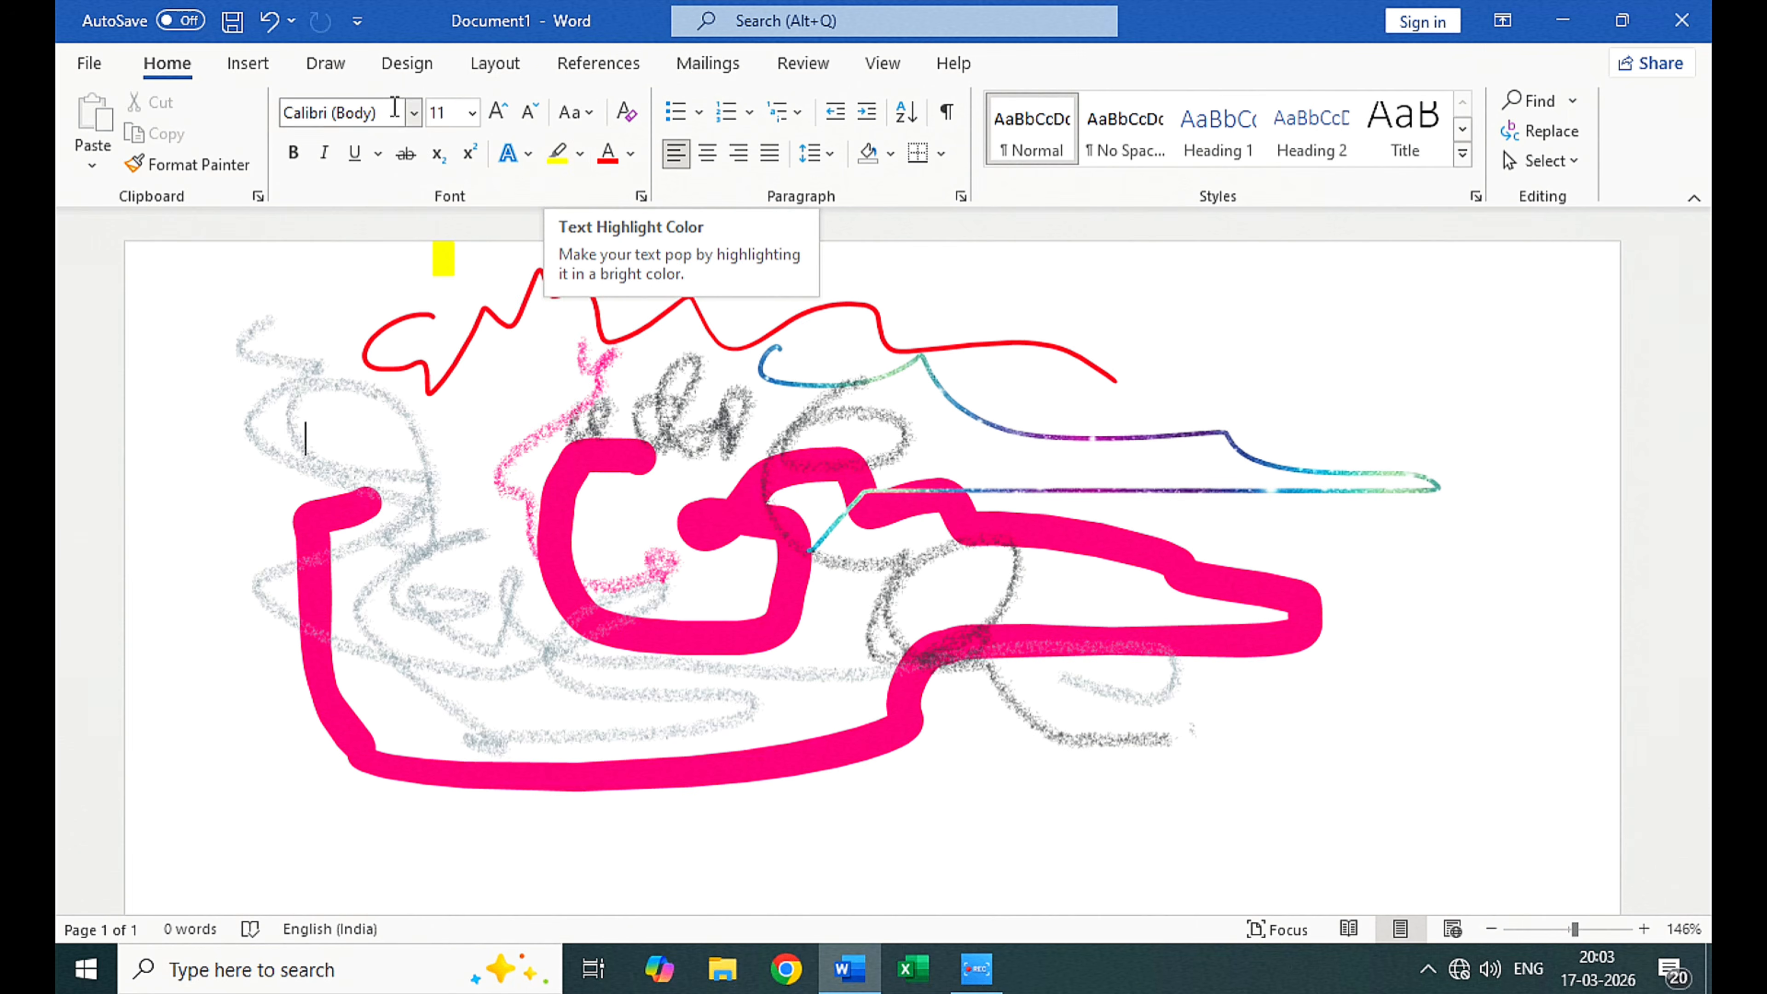
{"action": "left_click", "coordinate": [326, 62]}
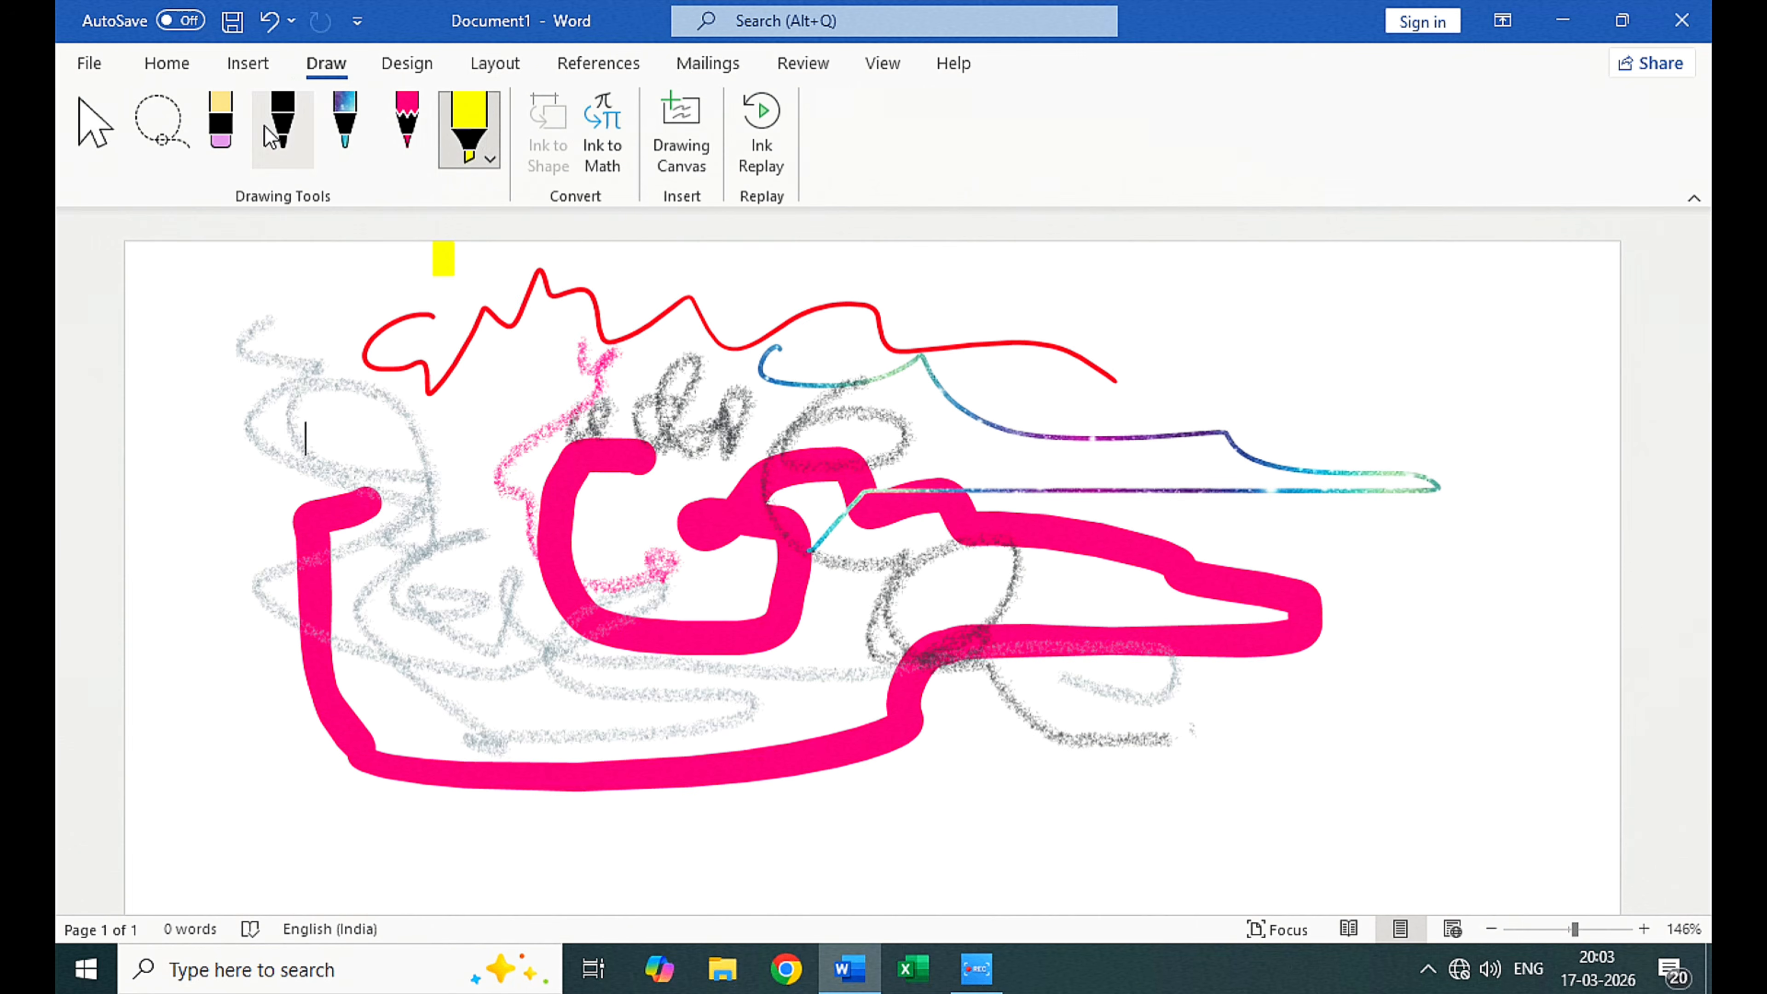
{"action": "left_click", "coordinate": [166, 63]}
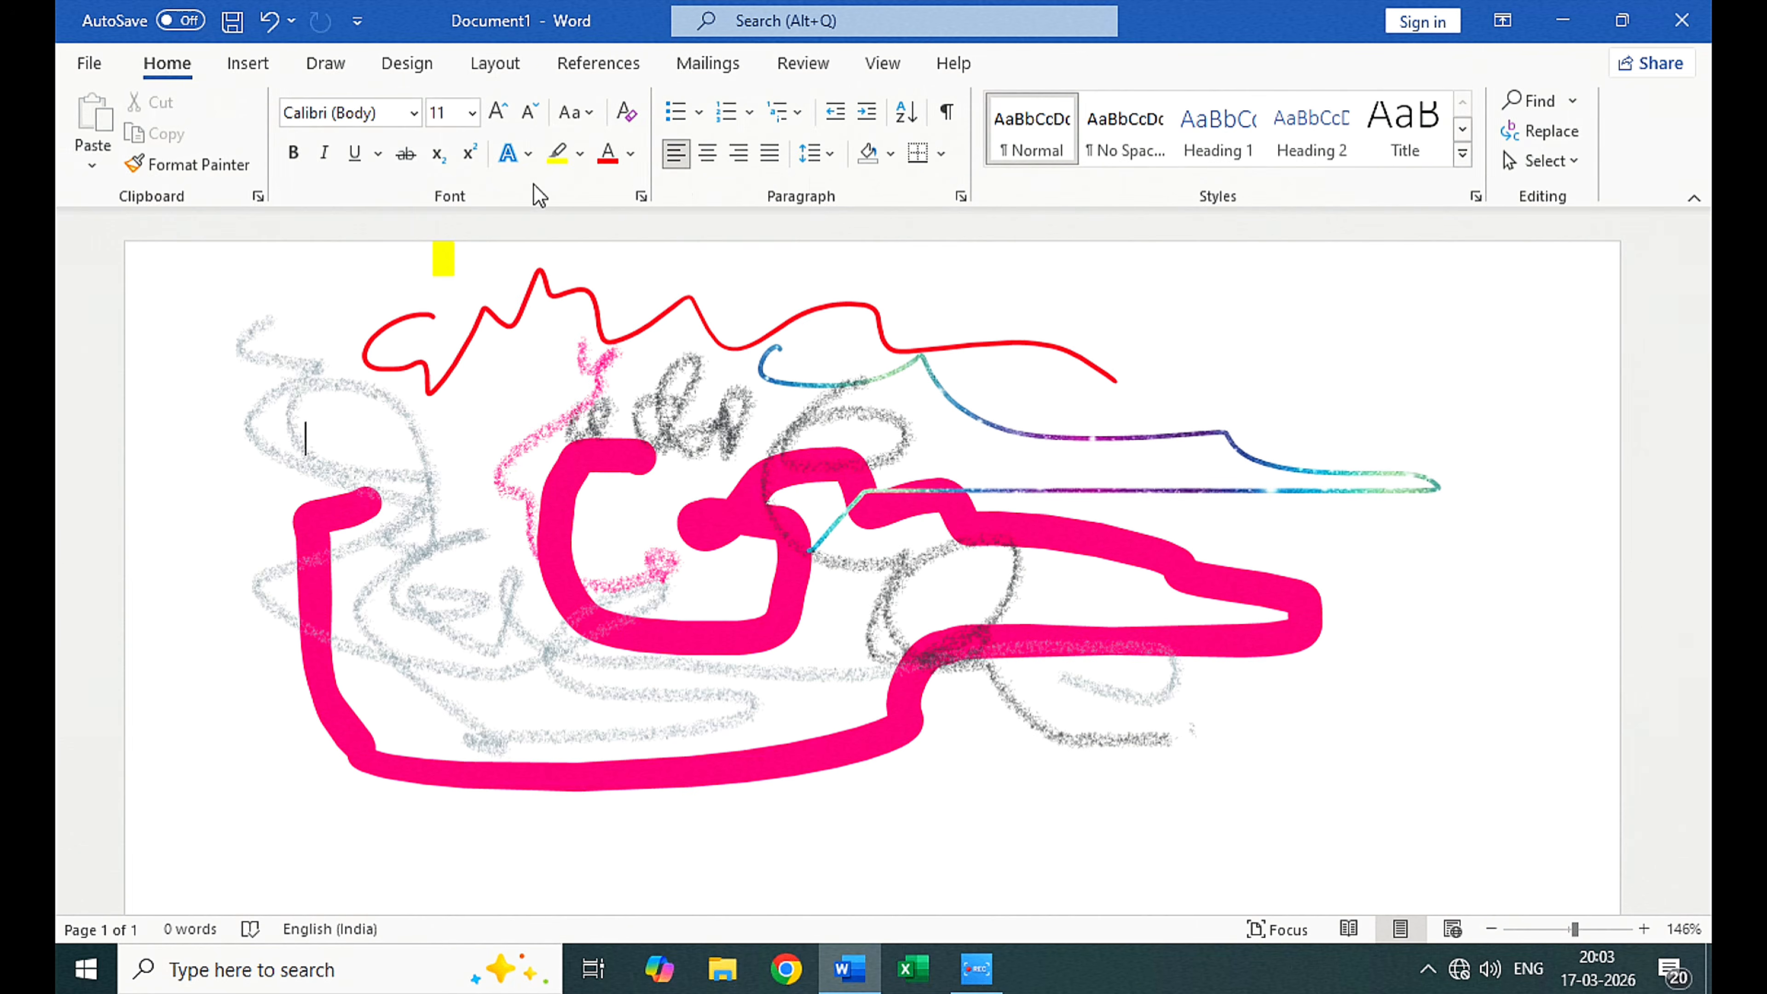
{"action": "left_click", "coordinate": [579, 153]}
{"action": "left_click", "coordinate": [564, 186]}
{"action": "left_click", "coordinate": [575, 395]}
{"action": "left_click_drag", "start_coordinate": [407, 371], "coordinate": [861, 369]}
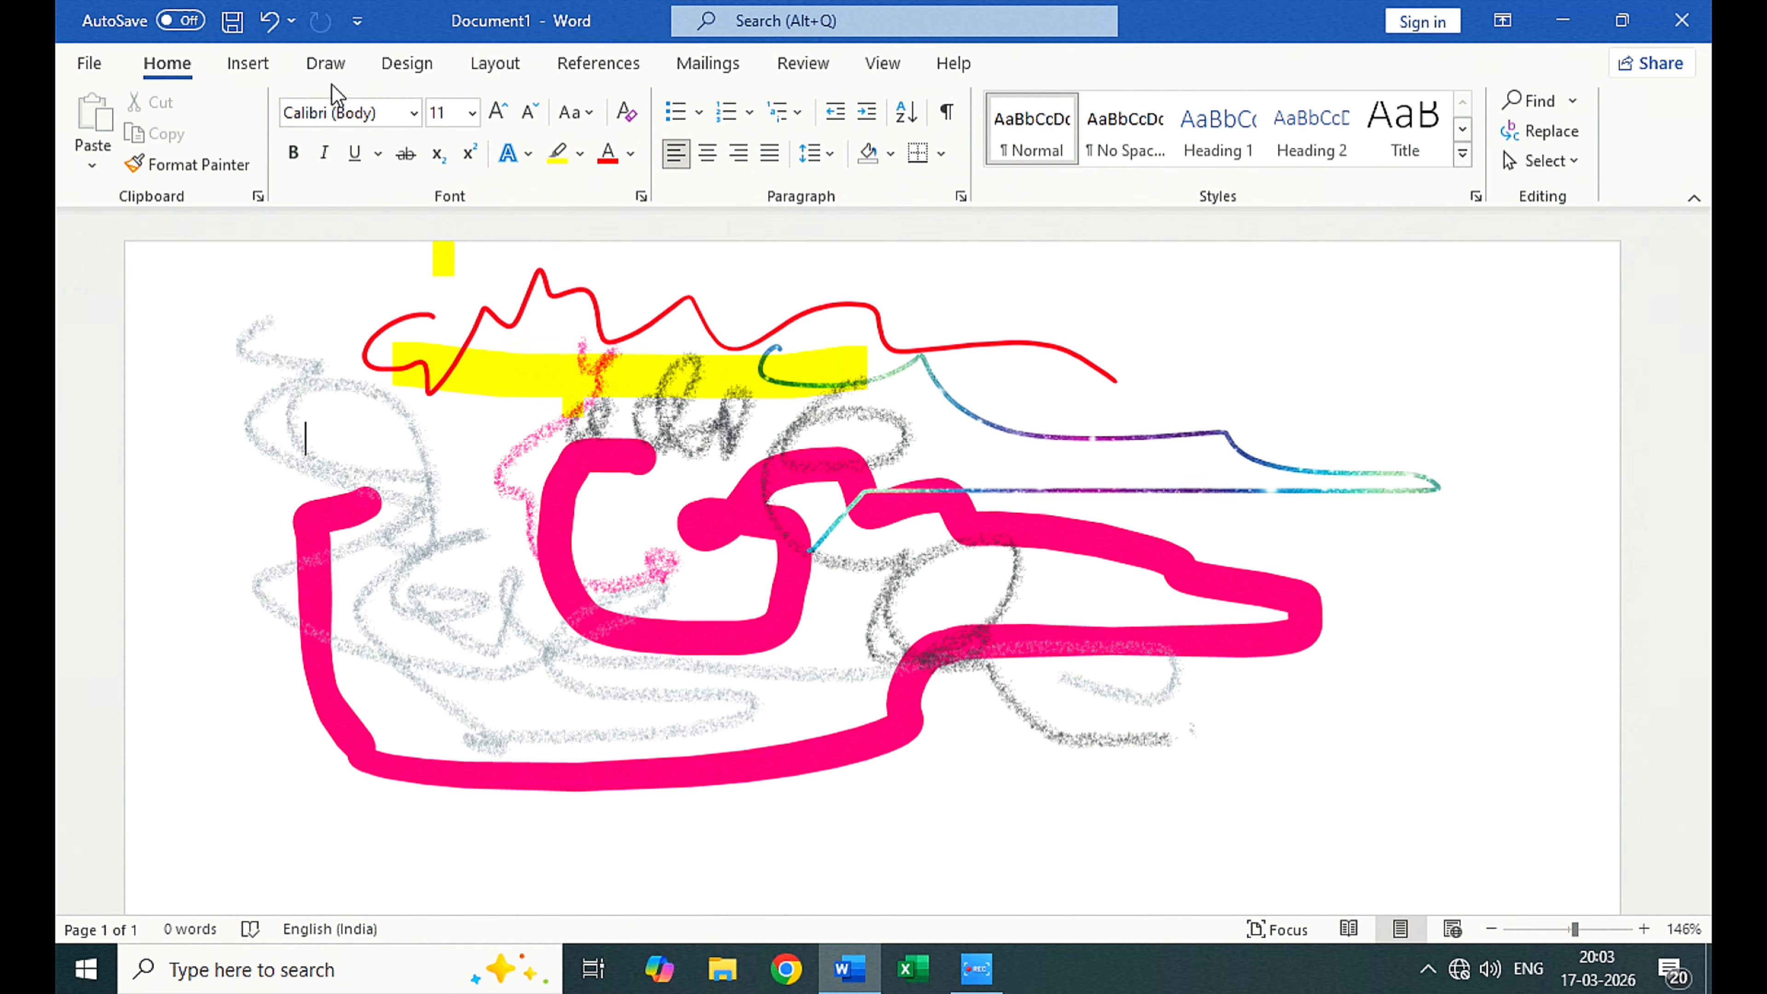
Step: Undo the yellow highlighter strokes and the short pink pencil stroke
{"action": "left_click", "coordinate": [264, 27]}
{"action": "left_click", "coordinate": [264, 26]}
{"action": "left_click", "coordinate": [264, 26]}
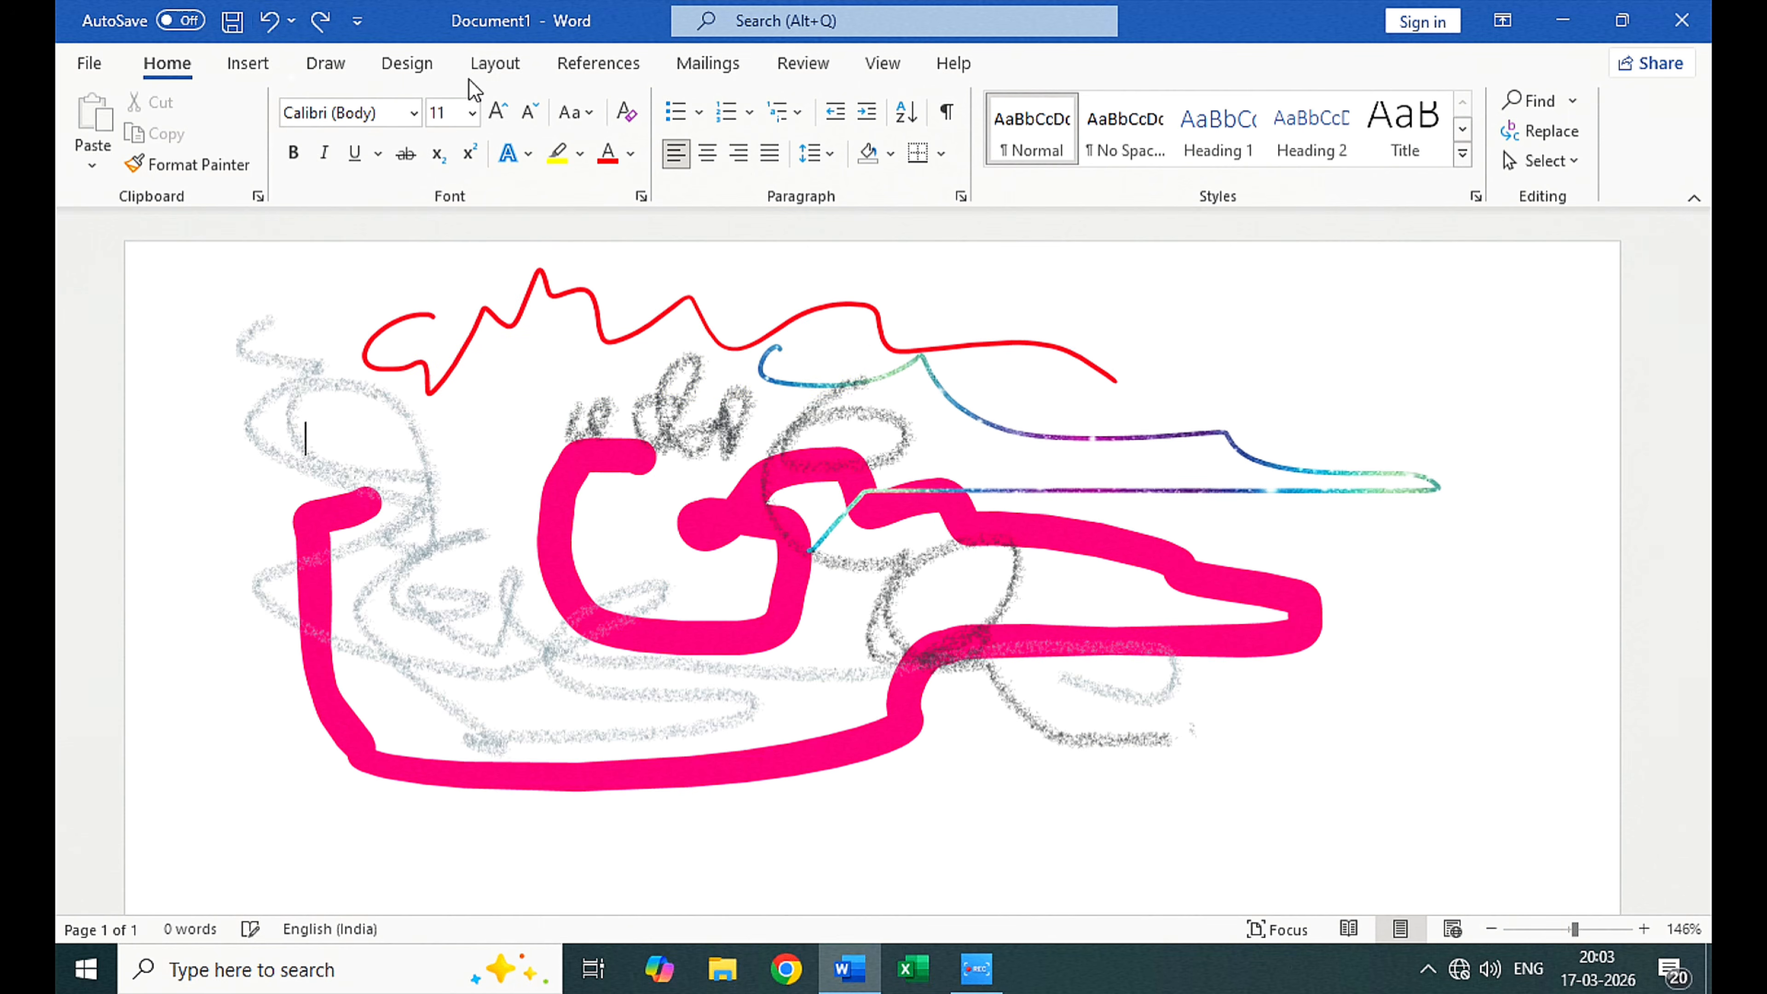
{"action": "left_click", "coordinate": [327, 64]}
{"action": "left_click", "coordinate": [487, 125]}
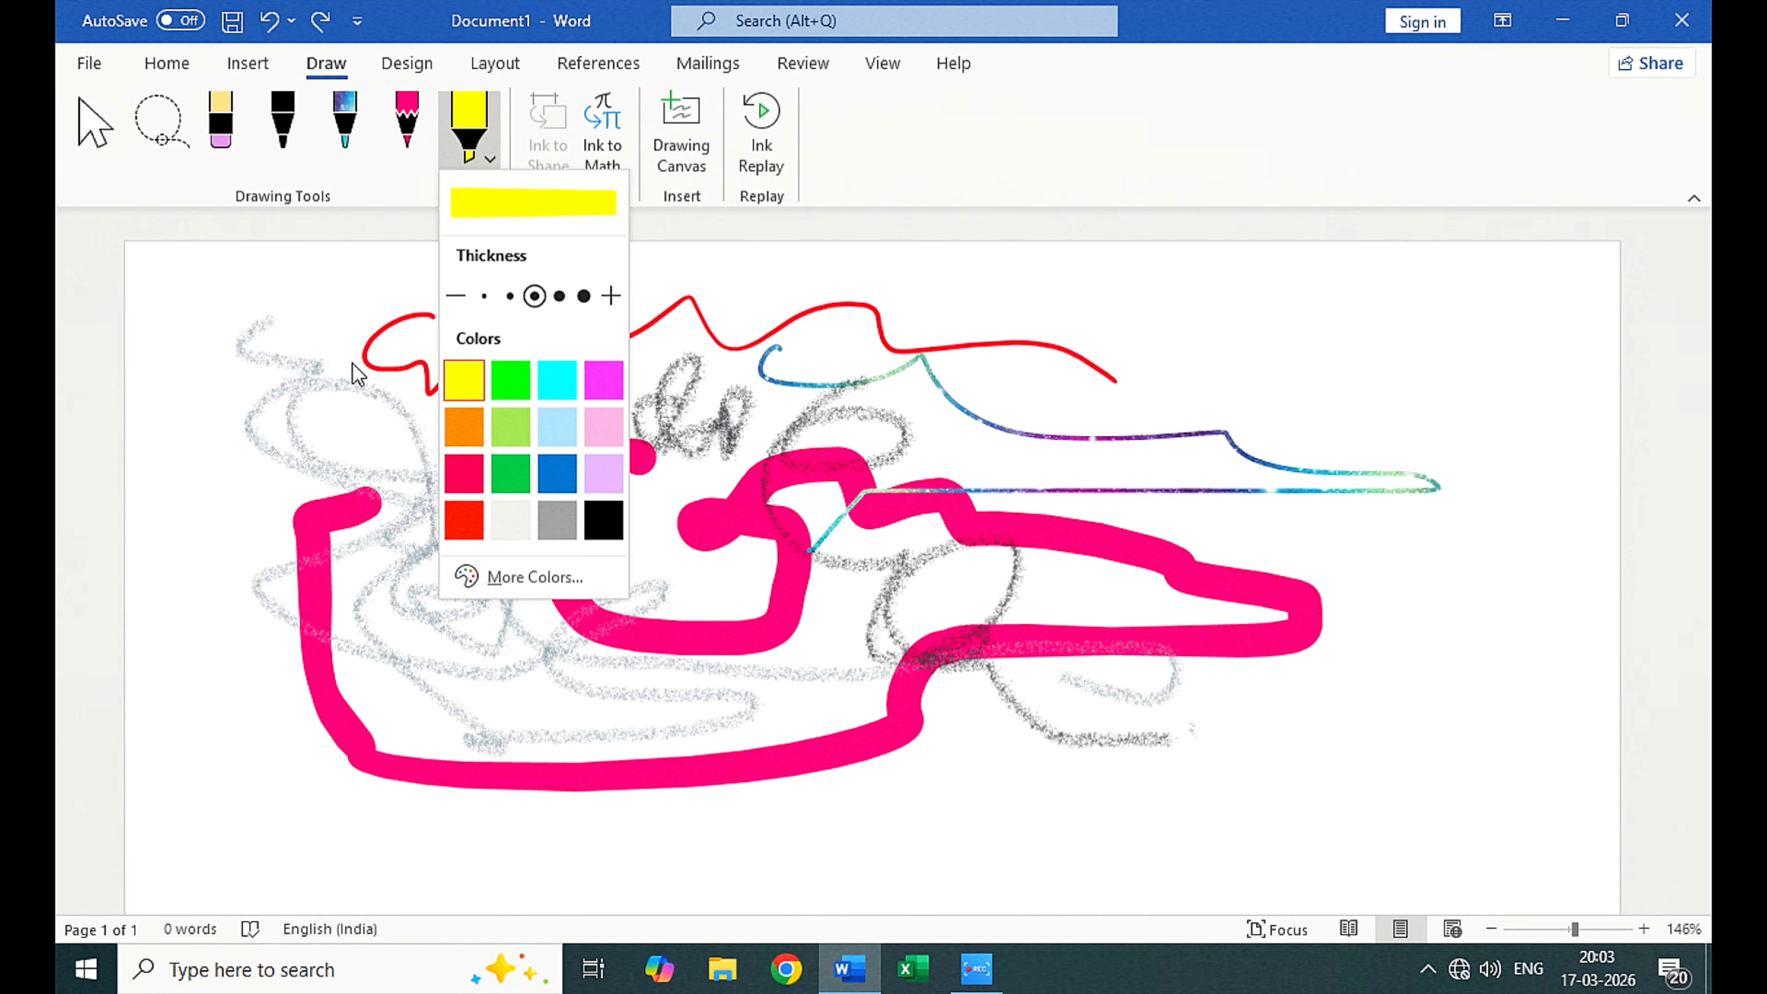
{"action": "left_click", "coordinate": [411, 119]}
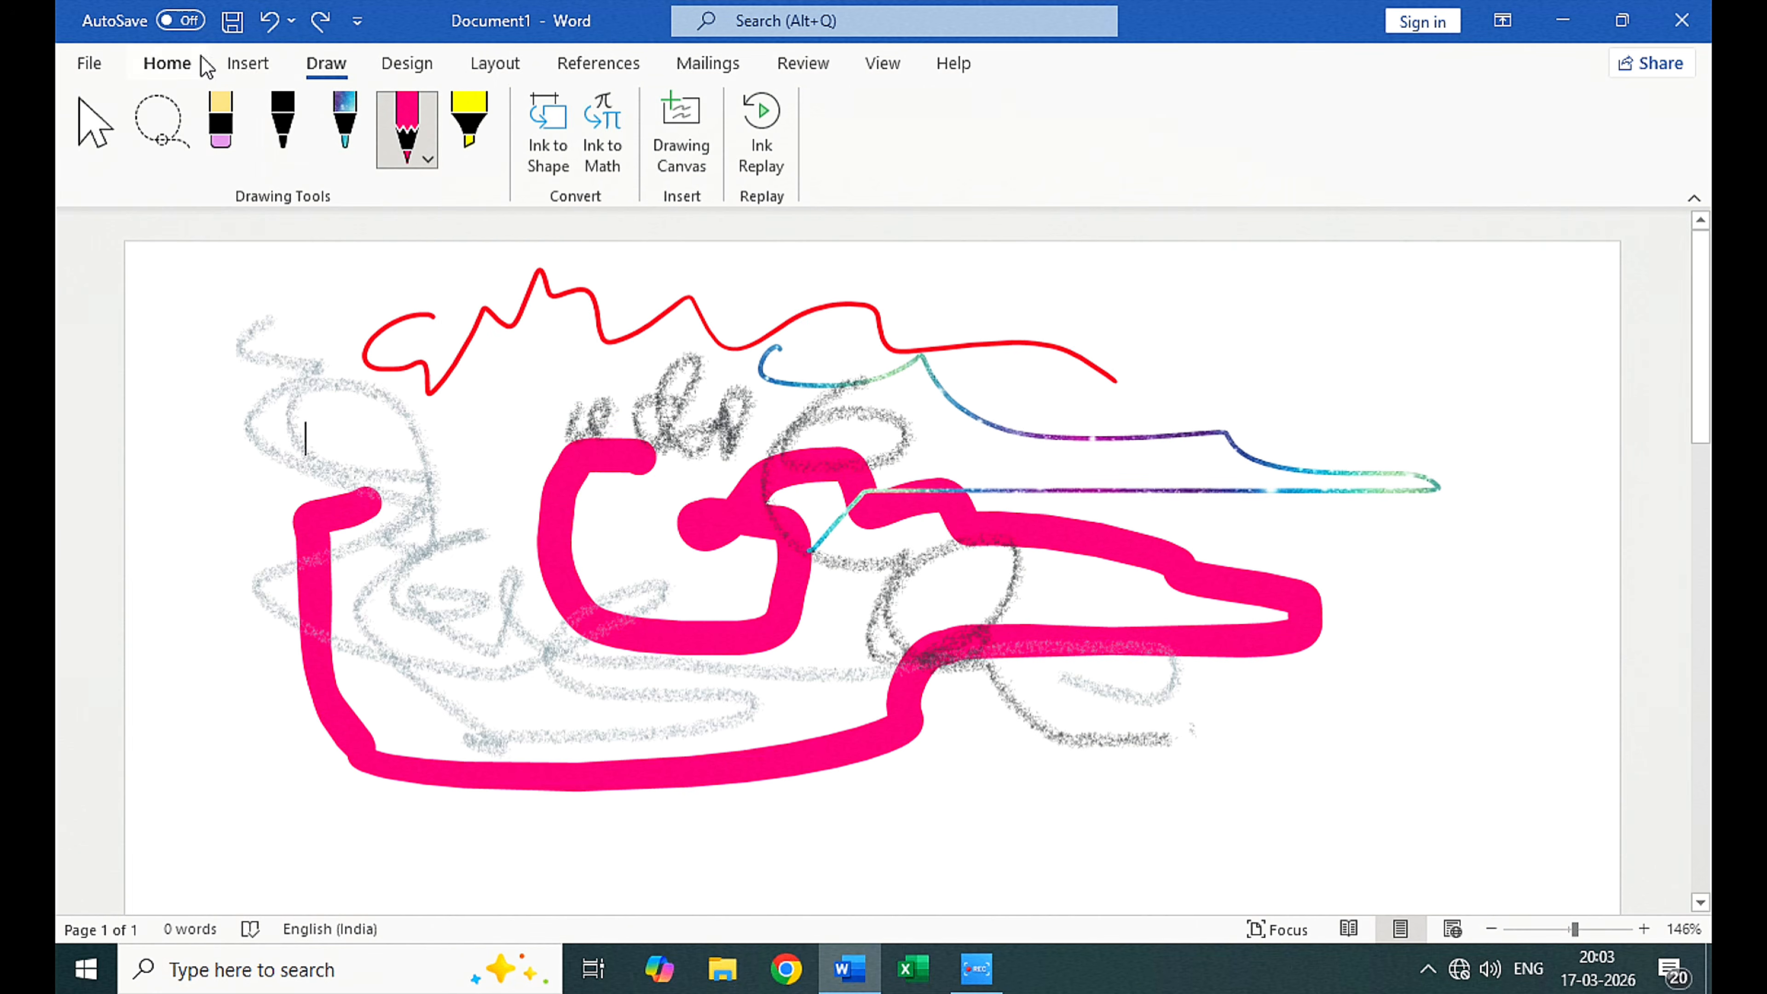
Step: Return from drawing to text entry and generate sample paragraphs below the thick pink line with =rand()
{"action": "left_click", "coordinate": [90, 122]}
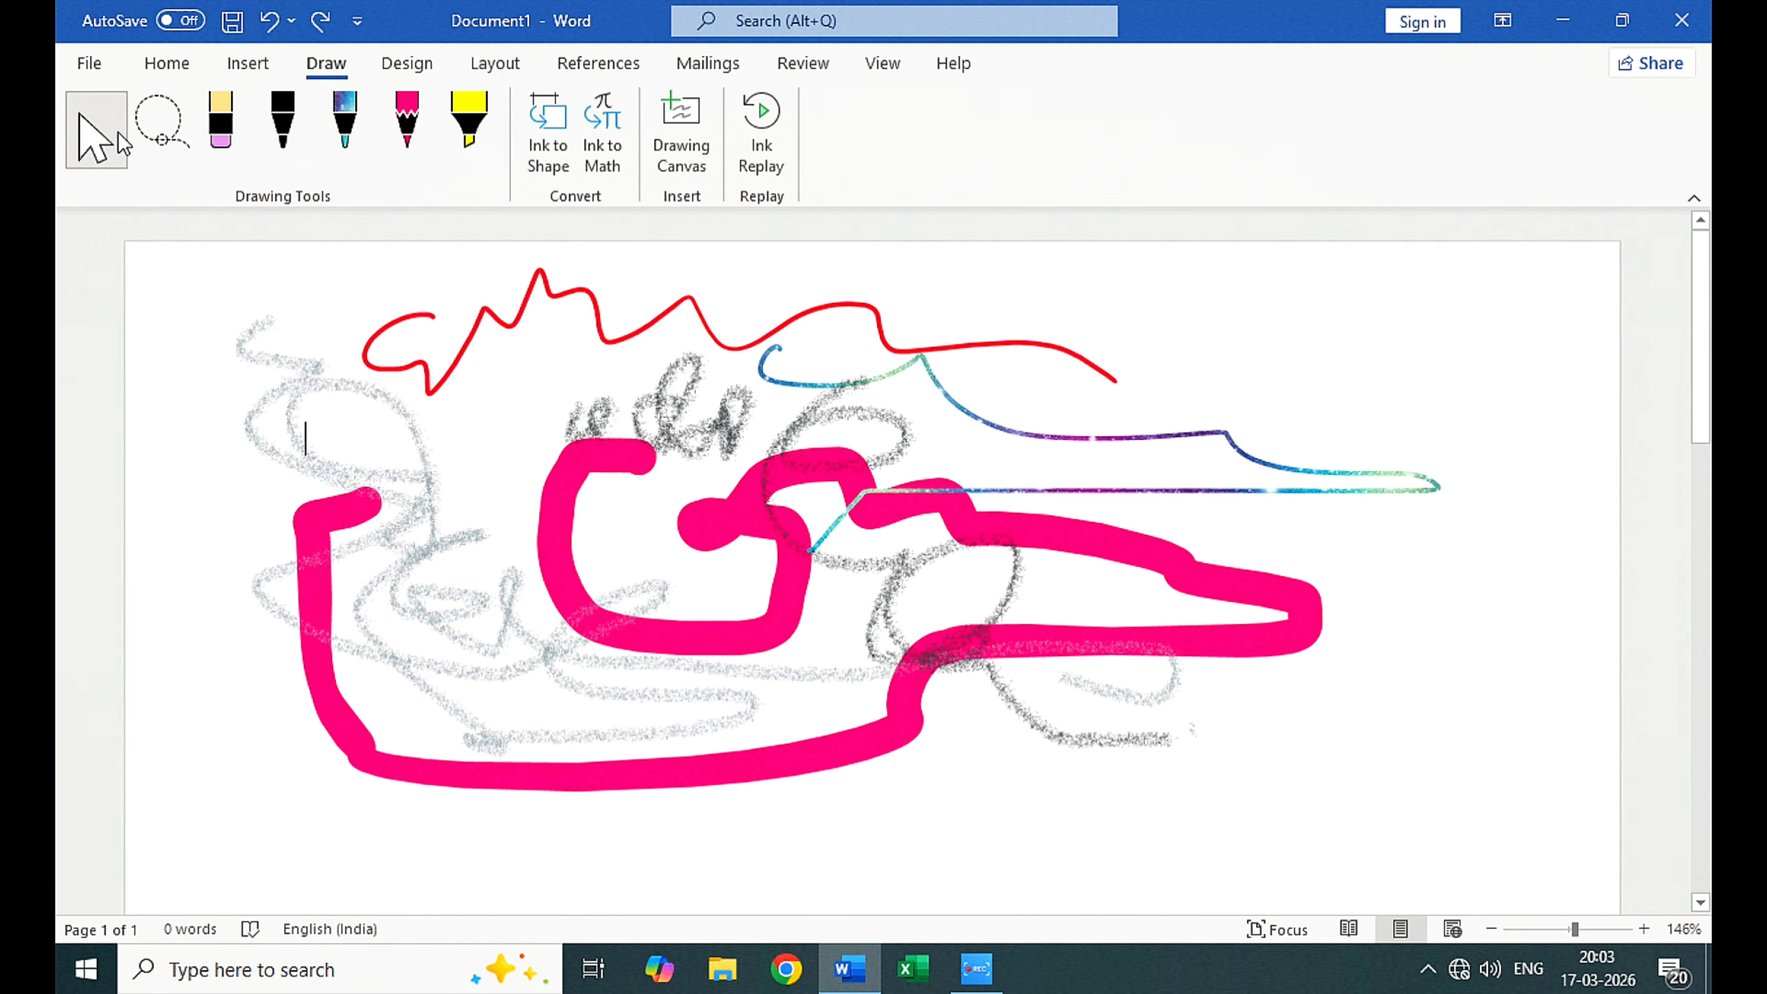
{"action": "left_click", "coordinate": [191, 68]}
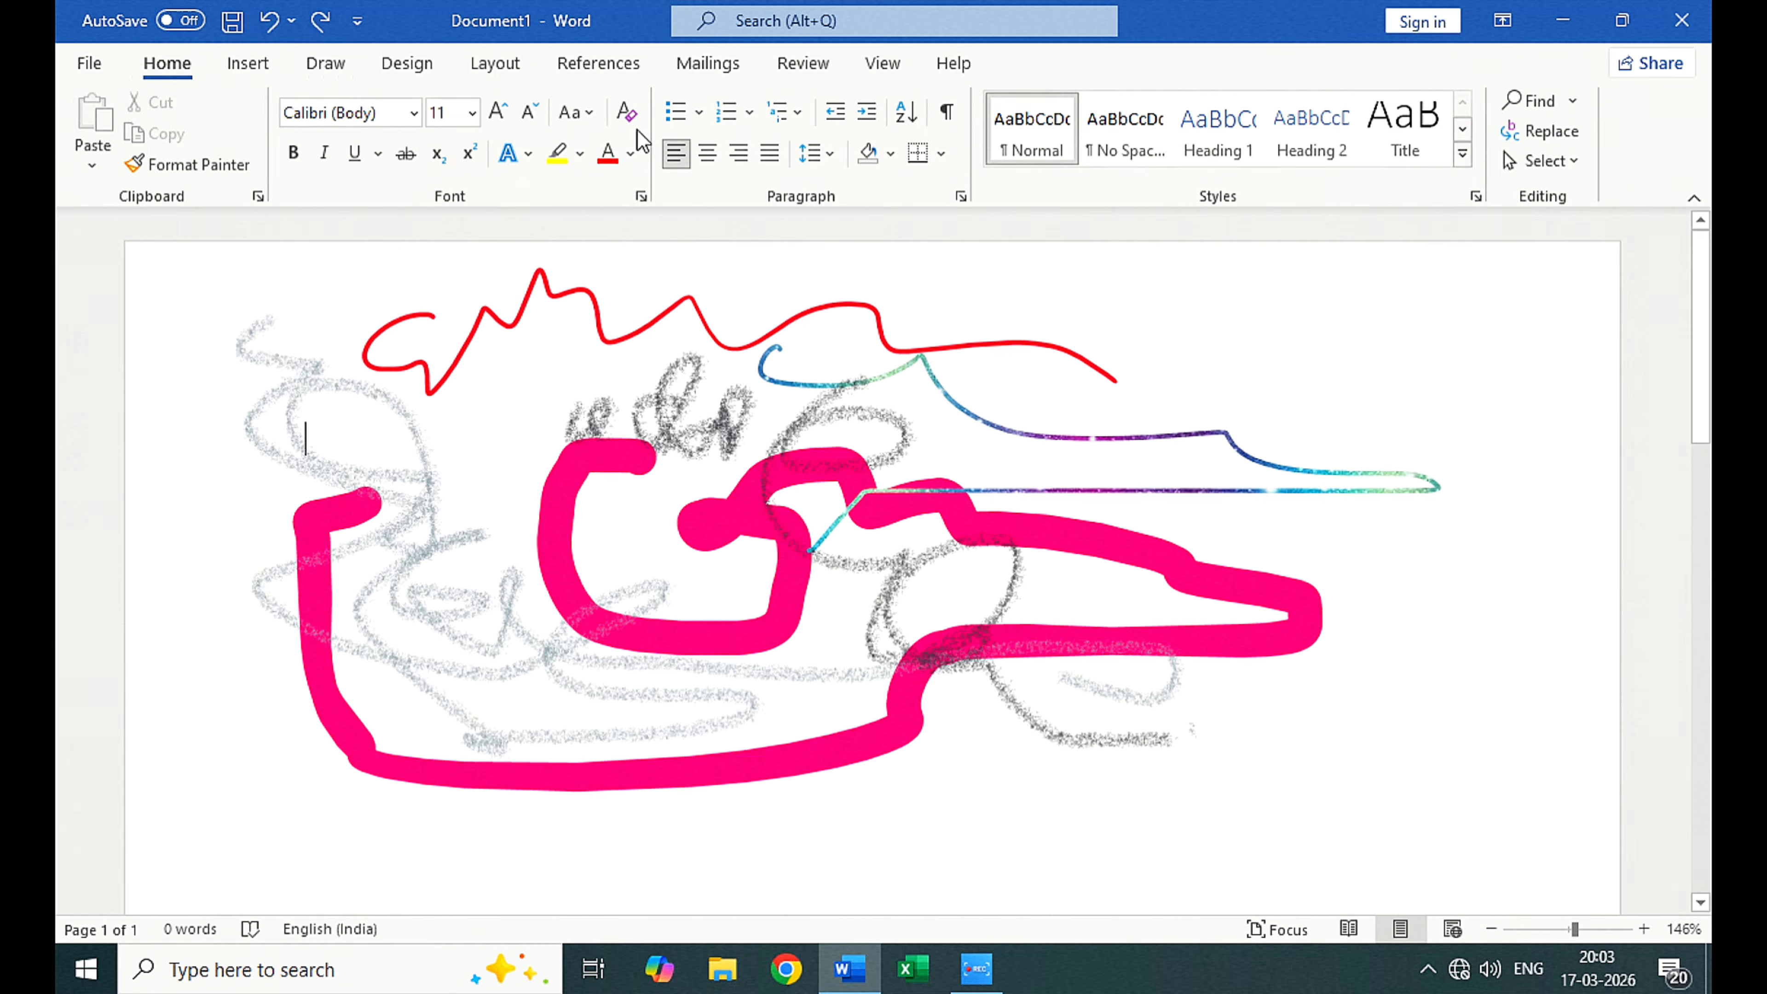
{"action": "left_click", "coordinate": [417, 414]}
{"action": "scroll", "coordinate": [543, 599], "scroll_direction": "down", "scroll_amount": 7}
{"action": "left_click", "coordinate": [476, 579]}
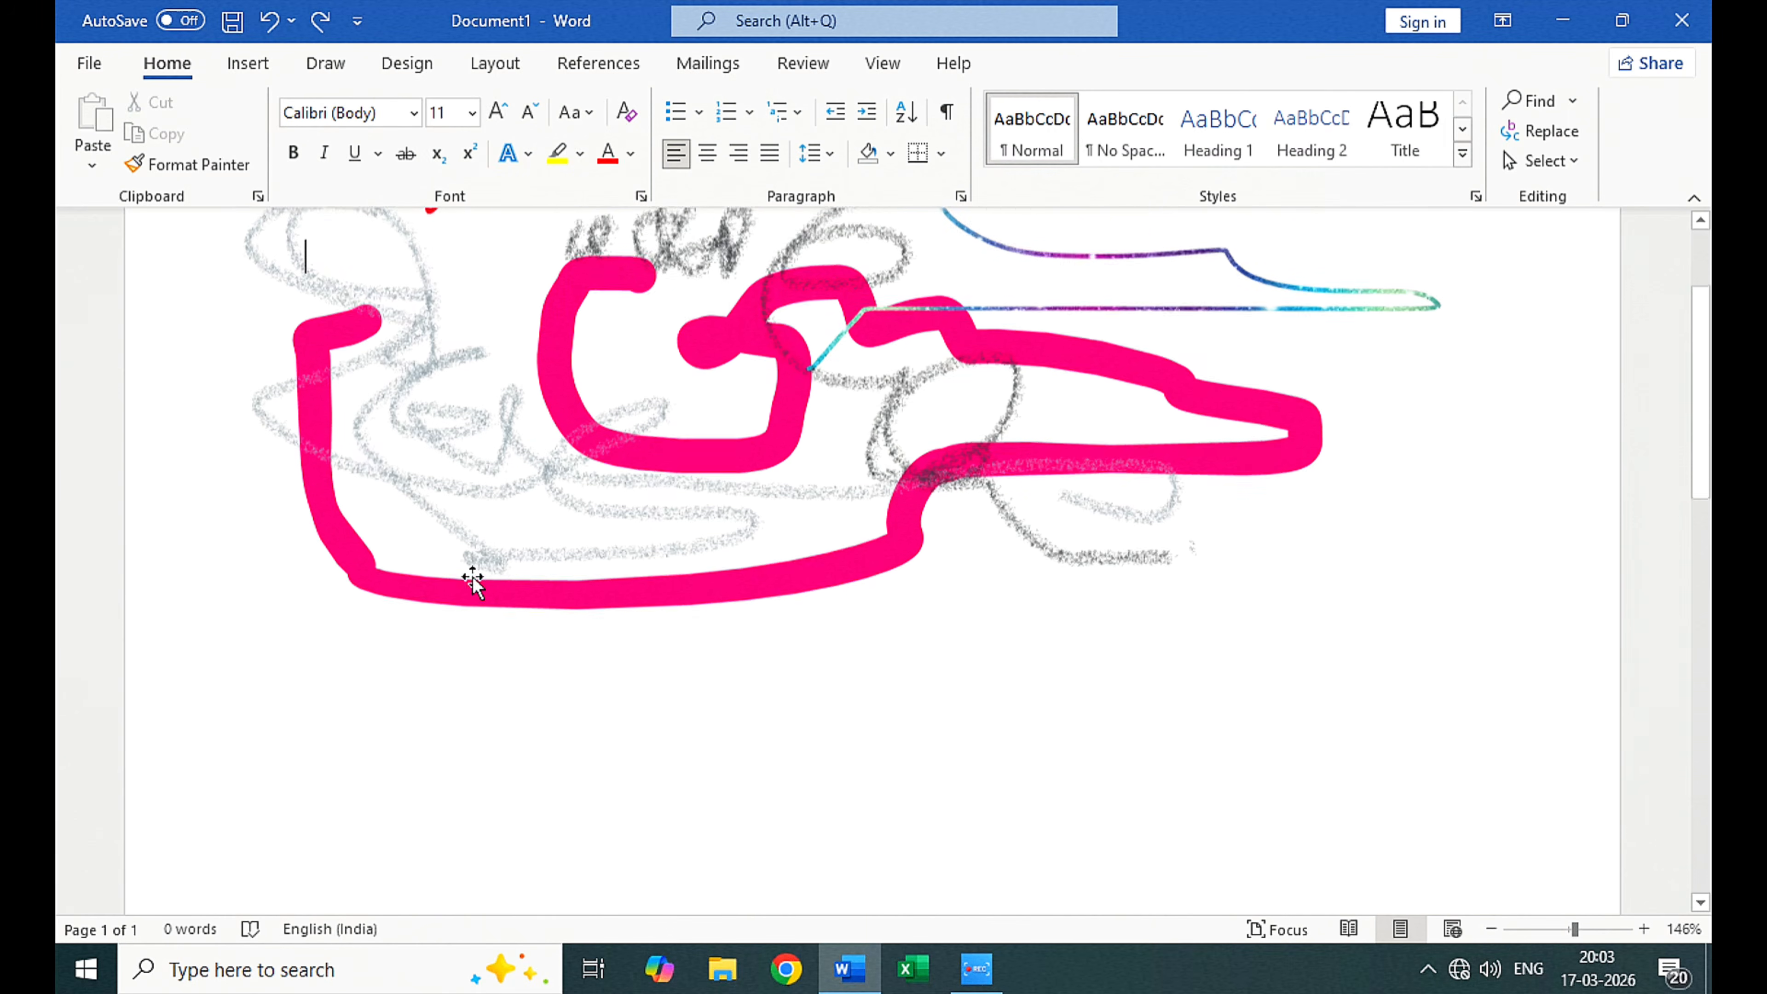
{"action": "double_click", "coordinate": [427, 646]}
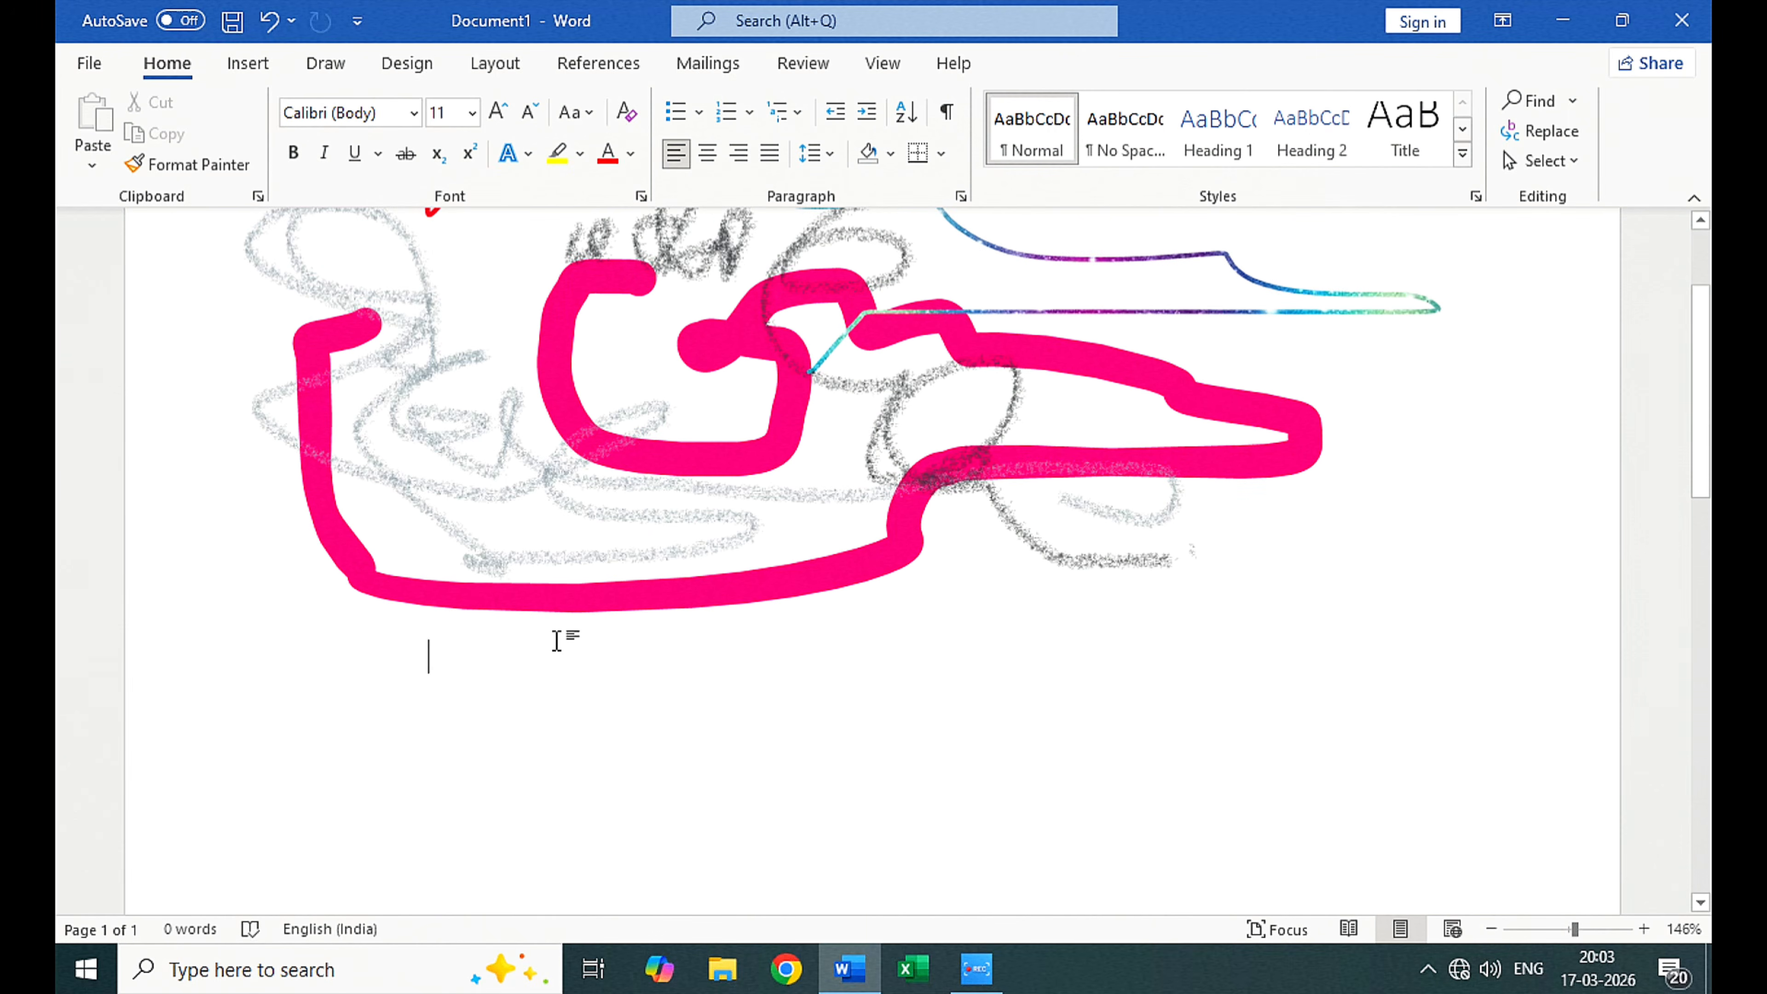
{"action": "type", "text": "=rand"}
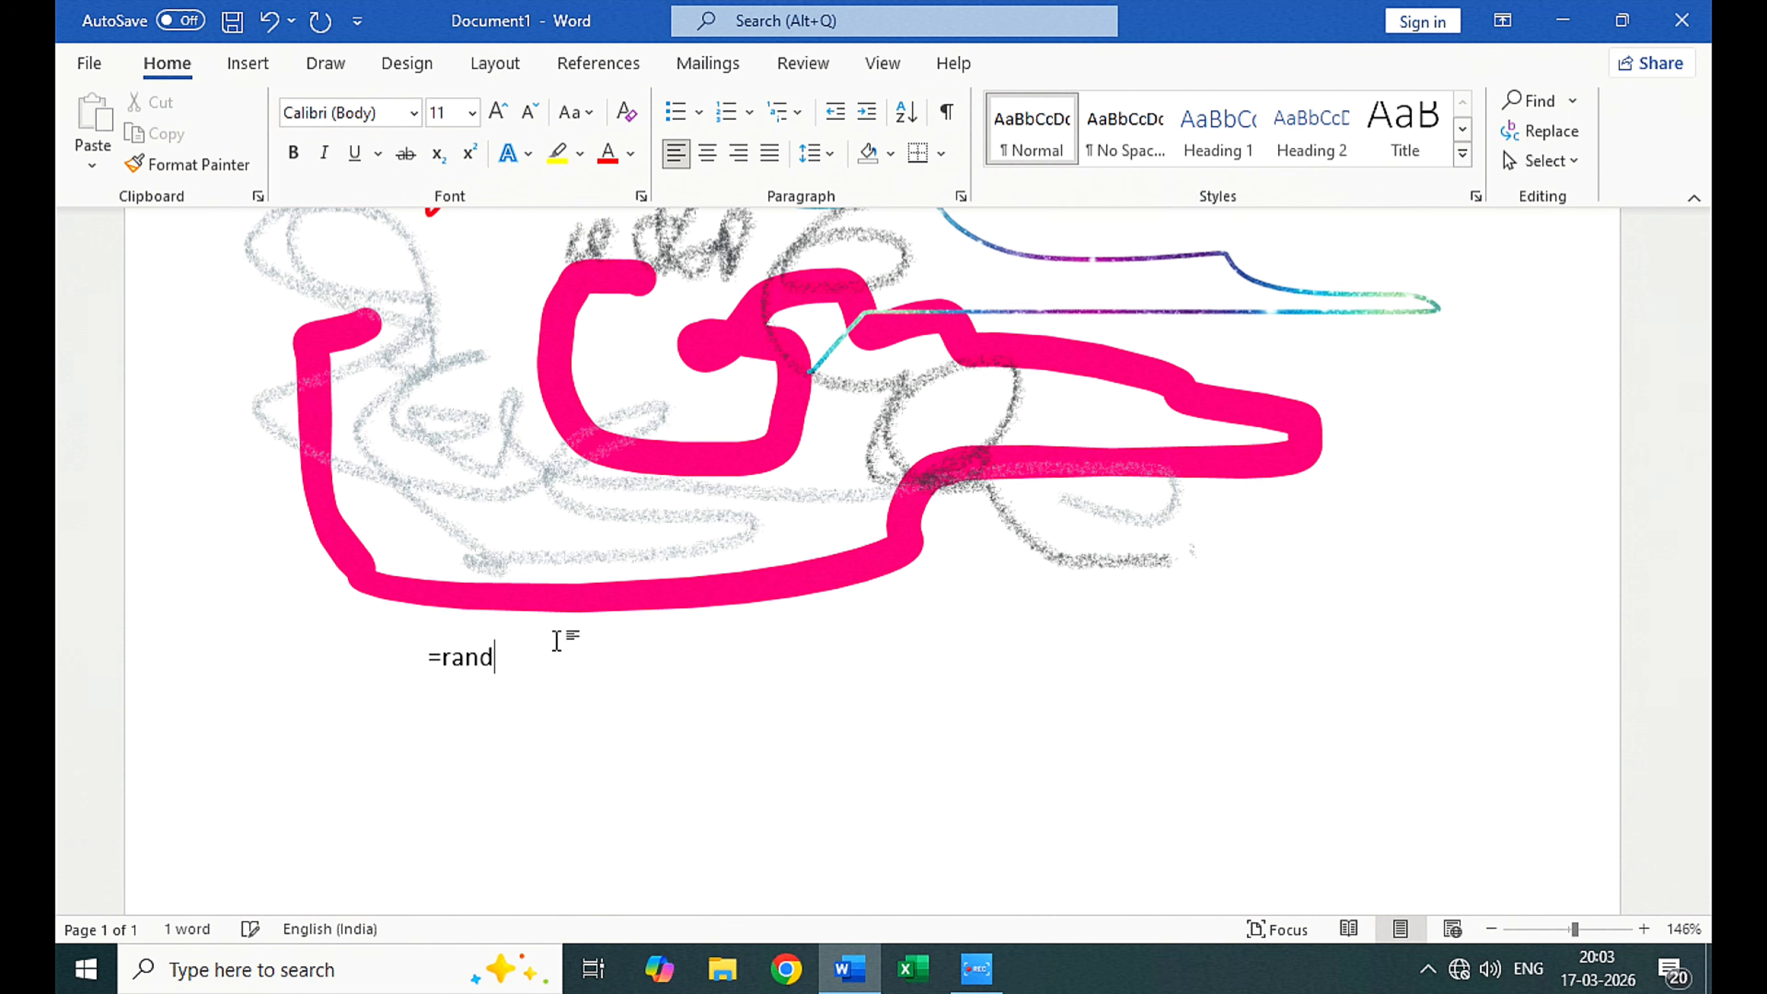
{"action": "type", "text": "()"}
{"action": "key", "text": "Return"}
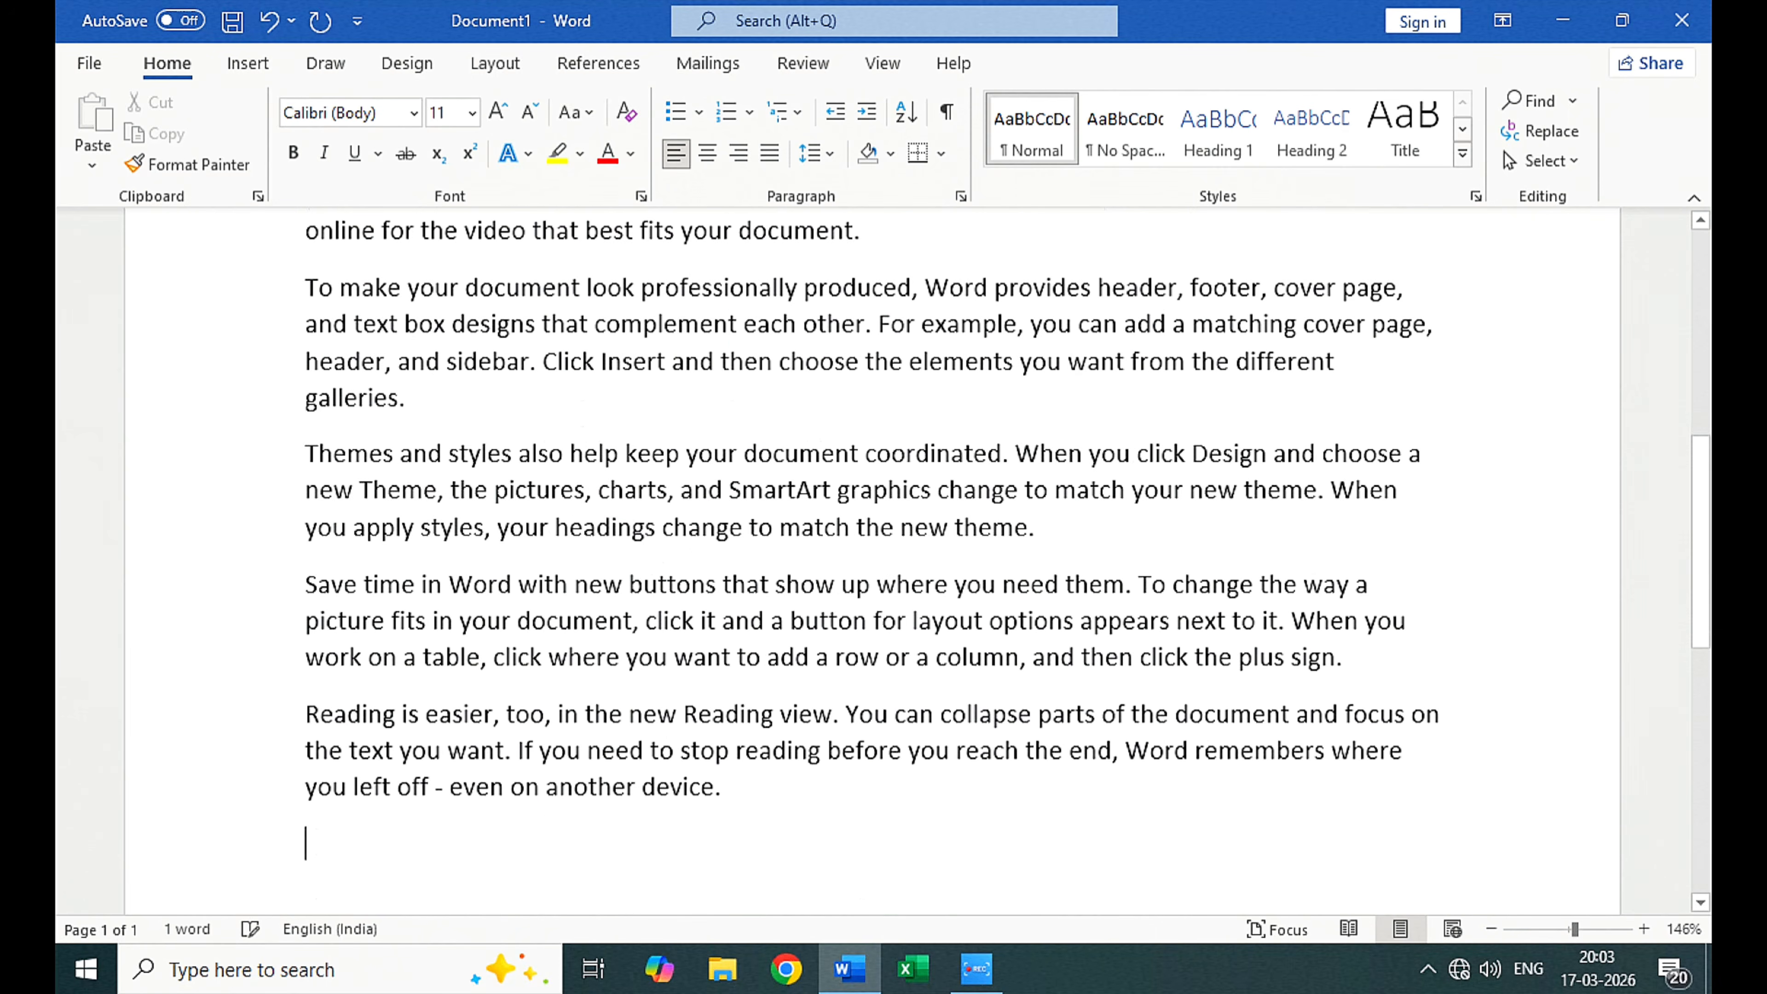
{"action": "scroll", "coordinate": [547, 644], "scroll_direction": "up", "scroll_amount": 5}
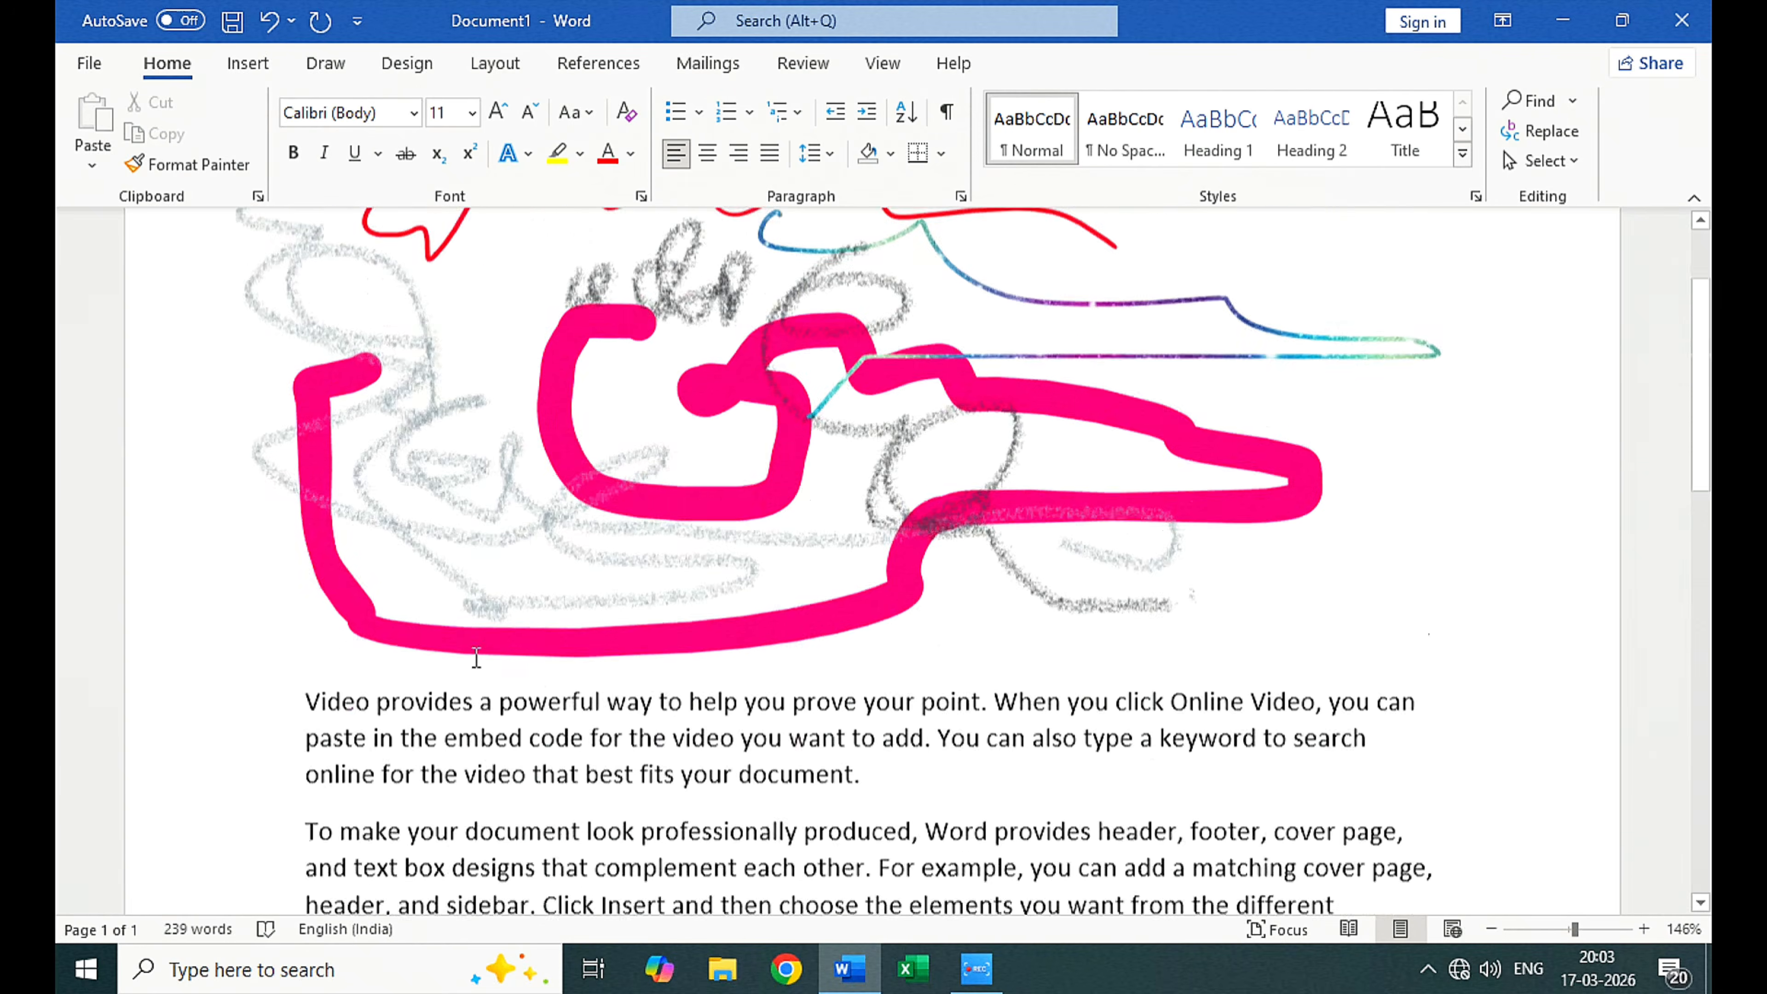
{"action": "scroll", "coordinate": [329, 367], "scroll_direction": "down", "scroll_amount": 4}
{"action": "left_click_drag", "start_coordinate": [307, 299], "coordinate": [1065, 726]}
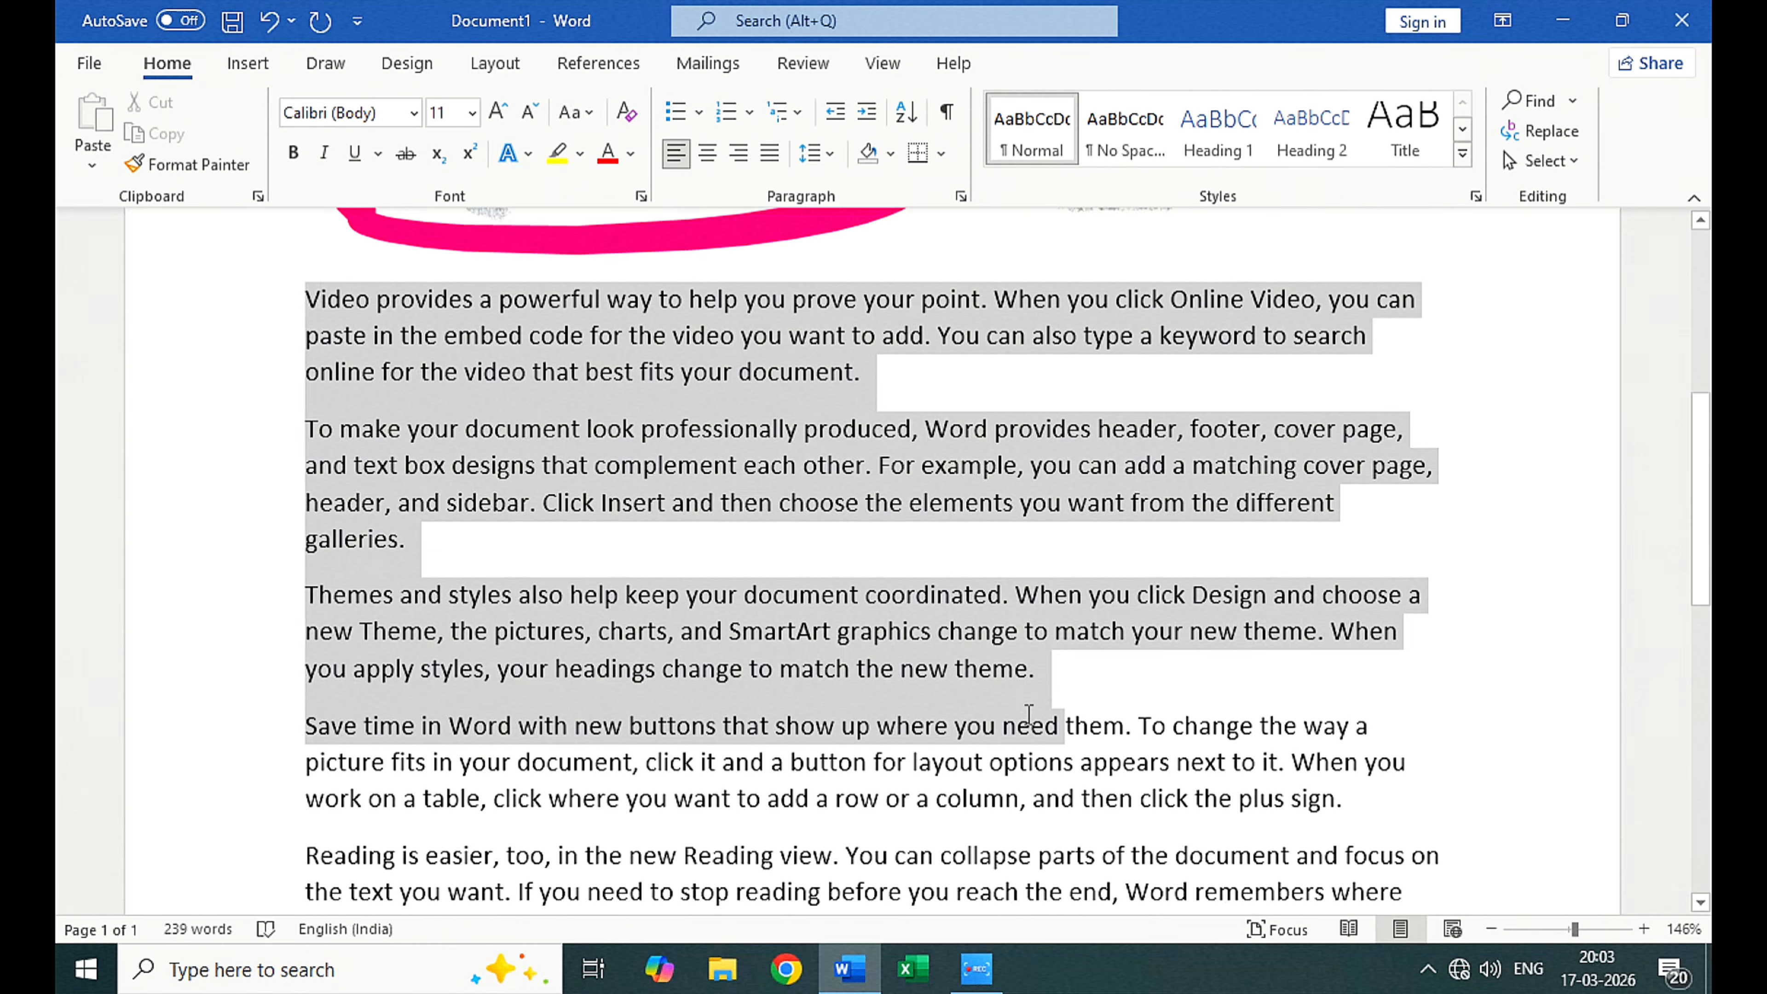
{"action": "scroll", "coordinate": [684, 556], "scroll_direction": "down", "scroll_amount": 3}
{"action": "scroll", "coordinate": [685, 557], "scroll_direction": "up", "scroll_amount": 3}
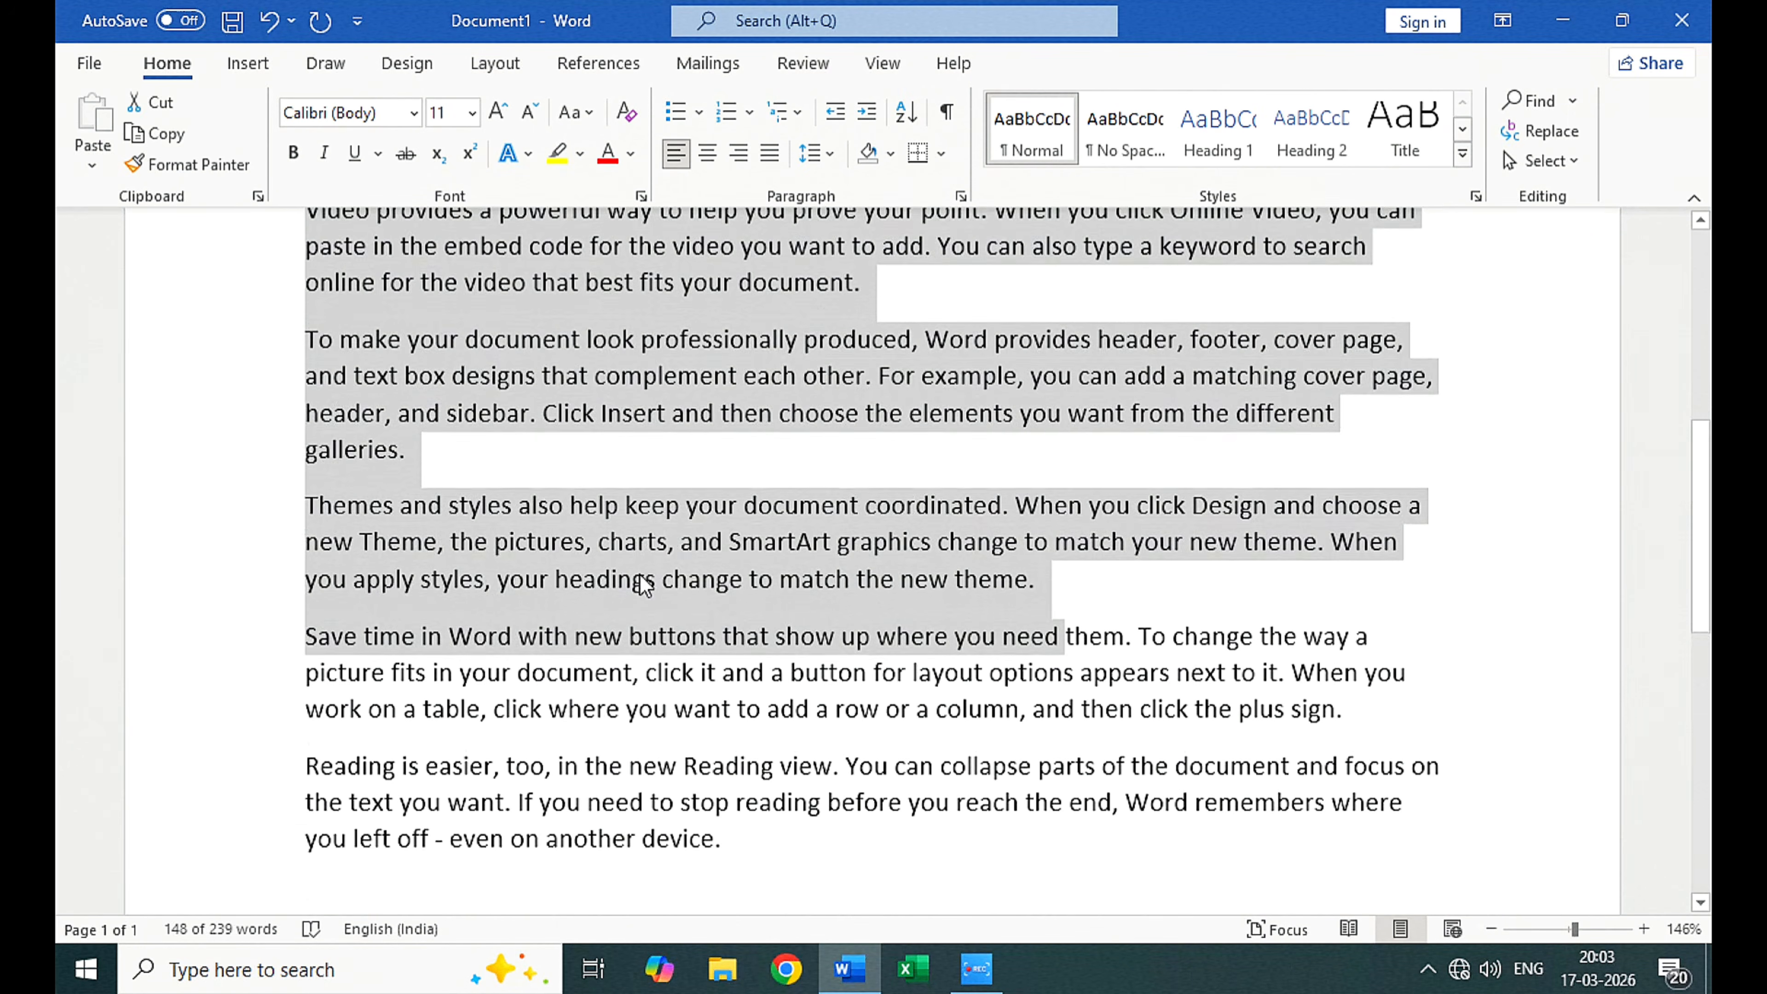
{"action": "left_click", "coordinate": [639, 573]}
Step: Highlight "Video provides a powerful way to" and the word "video" in the first paragraph with the yellow text highlight color
{"action": "scroll", "coordinate": [627, 573], "scroll_direction": "up", "scroll_amount": 5}
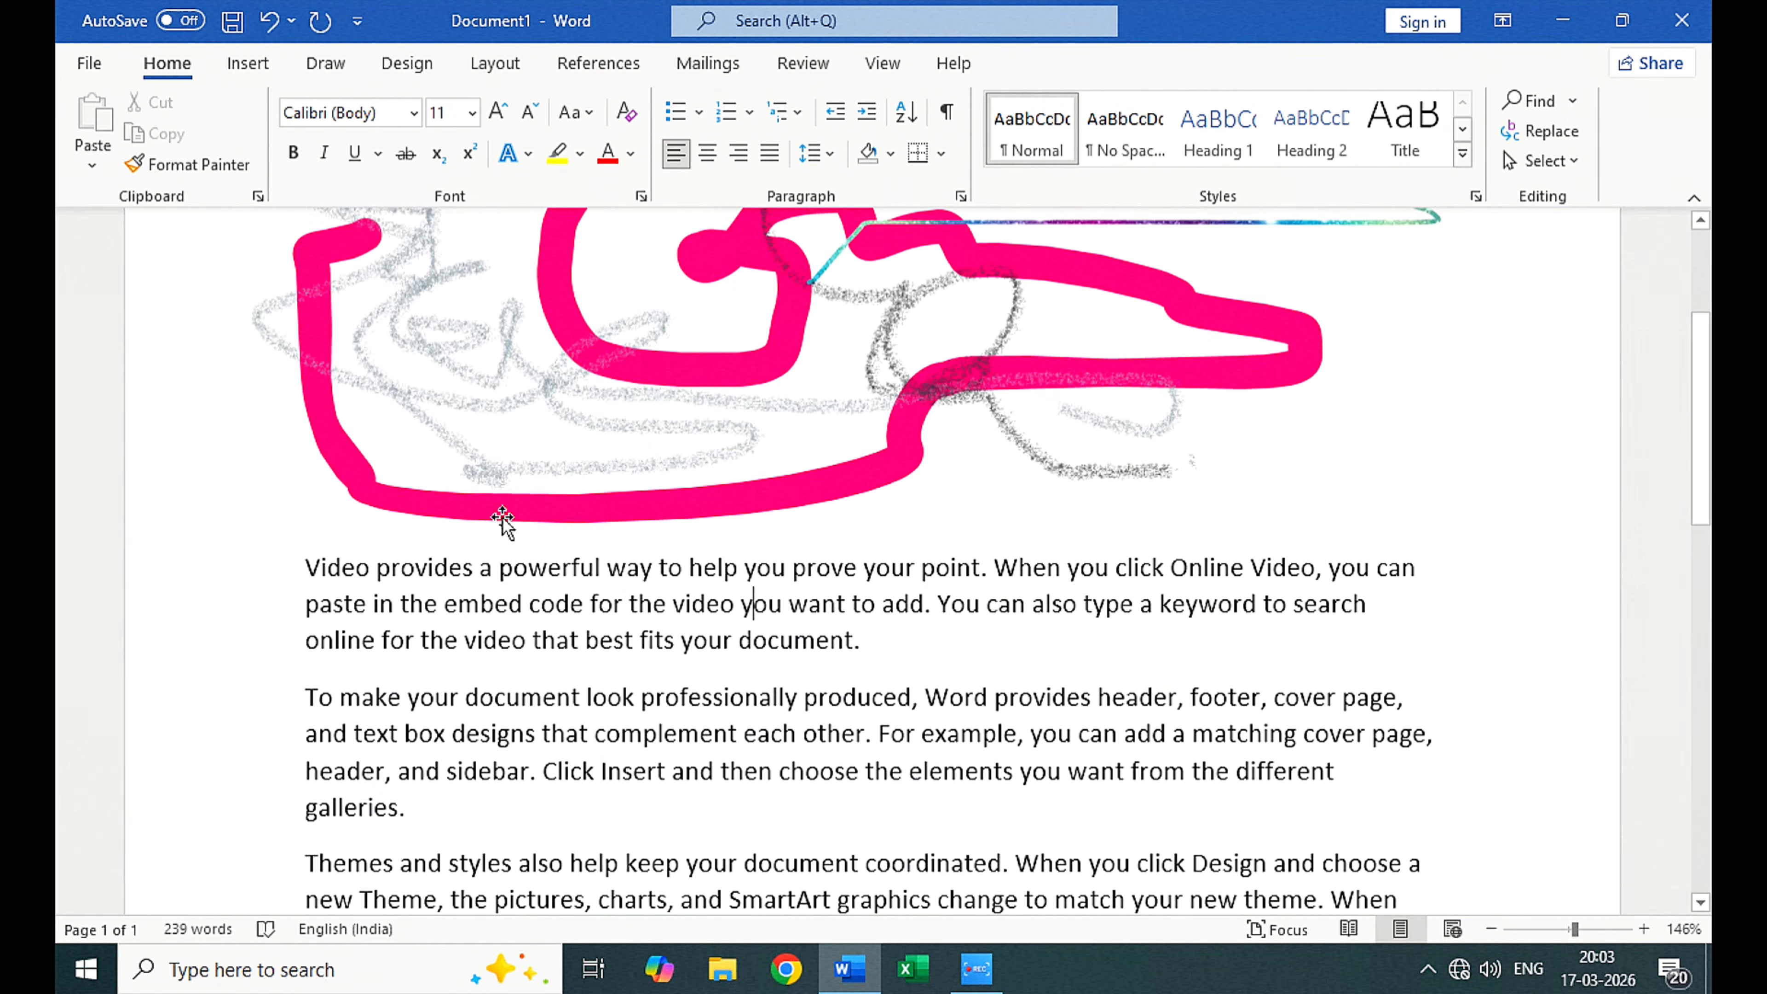
{"action": "left_click", "coordinate": [561, 153]}
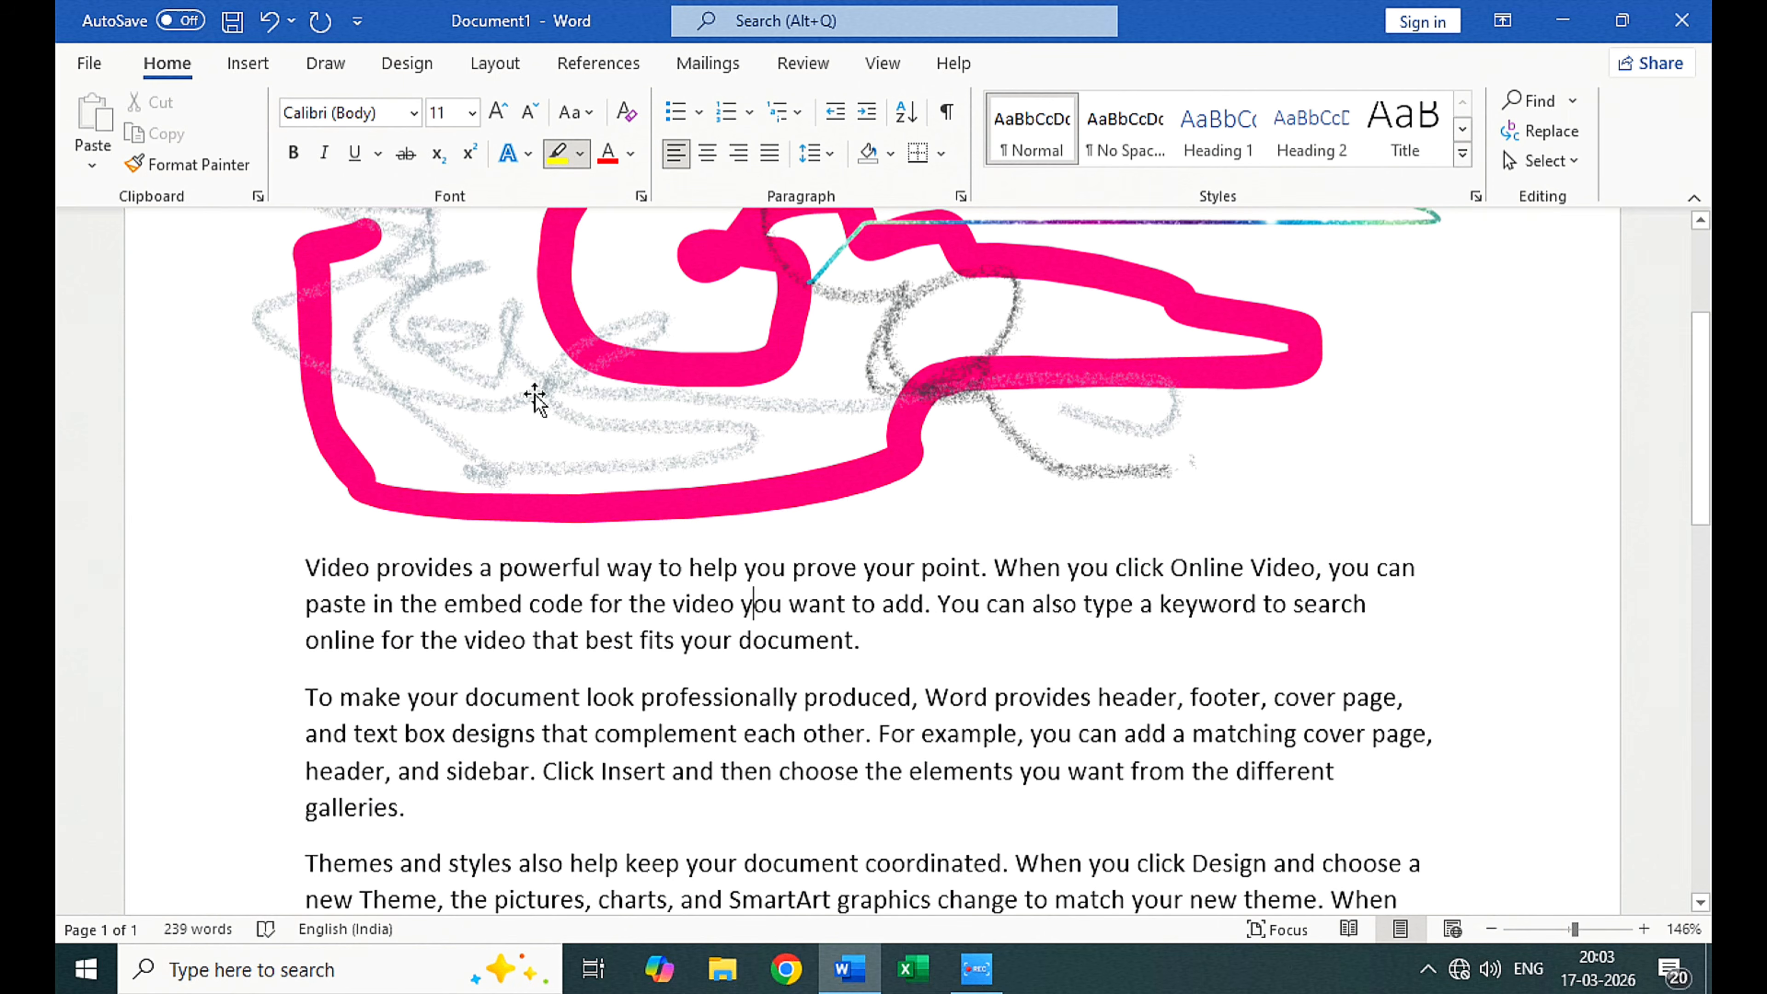
{"action": "mouse_move", "coordinate": [307, 578]}
{"action": "left_mouse_down"}
{"action": "mouse_move", "coordinate": [682, 570]}
{"action": "mouse_move", "coordinate": [735, 603]}
{"action": "left_mouse_up"}
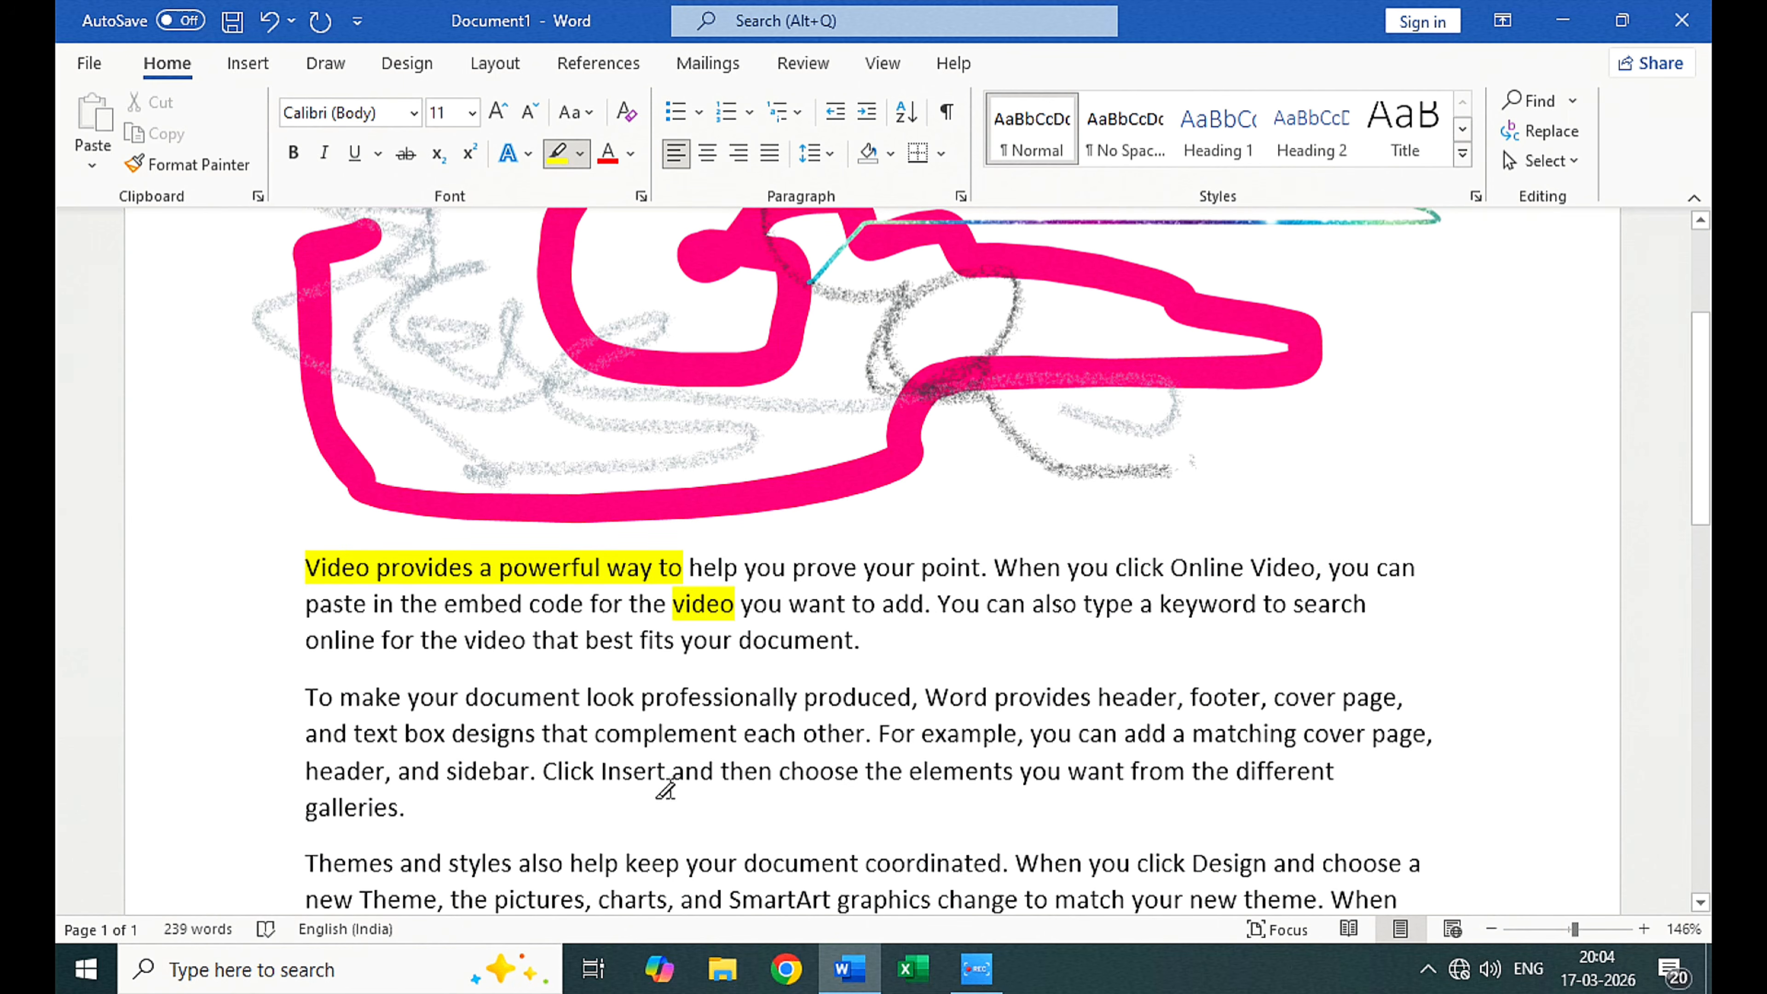
Step: Draw freehand yellow highlighter loops over both sides of the second and third paragraphs, one trailing down into the fourth
{"action": "left_click", "coordinate": [493, 65]}
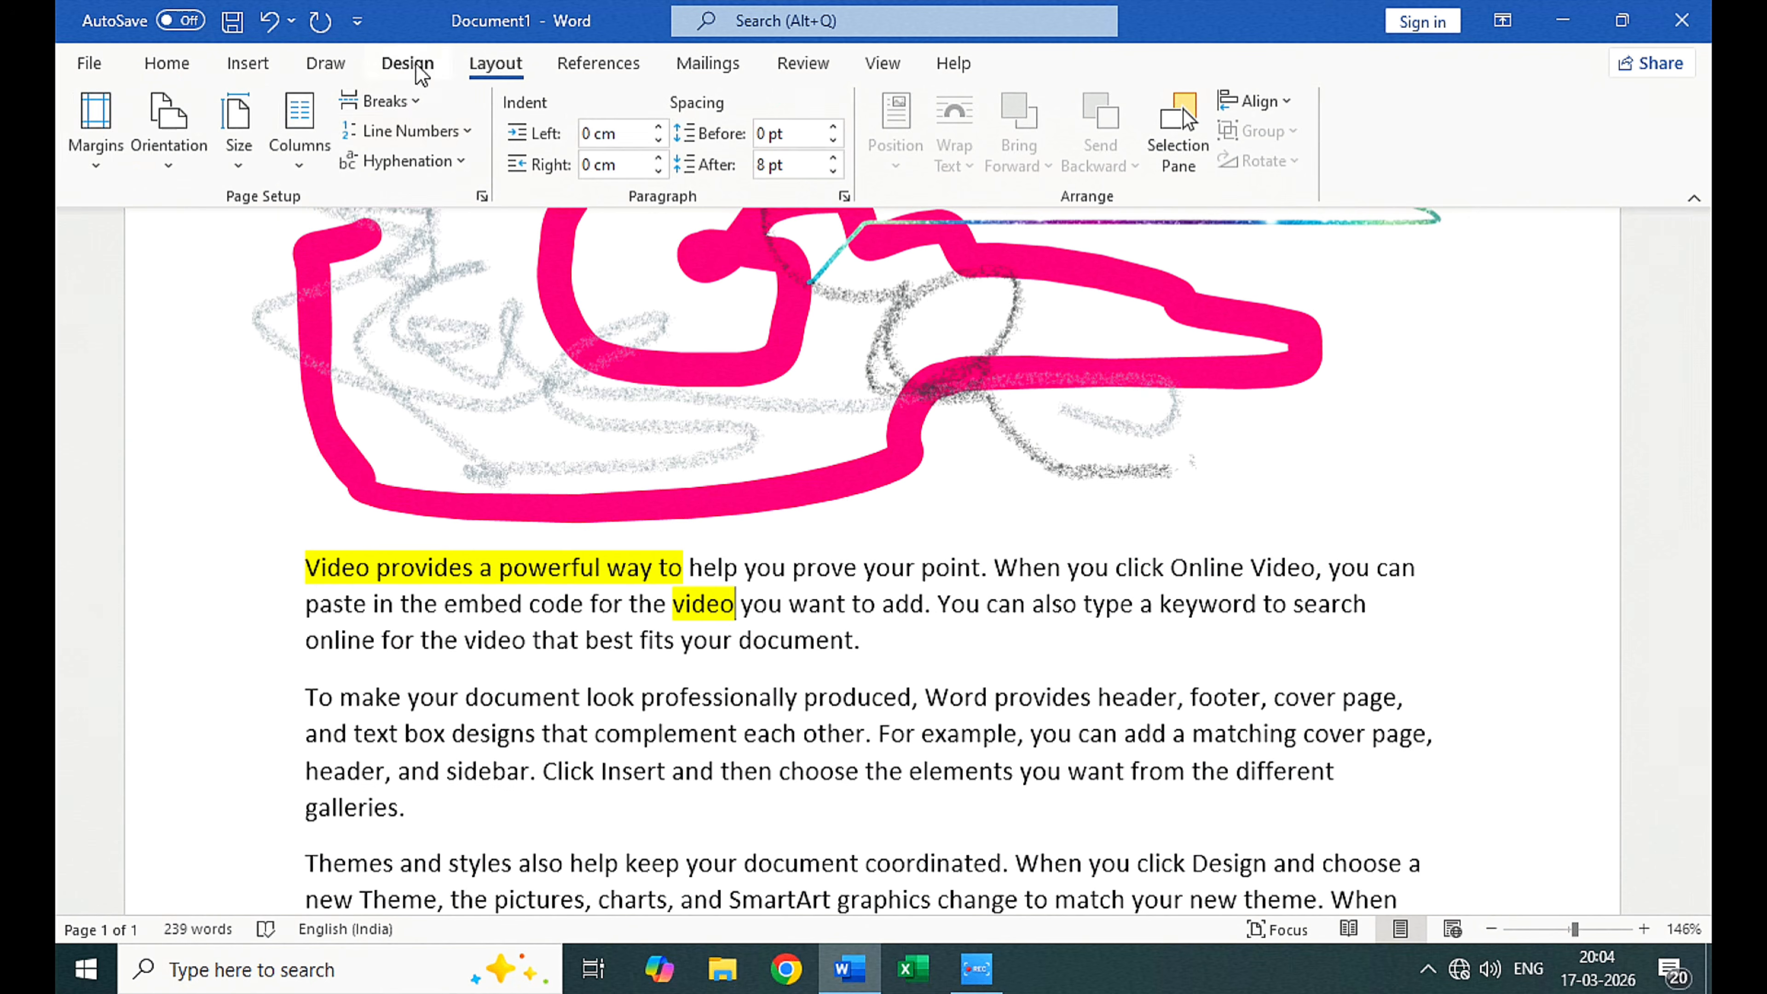
{"action": "left_click", "coordinate": [325, 63]}
{"action": "scroll", "coordinate": [1057, 543], "scroll_direction": "down", "scroll_amount": 3}
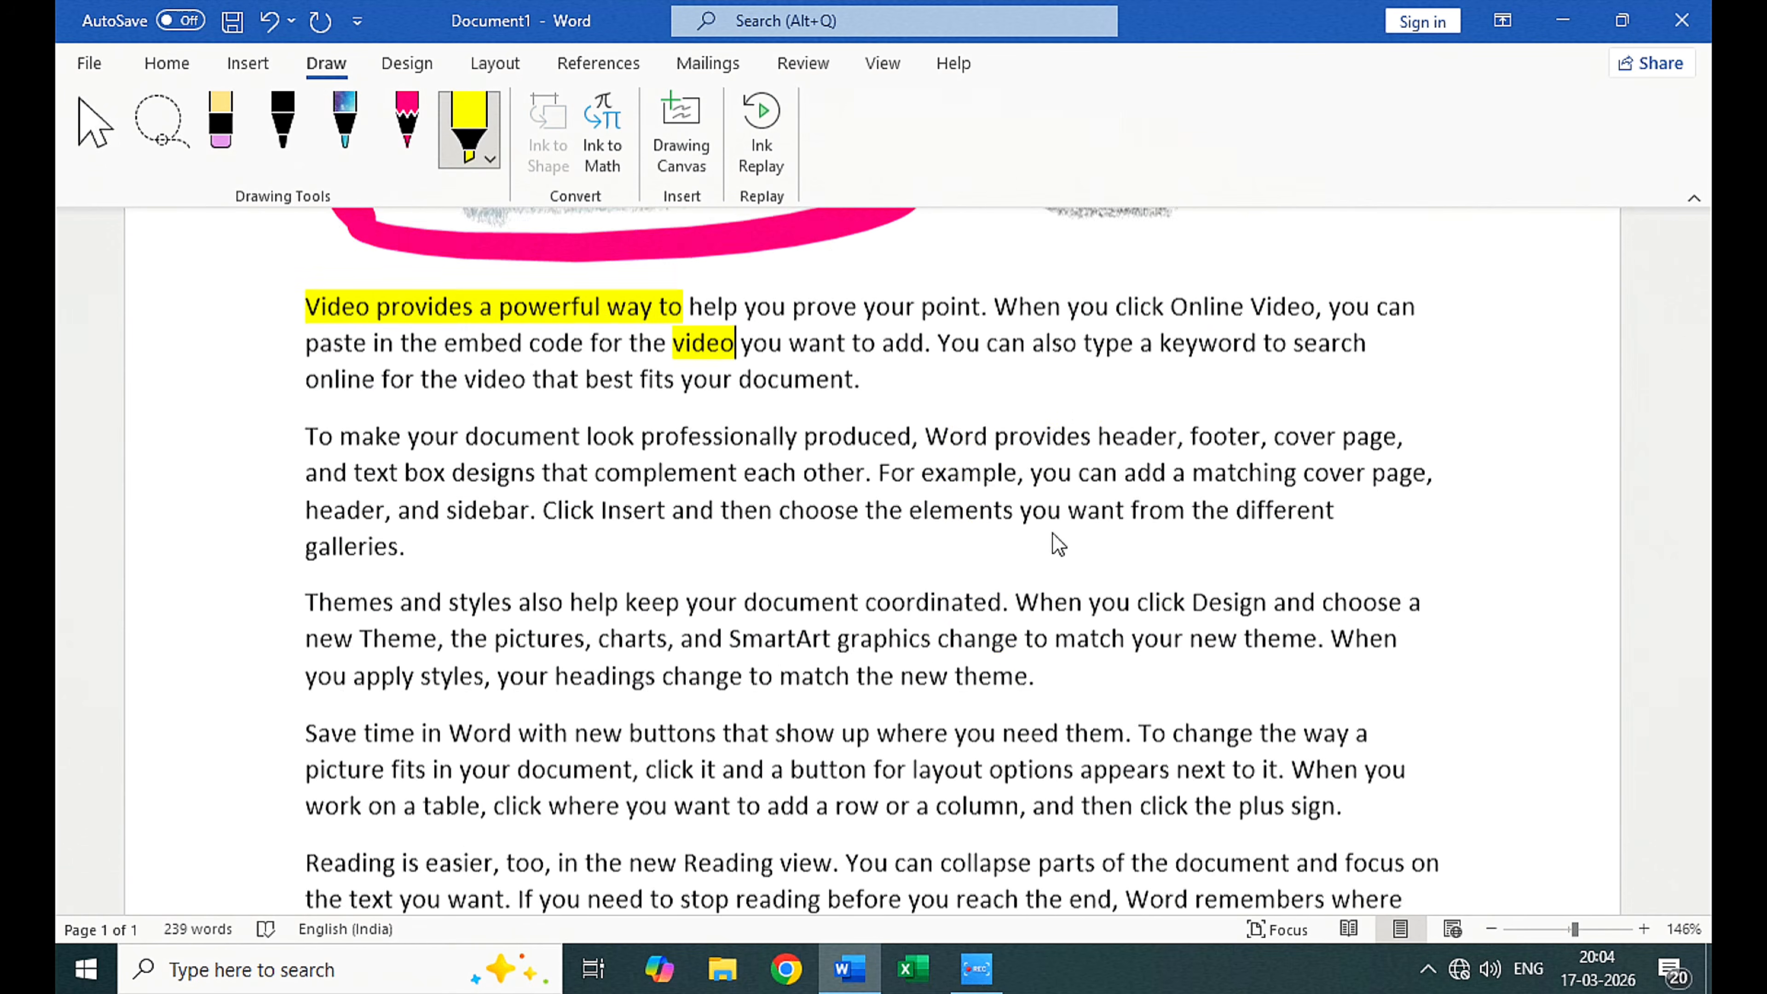
{"action": "mouse_move", "coordinate": [1138, 400]}
{"action": "left_mouse_down"}
{"action": "mouse_move", "coordinate": [956, 432]}
{"action": "mouse_move", "coordinate": [1152, 469]}
{"action": "mouse_move", "coordinate": [1148, 765]}
{"action": "mouse_move", "coordinate": [1172, 825]}
{"action": "left_mouse_up"}
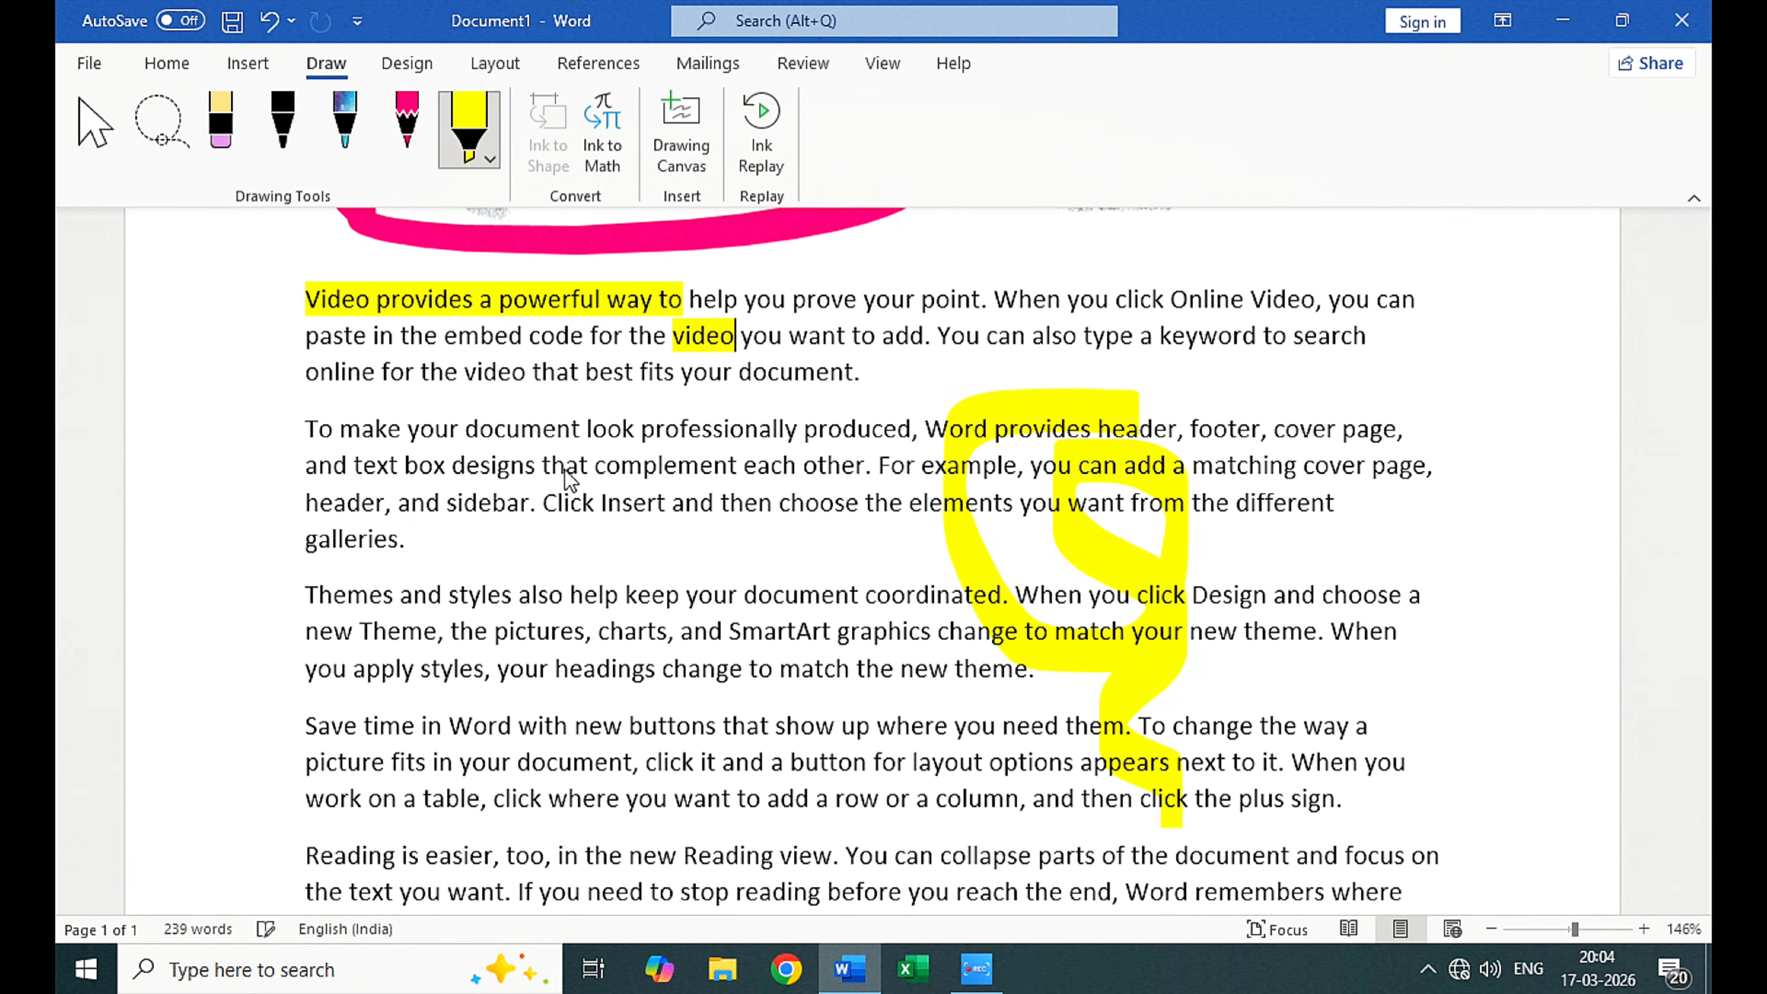
{"action": "mouse_move", "coordinate": [491, 456]}
{"action": "left_mouse_down"}
{"action": "mouse_move", "coordinate": [438, 424]}
{"action": "mouse_move", "coordinate": [550, 512]}
{"action": "mouse_move", "coordinate": [539, 426]}
{"action": "left_mouse_up"}
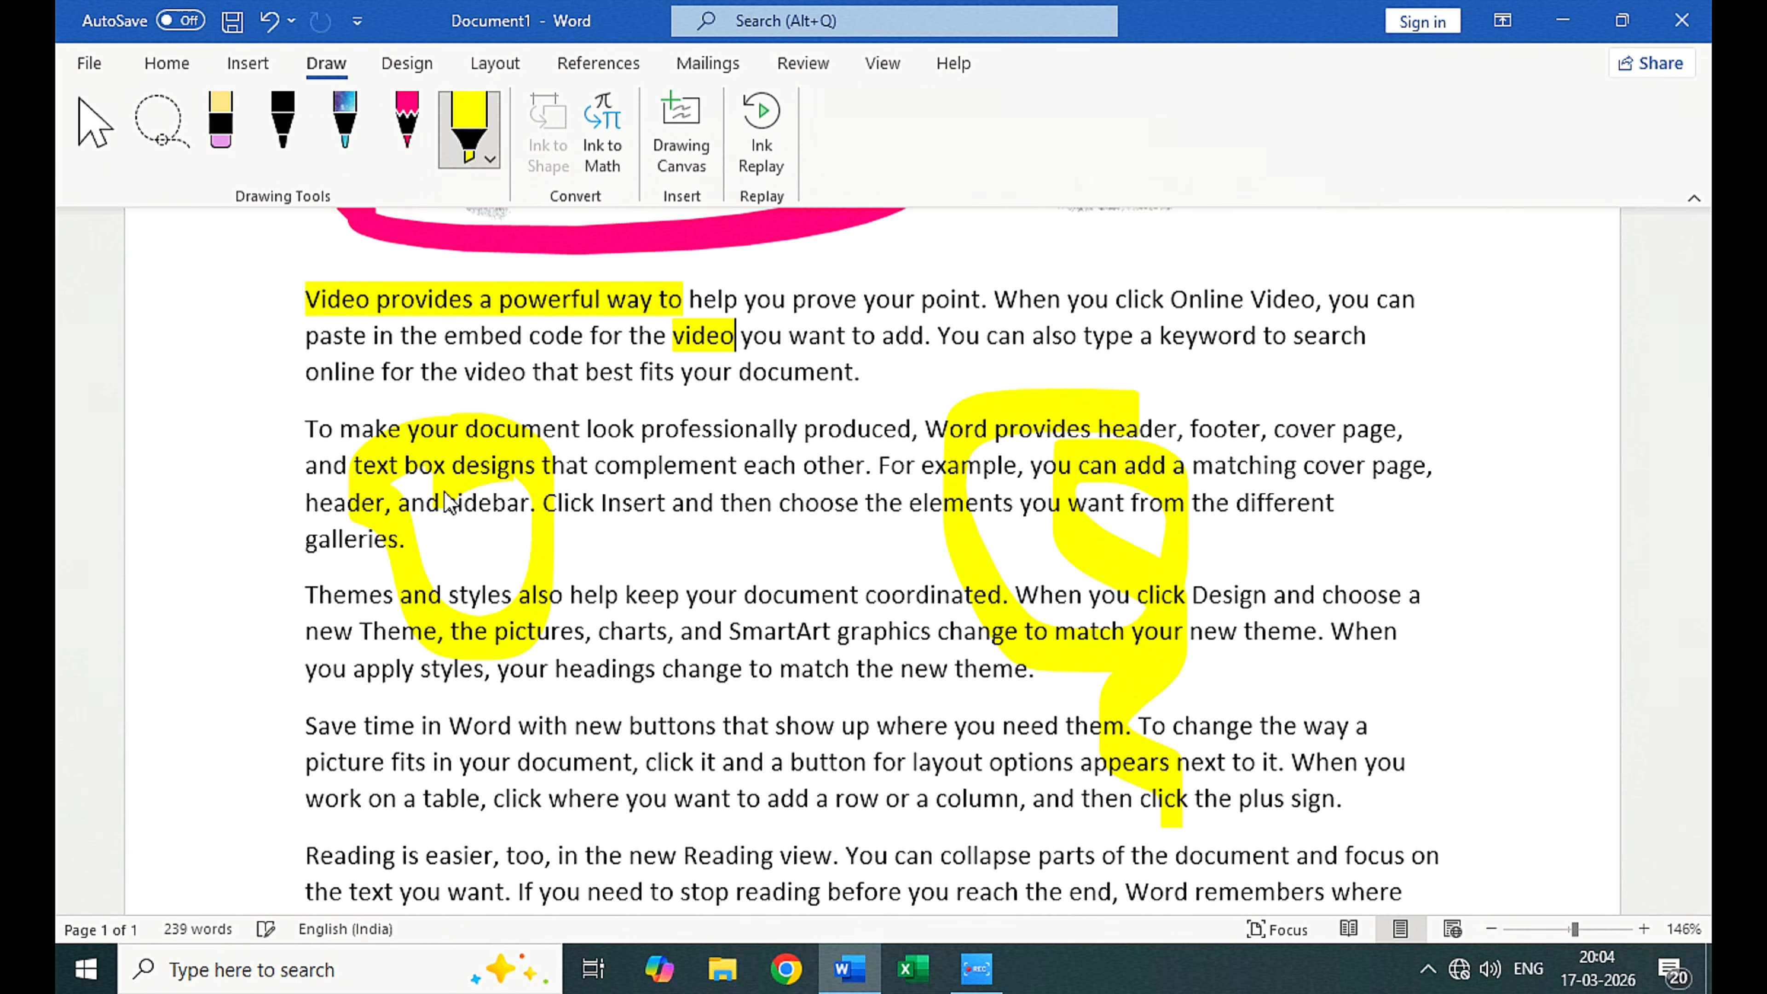
{"action": "mouse_move", "coordinate": [479, 613]}
{"action": "left_mouse_down"}
{"action": "mouse_move", "coordinate": [549, 487]}
{"action": "mouse_move", "coordinate": [518, 539]}
{"action": "left_mouse_up"}
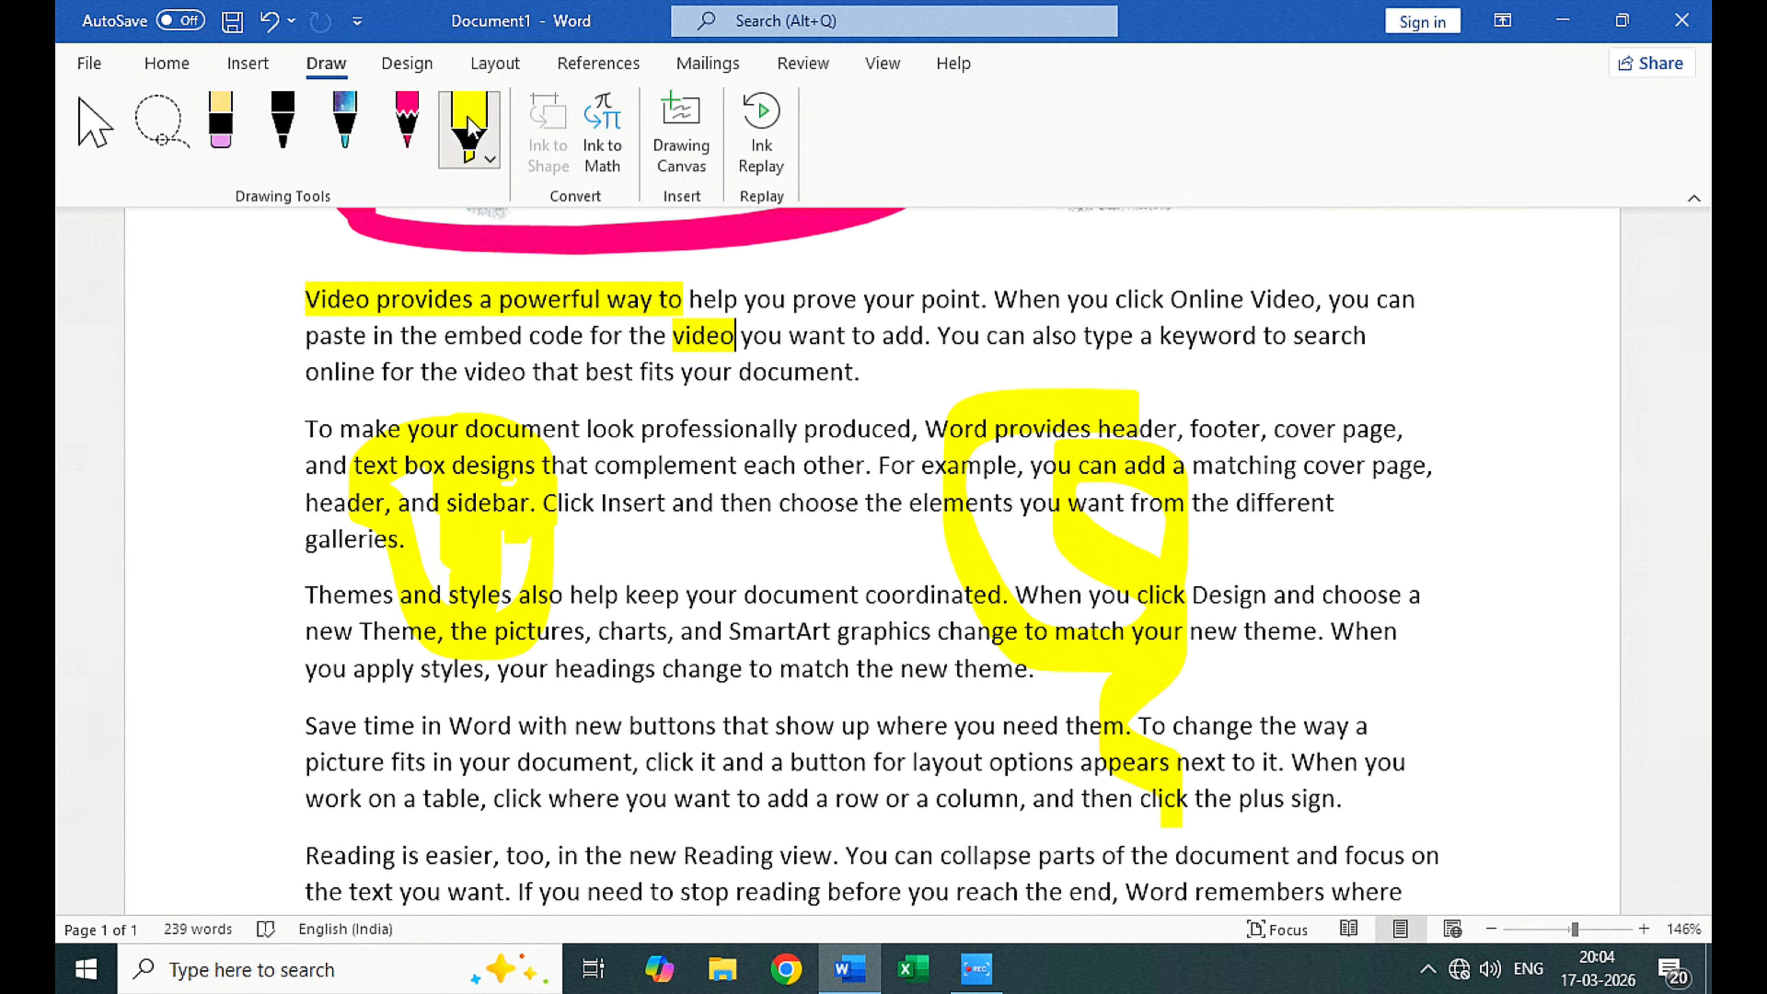
Step: Set the highlighter to its greatest thickness and green, and fill an irregular patch over the middle of the second and third paragraphs
{"action": "left_click", "coordinate": [473, 147]}
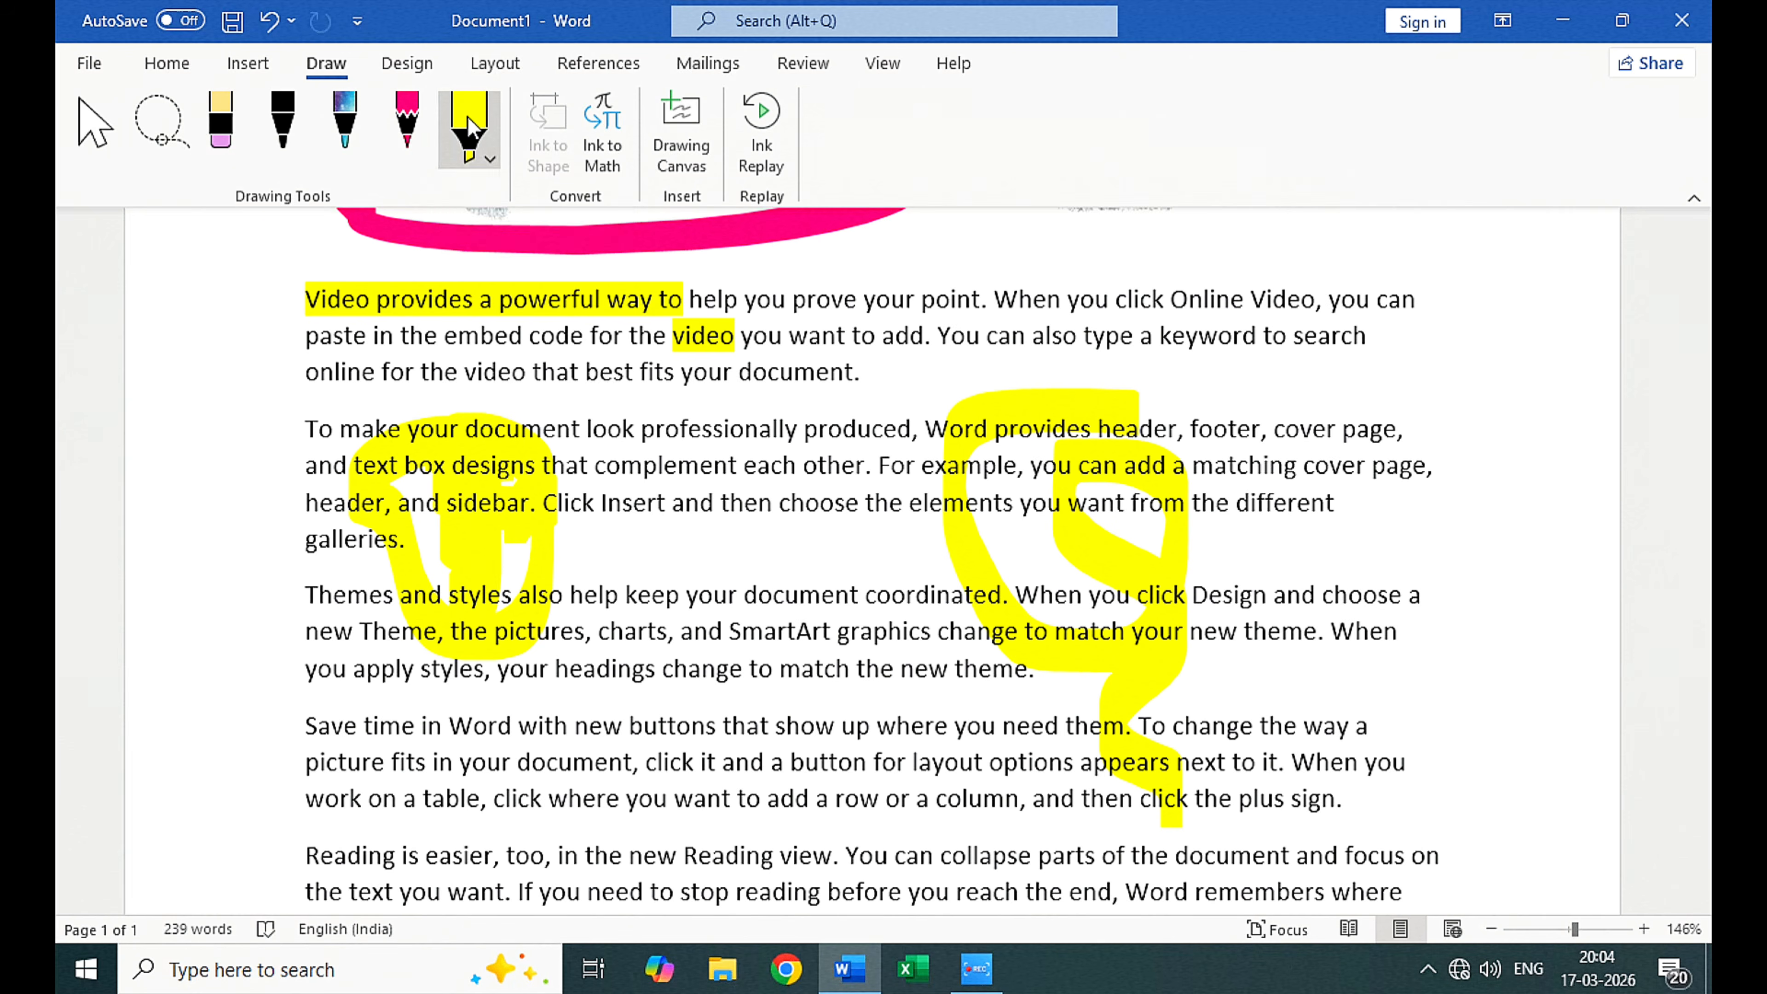
{"action": "left_click", "coordinate": [579, 297]}
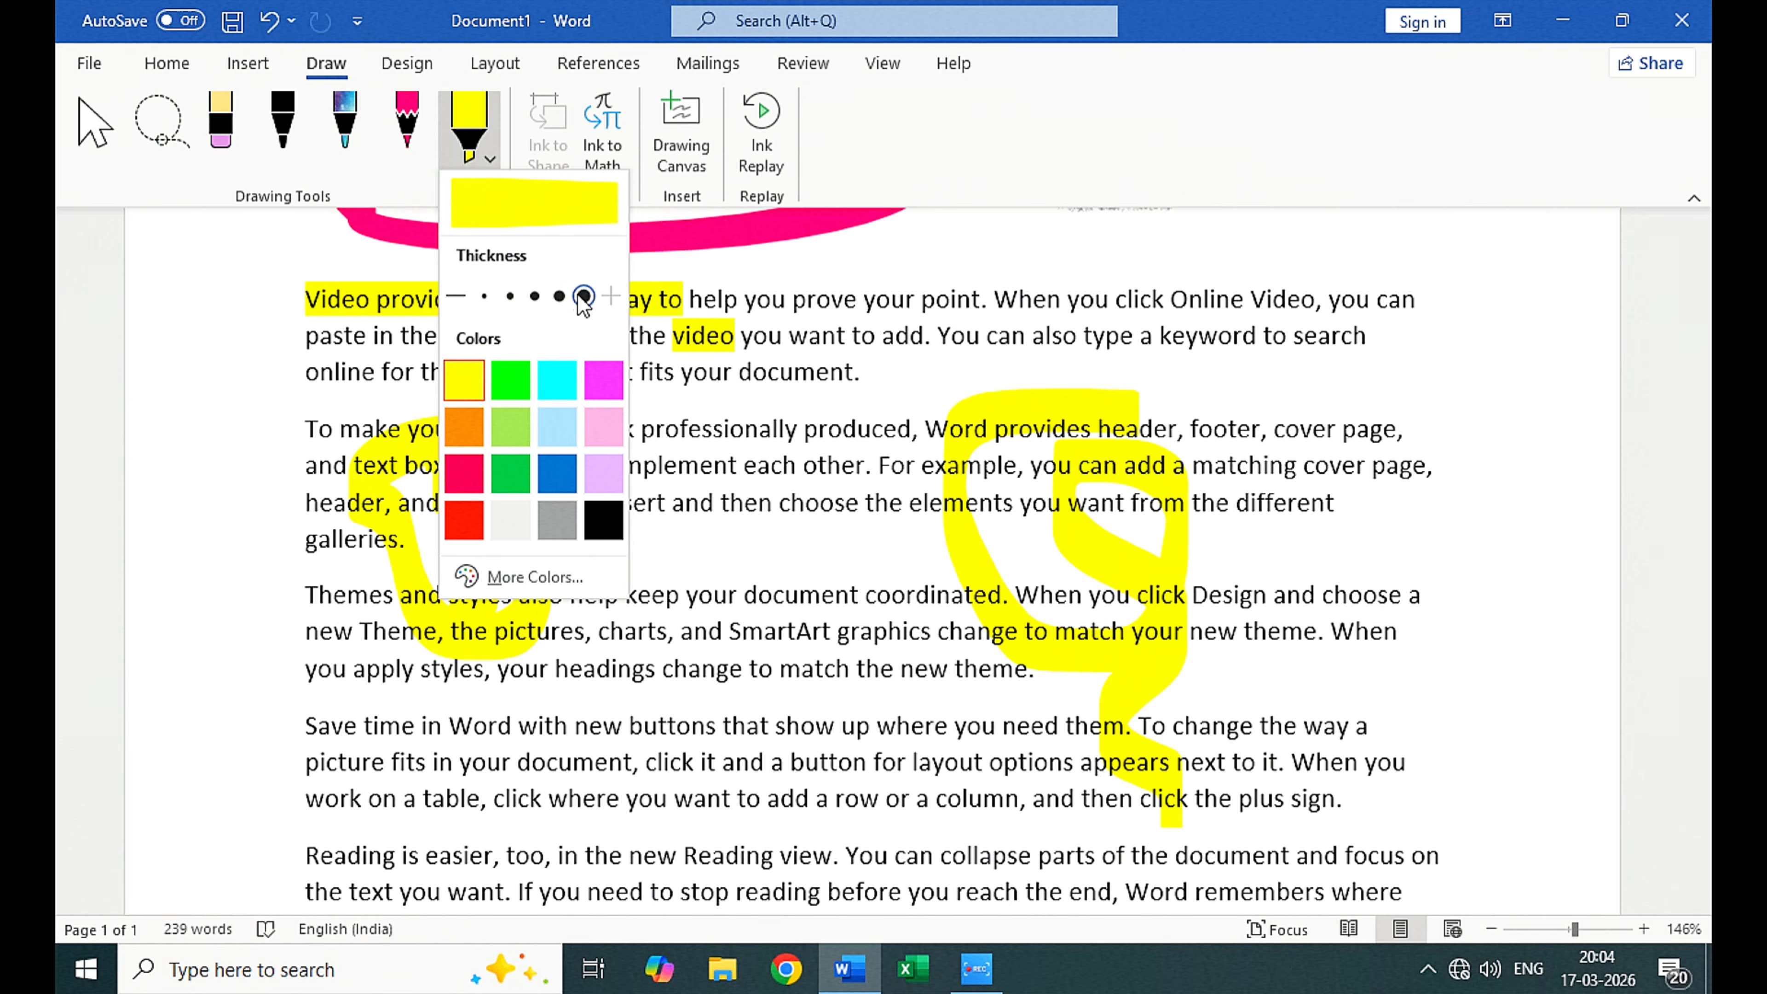
{"action": "left_click", "coordinate": [525, 397]}
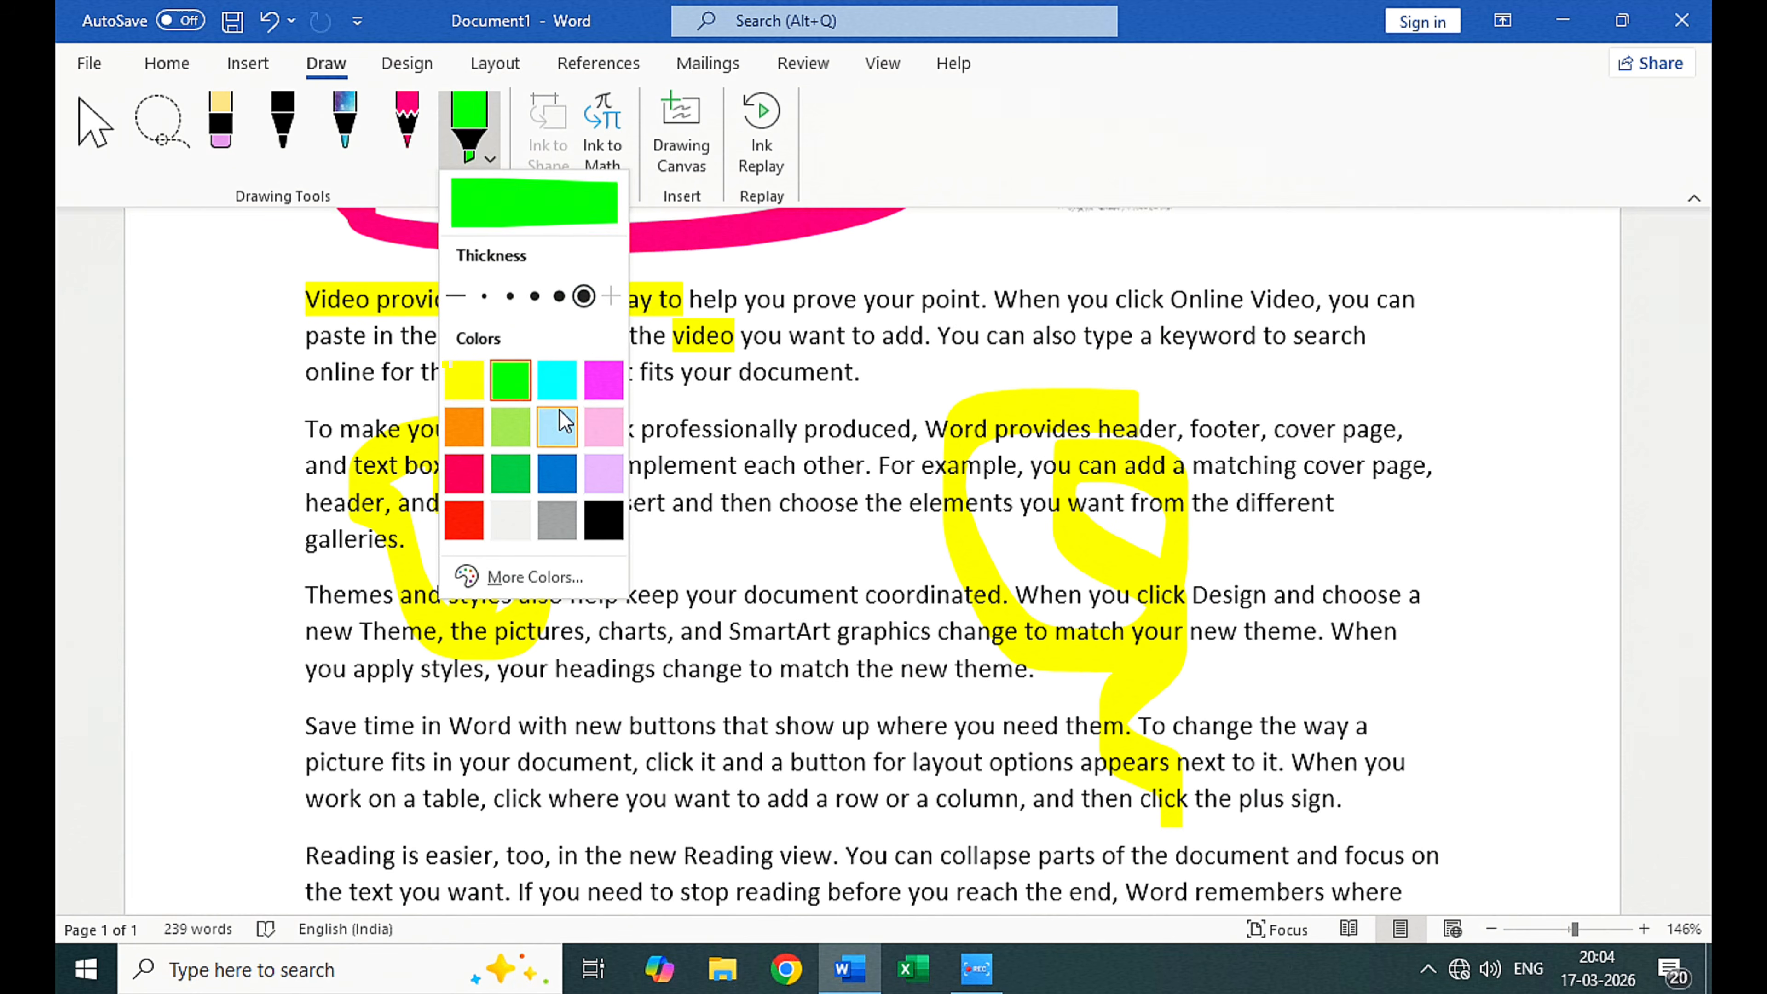
{"action": "mouse_move", "coordinate": [713, 388]}
{"action": "left_mouse_down"}
{"action": "mouse_move", "coordinate": [772, 598]}
{"action": "mouse_move", "coordinate": [632, 539]}
{"action": "mouse_move", "coordinate": [723, 557]}
{"action": "mouse_move", "coordinate": [800, 518]}
{"action": "left_mouse_up"}
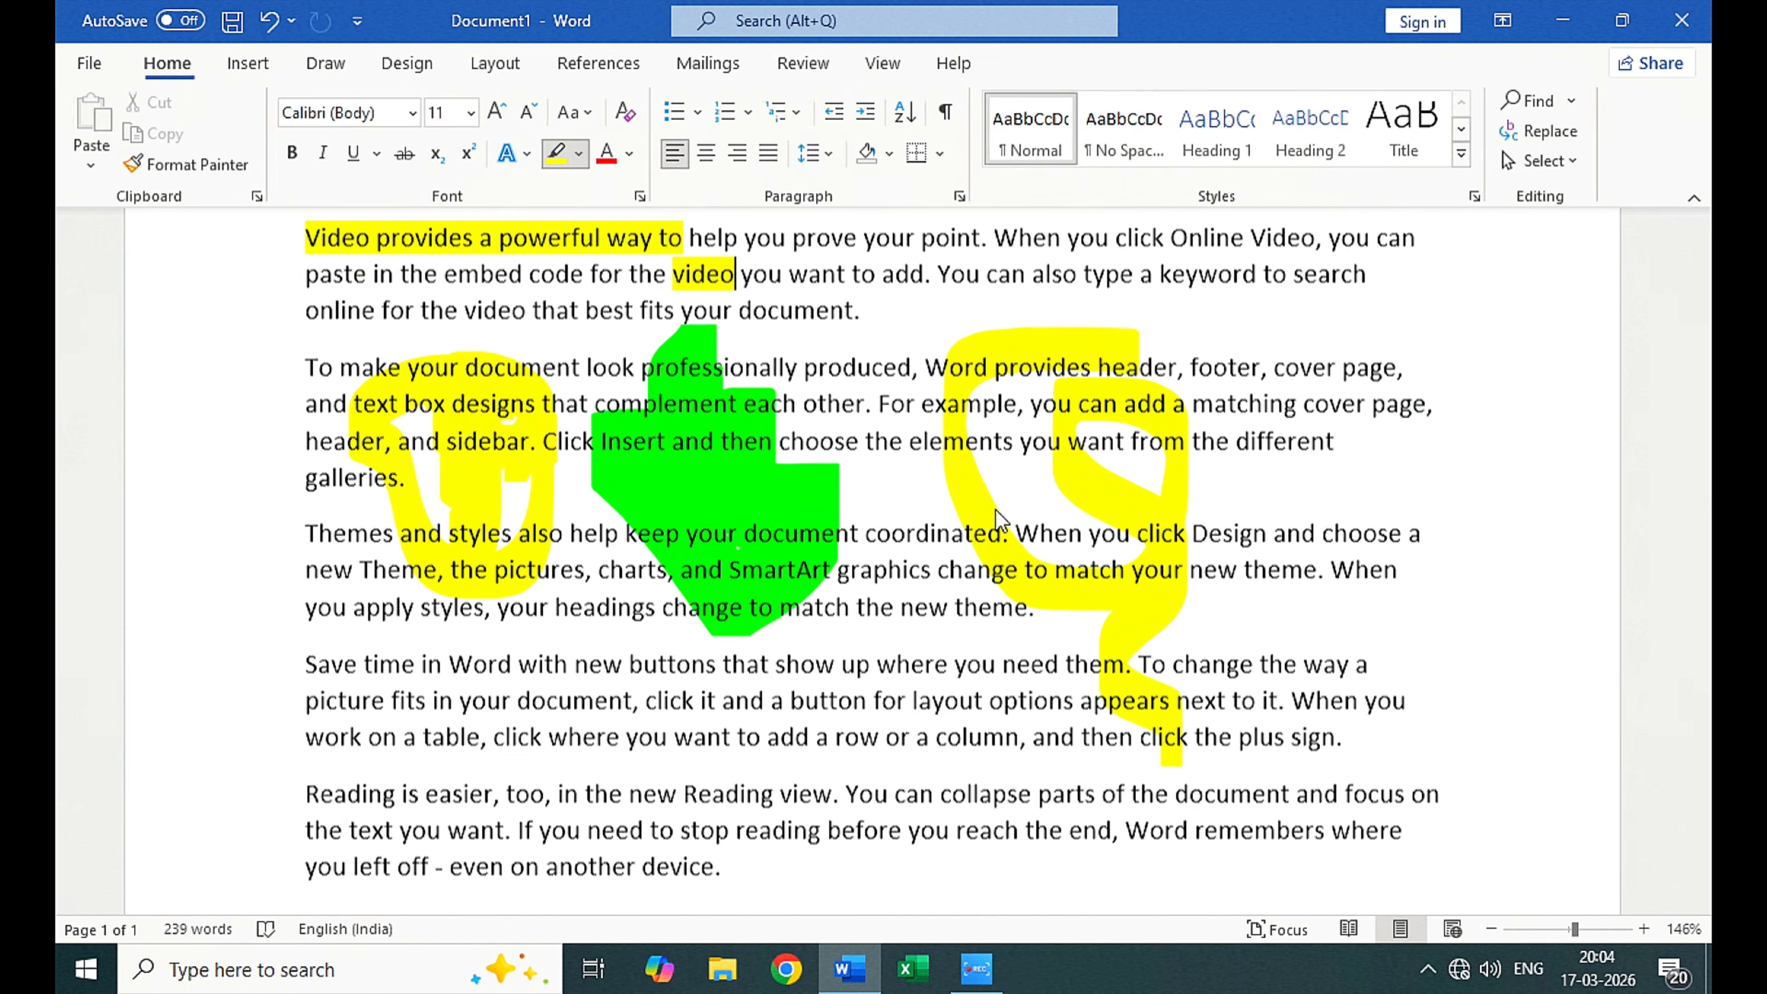
Step: Place the cursor on a new line below the last paragraph and view the blank Ink to Math writing window
{"action": "scroll", "coordinate": [976, 481], "scroll_direction": "down", "scroll_amount": 6}
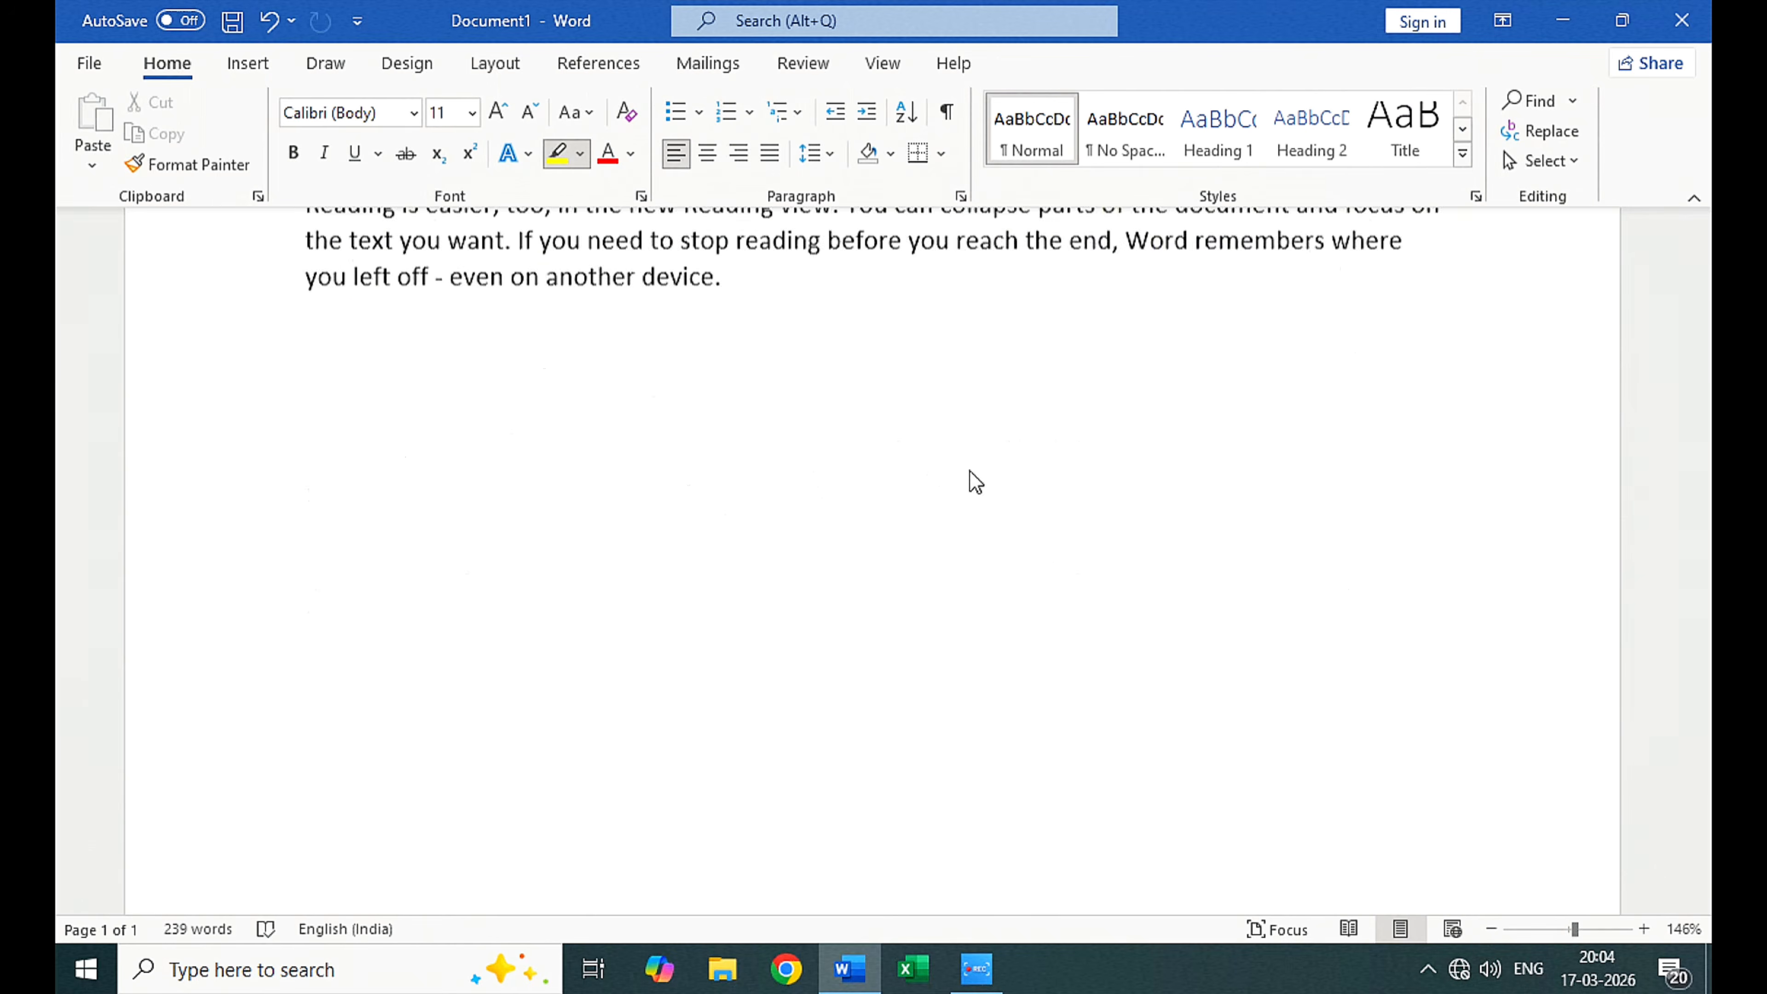
{"action": "scroll", "coordinate": [489, 360], "scroll_direction": "up", "scroll_amount": 3}
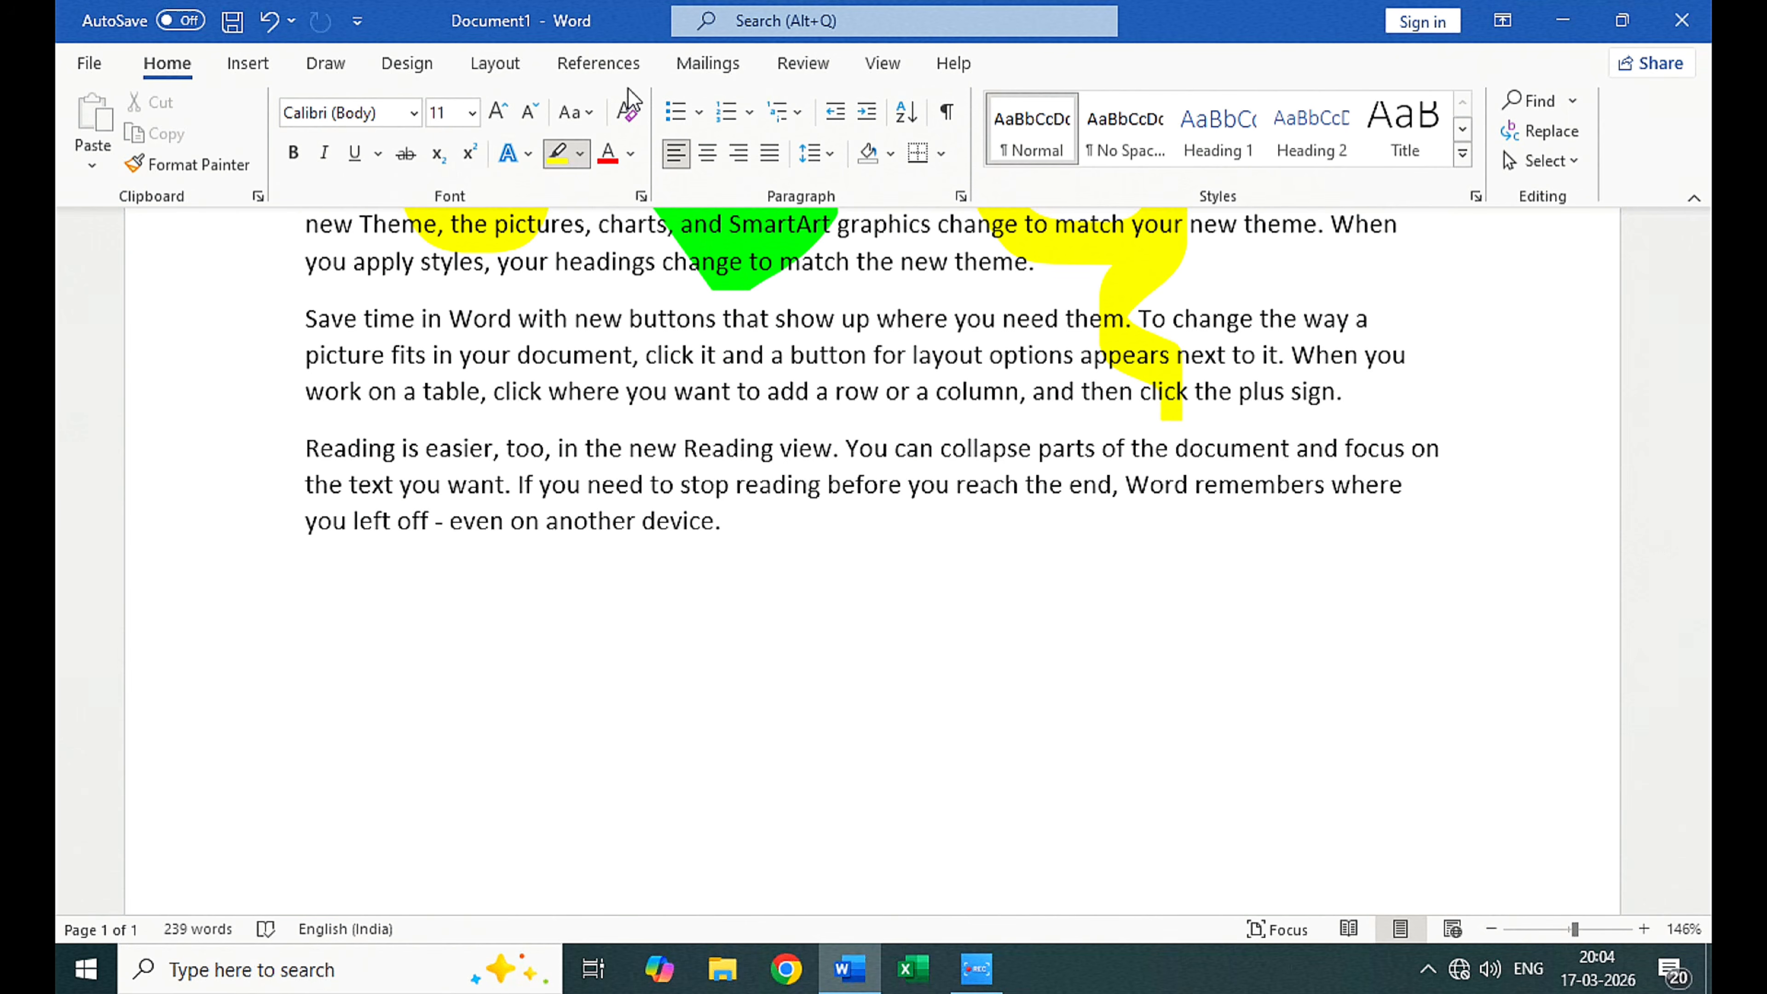
{"action": "left_click", "coordinate": [326, 64]}
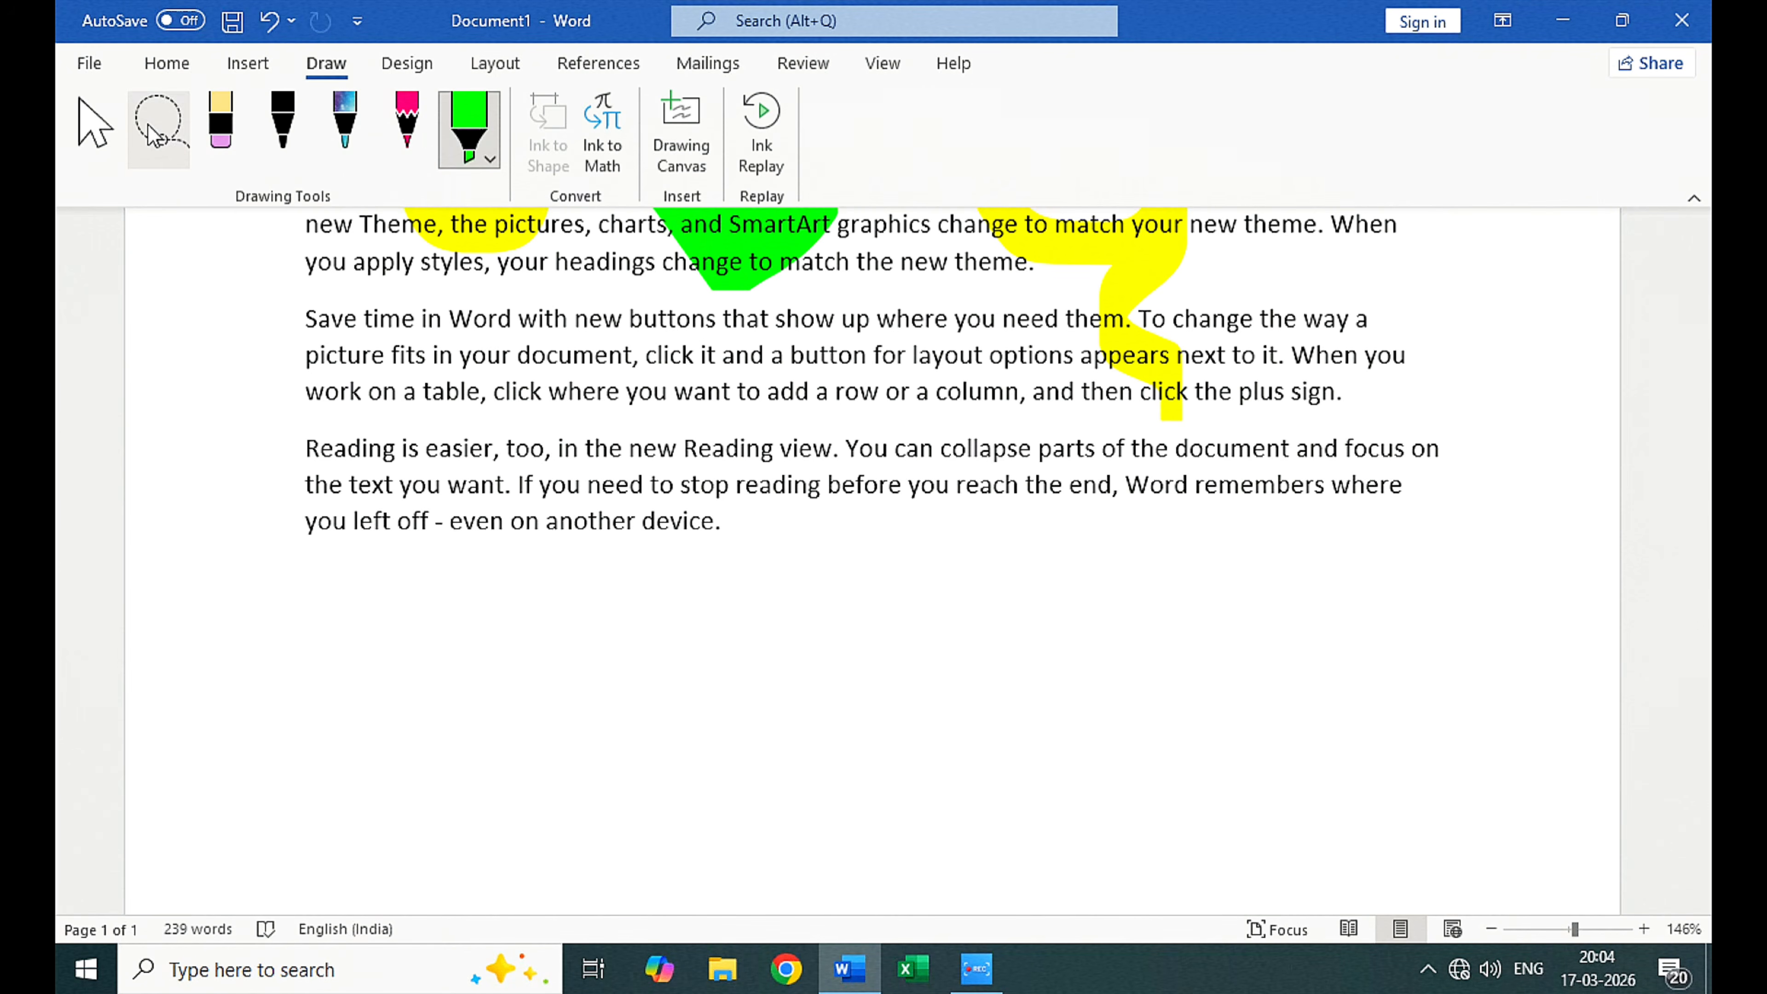
{"action": "left_click", "coordinate": [99, 124]}
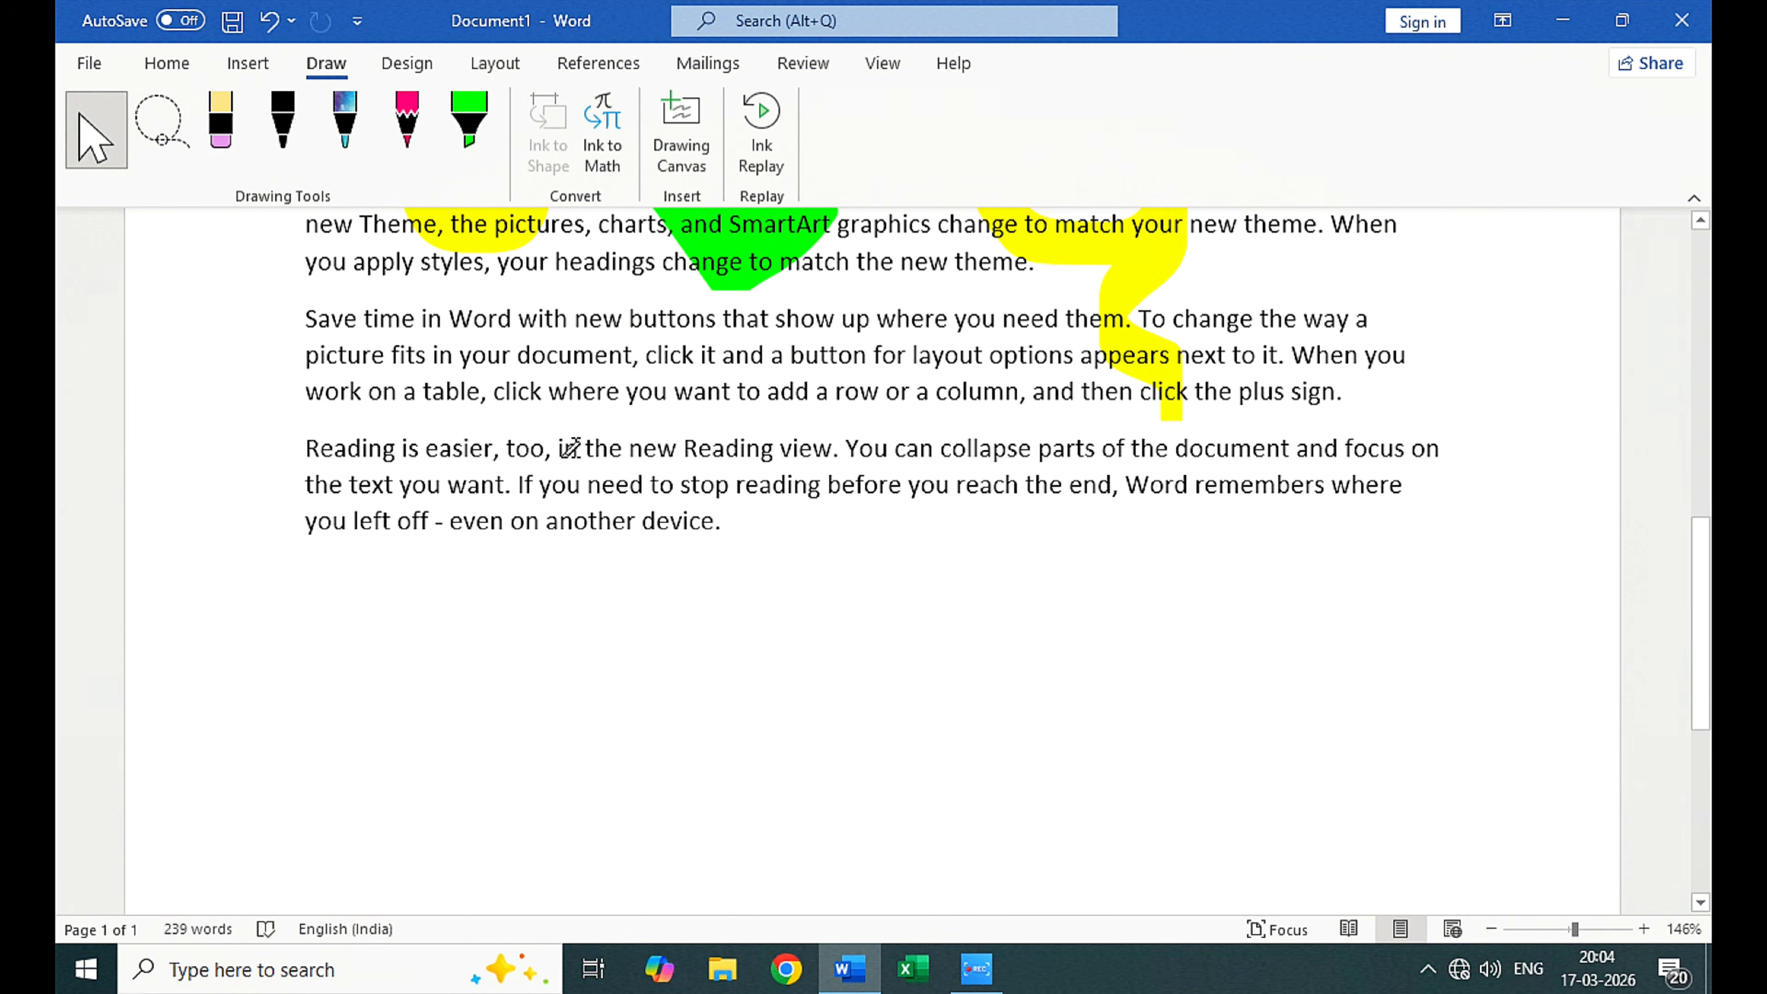
{"action": "left_click", "coordinate": [602, 146]}
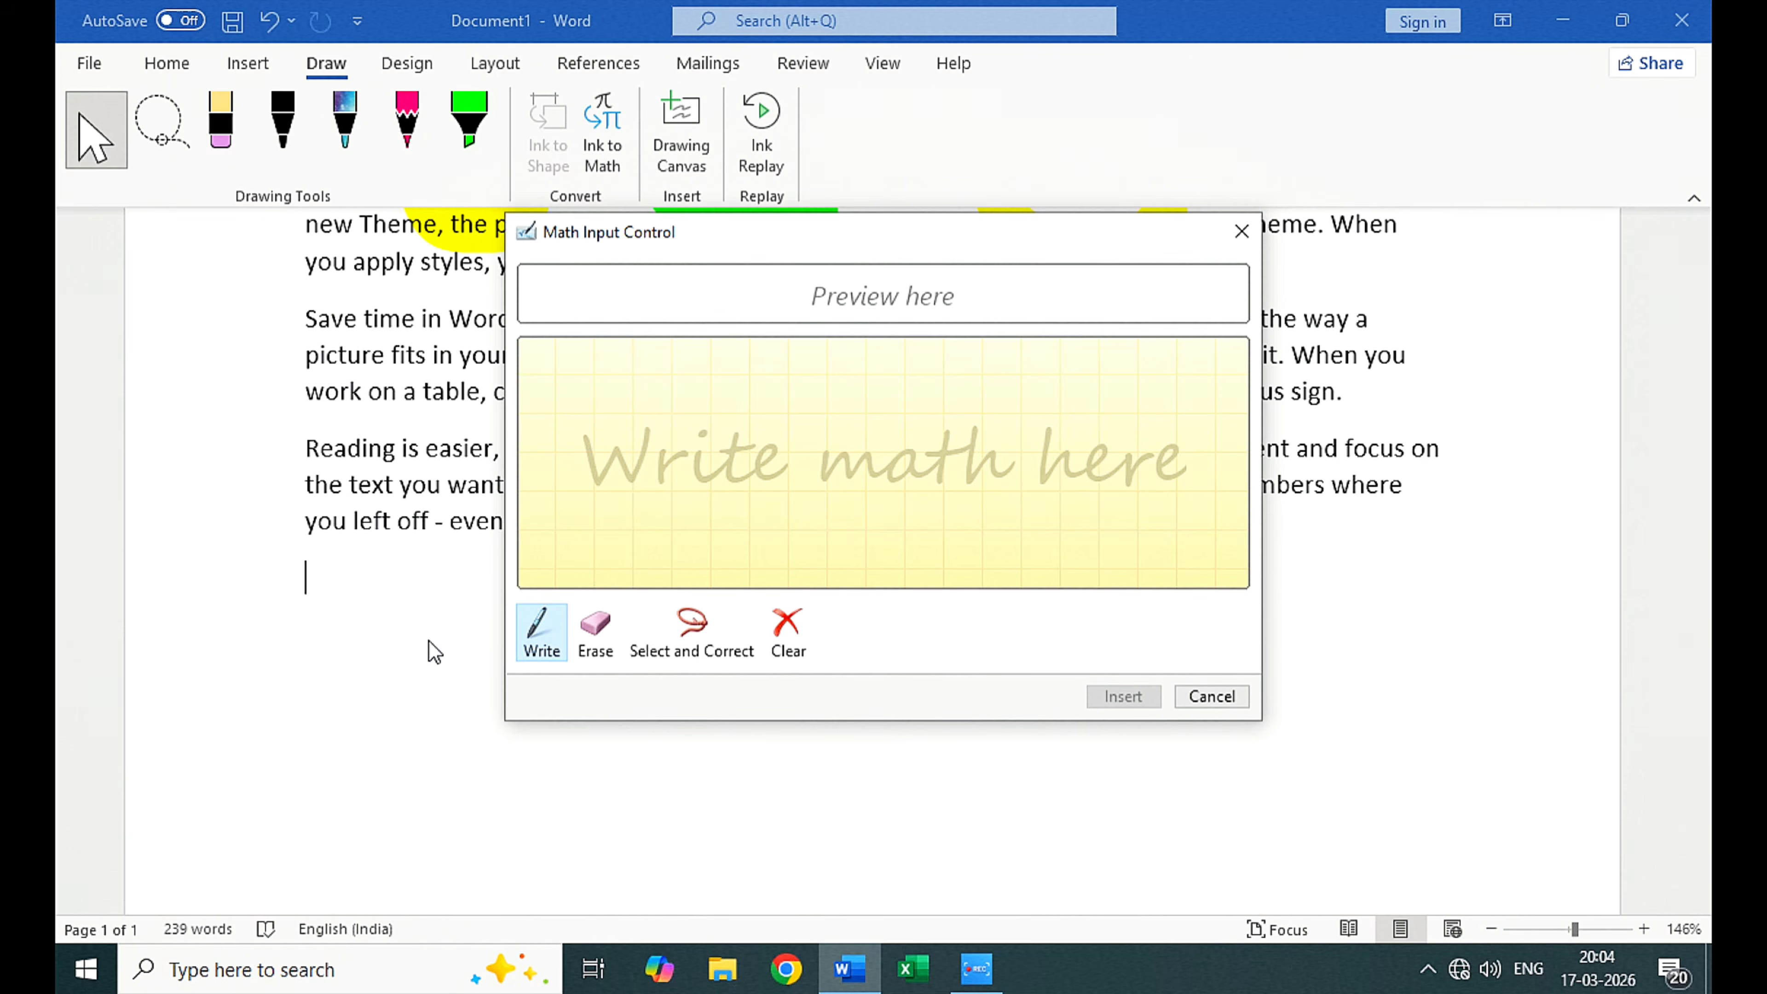
{"action": "left_click", "coordinate": [1241, 231]}
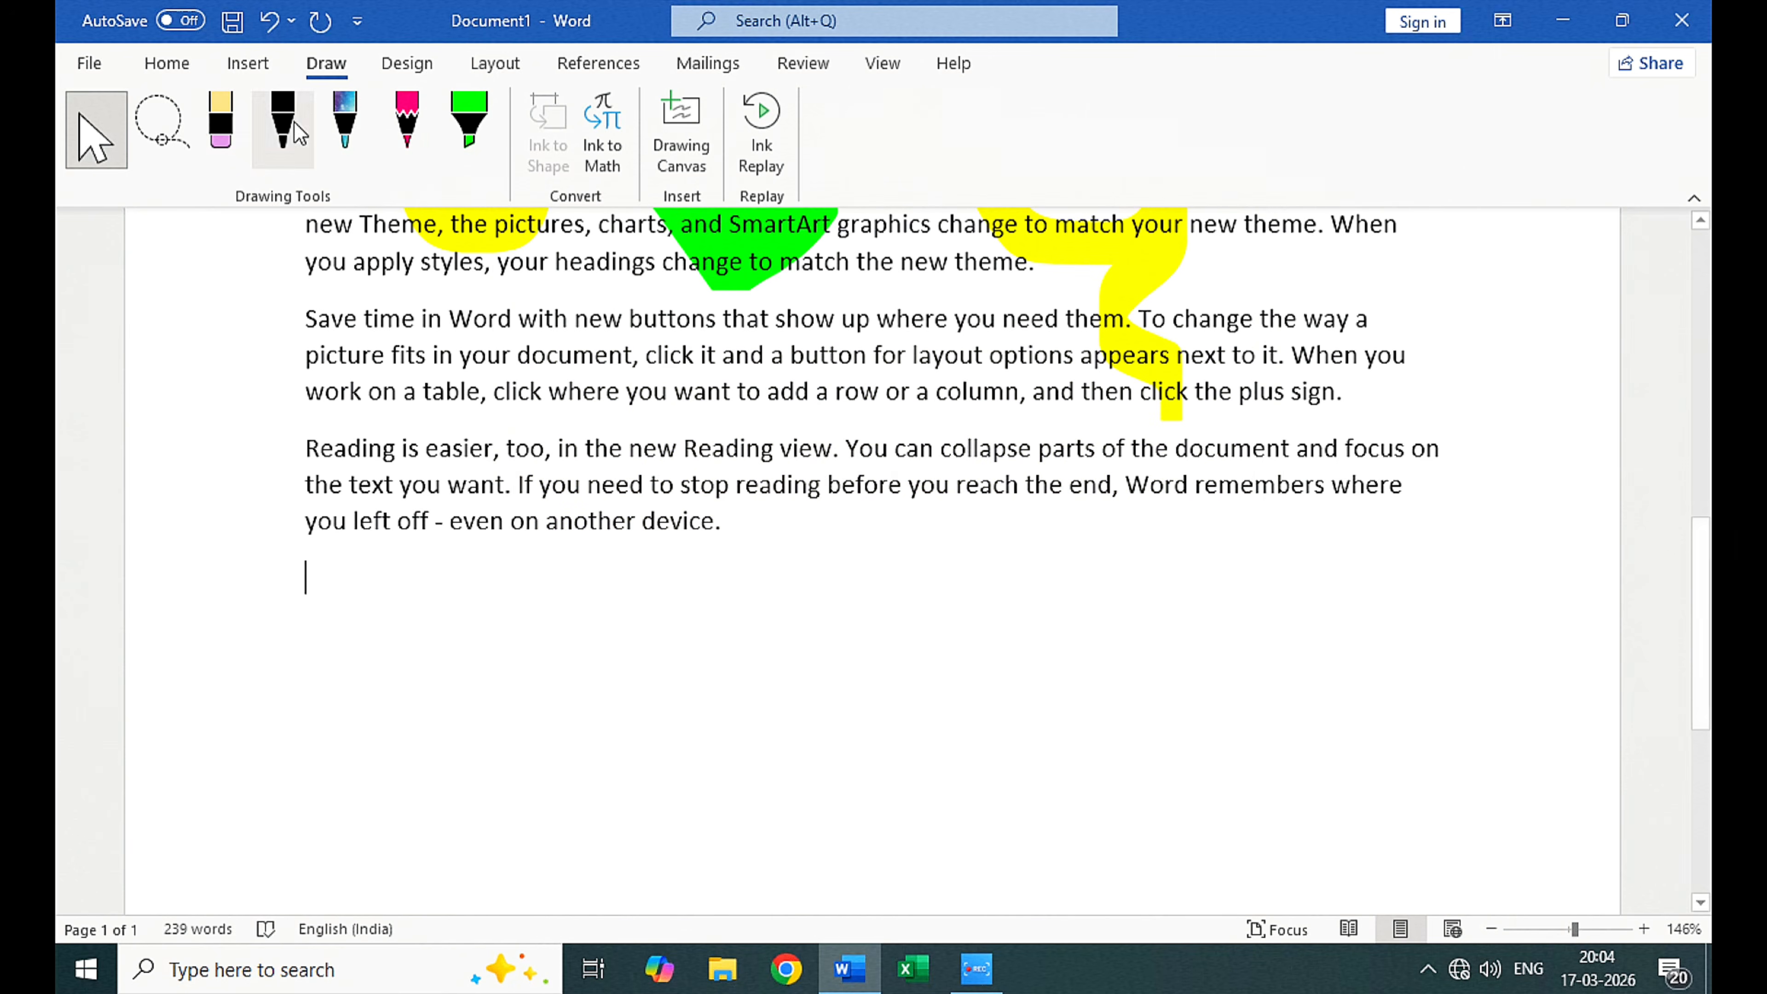
Step: Browse the full symbol list as far as the Arabic Presentation Forms-A characters without inserting any
{"action": "left_click", "coordinate": [230, 70]}
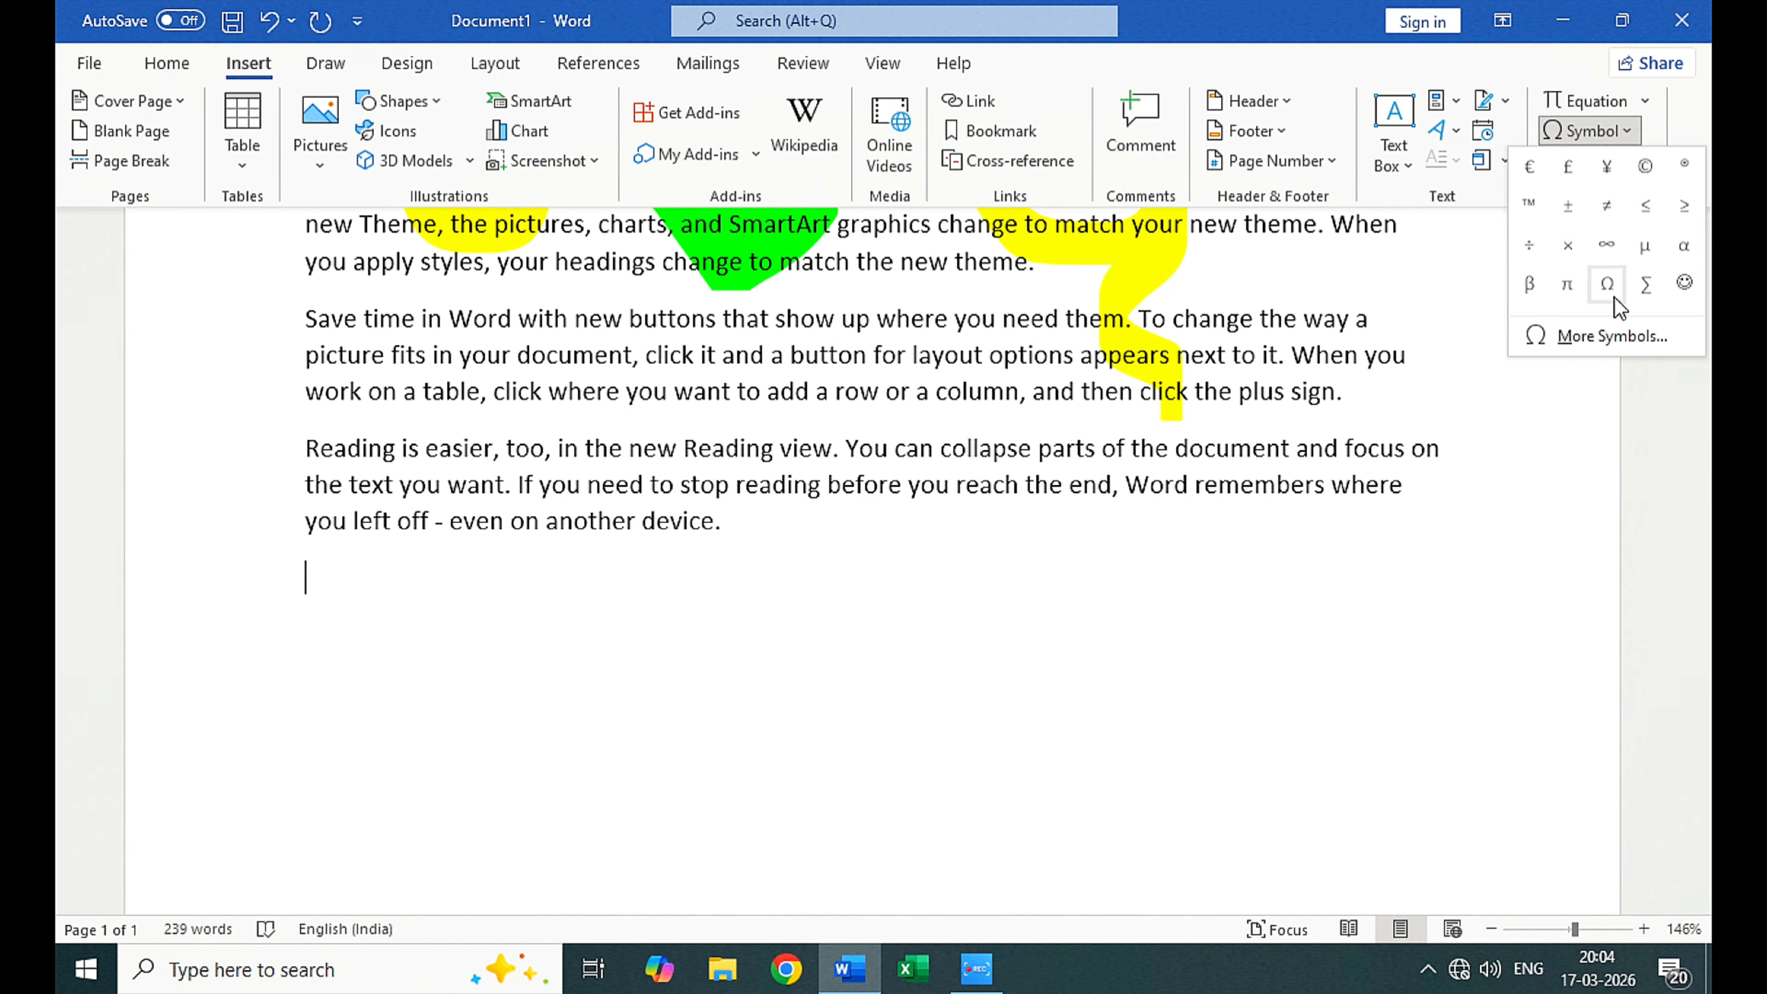
{"action": "left_click", "coordinate": [1607, 337]}
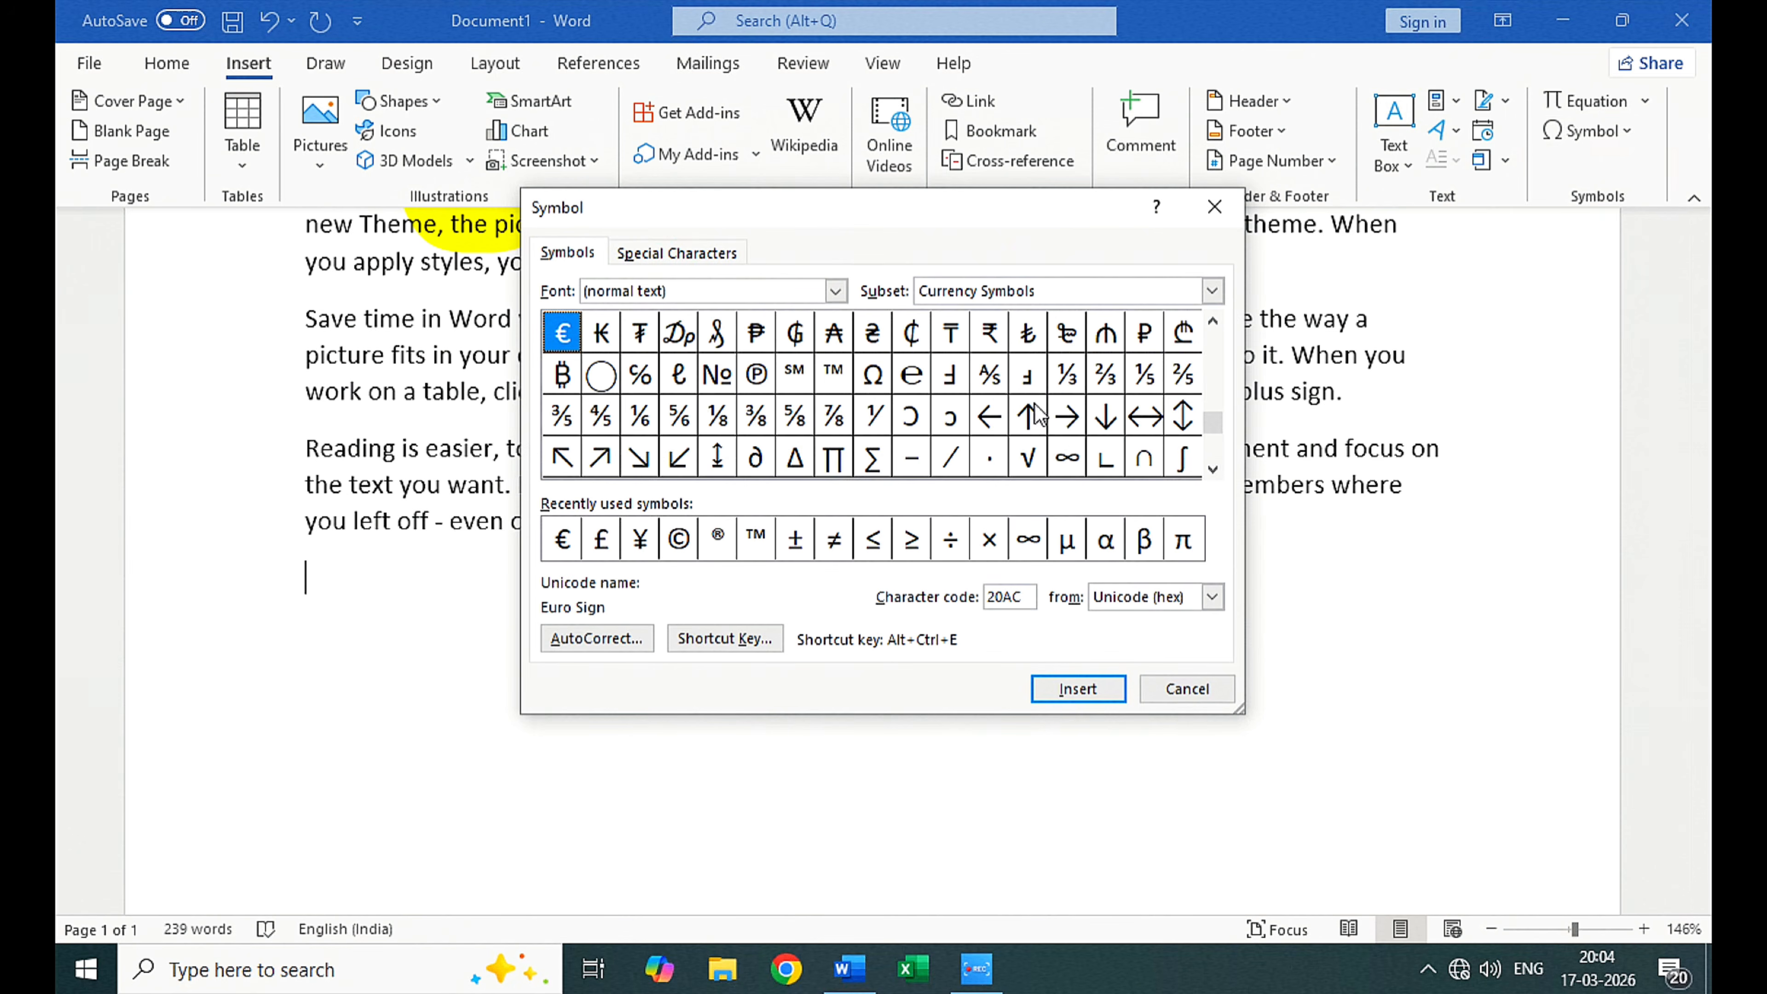
{"action": "left_click", "coordinate": [1213, 468]}
{"action": "left_click_drag", "start_coordinate": [1212, 469], "coordinate": [1214, 472]}
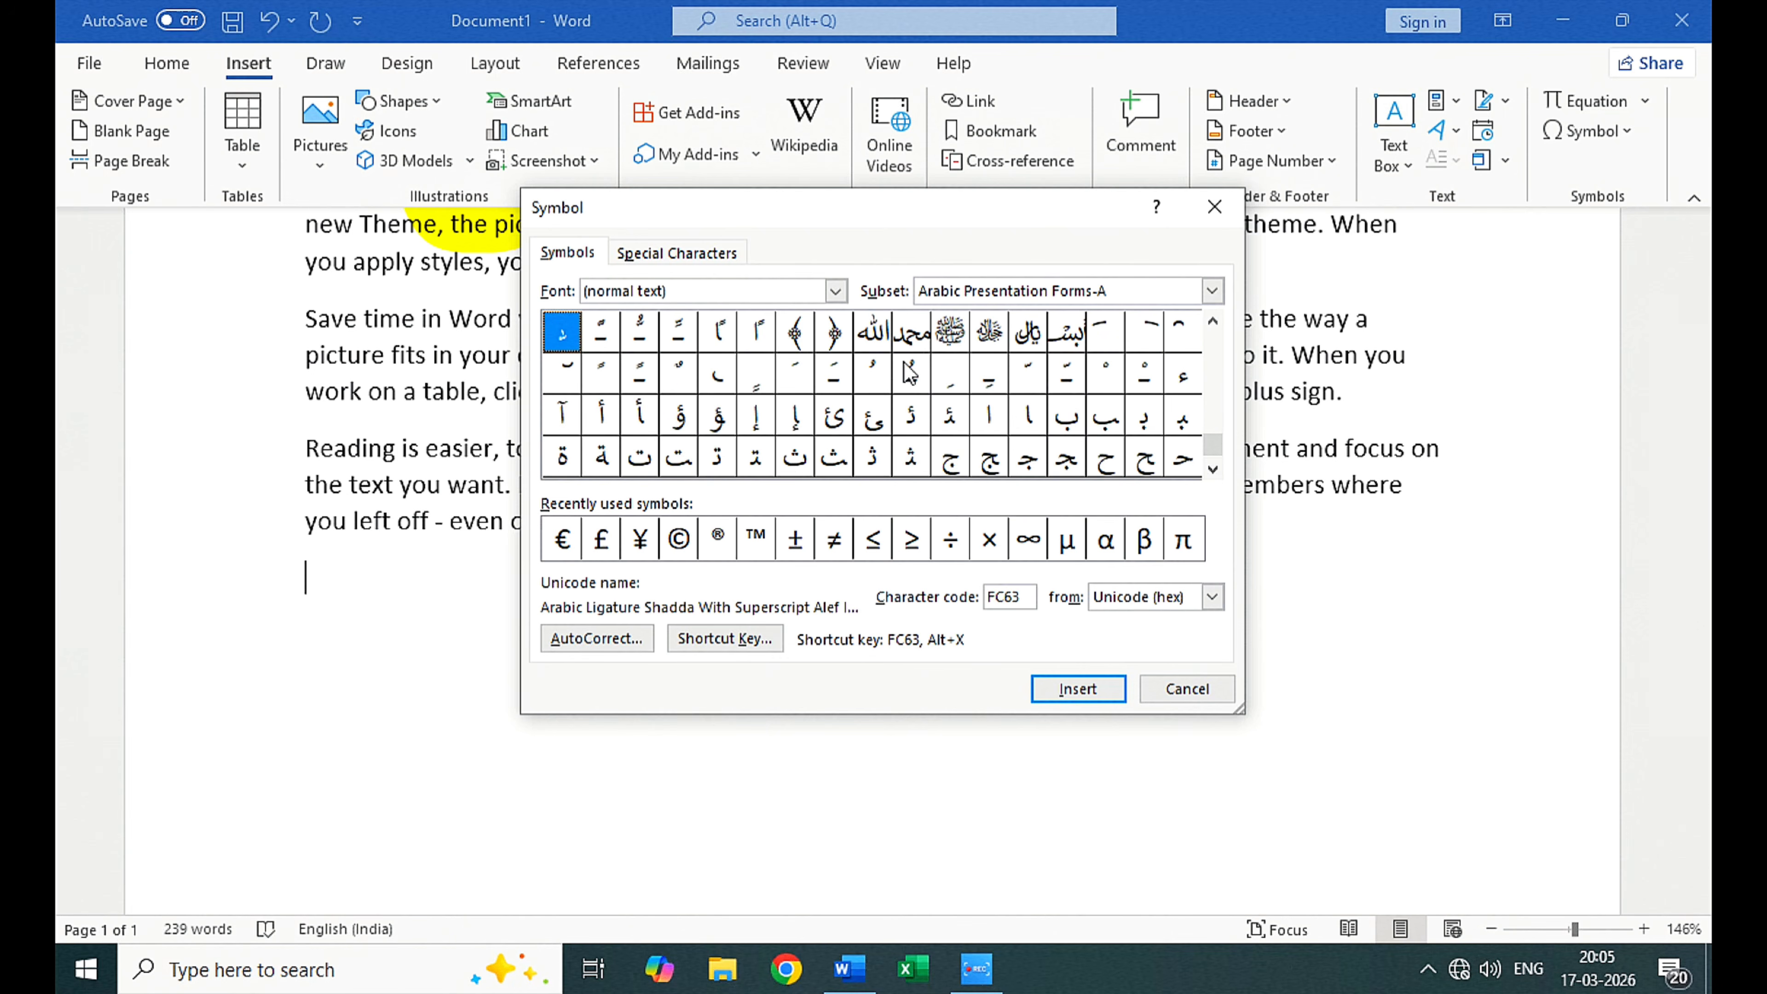
{"action": "left_click", "coordinate": [1216, 209]}
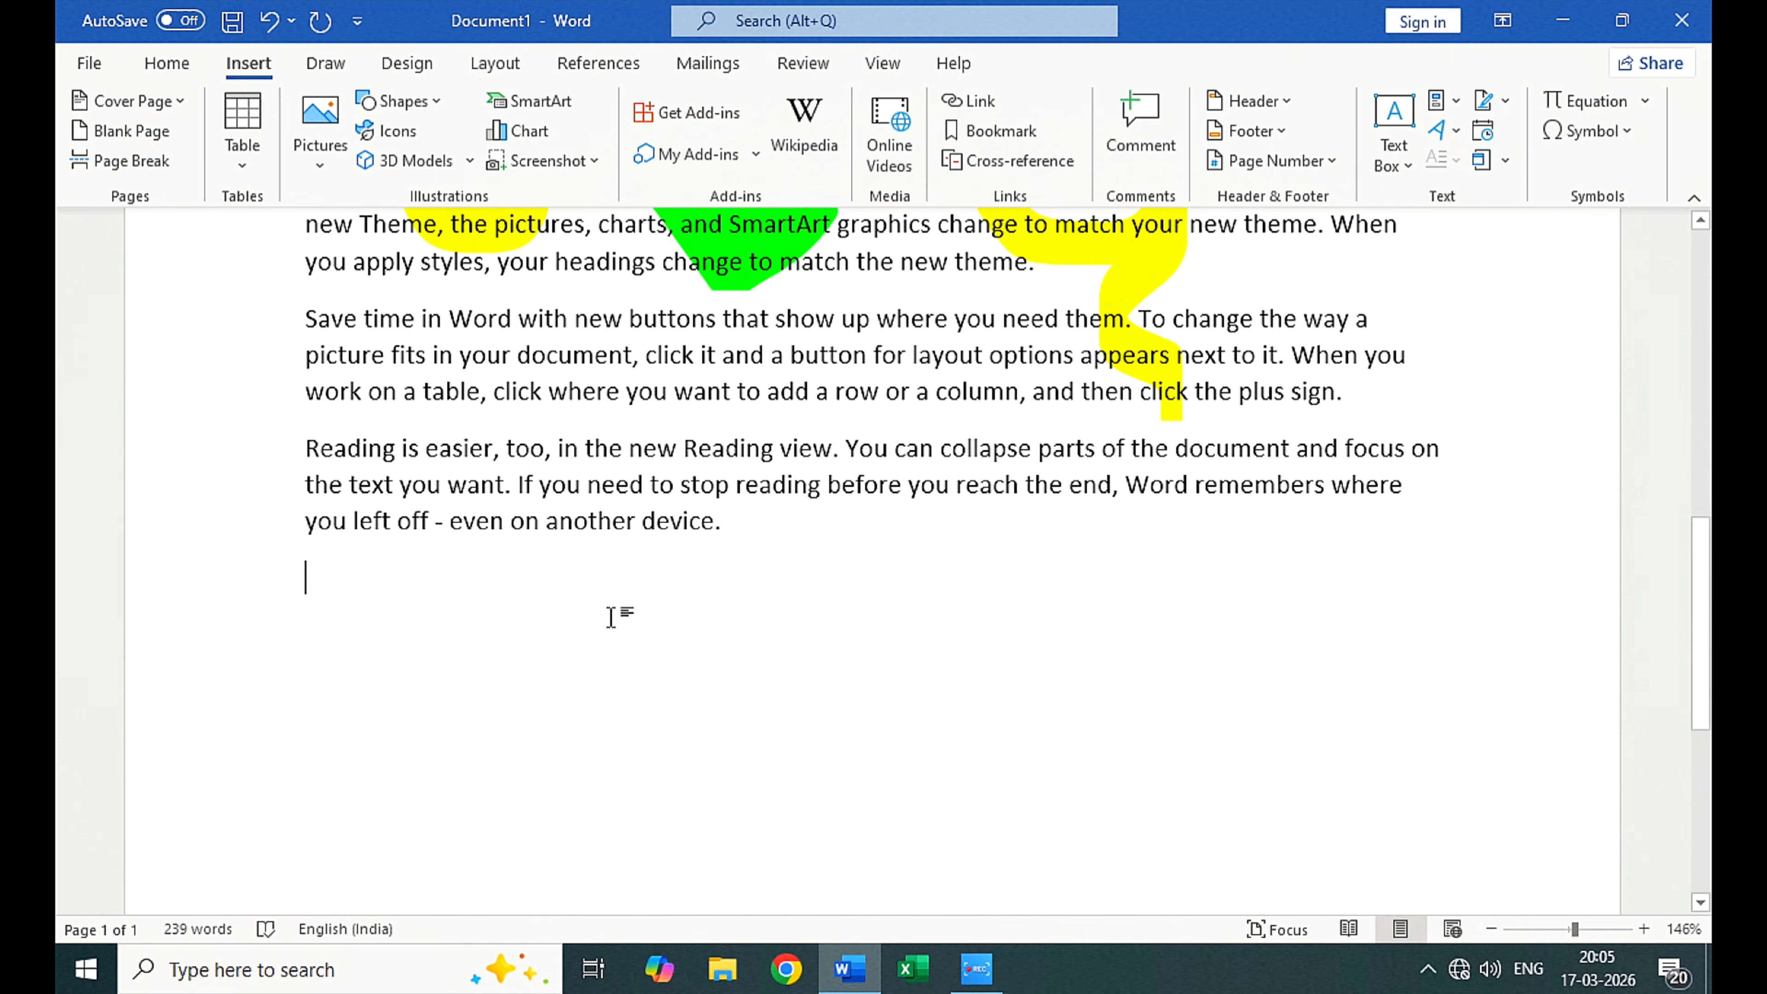
Step: Handwrite the expression x − 1 × 45(2 × 4) in the Ink to Math writing area
{"action": "left_click", "coordinate": [340, 64]}
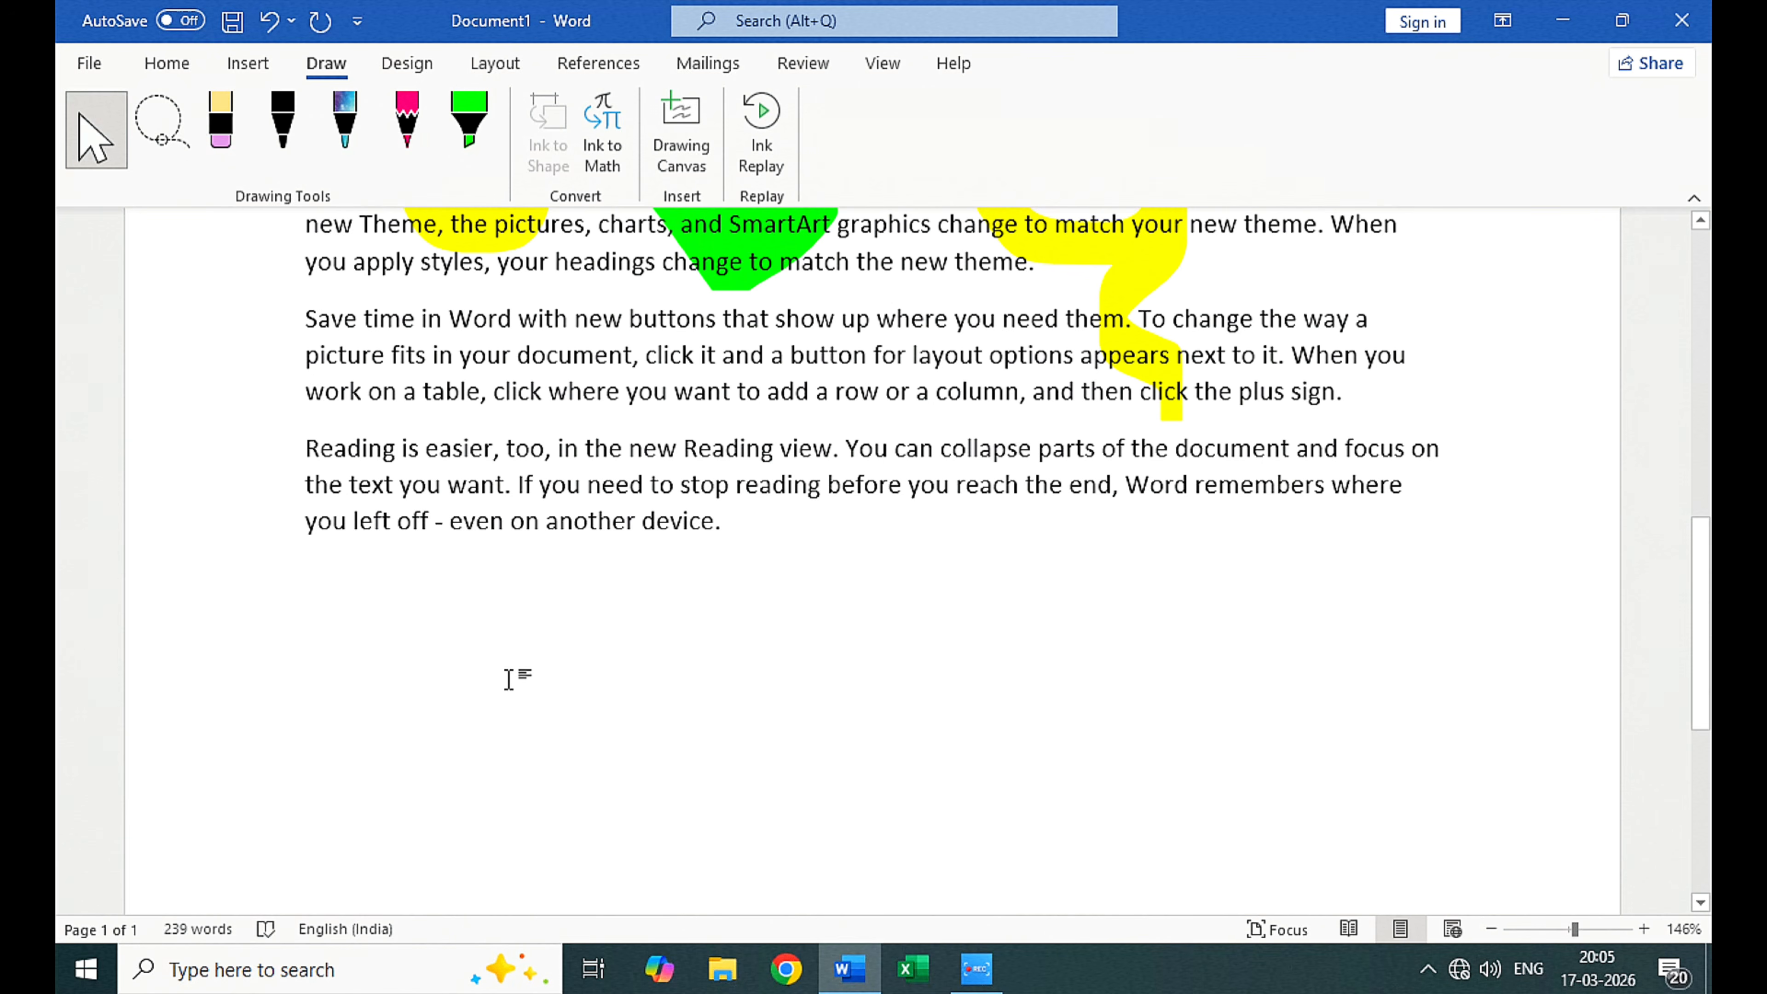
{"action": "left_click", "coordinate": [621, 132]}
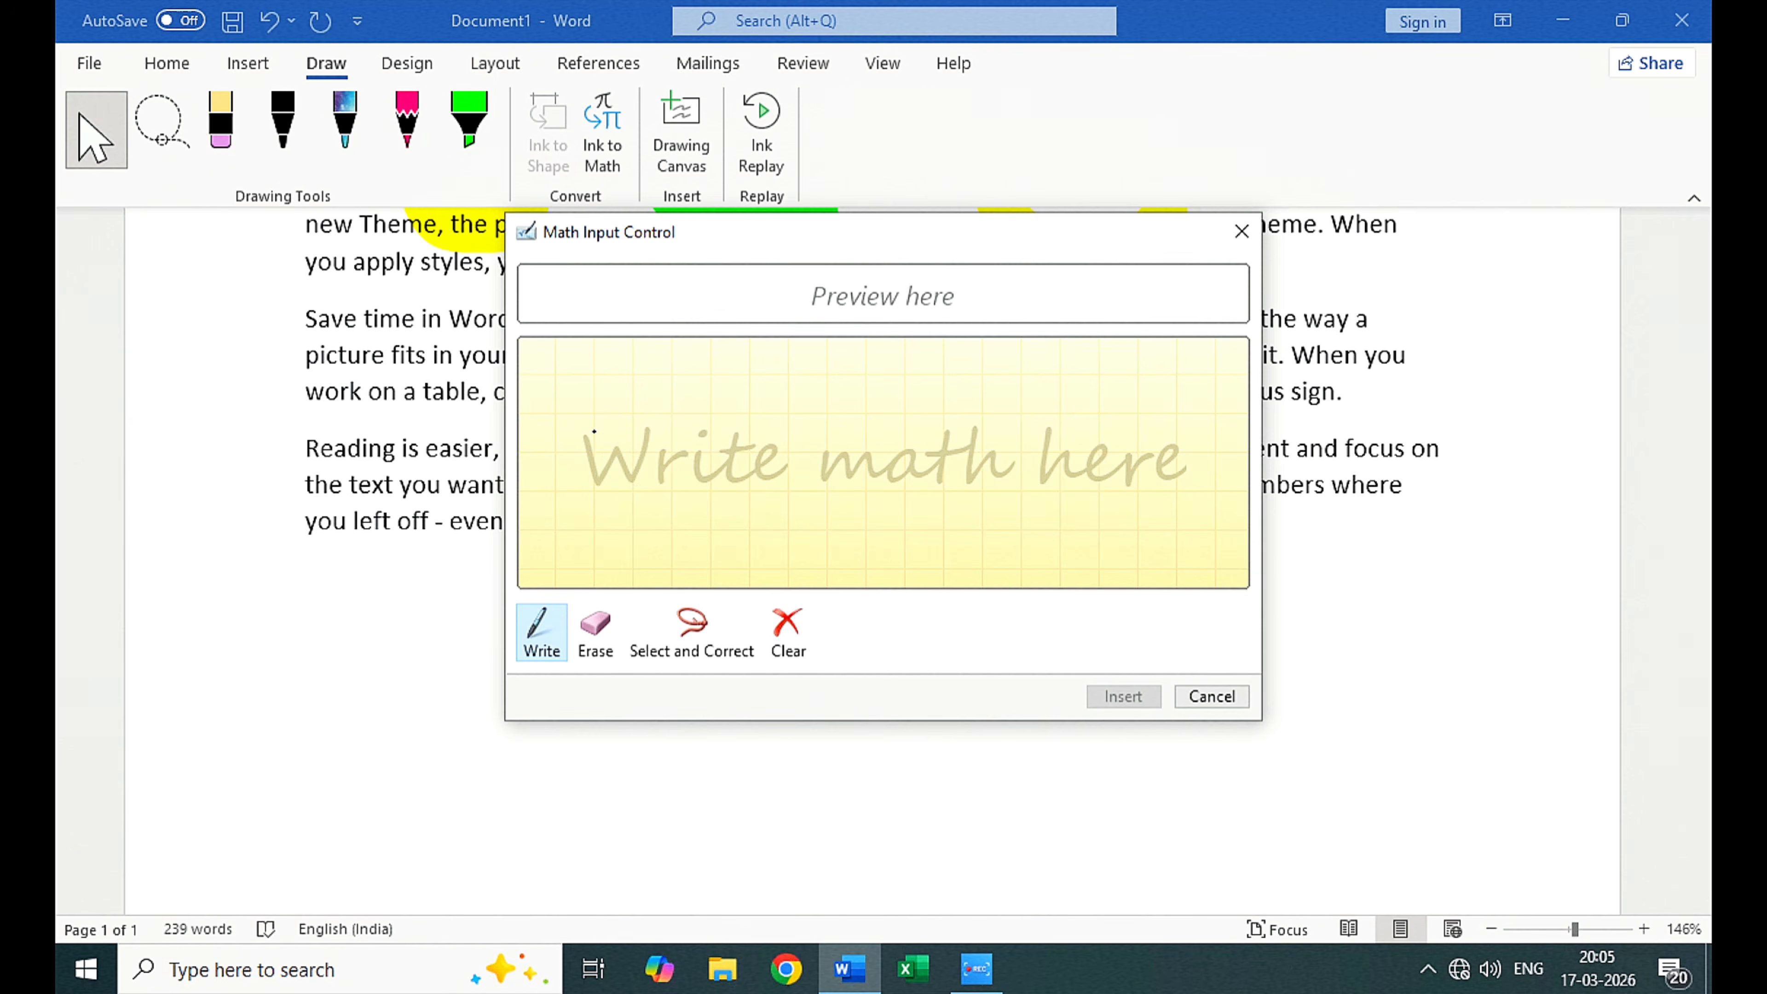
{"action": "mouse_move", "coordinate": [593, 432]}
{"action": "left_mouse_down"}
{"action": "mouse_move", "coordinate": [640, 490]}
{"action": "mouse_move", "coordinate": [626, 460]}
{"action": "mouse_move", "coordinate": [613, 493]}
{"action": "mouse_move", "coordinate": [739, 417]}
{"action": "mouse_move", "coordinate": [748, 478]}
{"action": "mouse_move", "coordinate": [788, 479]}
{"action": "left_mouse_up"}
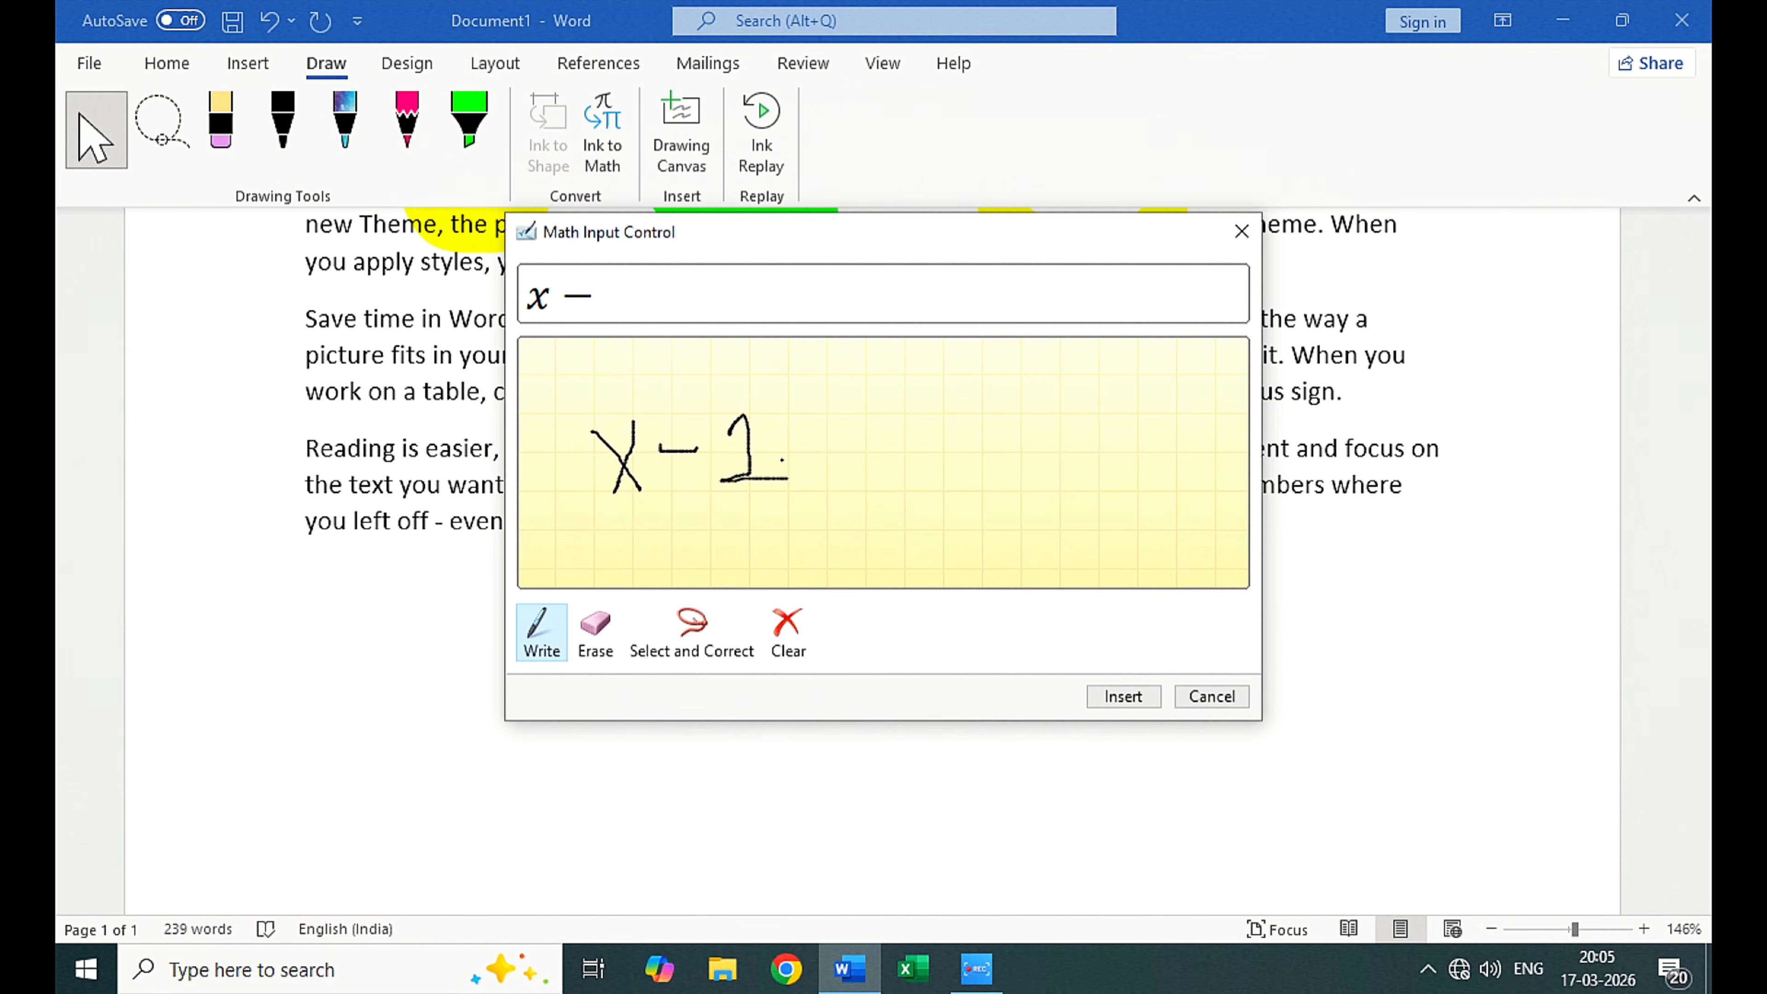
{"action": "mouse_move", "coordinate": [800, 418]}
{"action": "left_mouse_down"}
{"action": "mouse_move", "coordinate": [840, 474]}
{"action": "mouse_move", "coordinate": [802, 476]}
{"action": "left_mouse_up"}
{"action": "mouse_move", "coordinate": [902, 401]}
{"action": "left_mouse_down"}
{"action": "mouse_move", "coordinate": [914, 468]}
{"action": "mouse_move", "coordinate": [945, 392]}
{"action": "mouse_move", "coordinate": [923, 411]}
{"action": "mouse_move", "coordinate": [941, 488]}
{"action": "mouse_move", "coordinate": [922, 489]}
{"action": "left_mouse_up"}
{"action": "left_click_drag", "start_coordinate": [923, 387], "coordinate": [948, 391]}
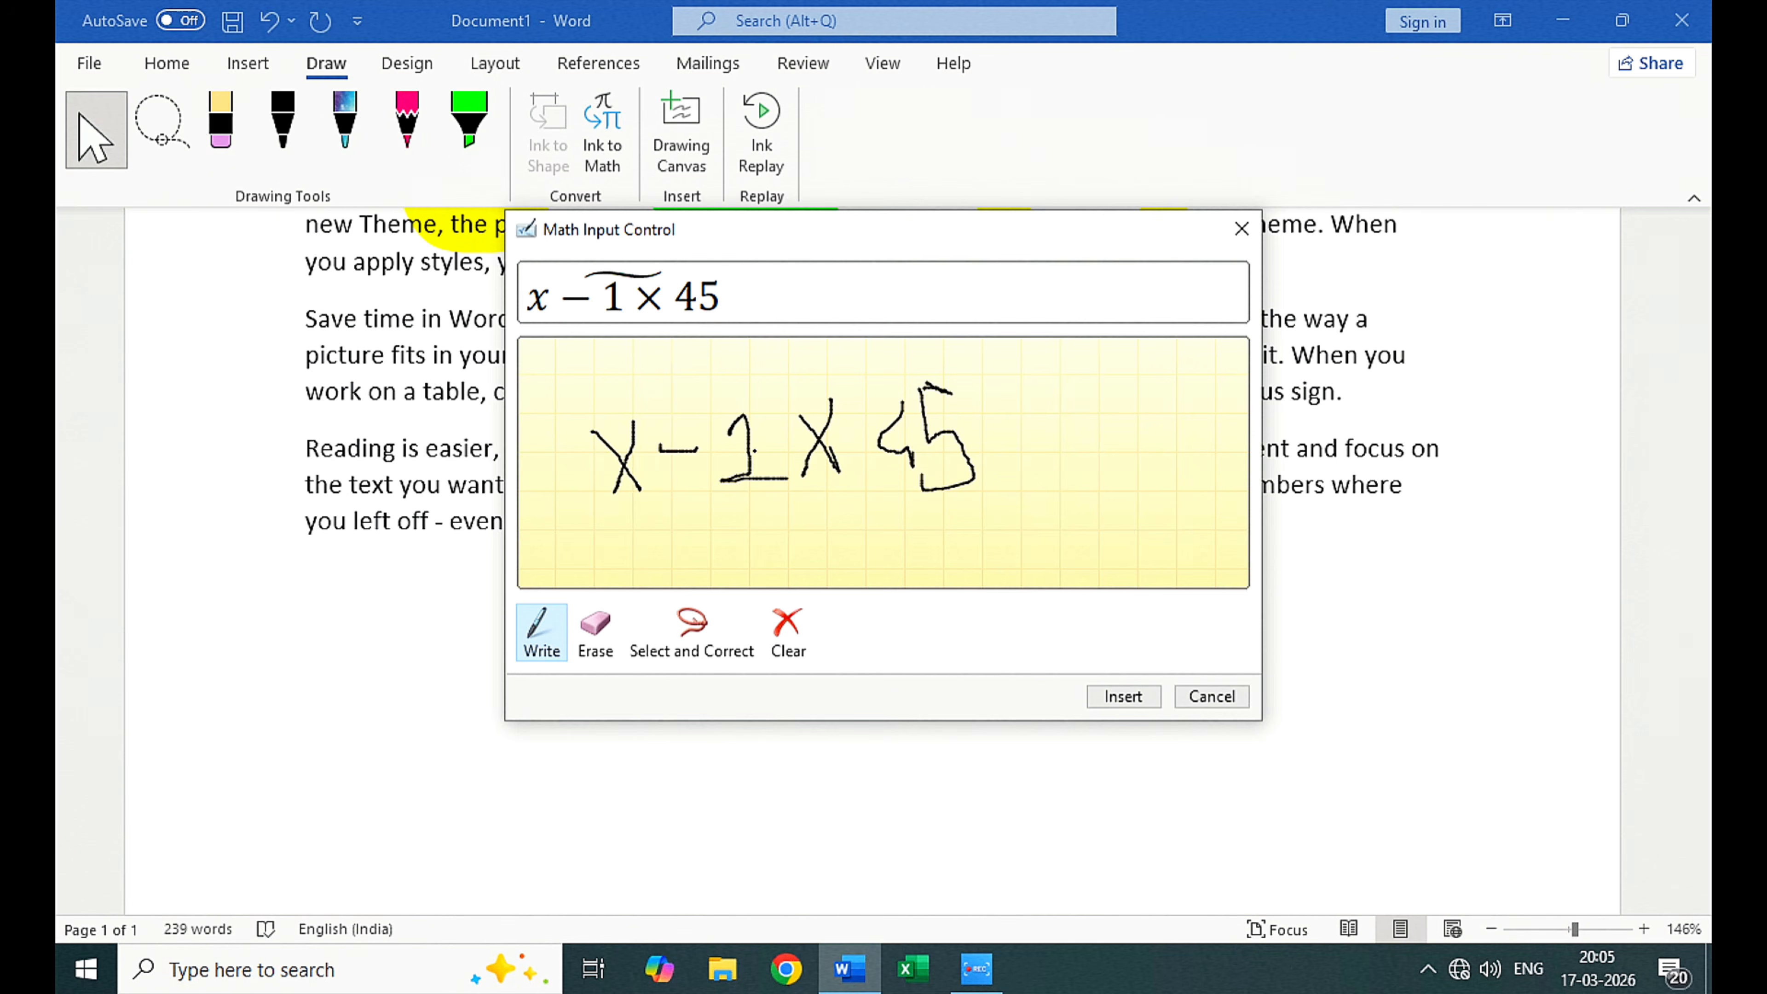
{"action": "mouse_move", "coordinate": [1014, 402]}
{"action": "left_mouse_down"}
{"action": "mouse_move", "coordinate": [998, 443]}
{"action": "mouse_move", "coordinate": [1017, 481]}
{"action": "mouse_move", "coordinate": [1048, 439]}
{"action": "mouse_move", "coordinate": [1113, 449]}
{"action": "mouse_move", "coordinate": [1087, 462]}
{"action": "left_mouse_up"}
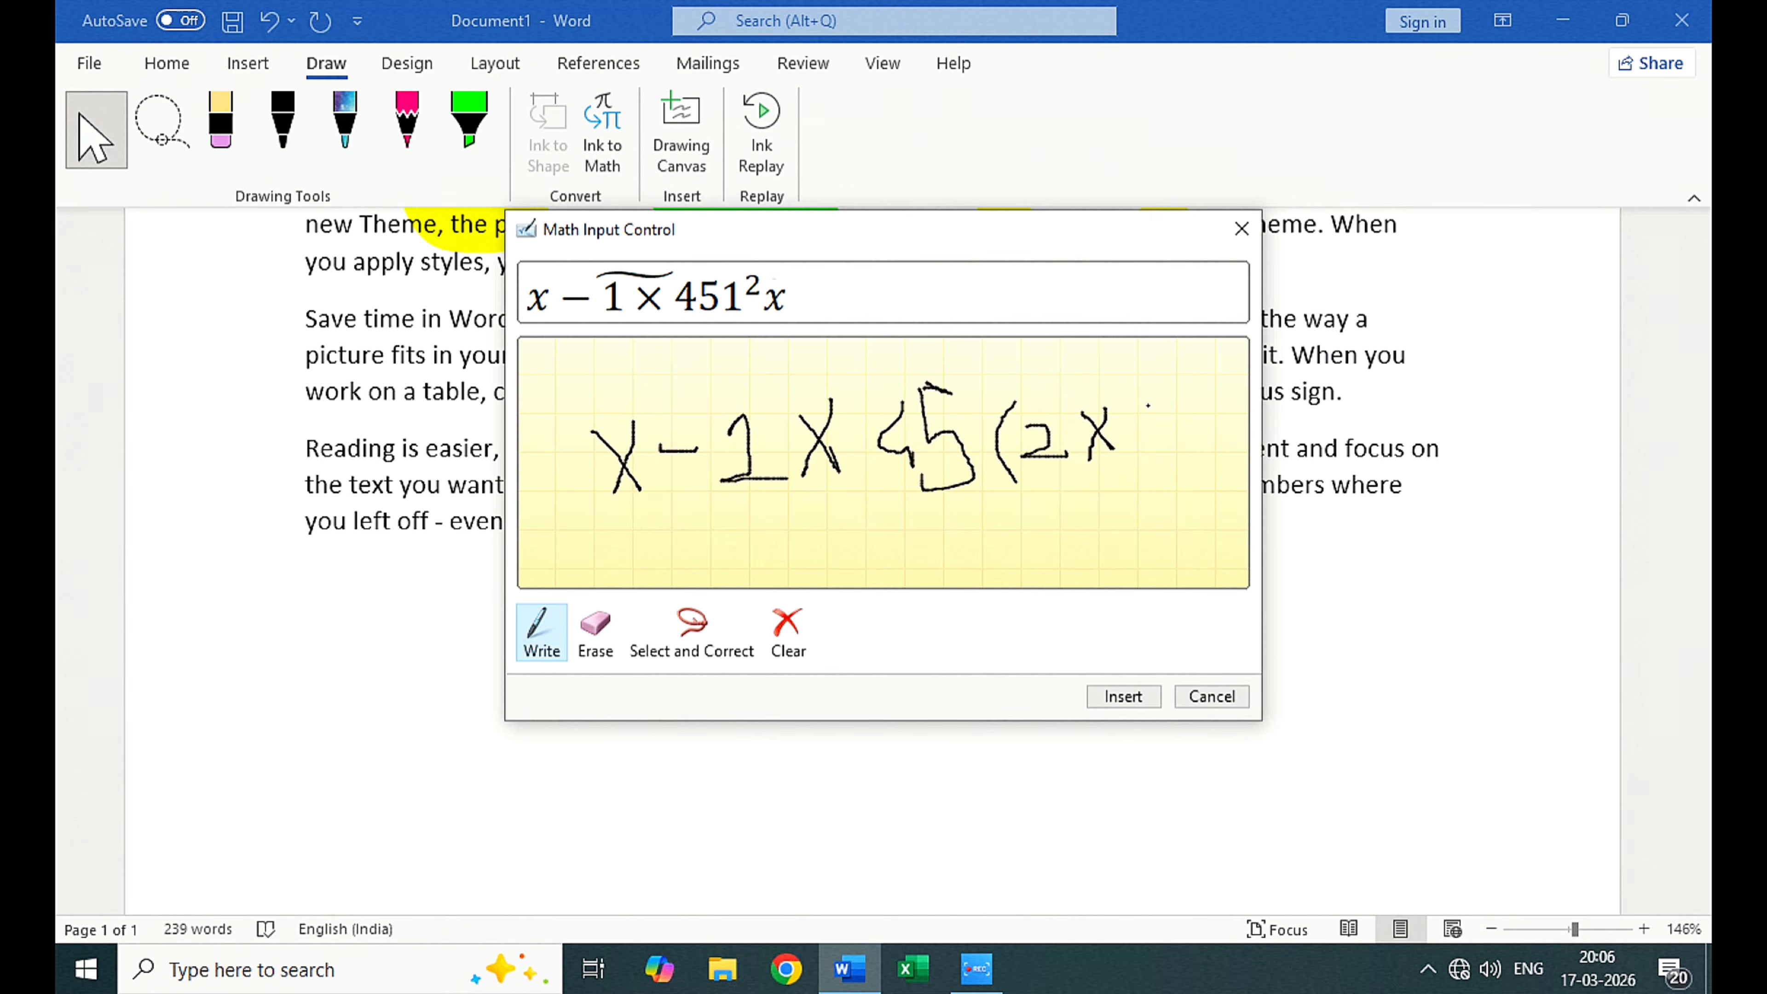
{"action": "left_click_drag", "start_coordinate": [1149, 406], "coordinate": [1169, 466]}
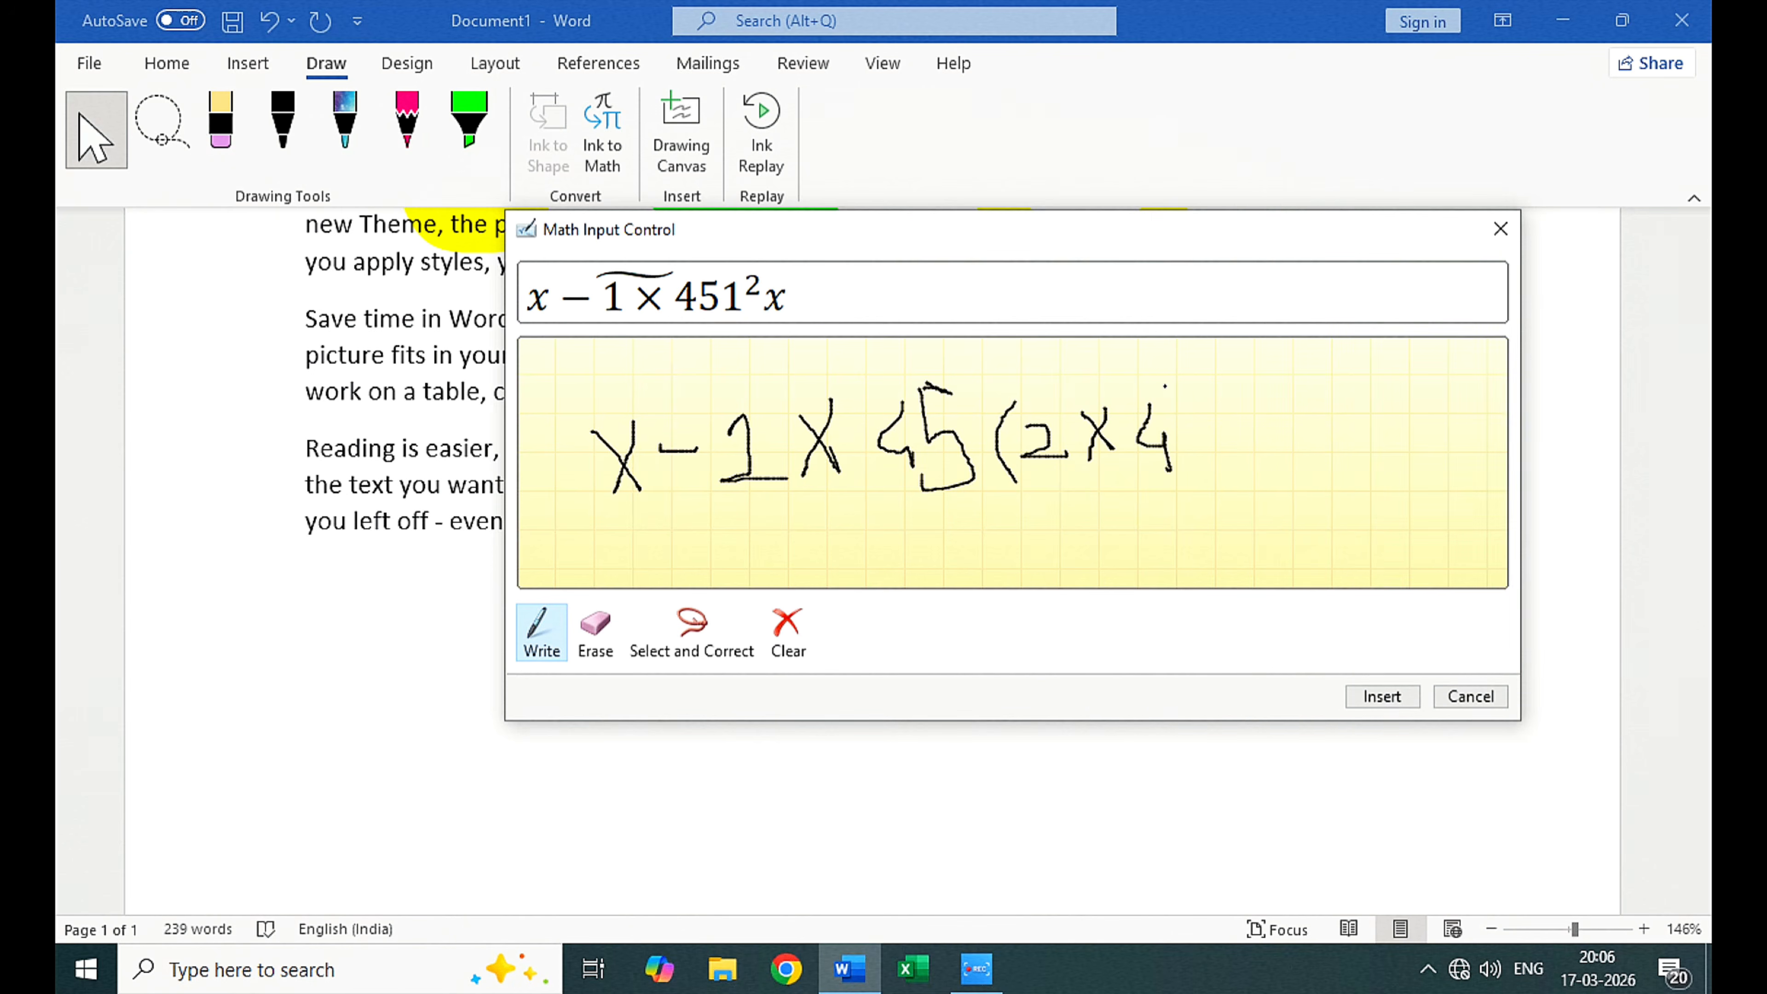
{"action": "mouse_move", "coordinate": [1165, 386]}
{"action": "left_mouse_down"}
{"action": "mouse_move", "coordinate": [1202, 452]}
{"action": "mouse_move", "coordinate": [1175, 489]}
{"action": "left_mouse_up"}
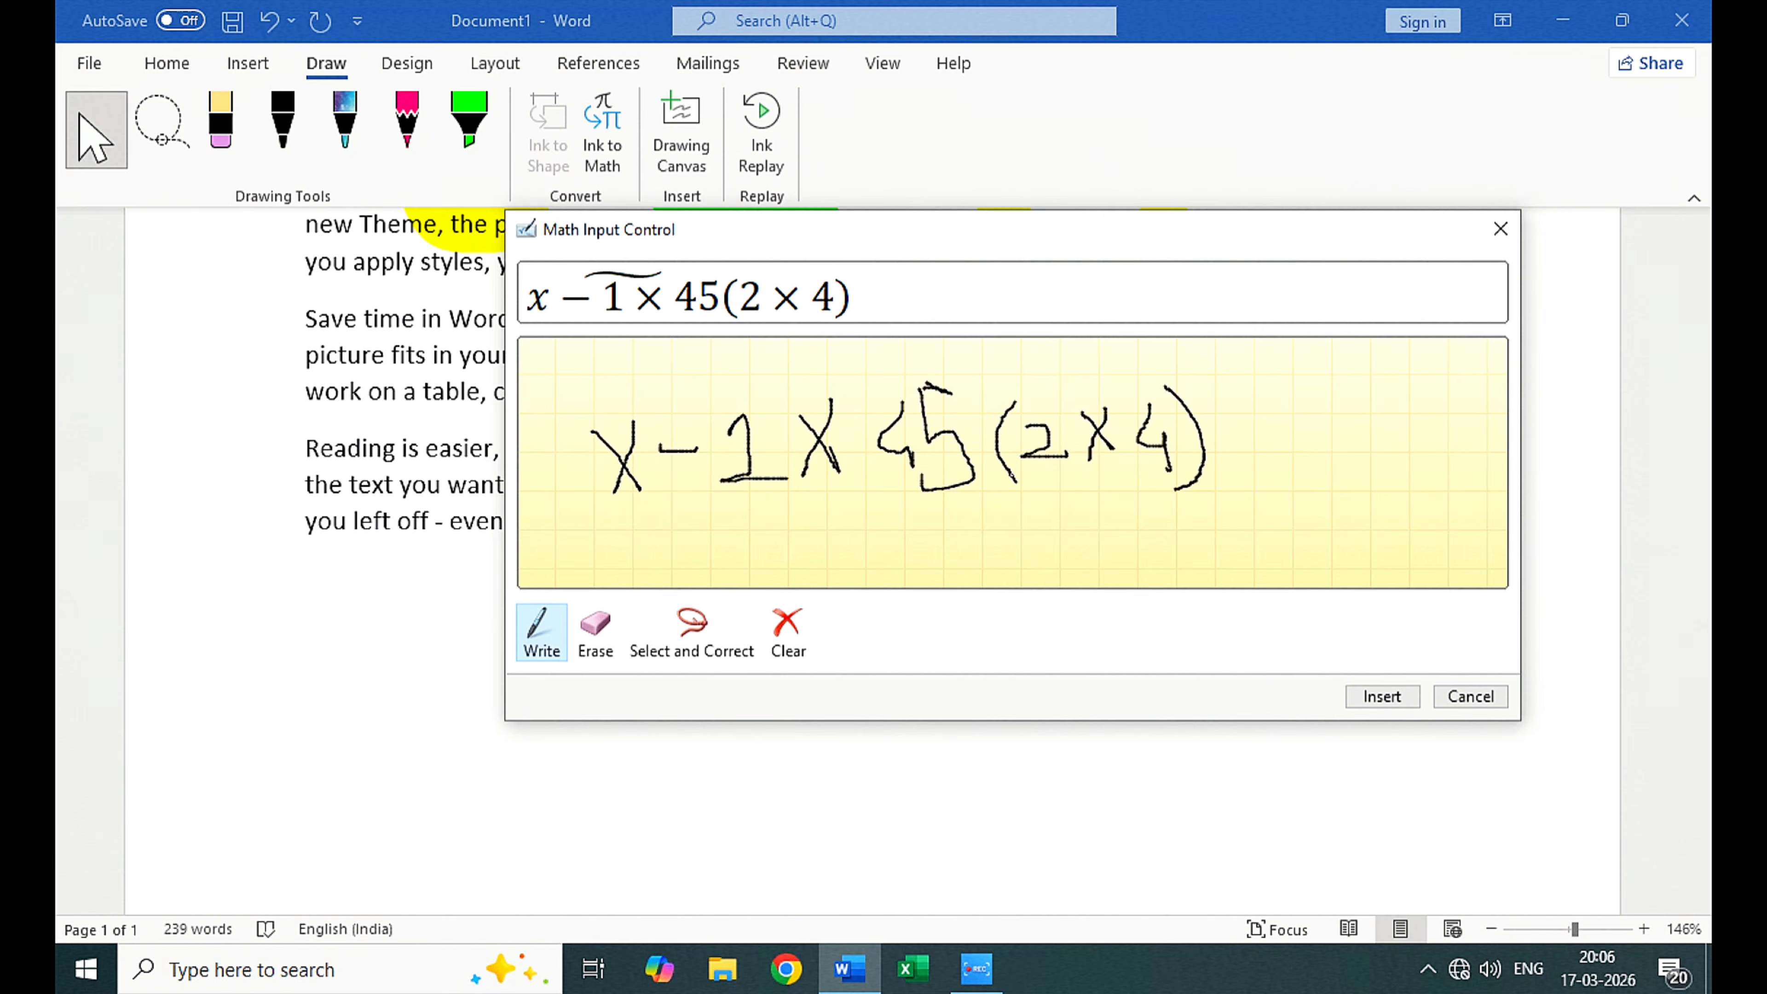
Step: Erase the handwritten 2 inside the parentheses and write a 3 in its place
{"action": "left_click", "coordinate": [607, 633]}
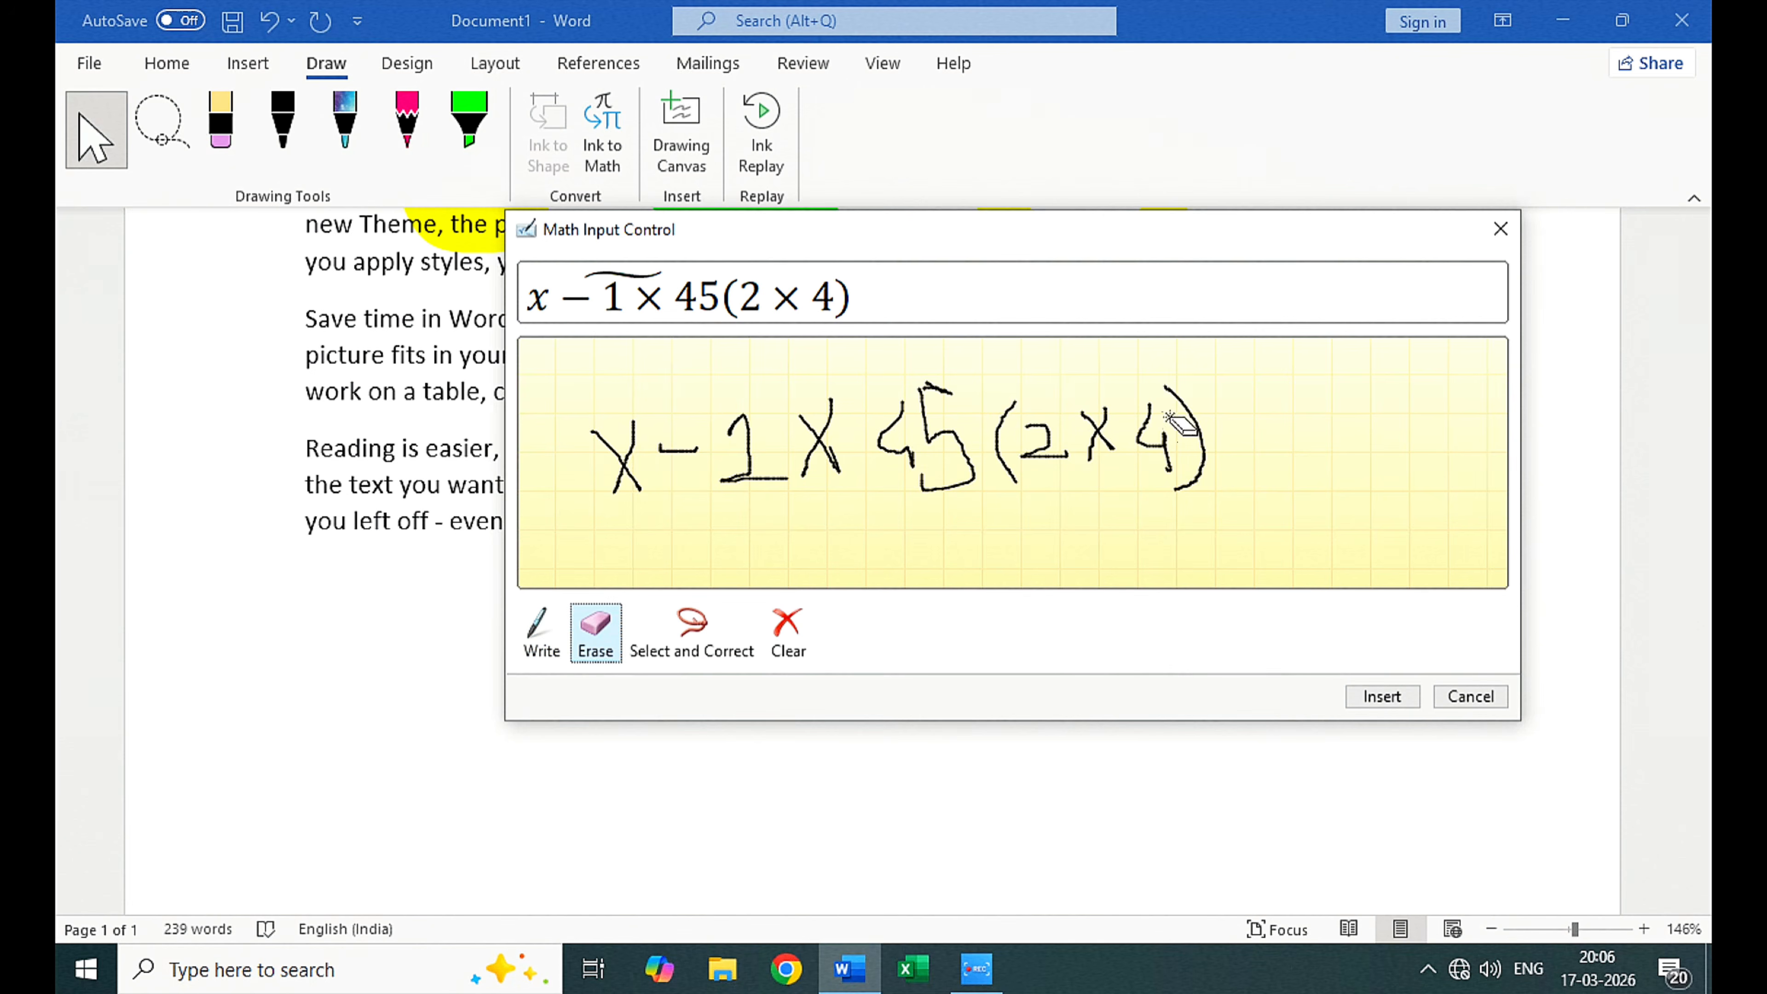
{"action": "left_click", "coordinate": [1053, 453]}
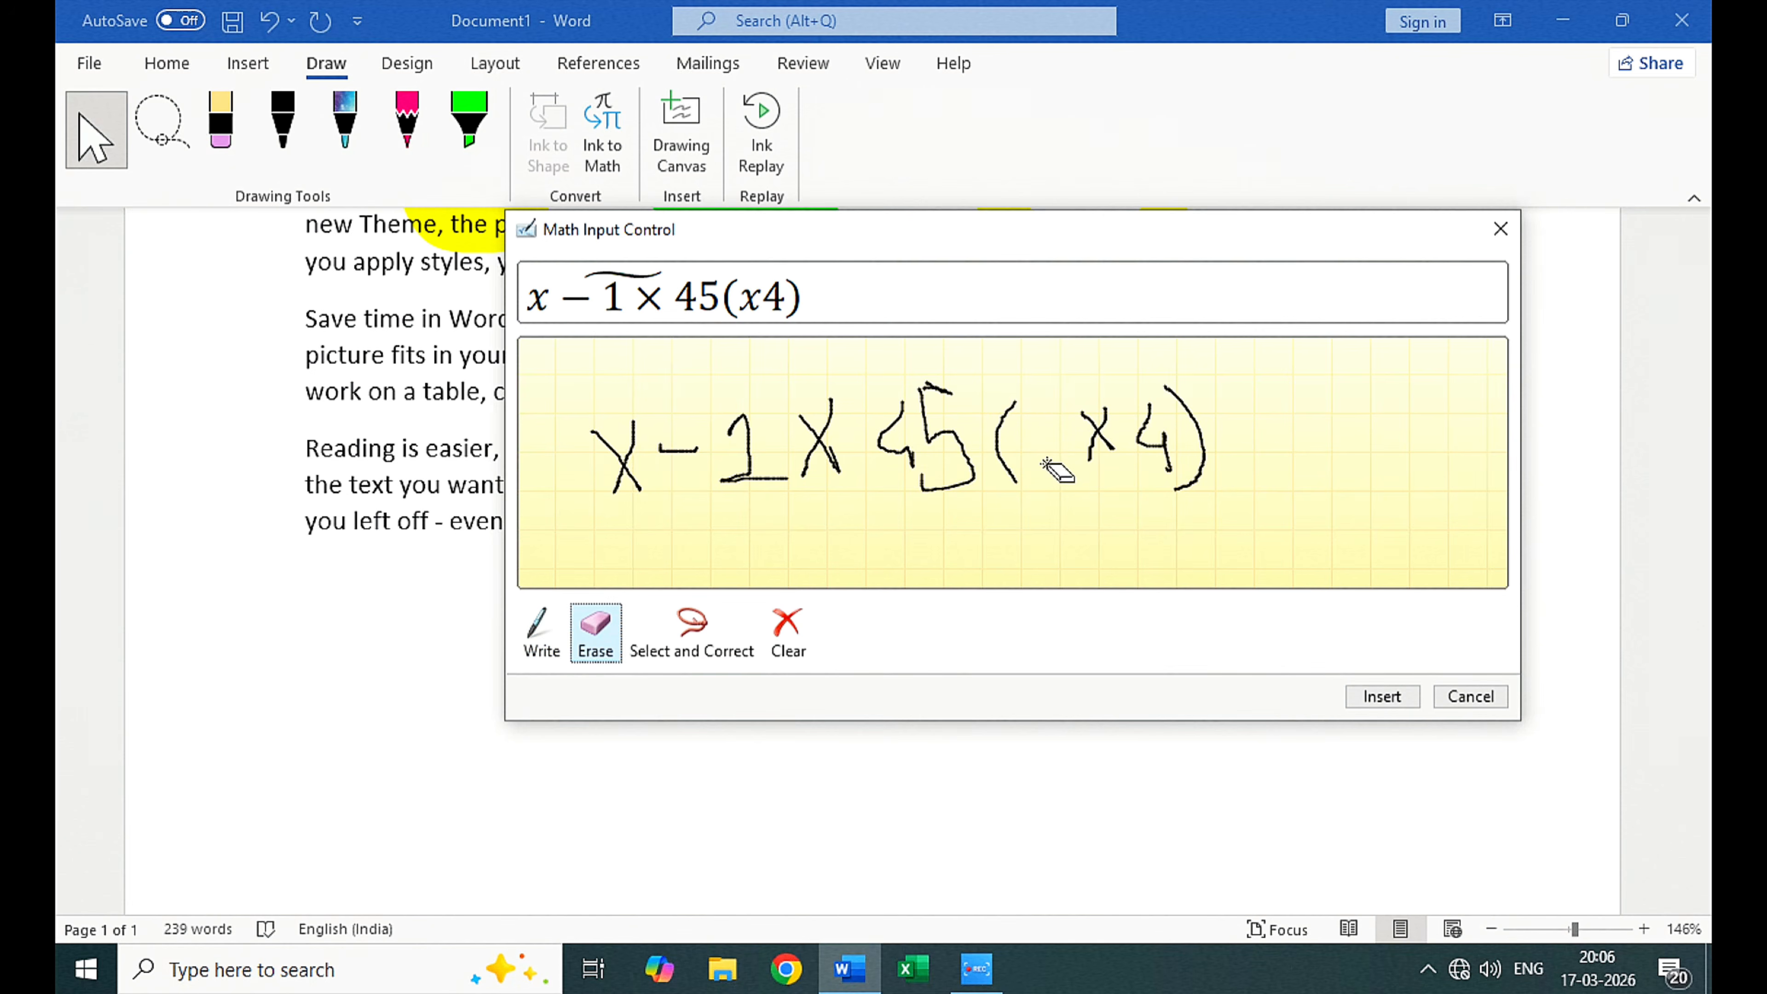
{"action": "left_click", "coordinate": [541, 635]}
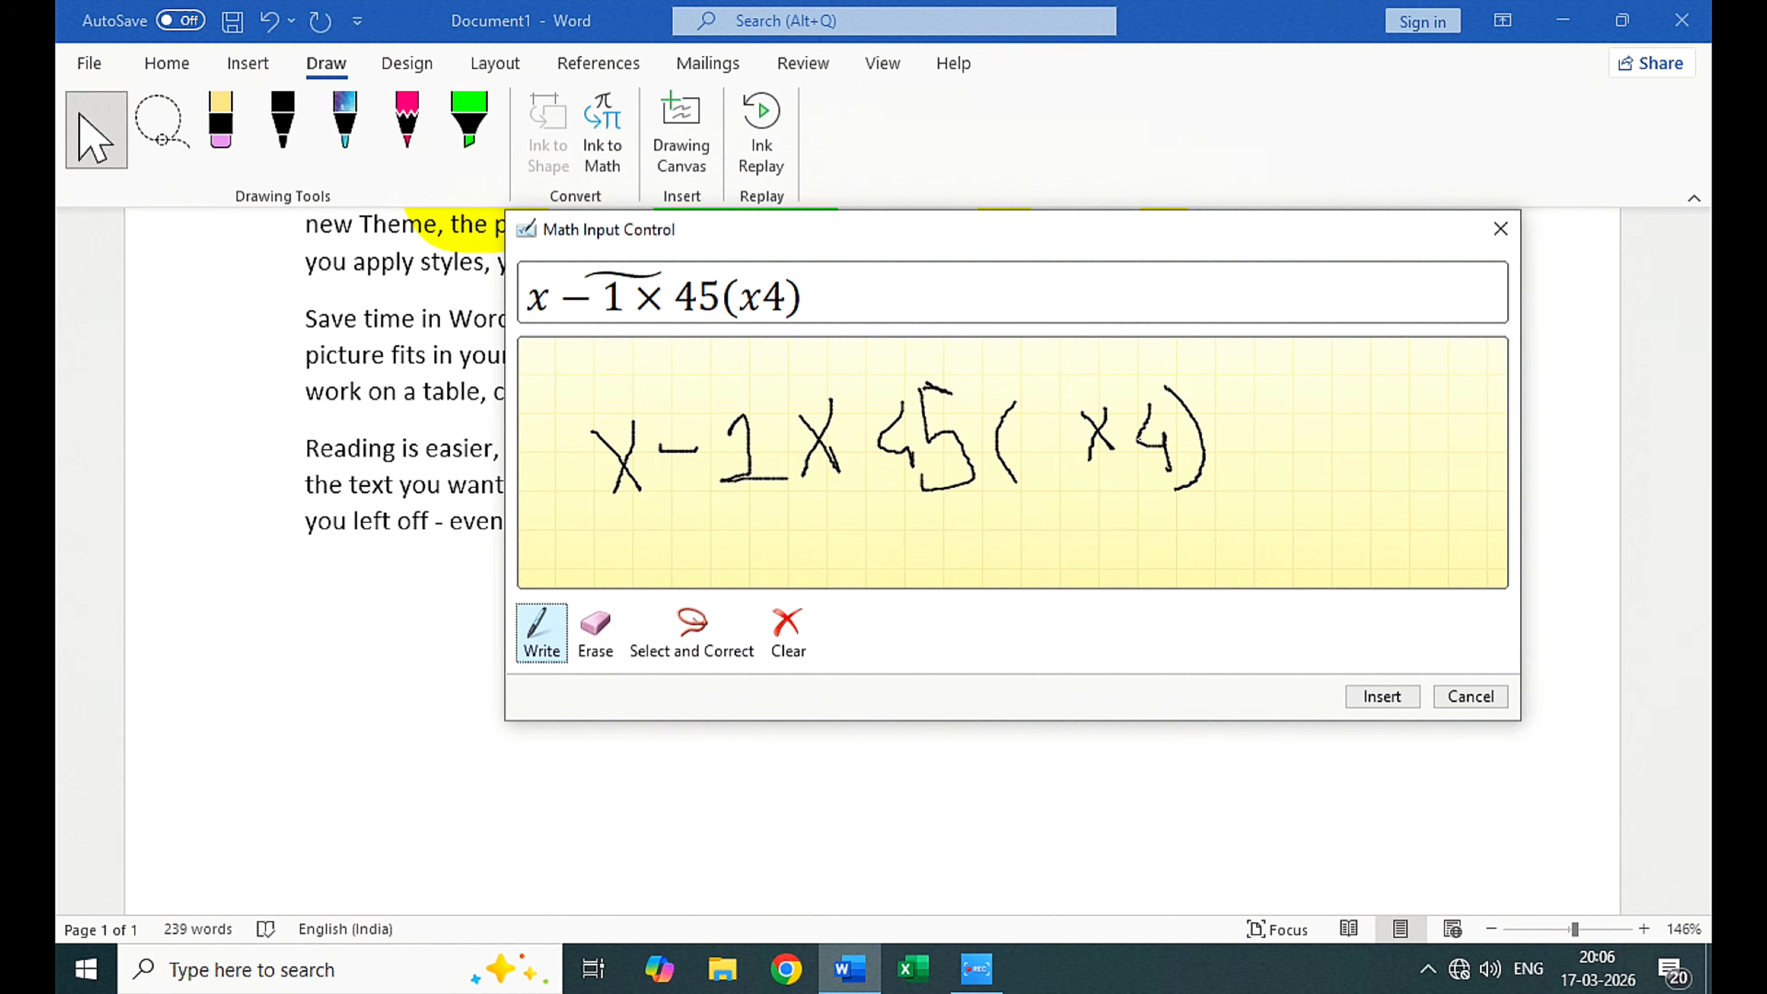
{"action": "mouse_move", "coordinate": [1028, 422]}
{"action": "left_mouse_down"}
{"action": "mouse_move", "coordinate": [1056, 418]}
{"action": "mouse_move", "coordinate": [1029, 469]}
{"action": "mouse_move", "coordinate": [1010, 460]}
{"action": "left_mouse_up"}
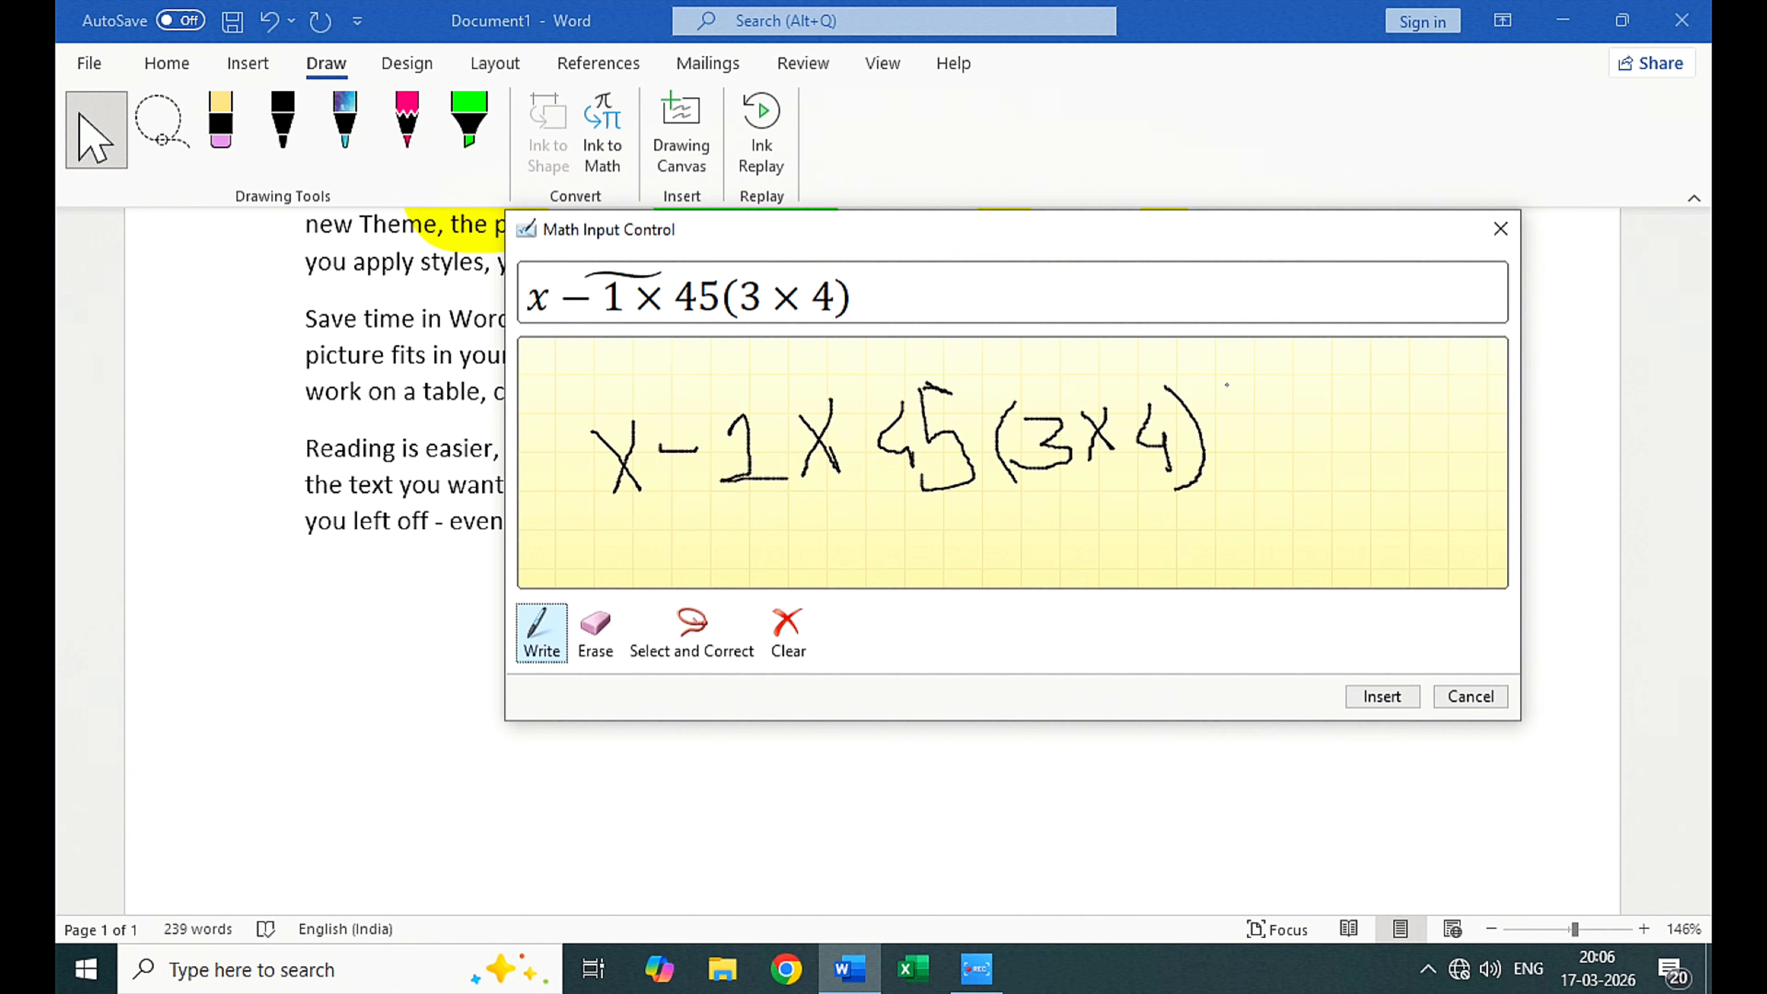
Step: Handwrite 2 × 6 enclosed in square brackets after the closing parenthesis of the expression
{"action": "mouse_move", "coordinate": [1226, 384]}
{"action": "left_mouse_down"}
{"action": "mouse_move", "coordinate": [1258, 383]}
{"action": "mouse_move", "coordinate": [1230, 463]}
{"action": "mouse_move", "coordinate": [1248, 495]}
{"action": "mouse_move", "coordinate": [1269, 488]}
{"action": "left_mouse_up"}
{"action": "left_click_drag", "start_coordinate": [1231, 388], "coordinate": [1236, 463]}
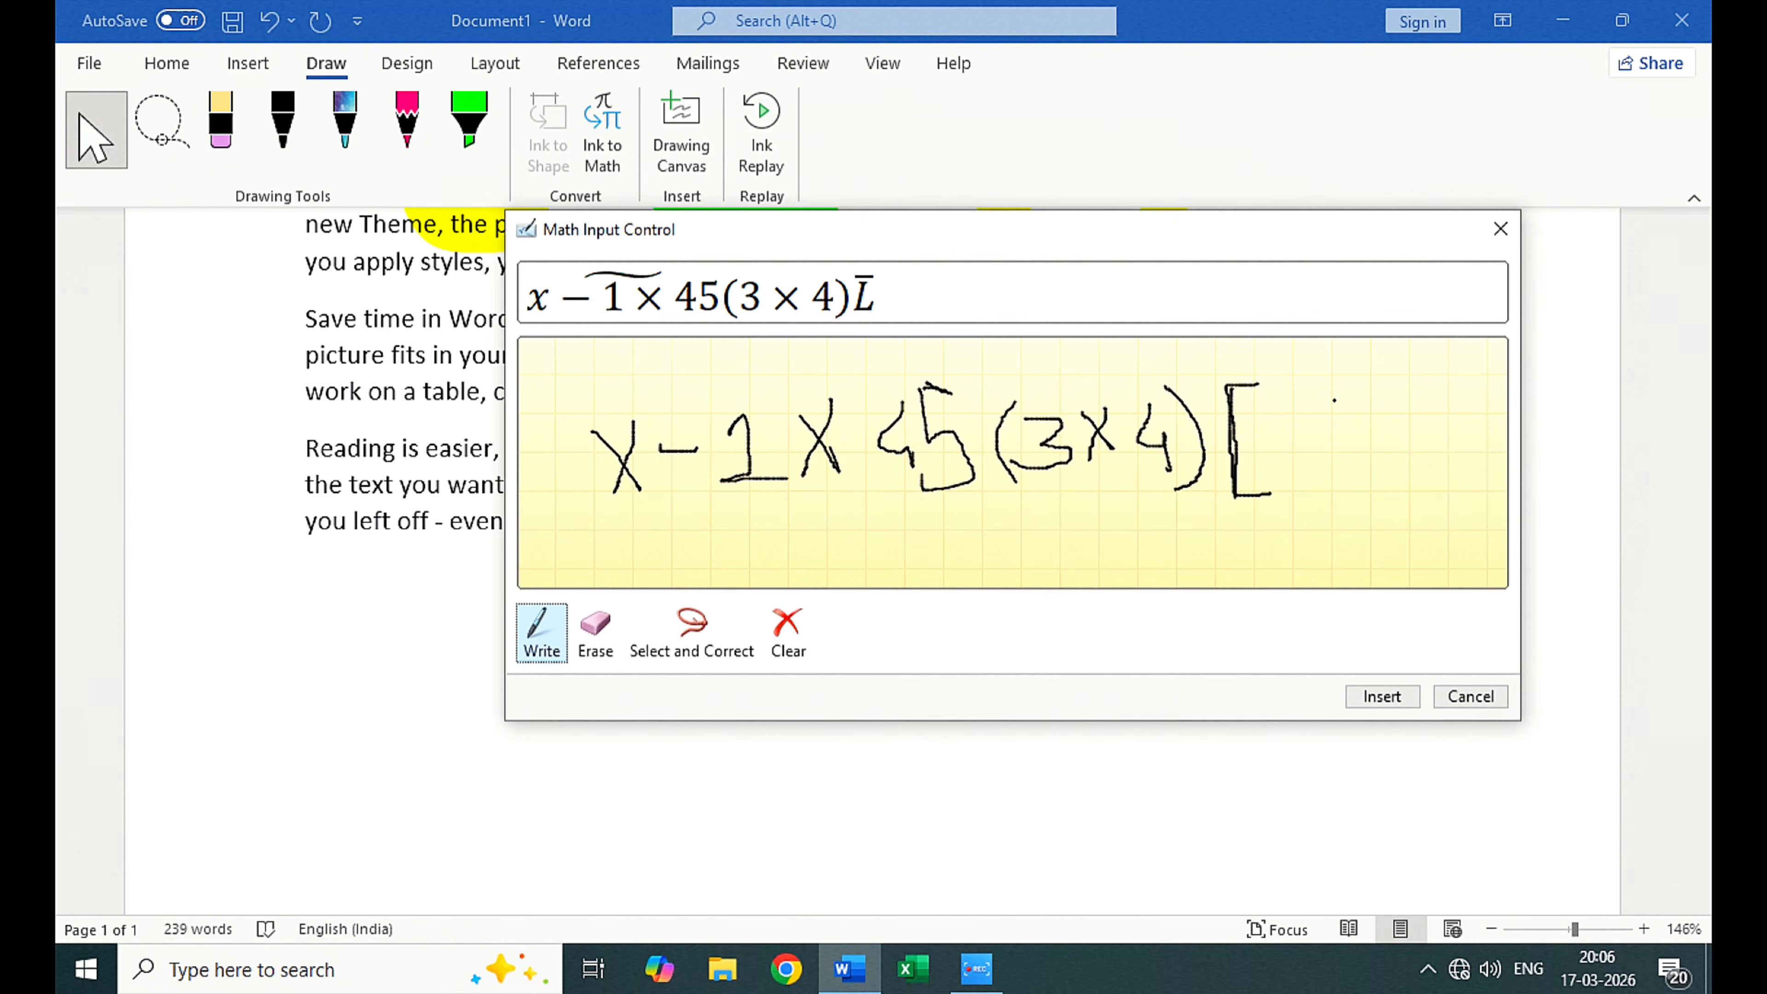
{"action": "mouse_move", "coordinate": [1263, 432]}
{"action": "left_mouse_down"}
{"action": "mouse_move", "coordinate": [1318, 457]}
{"action": "mouse_move", "coordinate": [1330, 421]}
{"action": "mouse_move", "coordinate": [1385, 466]}
{"action": "left_mouse_up"}
{"action": "left_click_drag", "start_coordinate": [1363, 400], "coordinate": [1351, 475]}
{"action": "mouse_move", "coordinate": [1418, 399]}
{"action": "left_mouse_down"}
{"action": "mouse_move", "coordinate": [1397, 456]}
{"action": "mouse_move", "coordinate": [1396, 435]}
{"action": "left_mouse_up"}
{"action": "mouse_move", "coordinate": [1427, 363]}
{"action": "left_mouse_down"}
{"action": "mouse_move", "coordinate": [1469, 369]}
{"action": "mouse_move", "coordinate": [1471, 480]}
{"action": "mouse_move", "coordinate": [1401, 494]}
{"action": "left_mouse_up"}
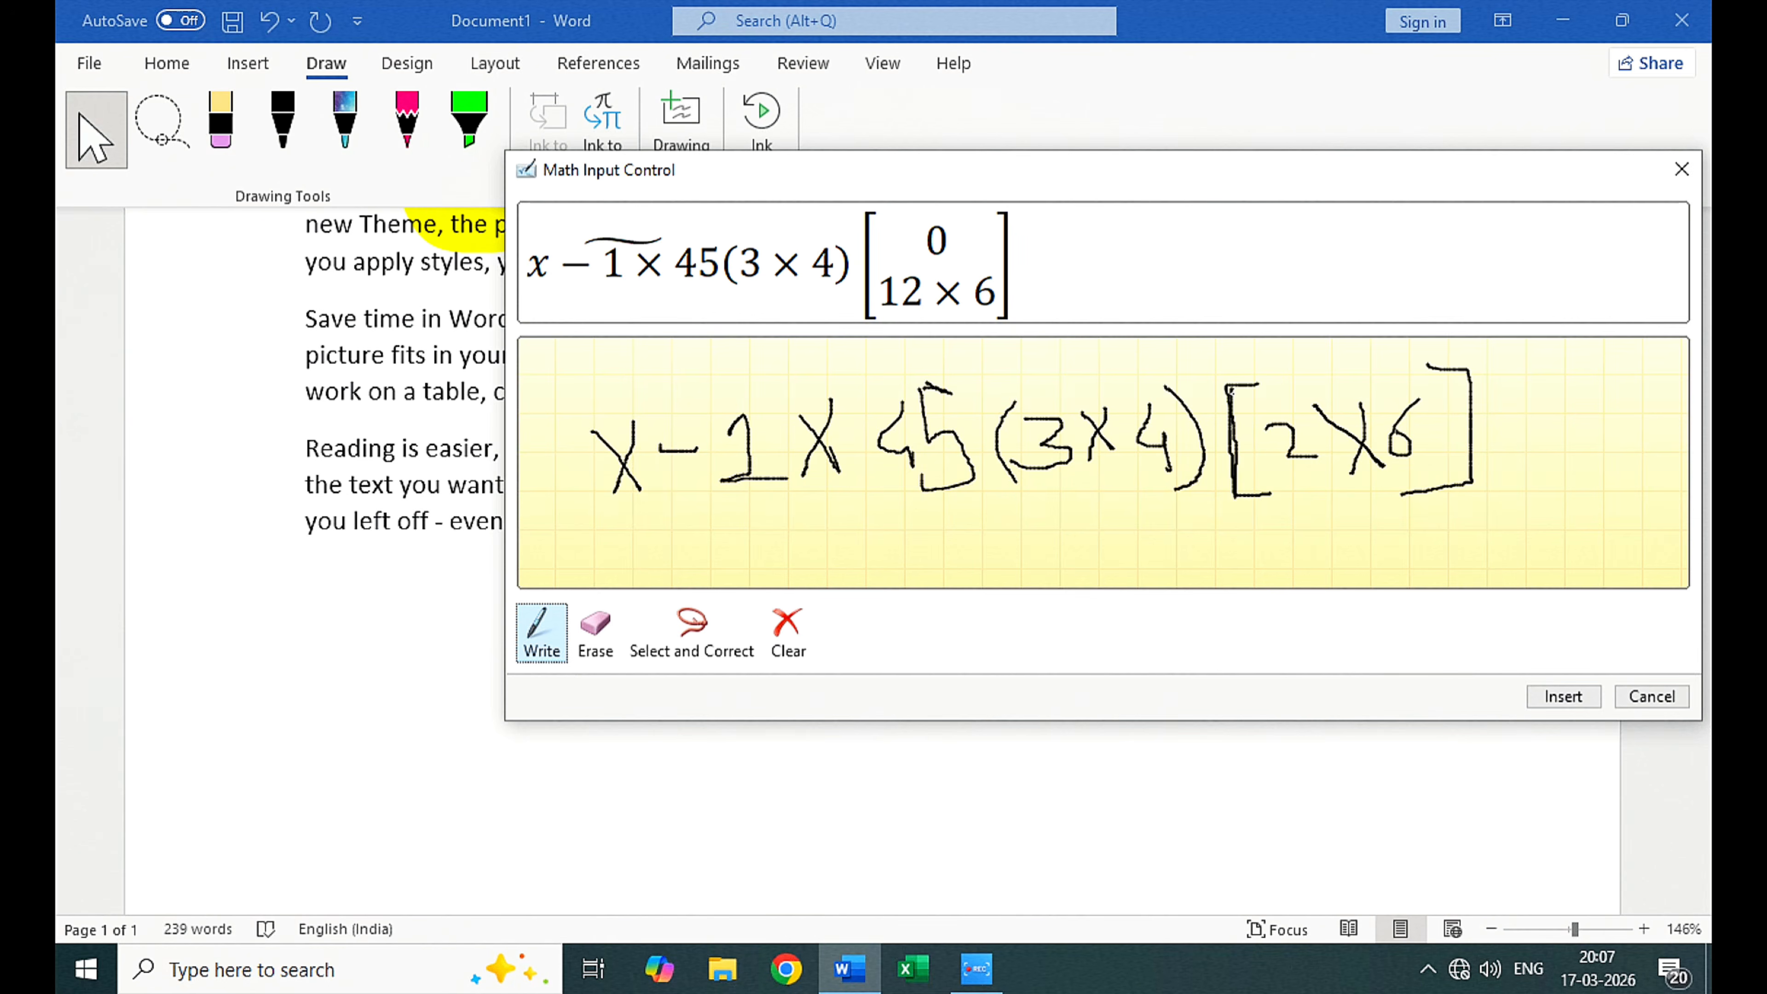
{"action": "left_click_drag", "start_coordinate": [1230, 390], "coordinate": [1261, 389]}
Step: Erase the handwritten square brackets and the 2 × 6 between them
{"action": "left_click", "coordinate": [596, 630]}
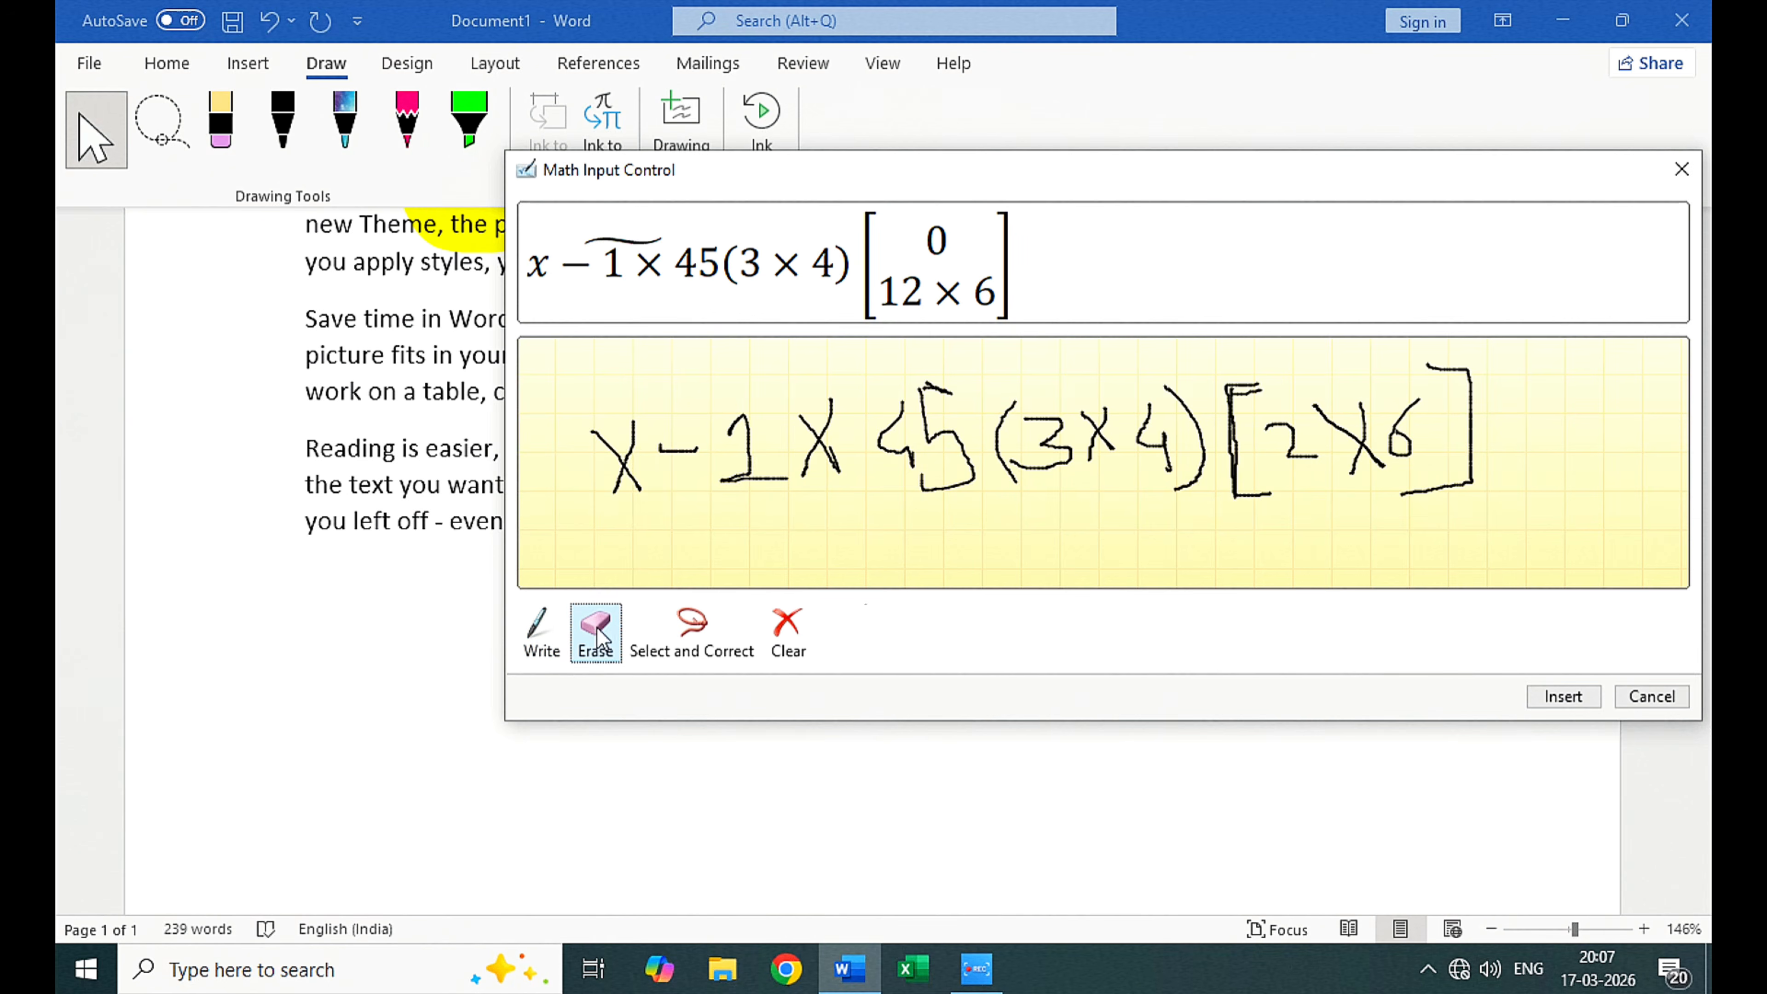
{"action": "mouse_move", "coordinate": [1372, 437]}
{"action": "left_mouse_down"}
{"action": "mouse_move", "coordinate": [1300, 456]}
{"action": "mouse_move", "coordinate": [1443, 375]}
{"action": "mouse_move", "coordinate": [1467, 450]}
{"action": "left_mouse_up"}
{"action": "mouse_move", "coordinate": [1236, 463]}
{"action": "left_mouse_down"}
{"action": "mouse_move", "coordinate": [1223, 408]}
{"action": "mouse_move", "coordinate": [1243, 406]}
{"action": "left_mouse_up"}
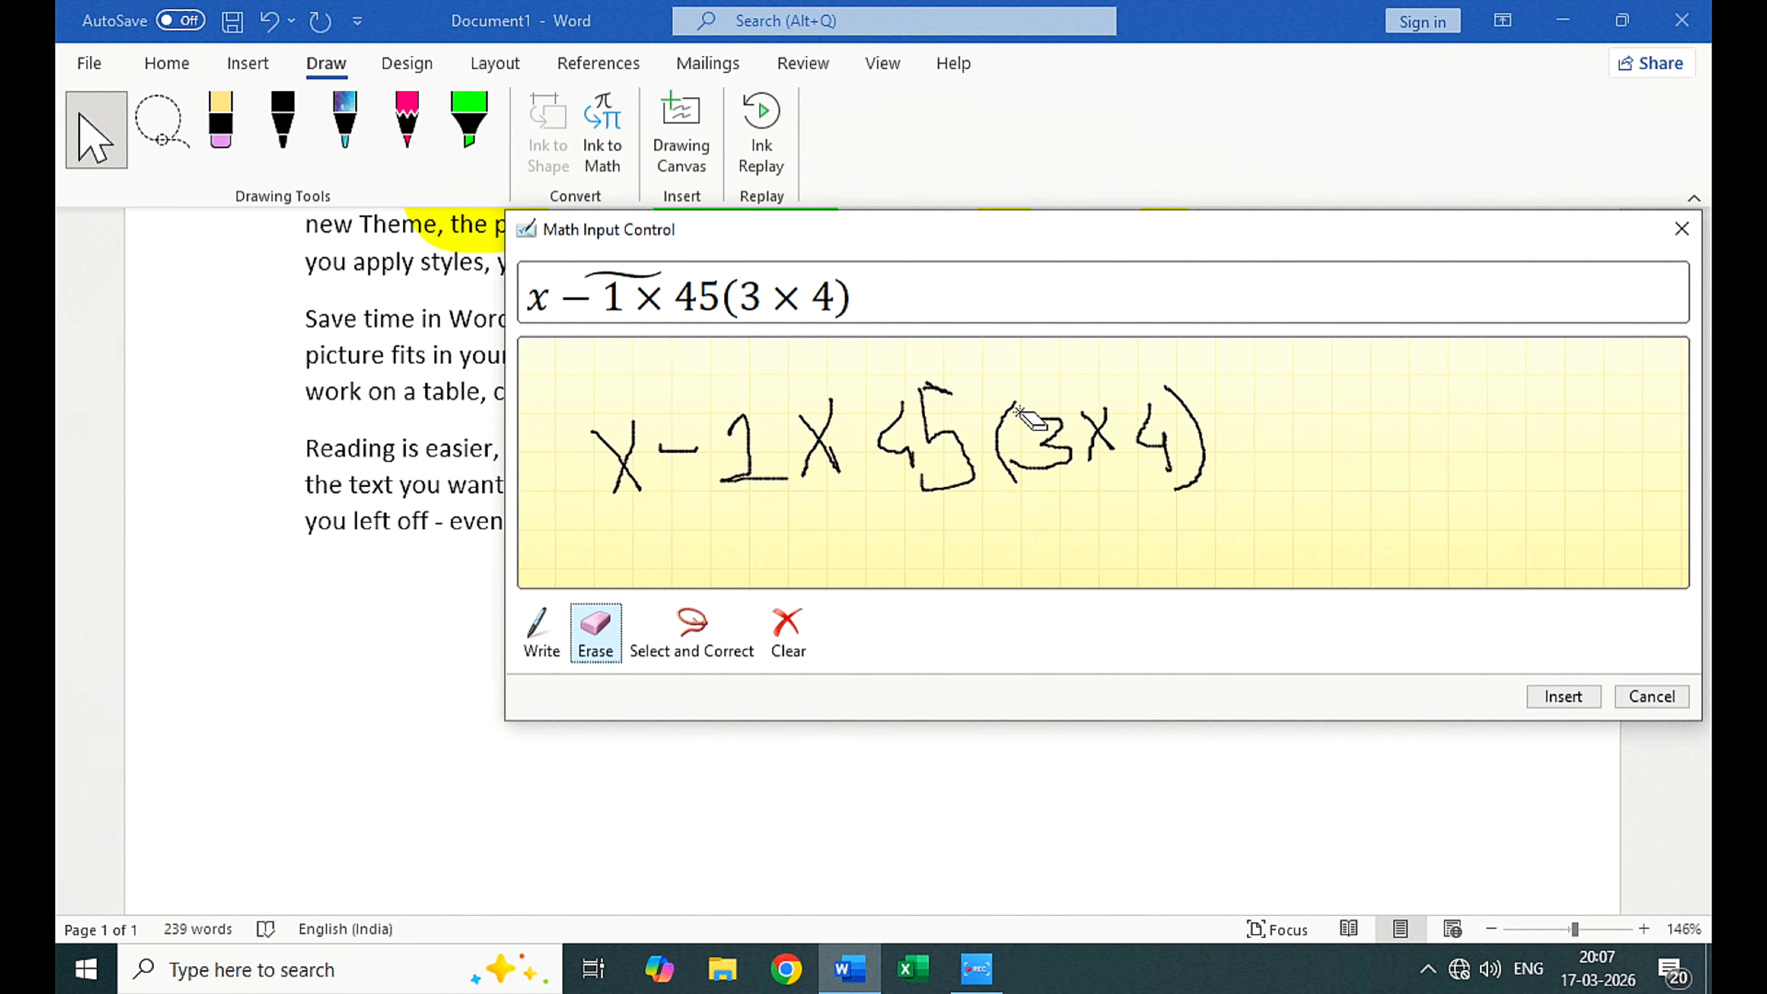
Step: Insert the converted handwritten expression as an equation below the last paragraph and leave equation editing
{"action": "left_click", "coordinate": [1568, 699]}
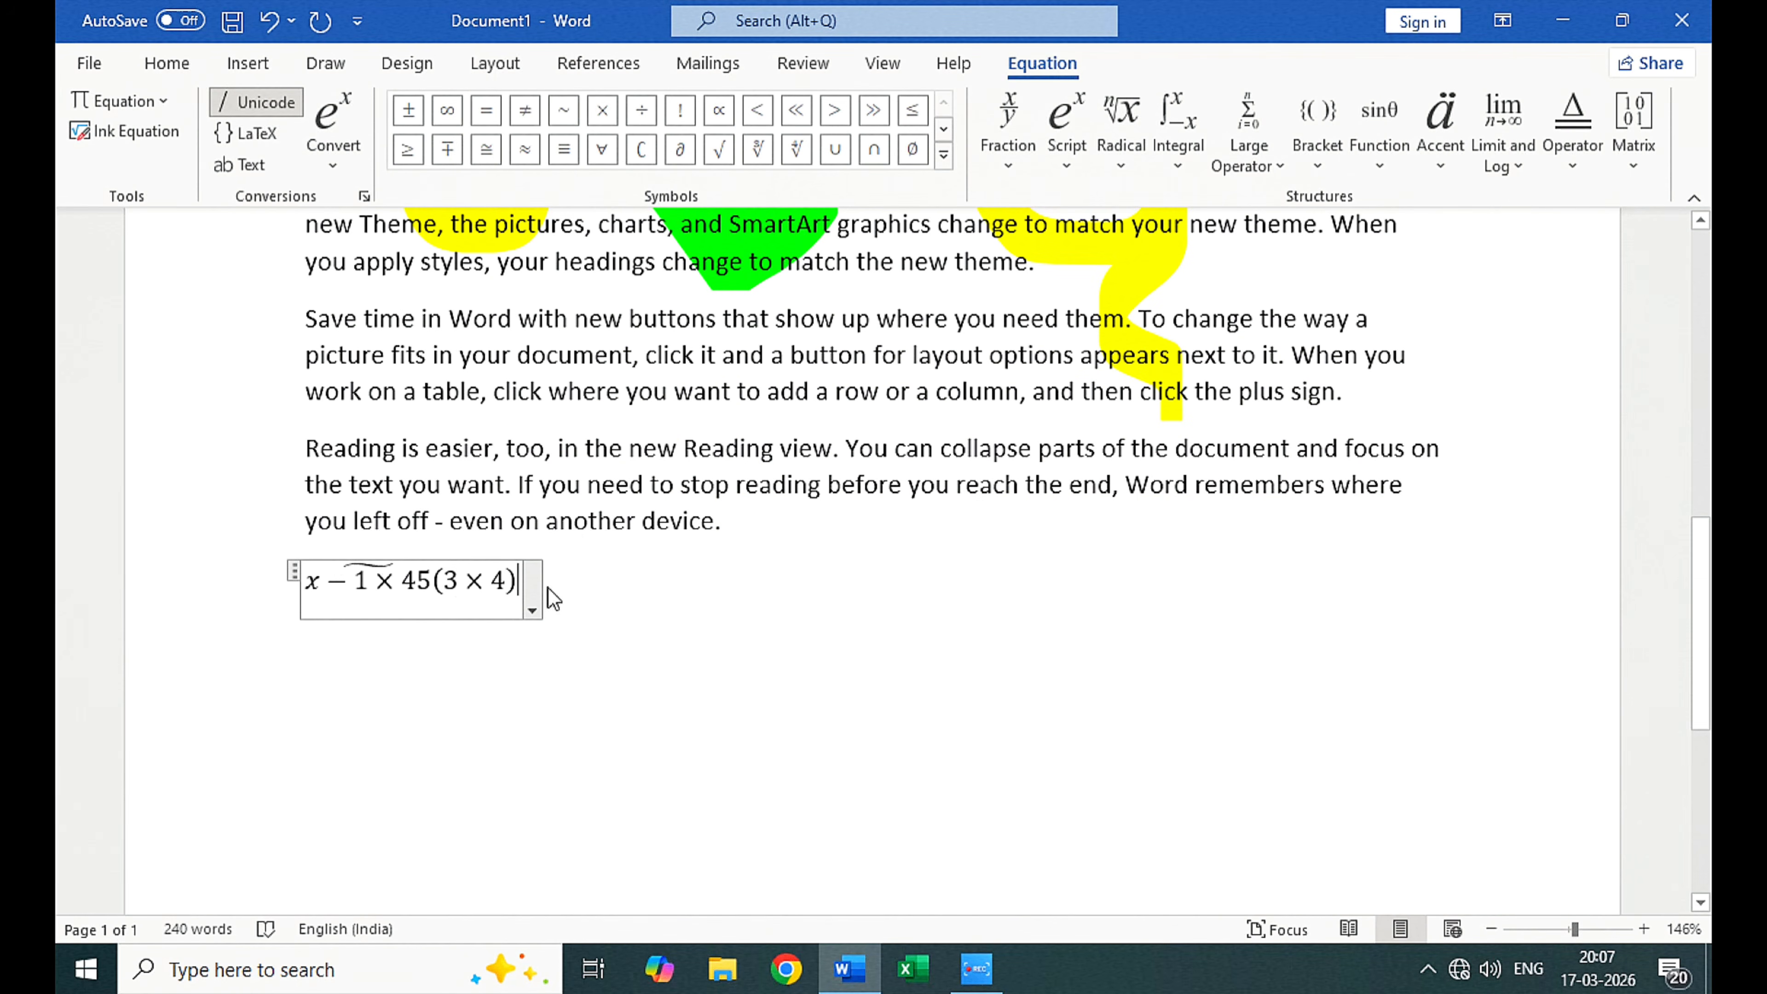
{"action": "left_click", "coordinate": [576, 589]}
{"action": "left_click", "coordinate": [436, 579]}
{"action": "left_click", "coordinate": [633, 582]}
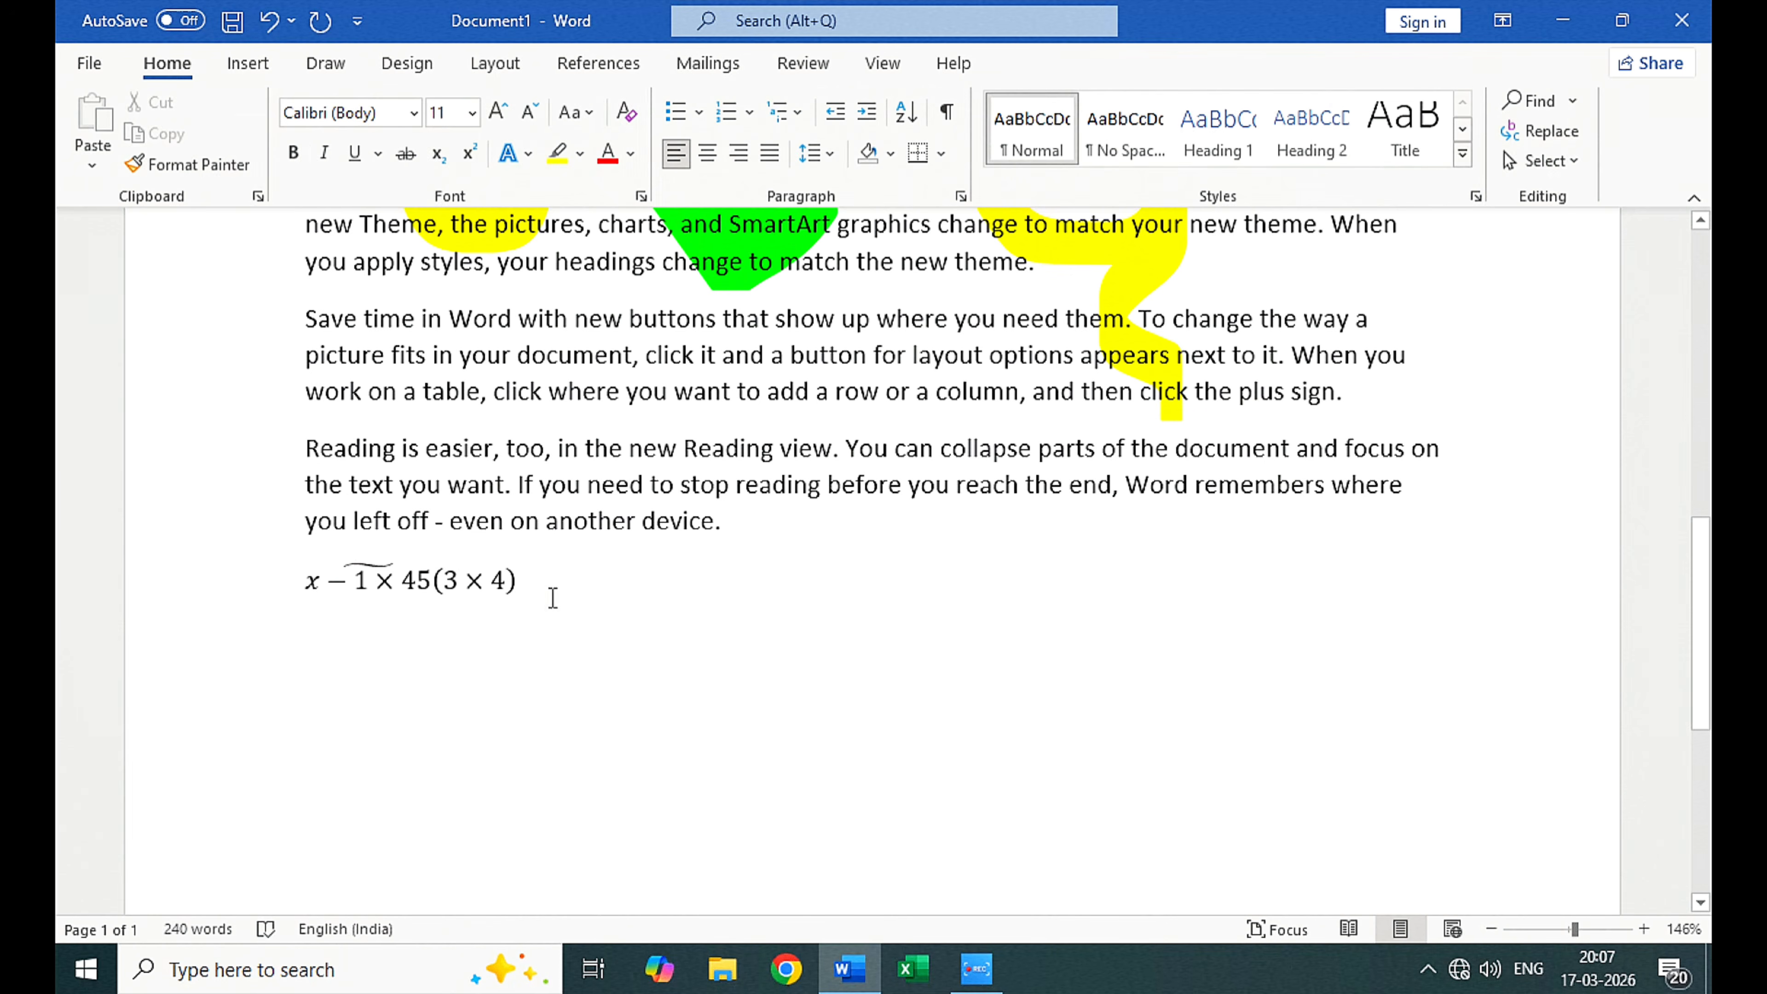
Step: Insert a drawing canvas below the equation and try to shift its border
{"action": "left_click", "coordinate": [328, 65]}
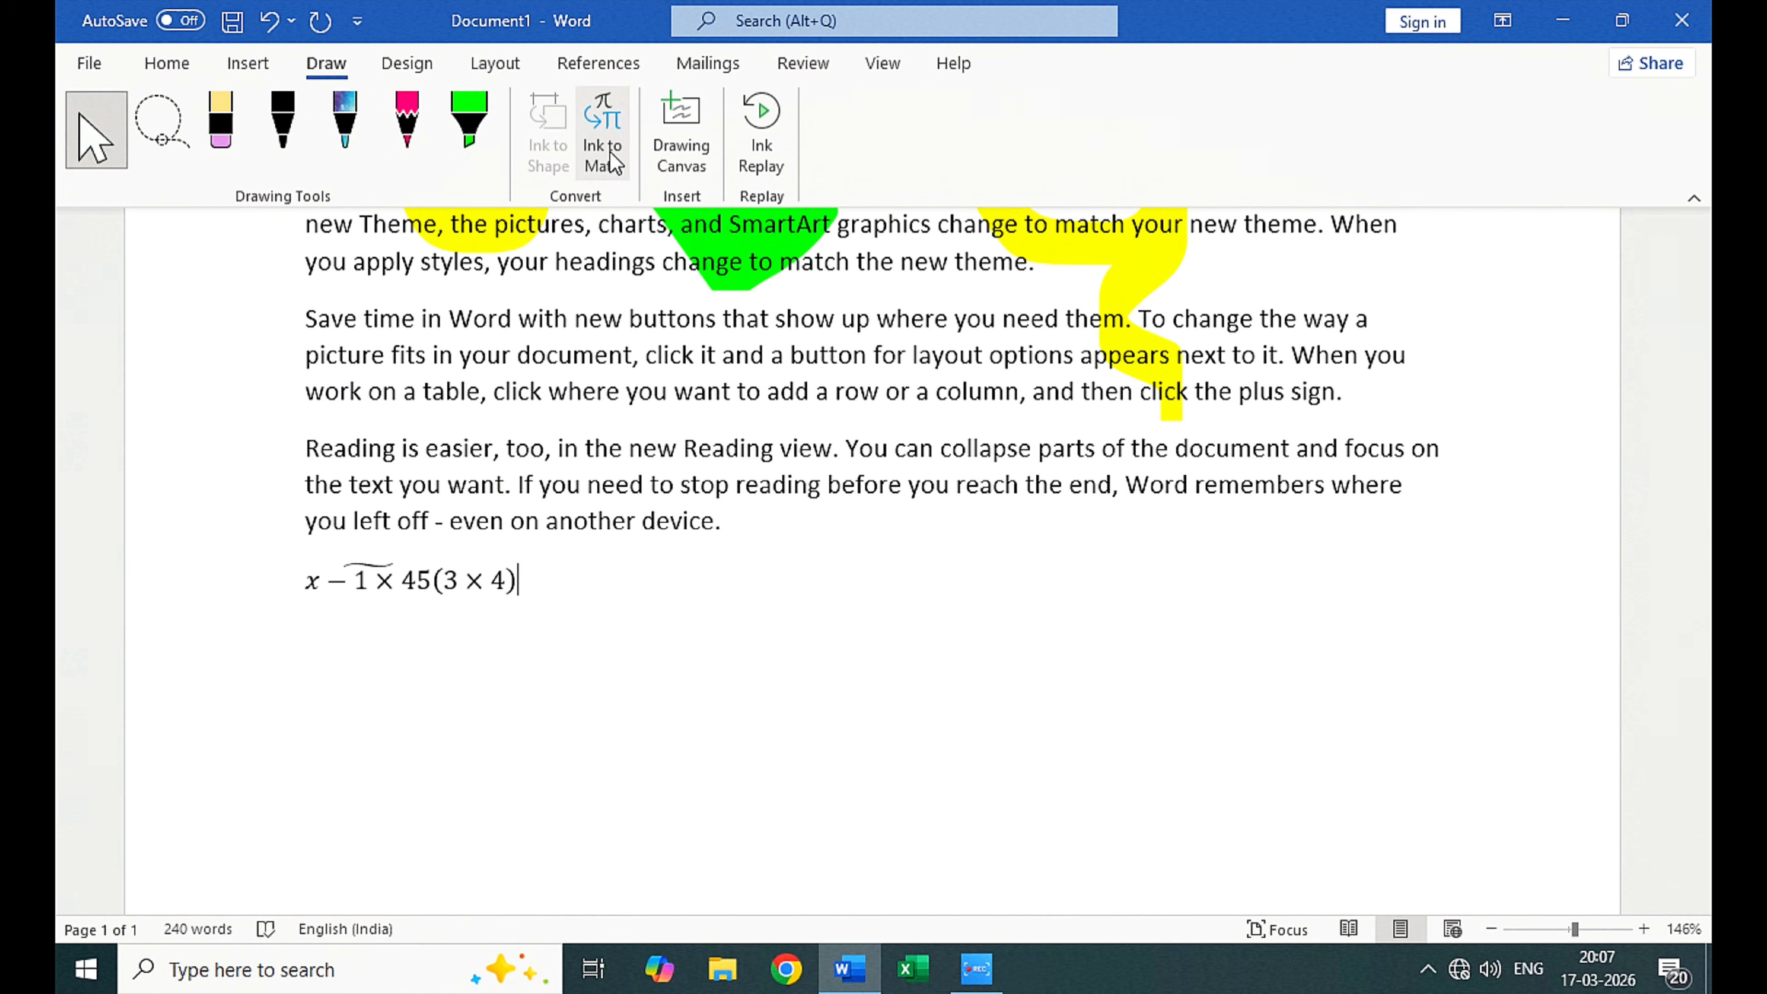
{"action": "left_click", "coordinate": [671, 162]}
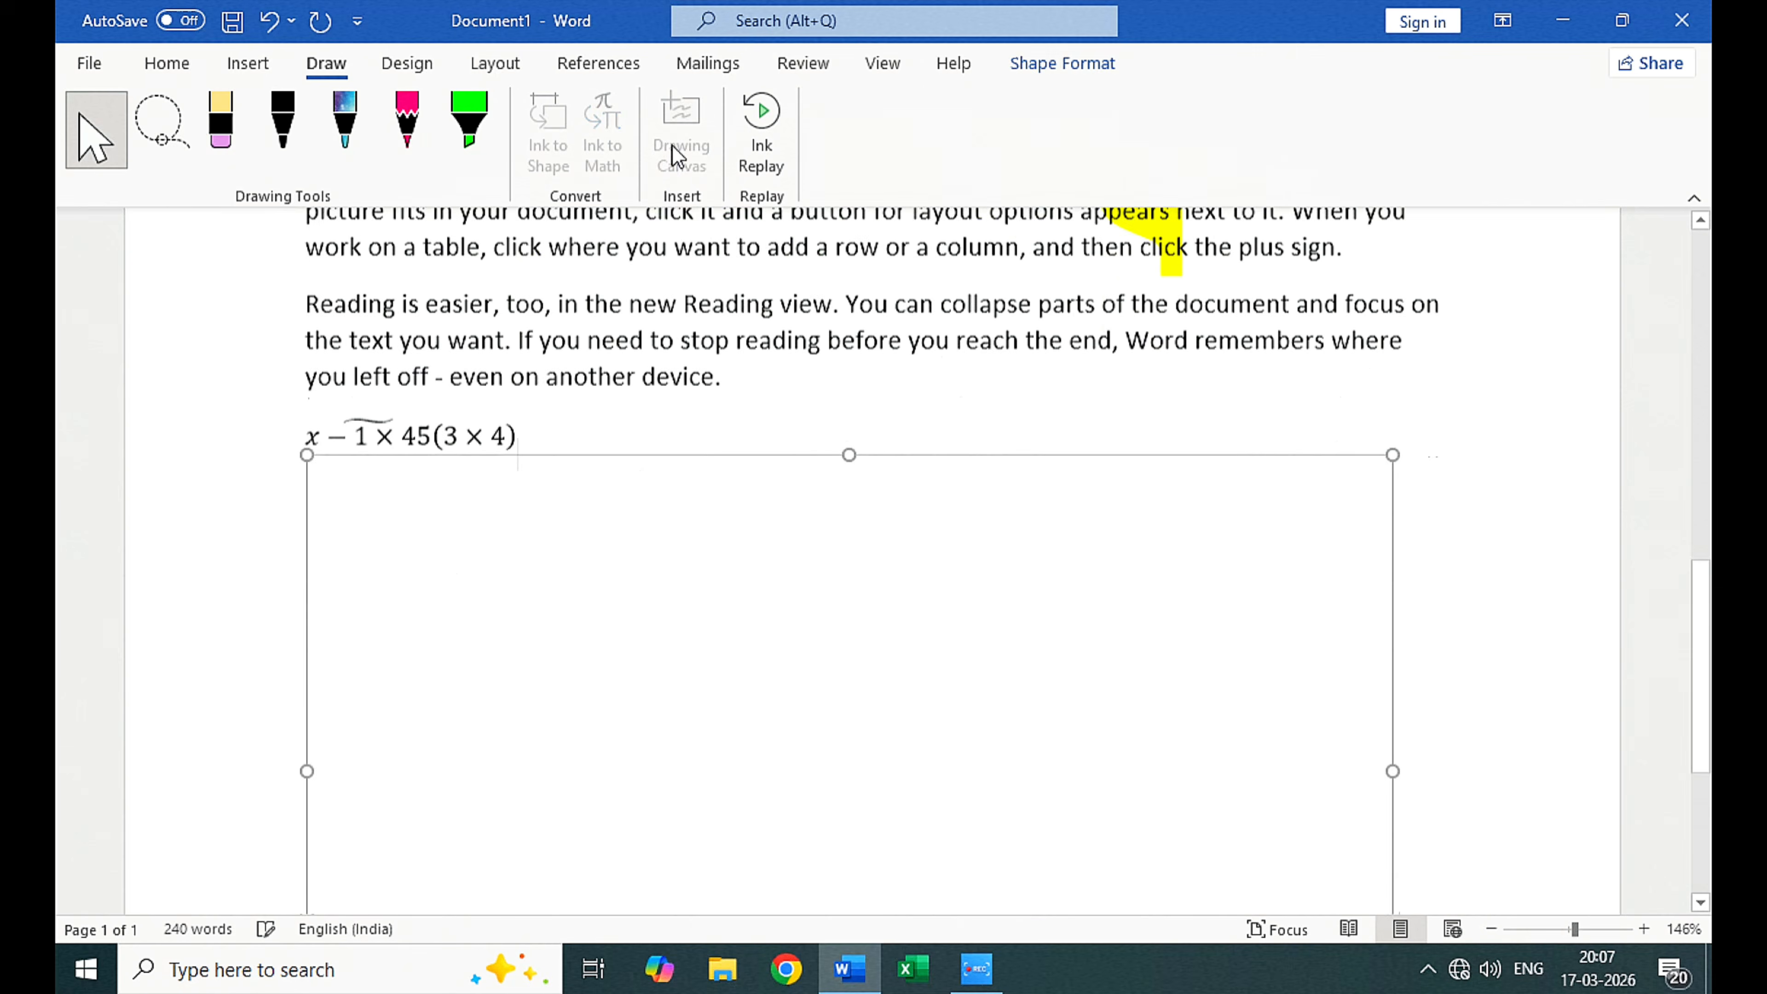
{"action": "scroll", "coordinate": [701, 615], "scroll_direction": "down", "scroll_amount": 3}
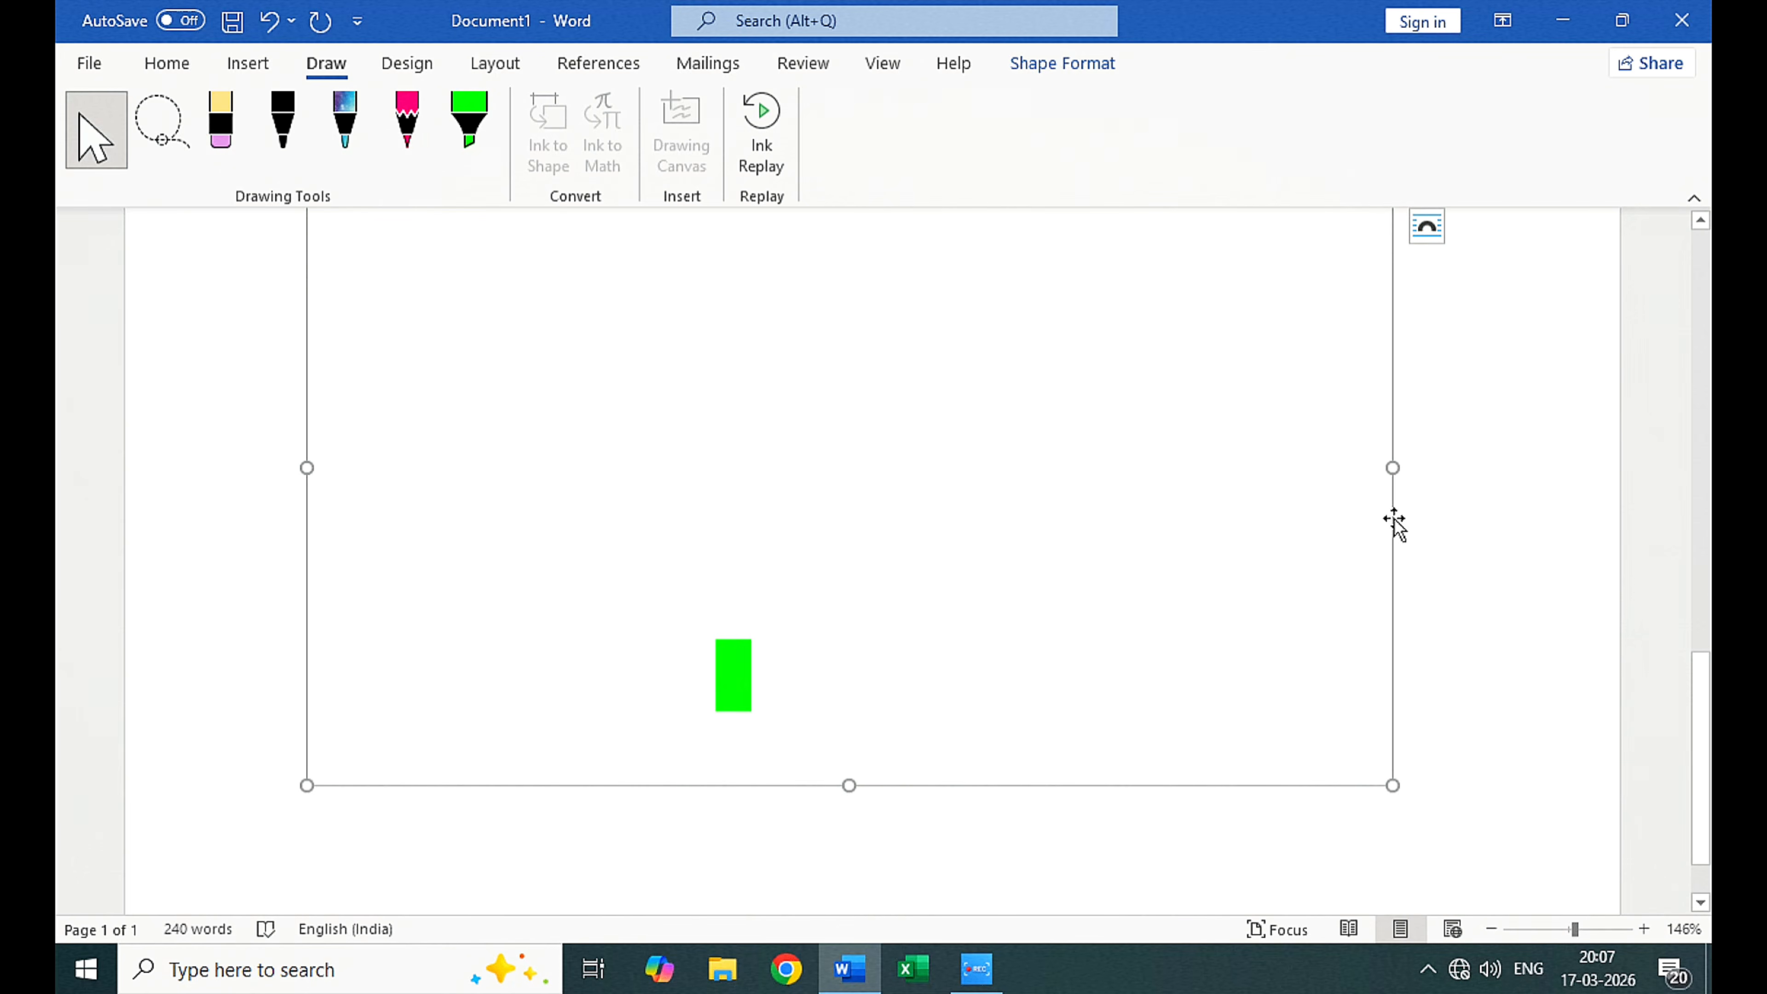
{"action": "left_click_drag", "start_coordinate": [1393, 525], "coordinate": [1355, 569]}
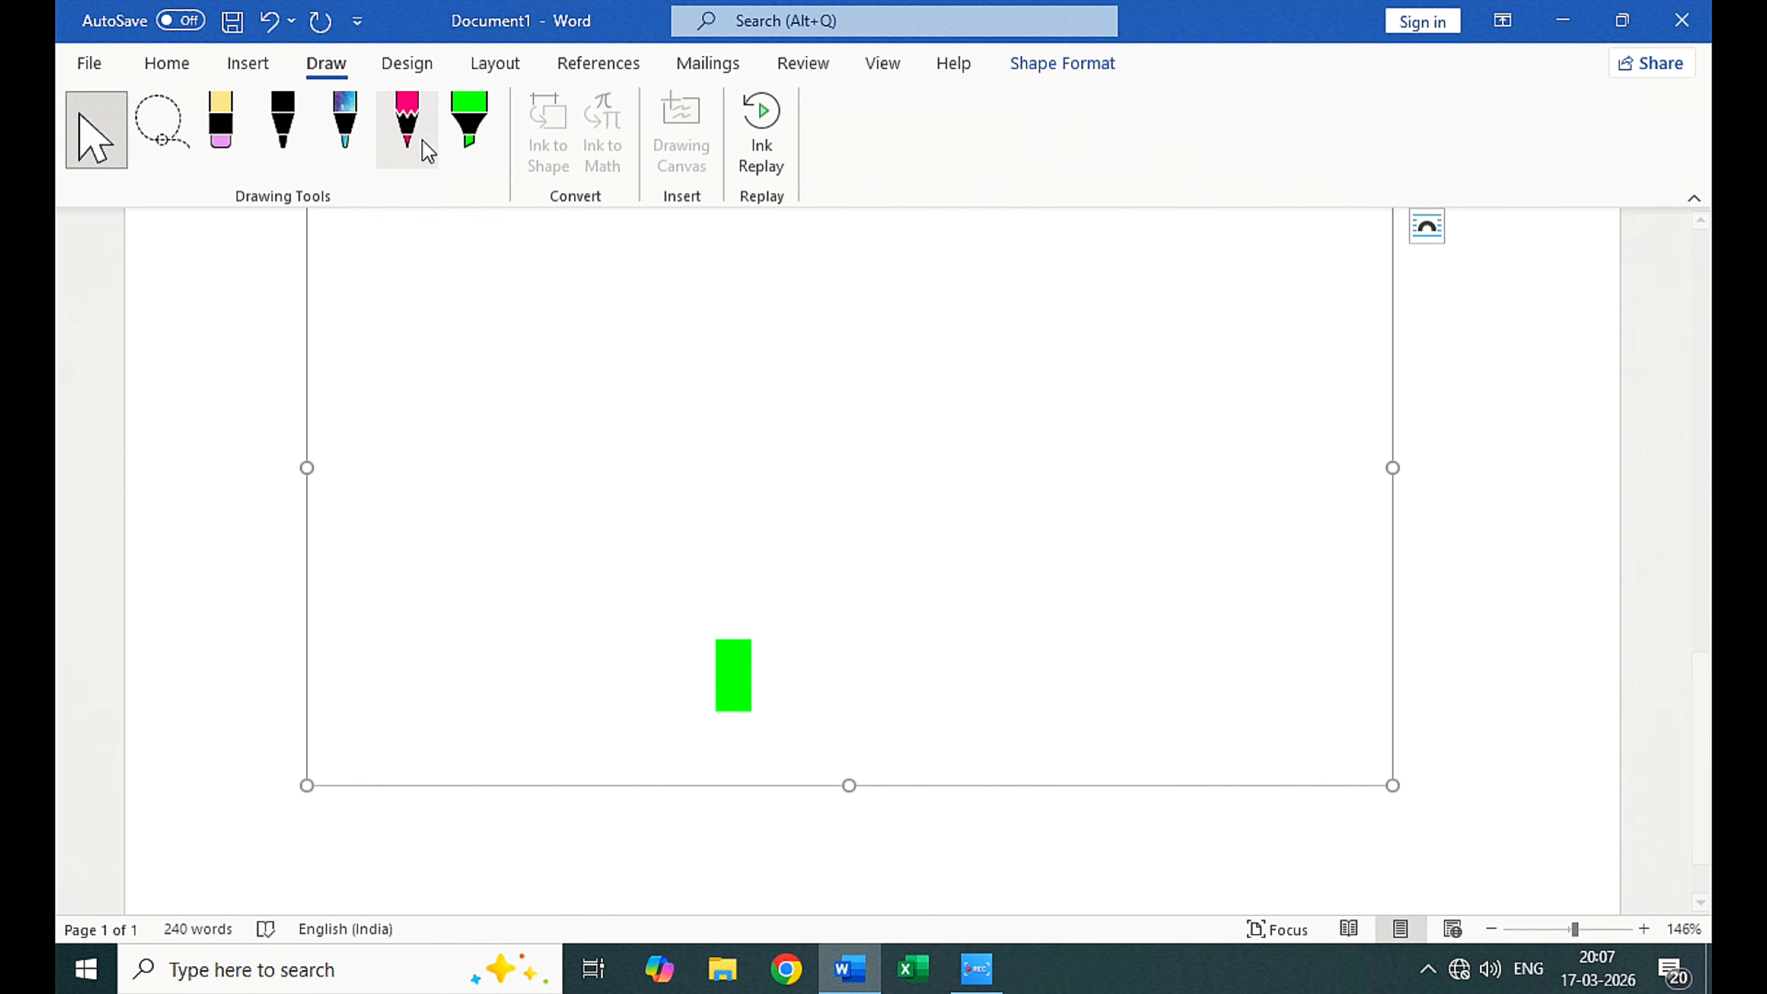
Step: Play Ink Replay for the document's drawings and deselect the drawing canvas
{"action": "left_click", "coordinate": [766, 129]}
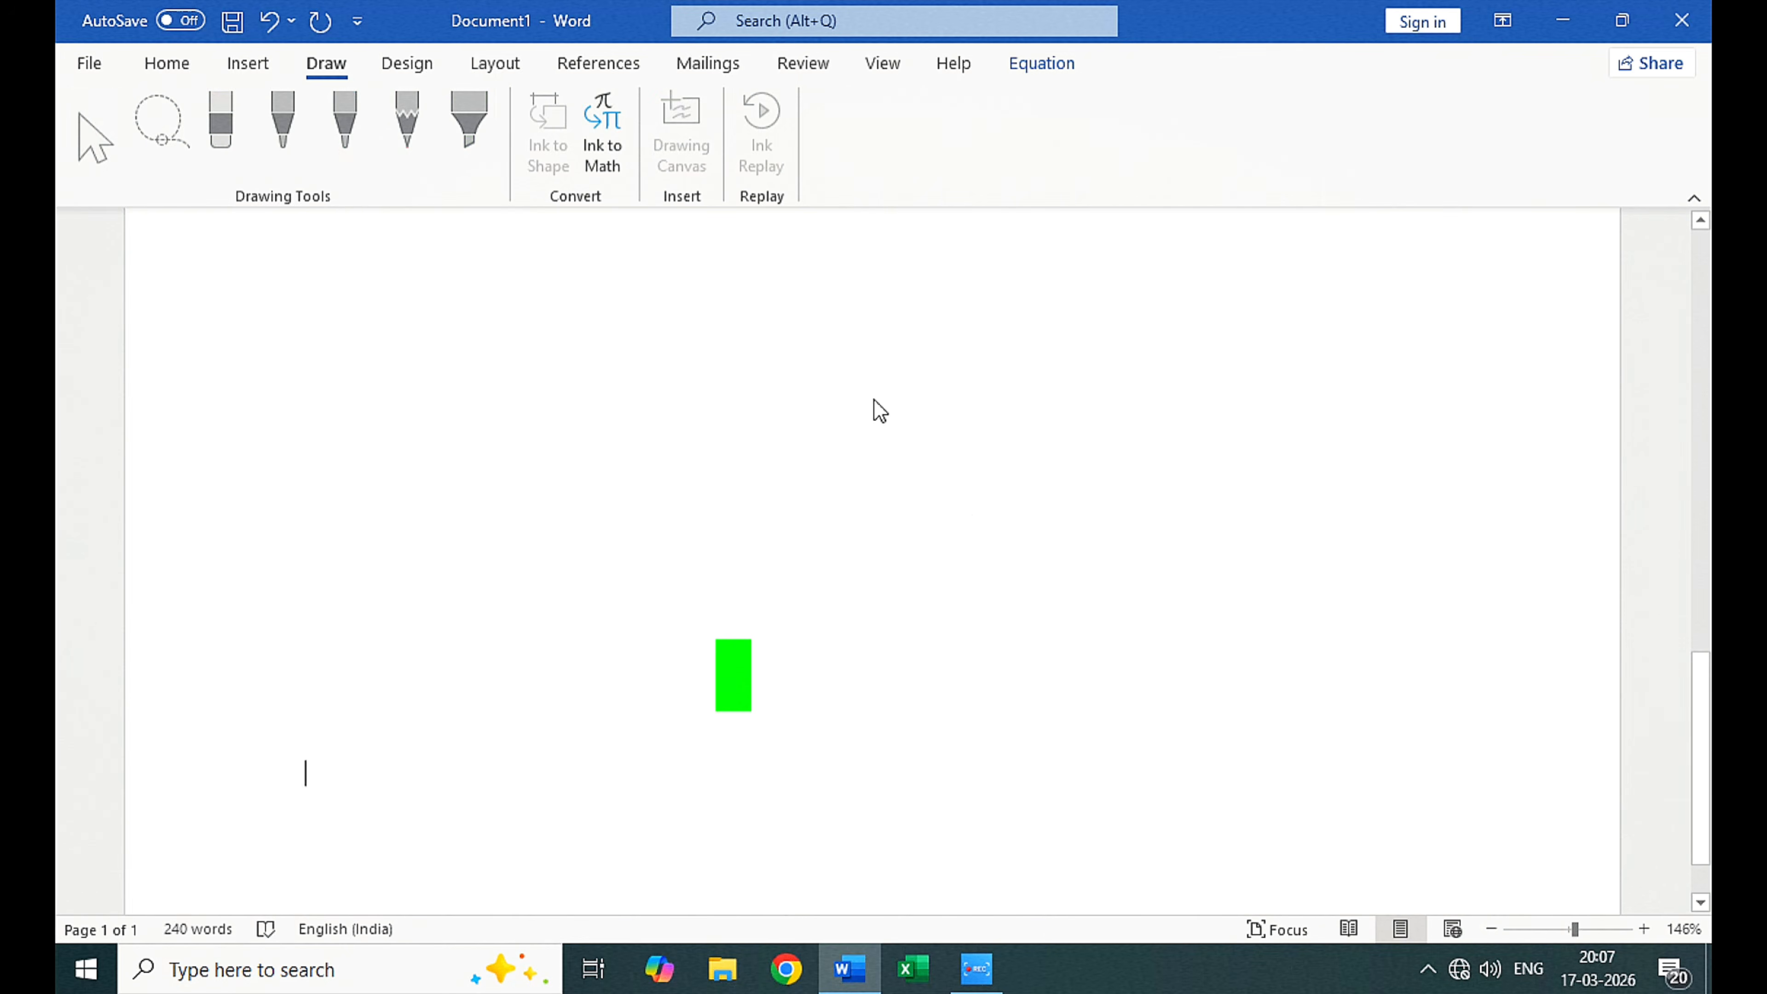
{"action": "left_click", "coordinate": [876, 411]}
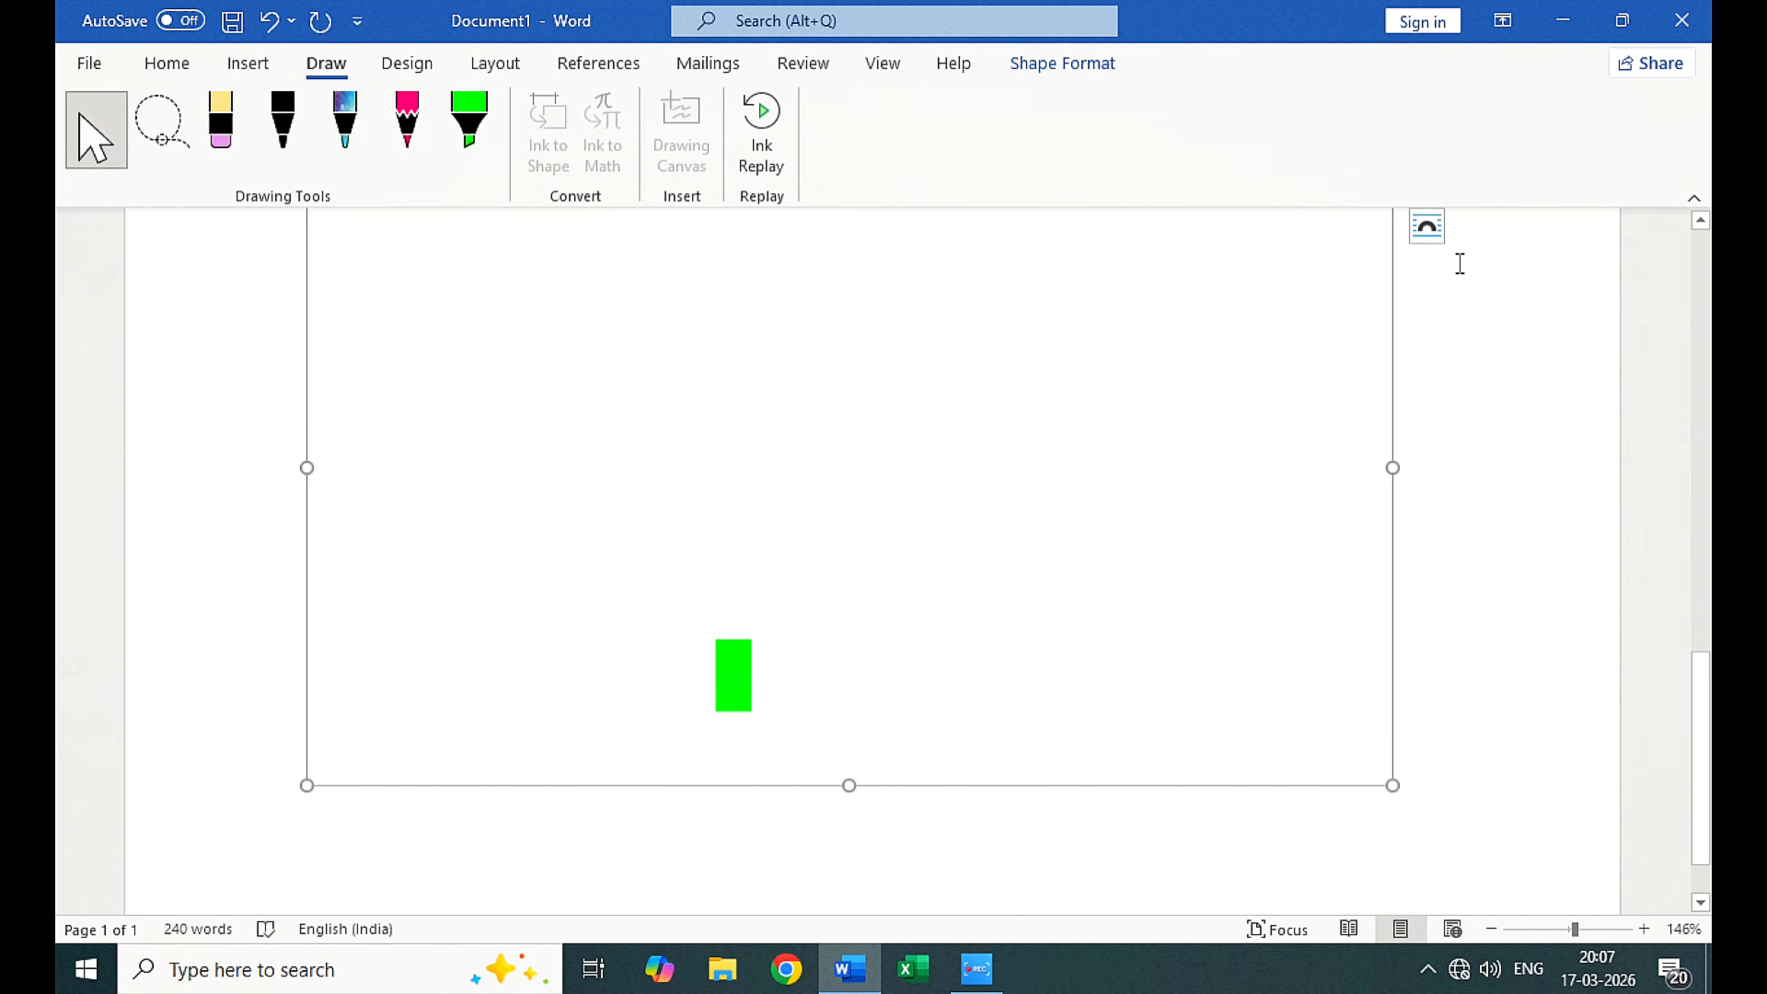
{"action": "left_click", "coordinate": [1471, 348]}
{"action": "scroll", "coordinate": [1131, 415], "scroll_direction": "up", "scroll_amount": 10}
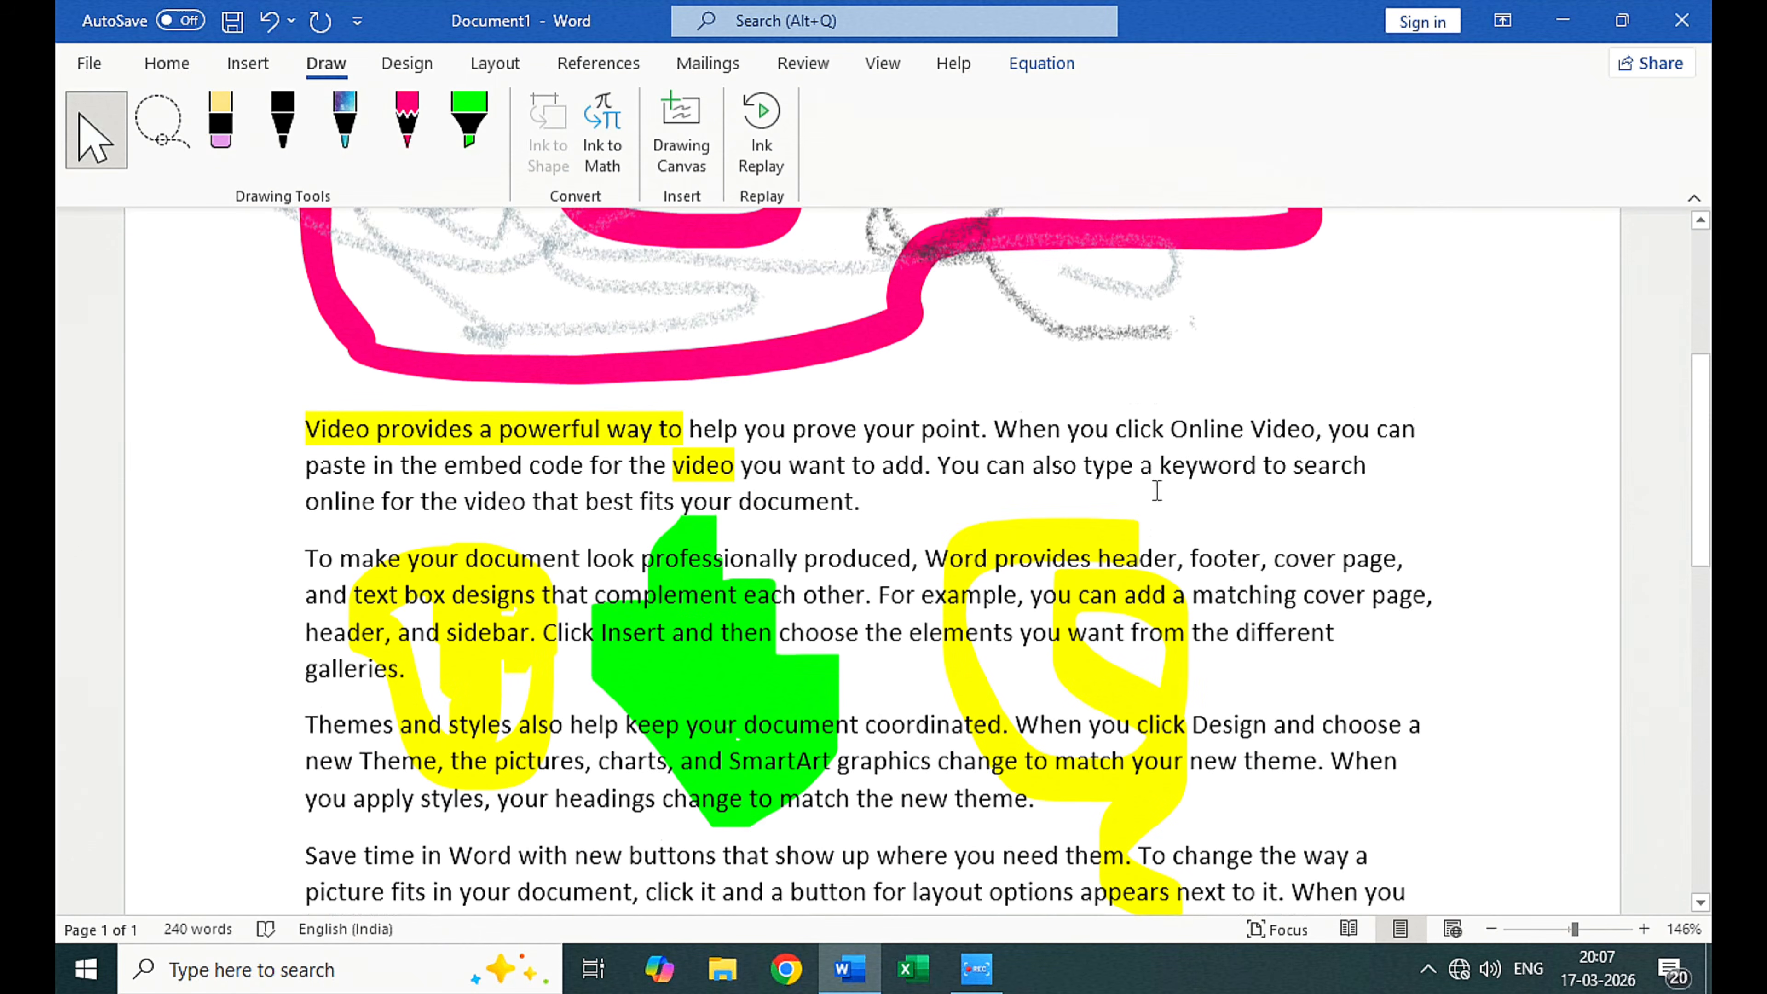